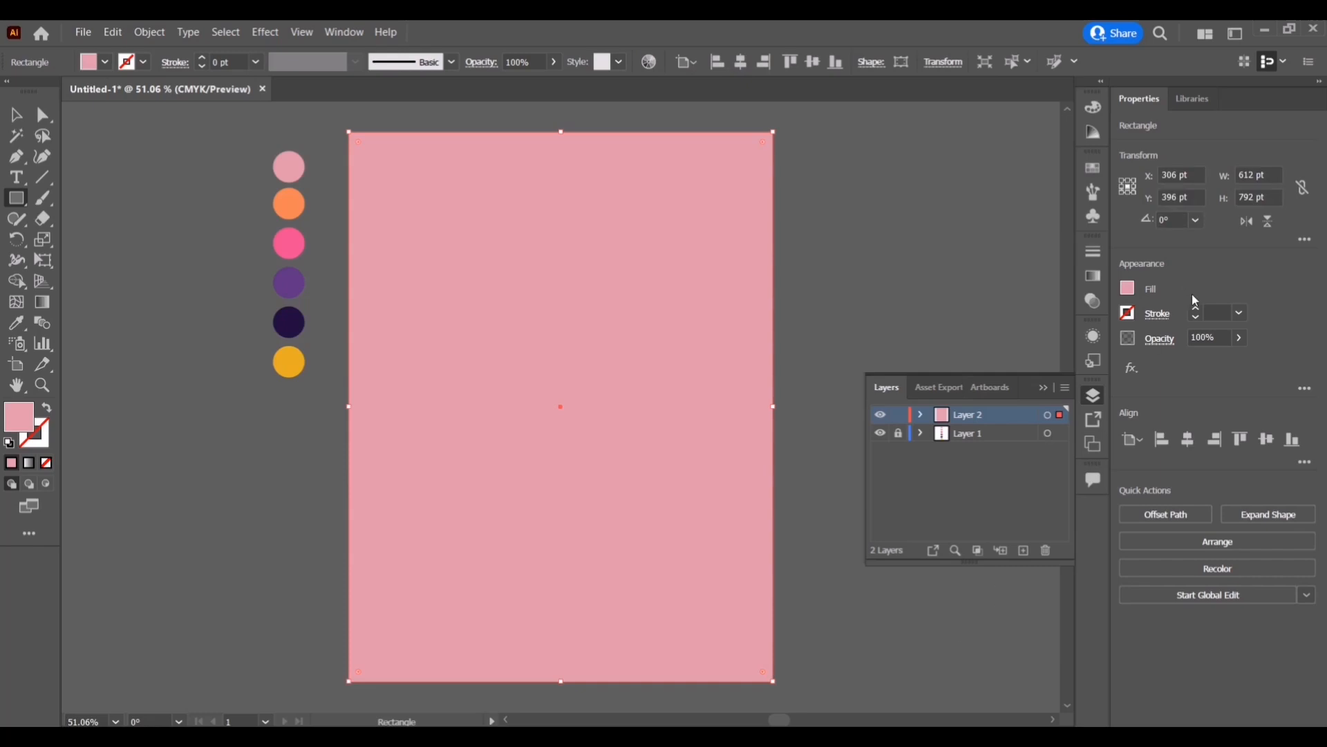
# - Add a new layer above the locked Layer 2 and sample the hot pink swatch as the fill color
pyautogui.click(14, 116)
pyautogui.click(98, 230)
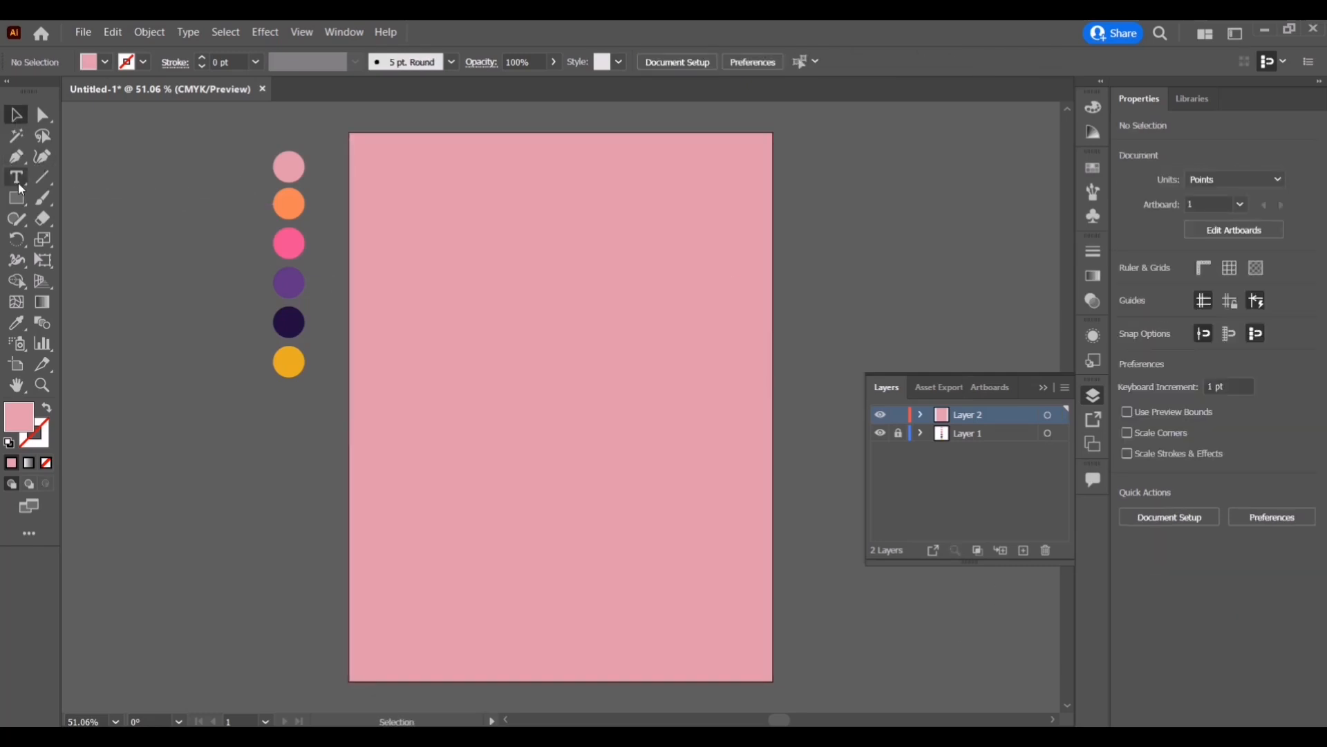
pyautogui.click(898, 414)
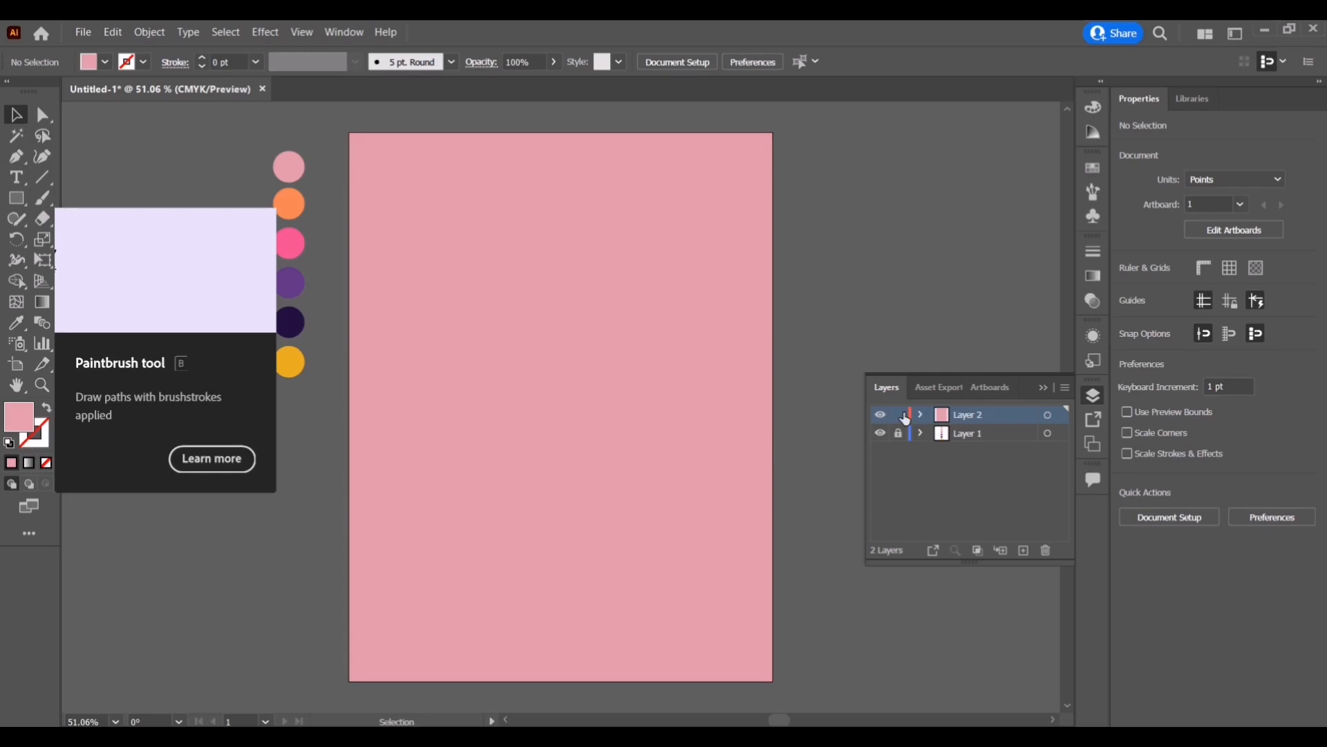
pyautogui.click(1029, 551)
pyautogui.click(18, 320)
pyautogui.click(290, 242)
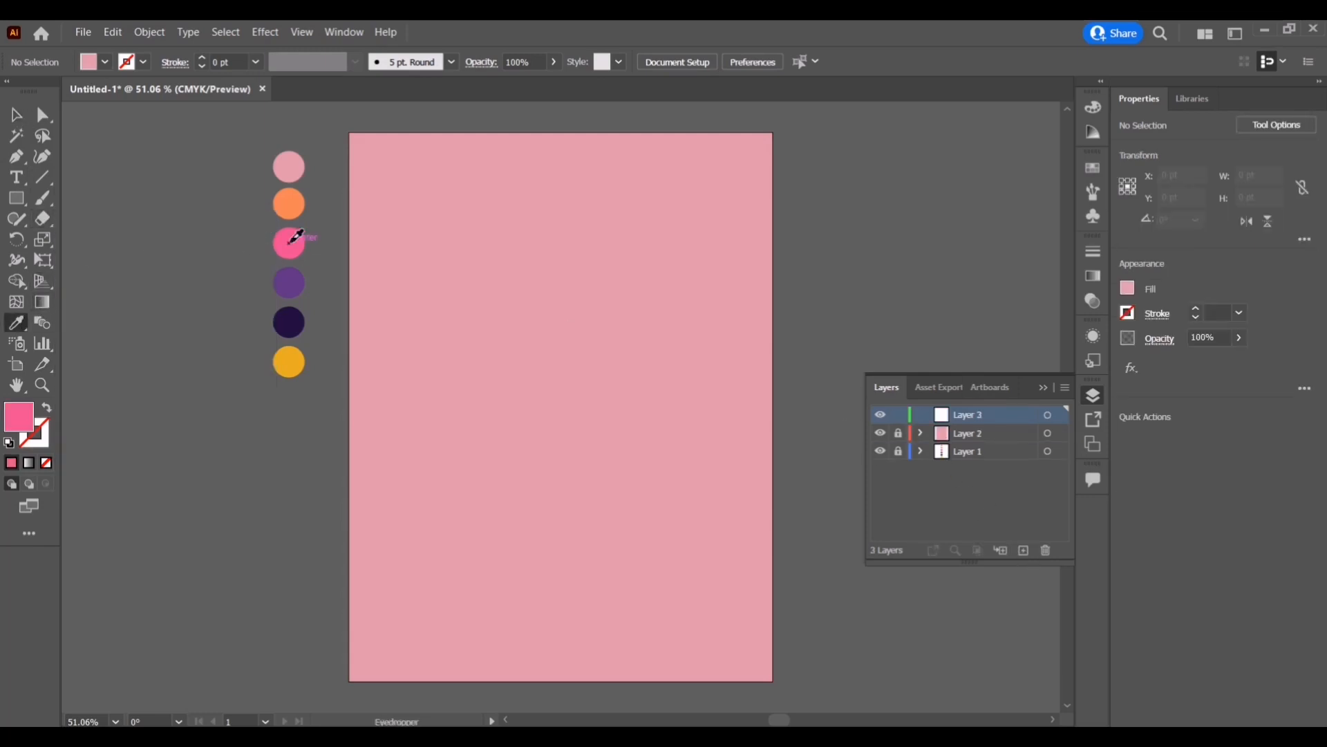
# - Draw an uneven ridge line of peaks and valleys with the Pen tool across the artboard, sloping down to its right edge
pyautogui.click(17, 156)
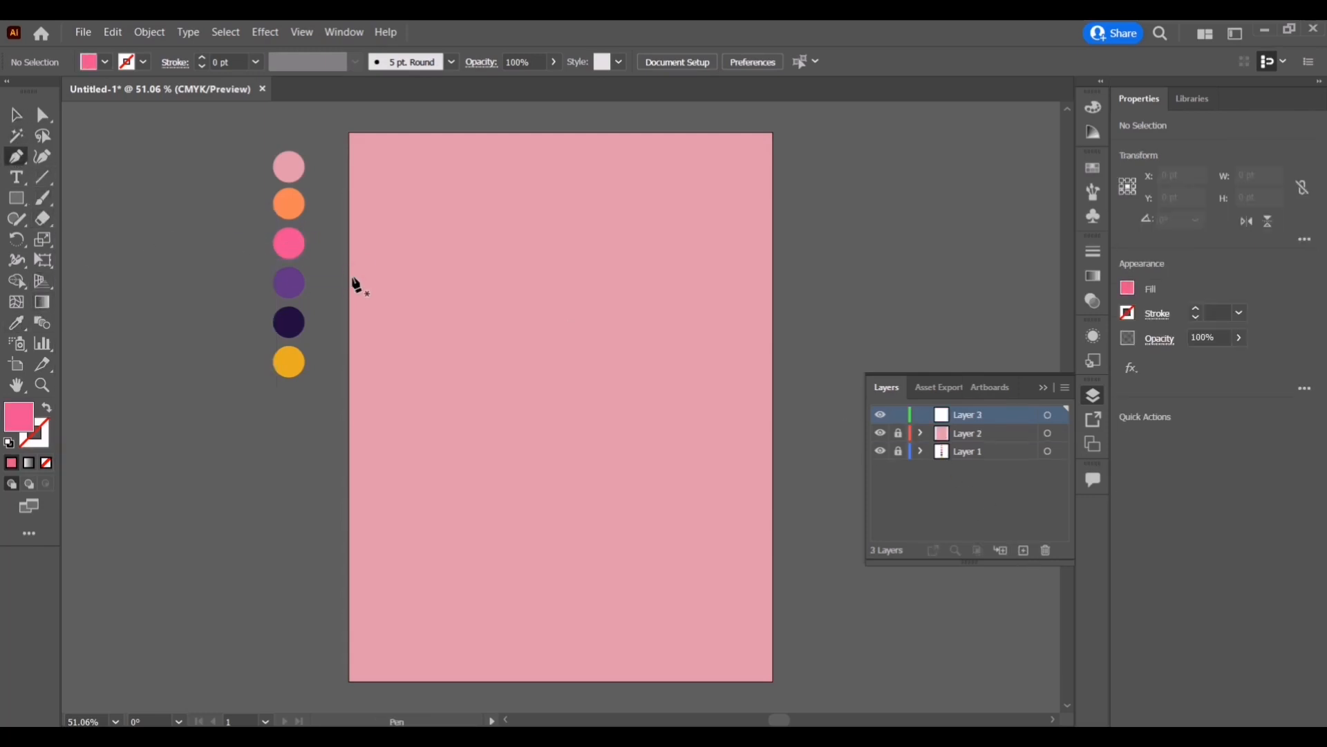
pyautogui.click(353, 323)
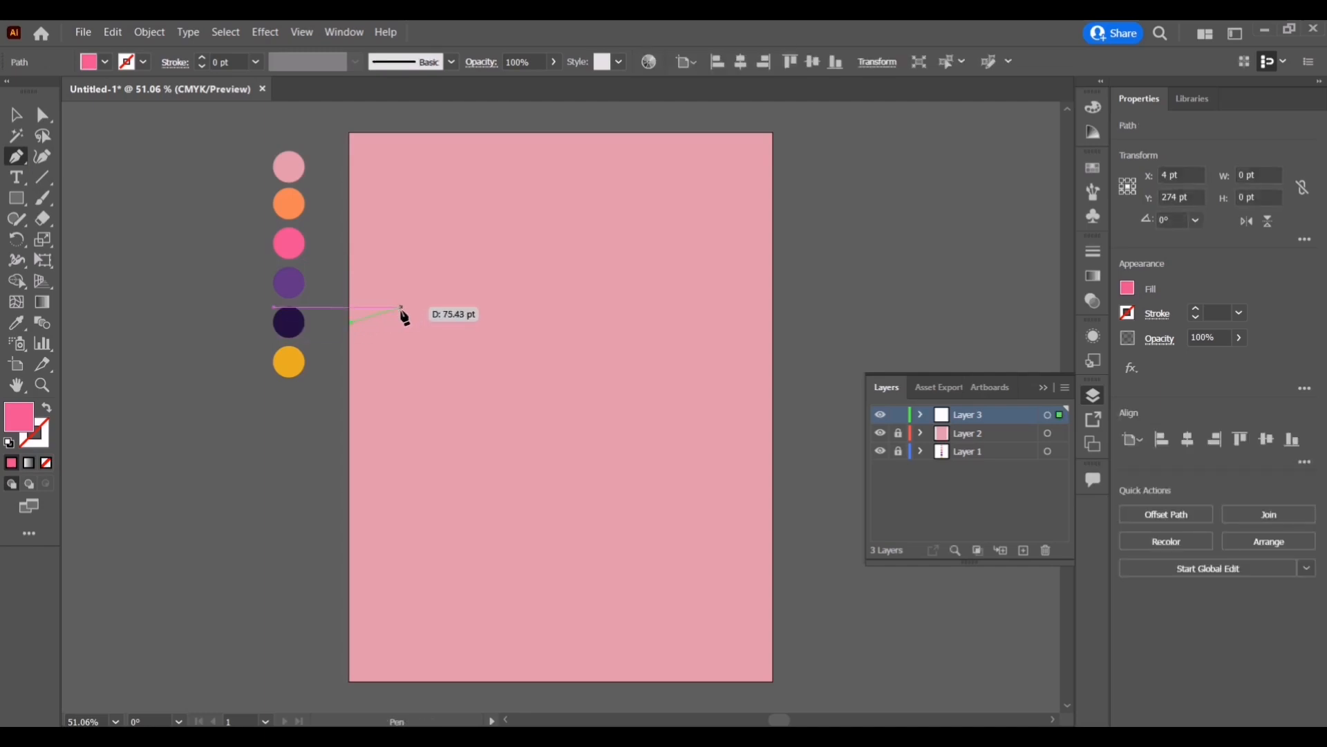
pyautogui.click(403, 313)
pyautogui.click(458, 338)
pyautogui.click(514, 319)
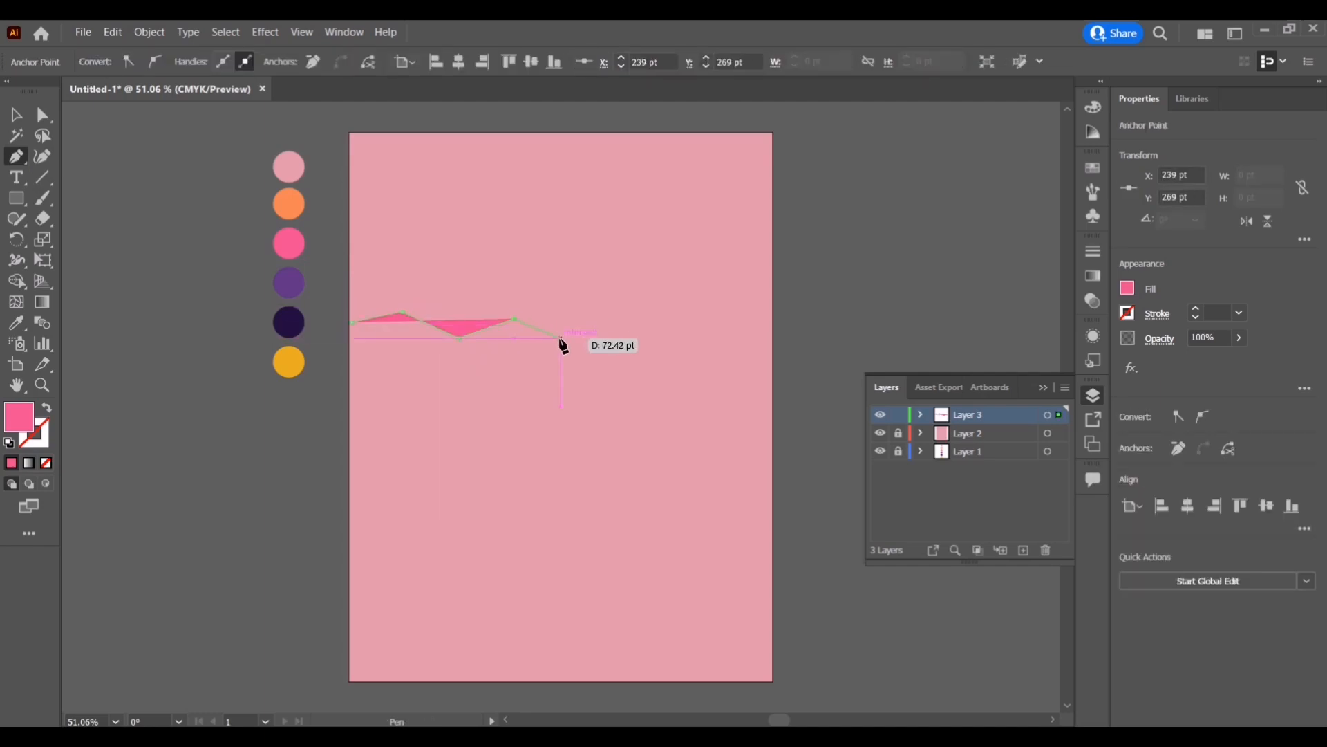
pyautogui.click(558, 336)
pyautogui.click(598, 331)
pyautogui.click(604, 338)
pyautogui.click(635, 362)
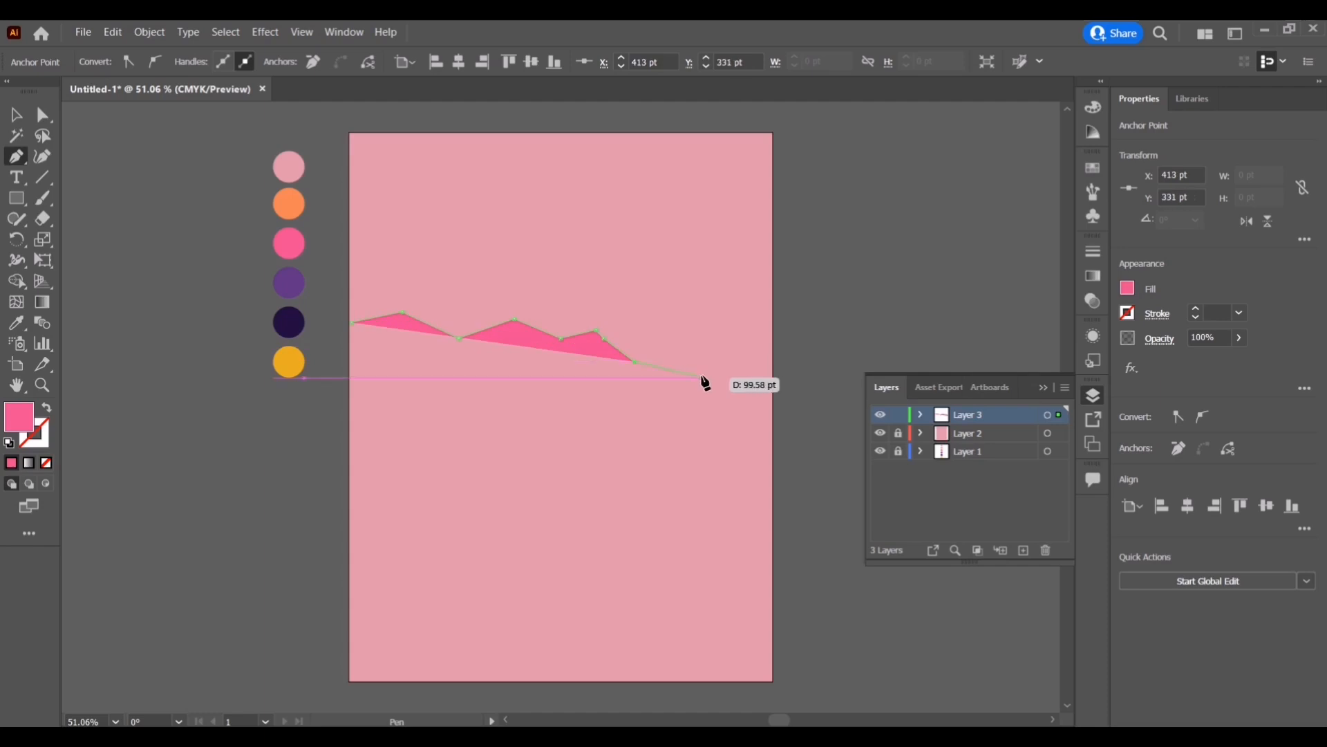
pyautogui.click(703, 378)
pyautogui.click(761, 389)
pyautogui.click(772, 383)
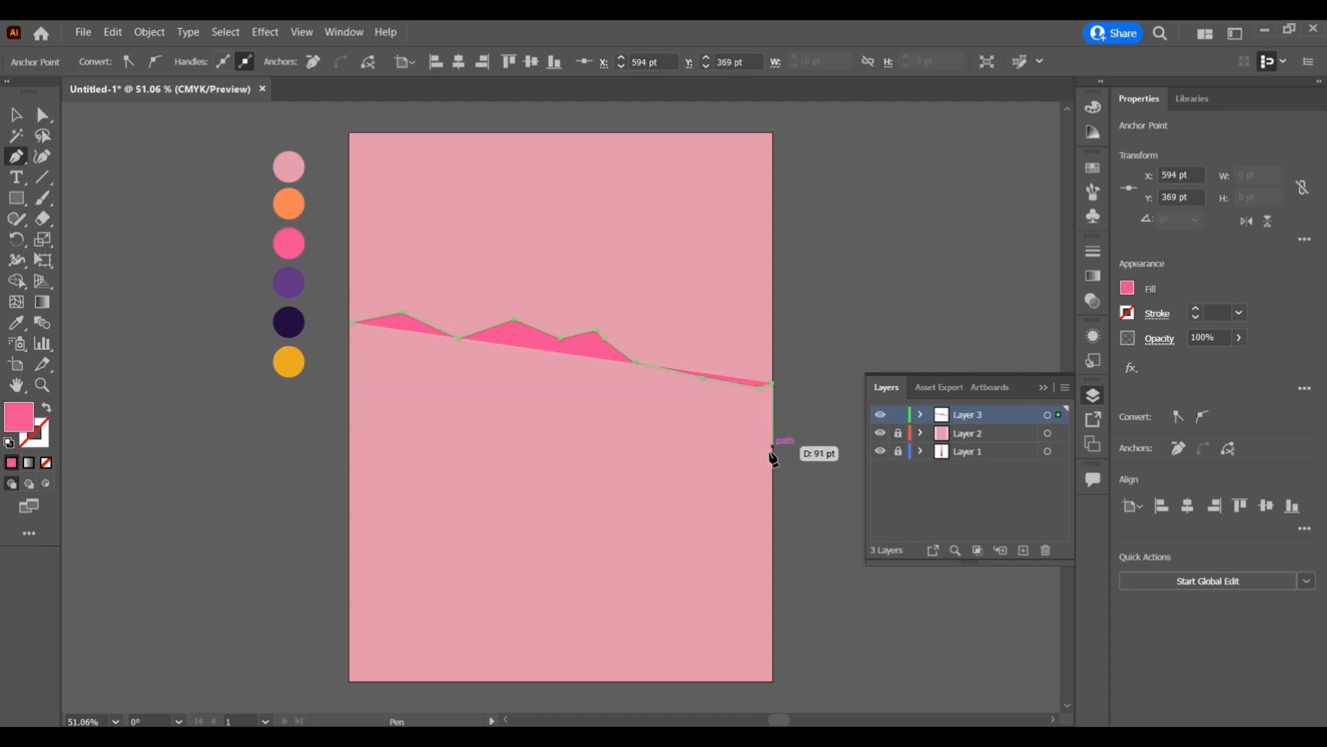
# - Close the ridge path through the artboard's two bottom corners to form a filled hot pink mountain shape
pyautogui.click(772, 682)
pyautogui.click(349, 682)
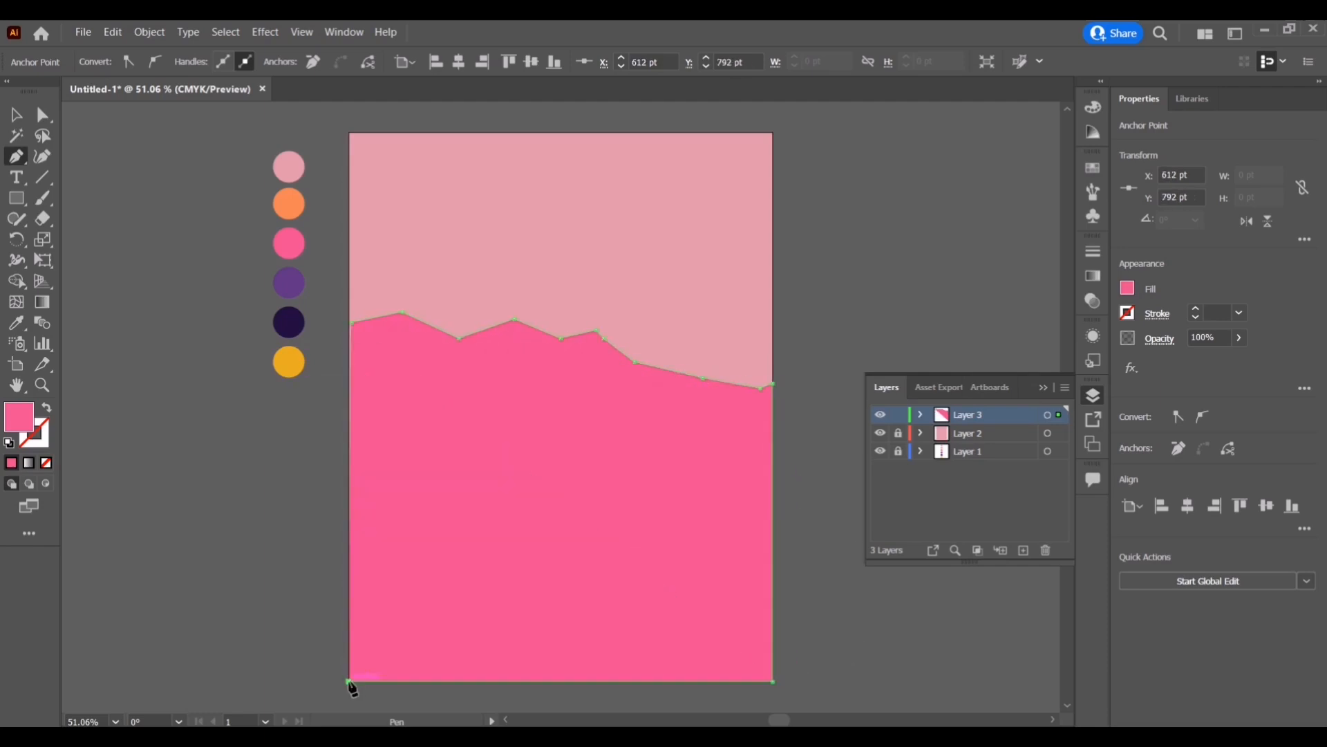
pyautogui.click(351, 328)
# - Reshape the pink ridge with the Curvature tool by moving the first peak left, rounding the middle hill and adjusting its adjoining valleys
pyautogui.hotkey('ctrl', '0')
pyautogui.hotkey('shift', '`')
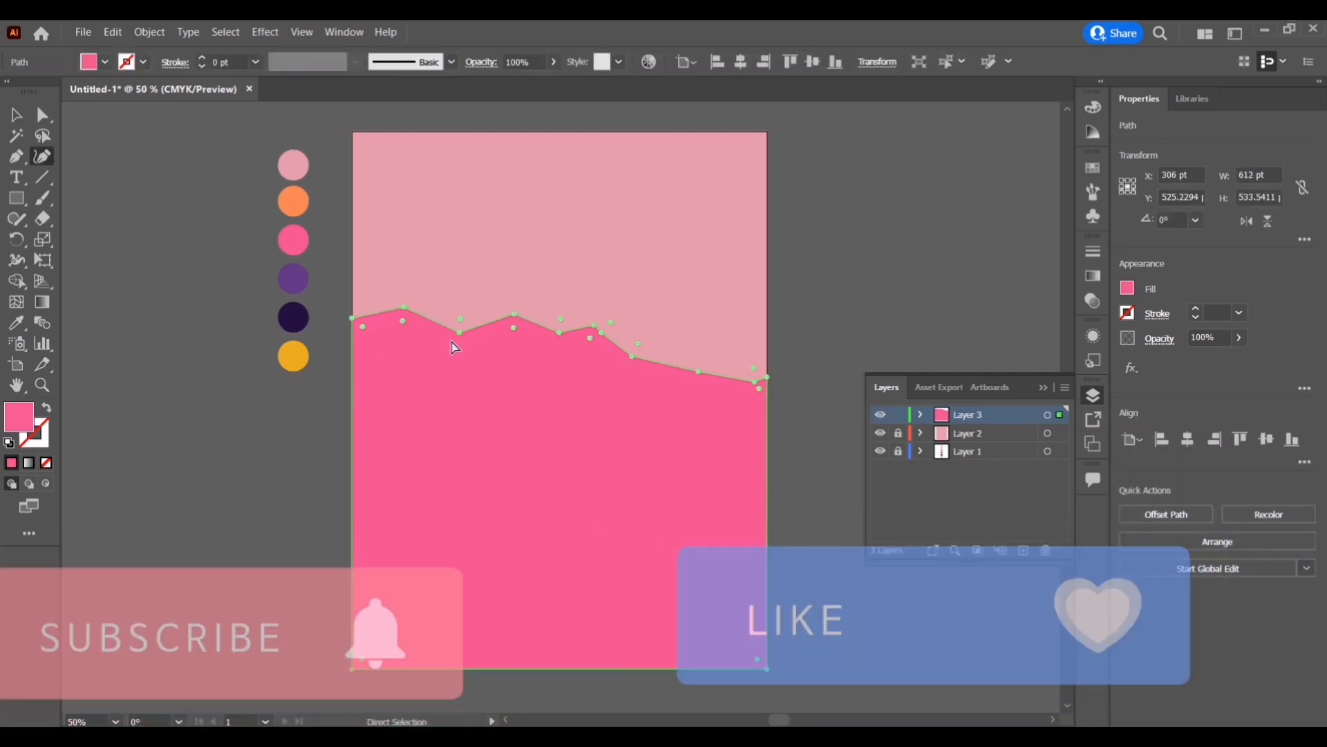
pyautogui.moveTo(405, 307)
pyautogui.mouseDown()
pyautogui.moveTo(360, 300)
pyautogui.moveTo(372, 301)
pyautogui.mouseUp()
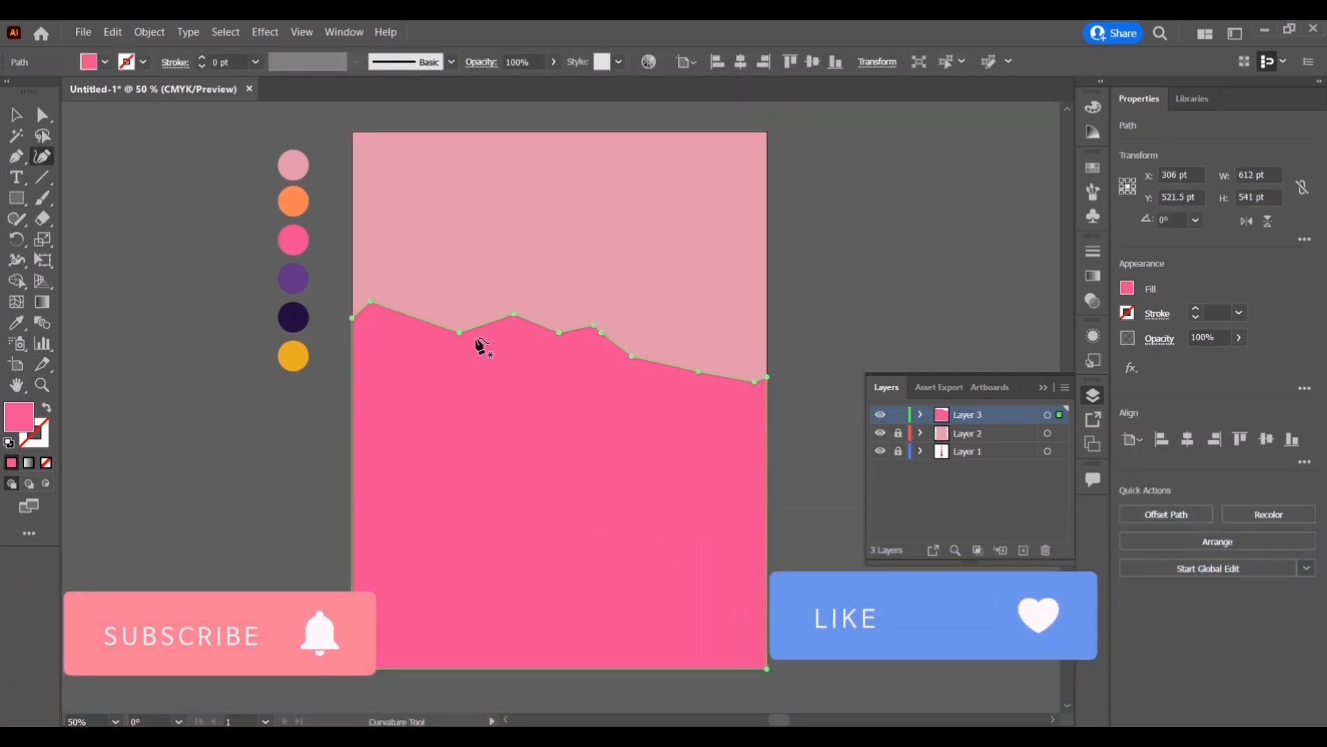
pyautogui.doubleClick(514, 315)
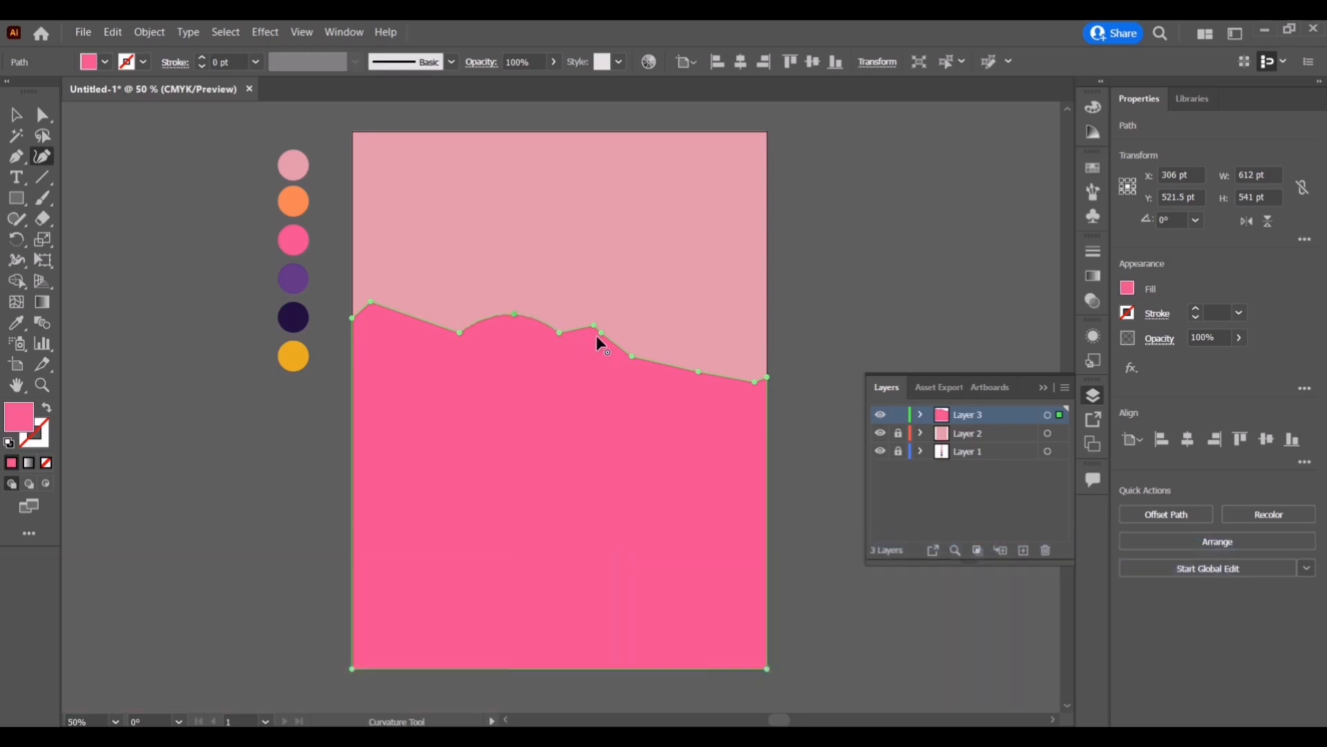
pyautogui.moveTo(558, 332); pyautogui.dragTo(573, 329)
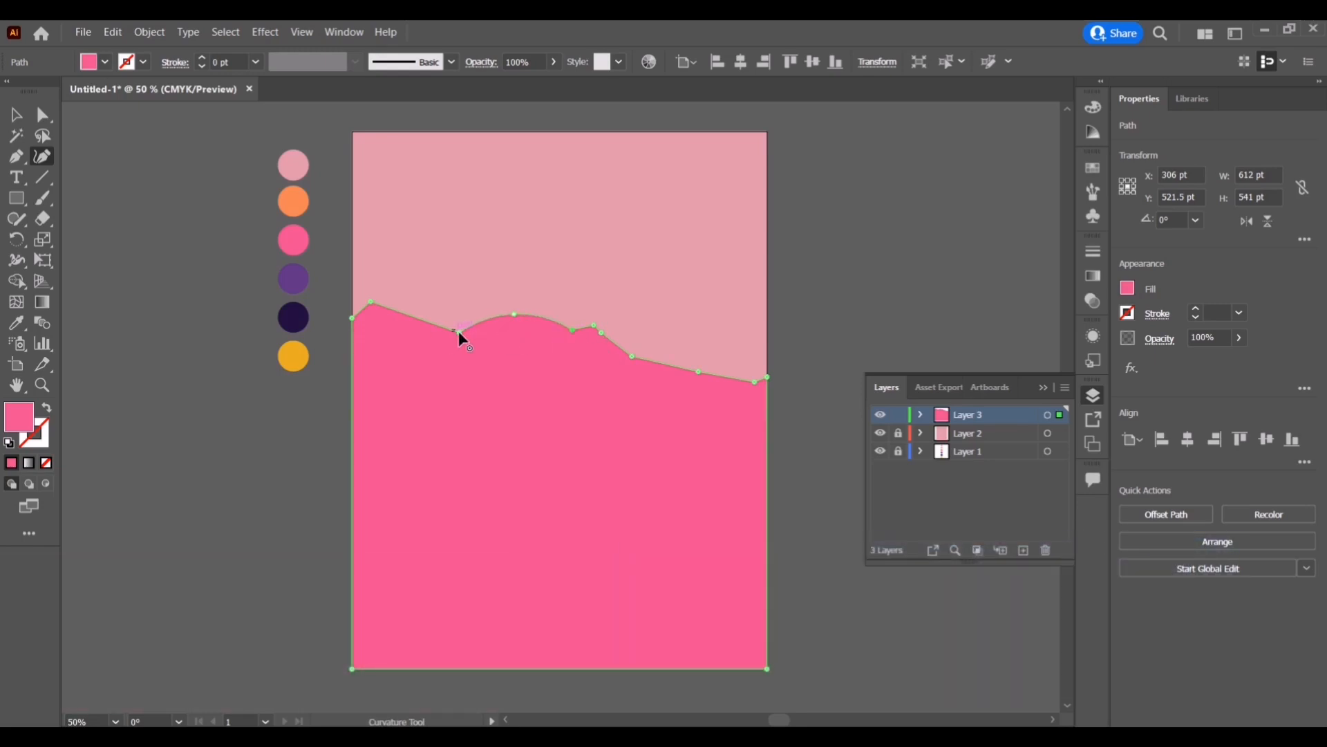
pyautogui.moveTo(459, 332); pyautogui.dragTo(442, 326)
pyautogui.moveTo(572, 330); pyautogui.dragTo(562, 333)
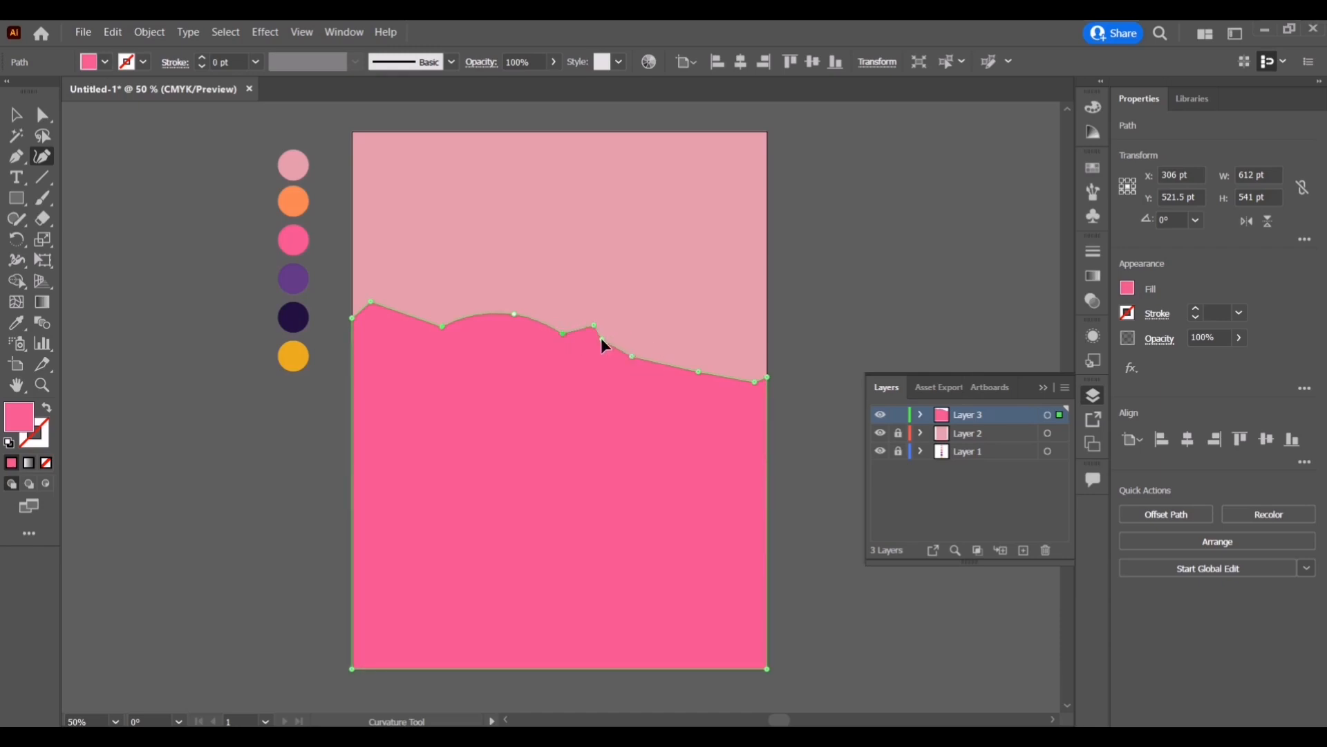
# - Smooth the ridge's lower right slope, shift the middle hill's crest left, and deselect the shape
pyautogui.click(607, 338)
pyautogui.click(698, 371)
pyautogui.click(743, 379)
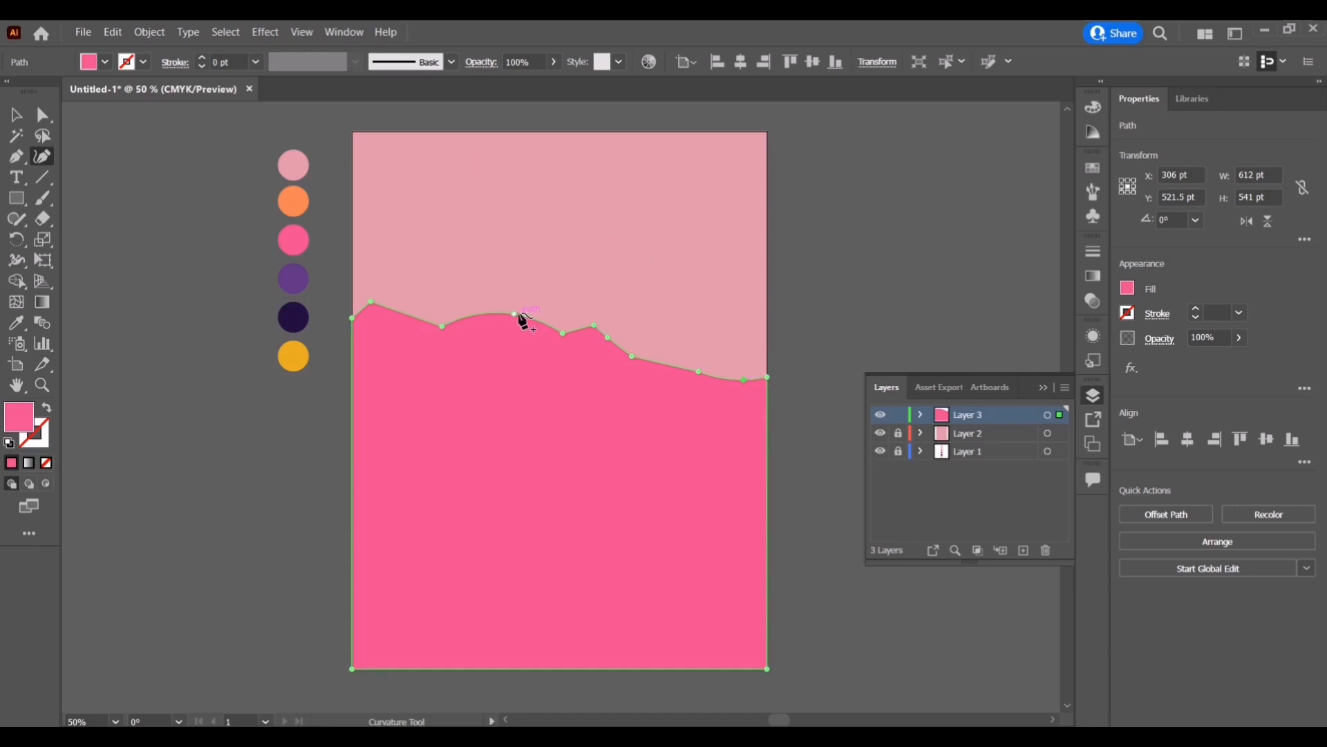
pyautogui.moveTo(509, 317); pyautogui.dragTo(511, 313)
pyautogui.click(550, 395)
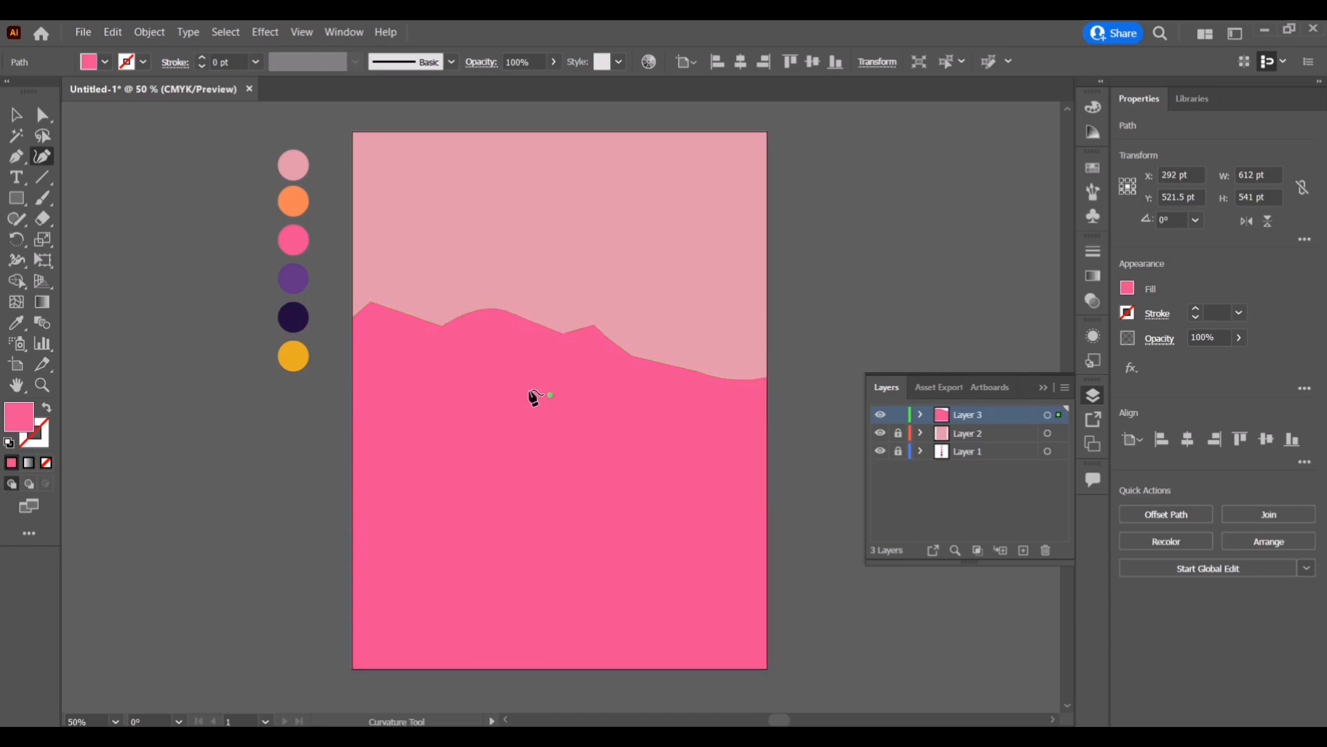
pyautogui.press('Escape')
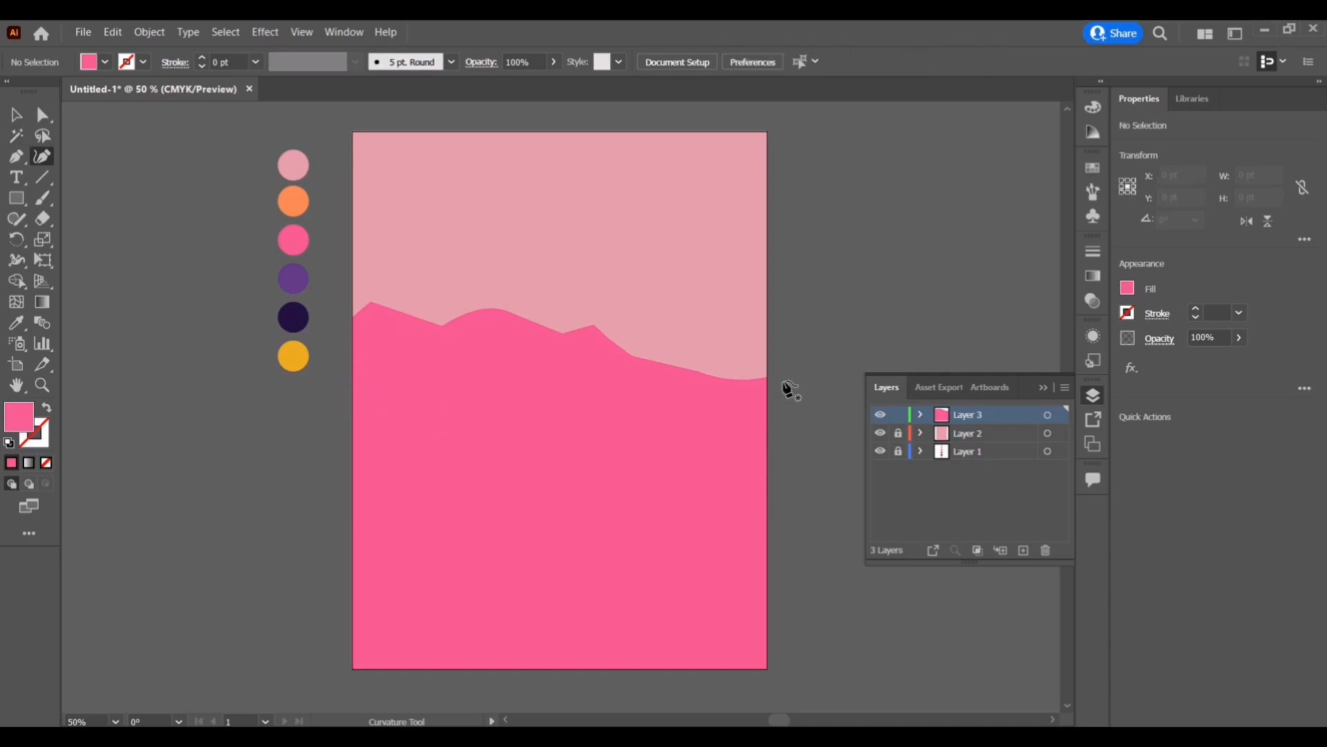
# - Switch the fill to a linear gradient and sample the hot pink swatch for its black end stop
pyautogui.click(27, 463)
pyautogui.click(1040, 387)
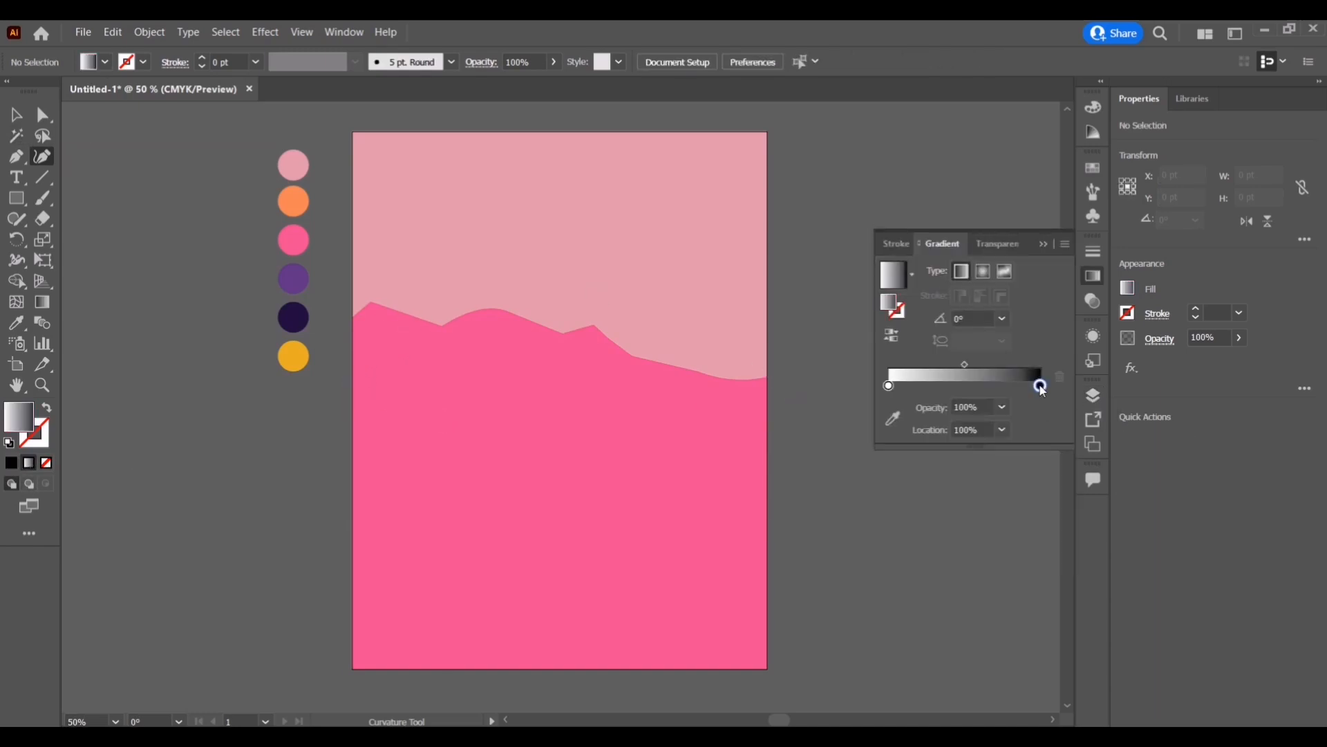
pyautogui.click(892, 420)
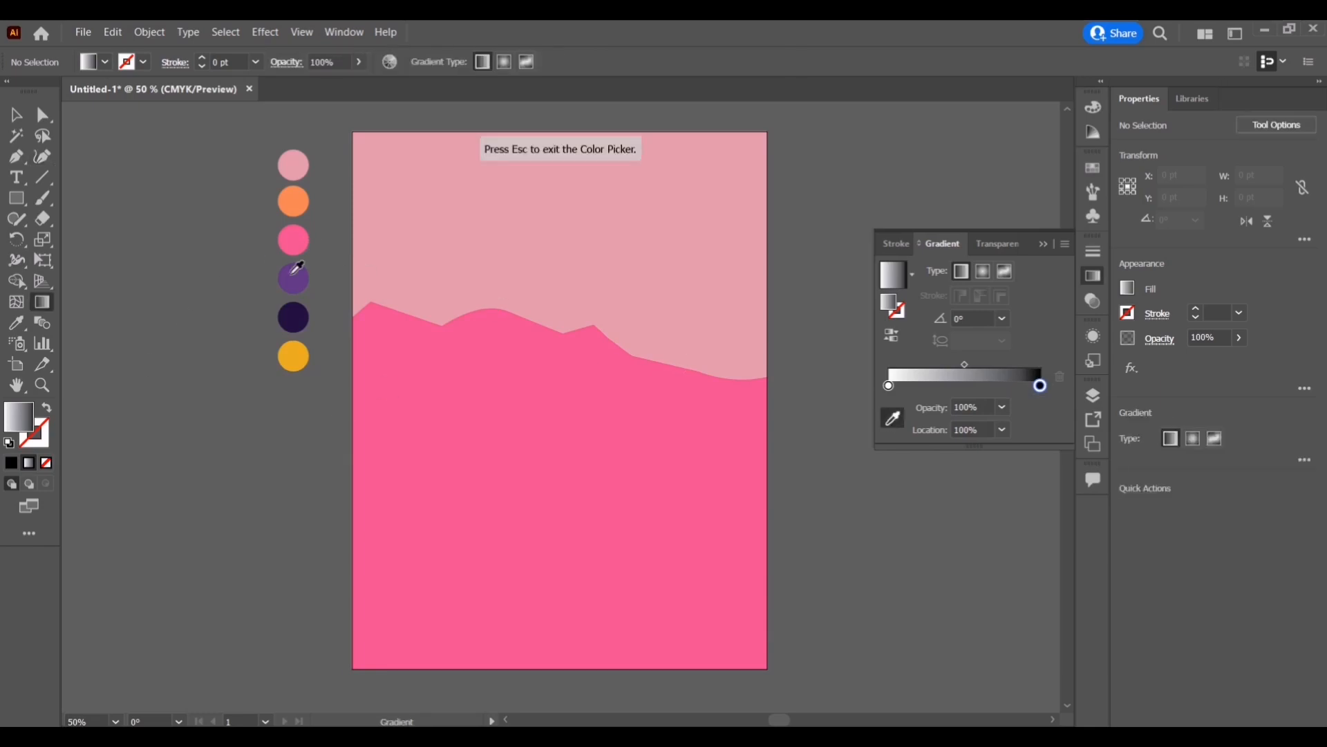
pyautogui.click(307, 235)
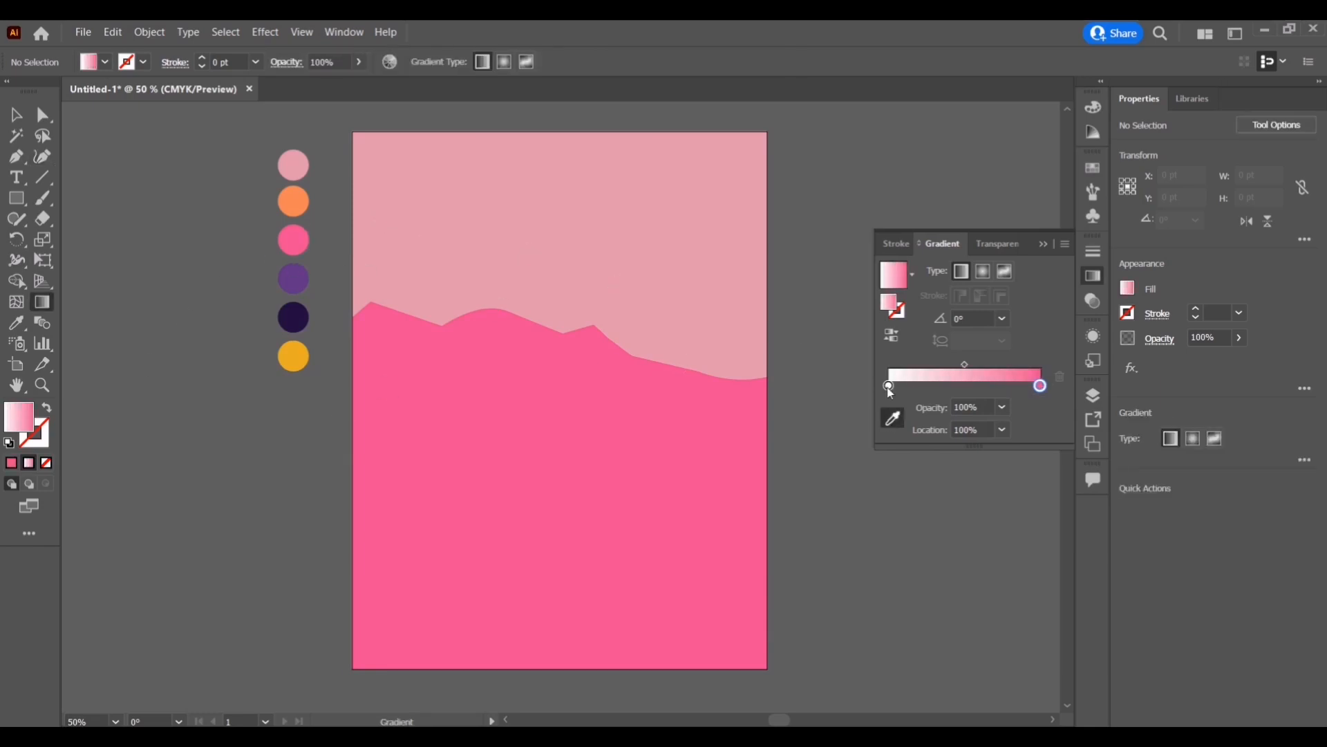
# - Apply the white-to-pink gradient to the mountain shape and set its angle to 90°
pyautogui.click(17, 116)
pyautogui.click(687, 411)
pyautogui.click(1029, 374)
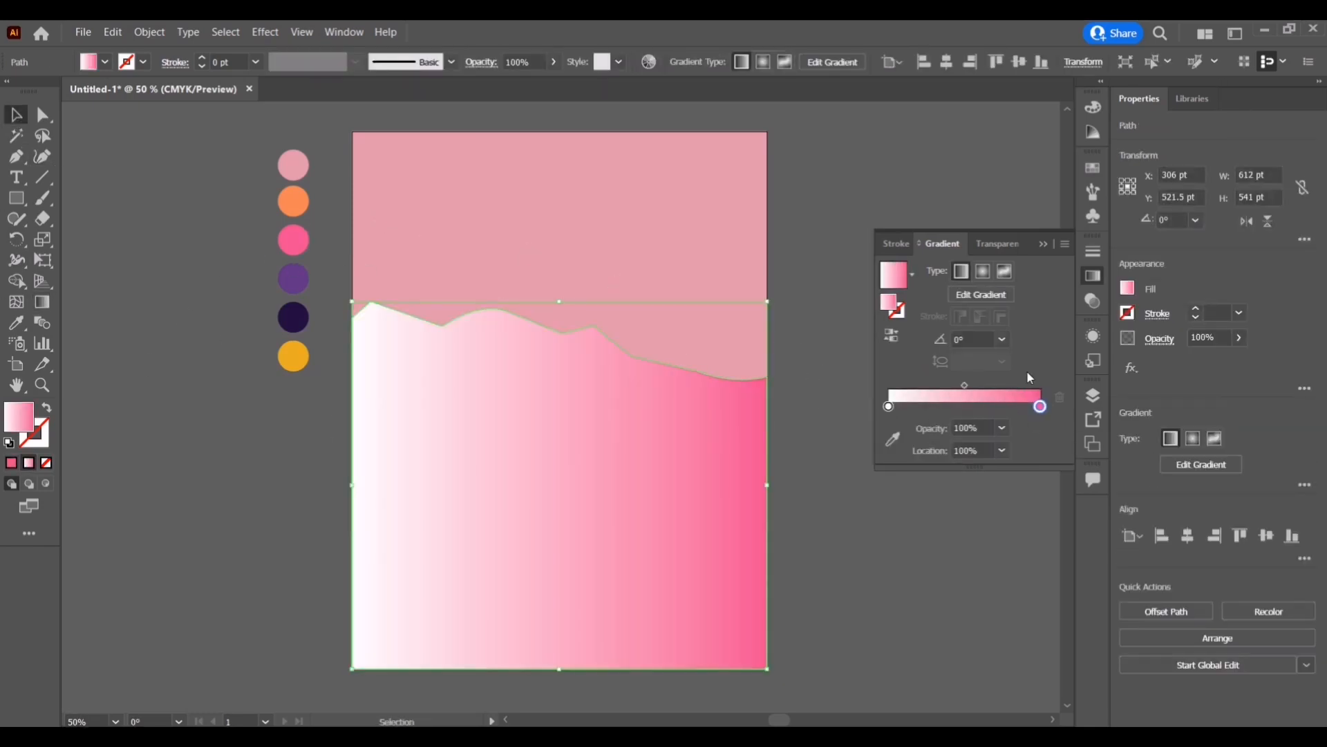
pyautogui.click(1003, 339)
pyautogui.click(1015, 366)
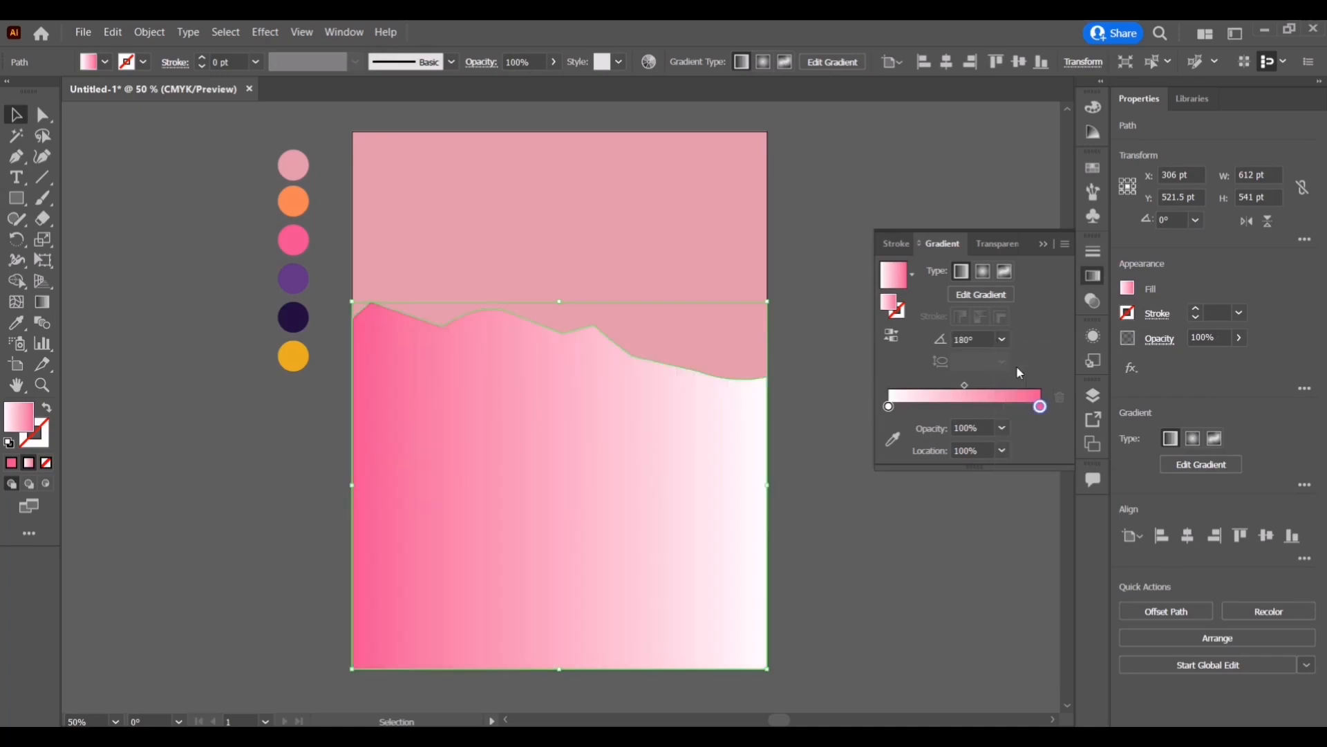
pyautogui.click(1001, 338)
pyautogui.click(1030, 432)
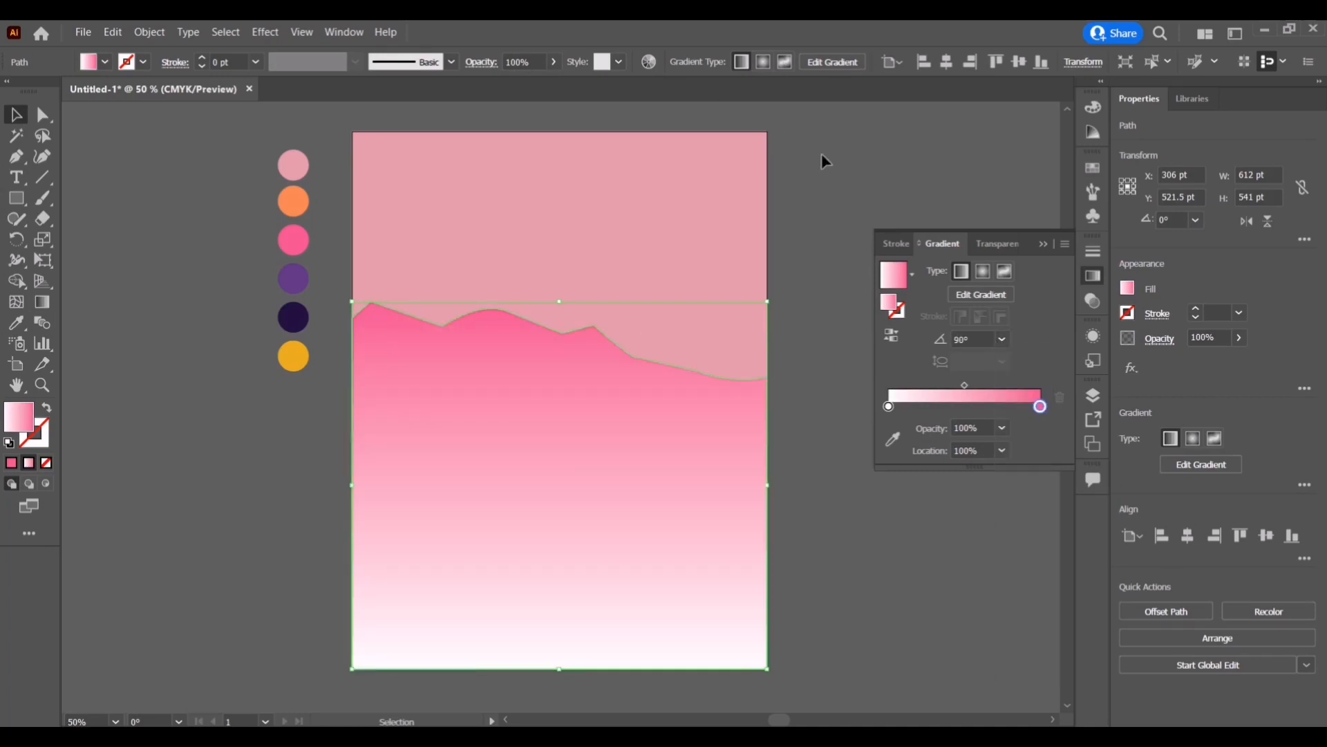
# - Move both gradient stops inward, placing the pink stop at about 71%, and deselect the mountain
pyautogui.moveTo(889, 407)
pyautogui.mouseDown()
pyautogui.moveTo(926, 406)
pyautogui.moveTo(911, 409)
pyautogui.mouseUp()
pyautogui.moveTo(1040, 407); pyautogui.dragTo(1001, 412)
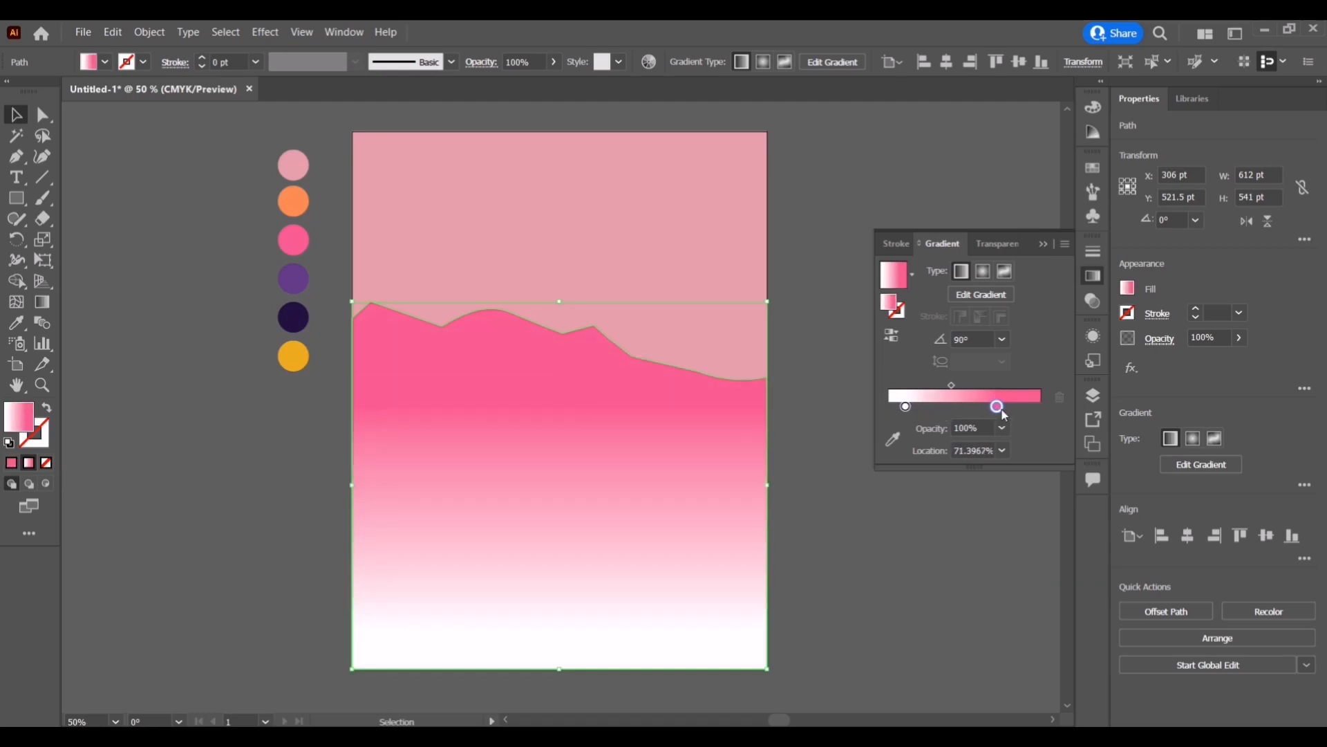
pyautogui.click(955, 579)
# - Add a new layer above the locked Layer 3 and sample the orange swatch as the fill color
pyautogui.click(1093, 394)
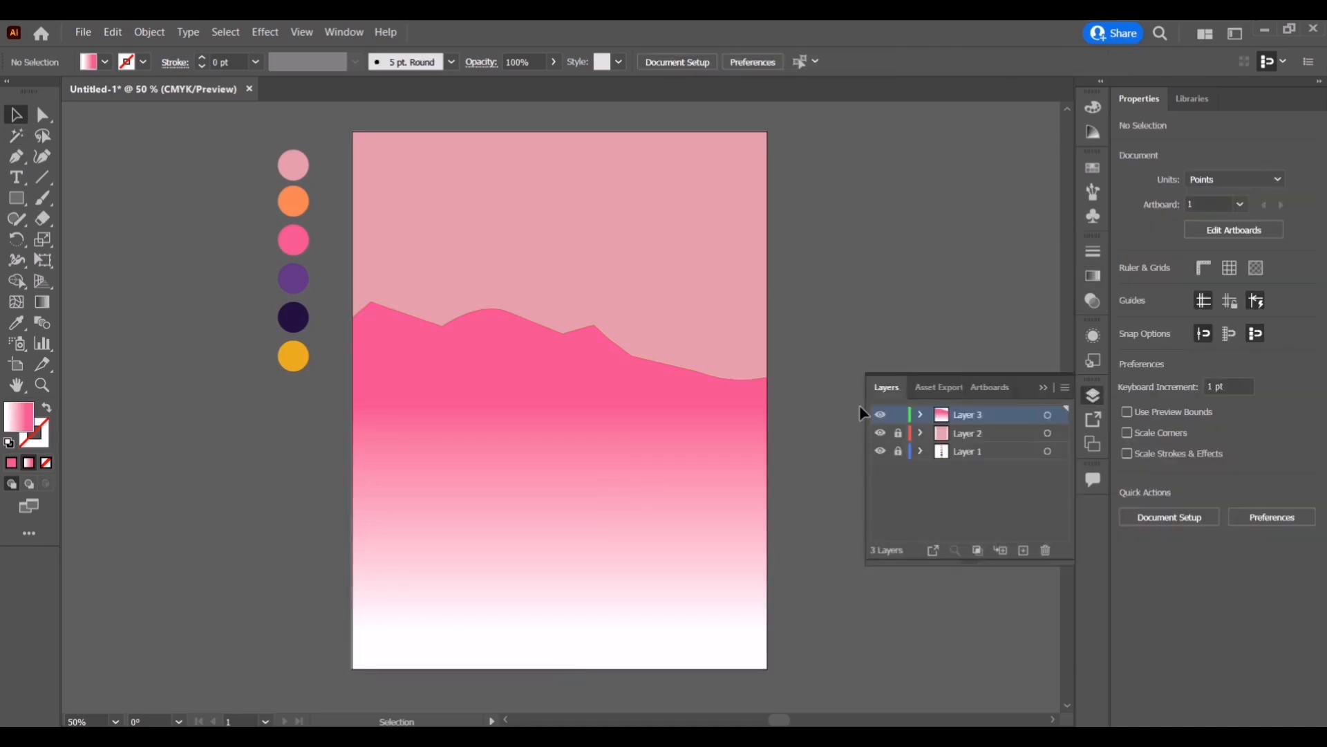
pyautogui.click(1024, 551)
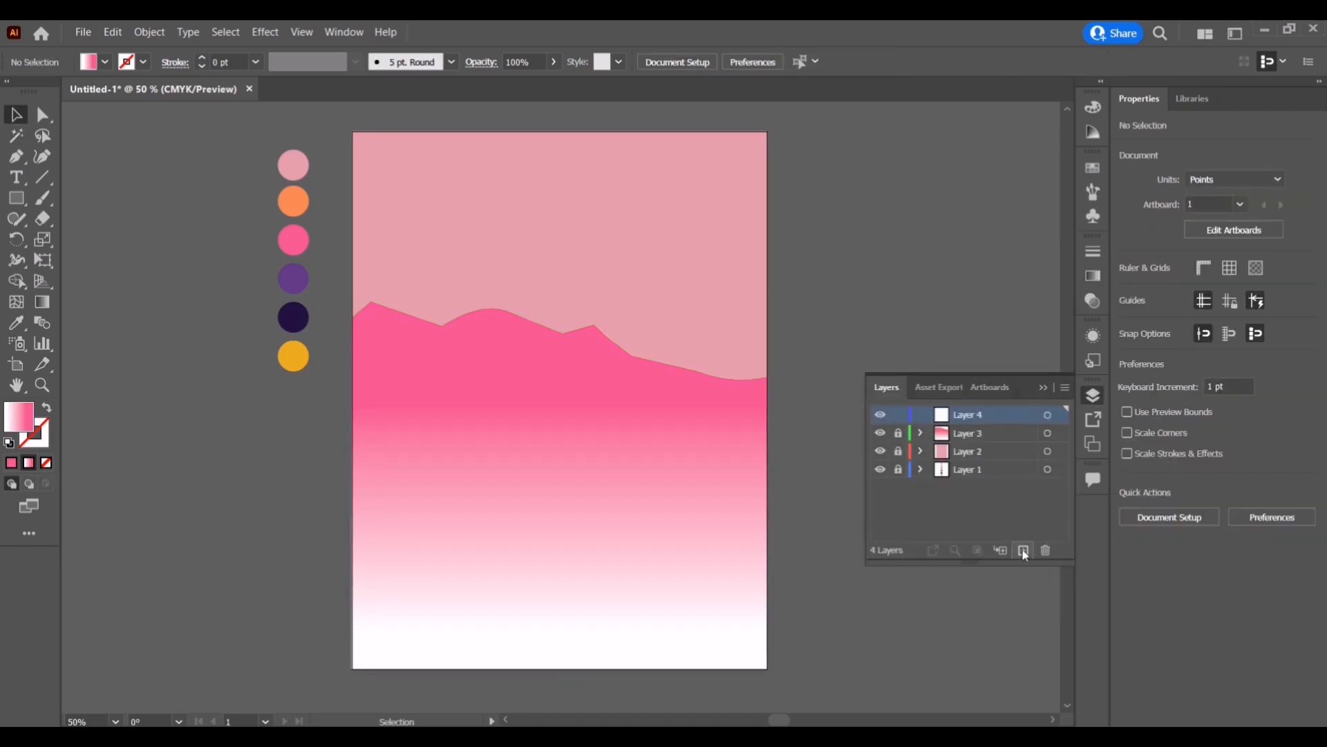
pyautogui.click(25, 321)
pyautogui.click(294, 201)
# - Draw an orange mountain from the artboard's top-left corner through a valley and second peak to the right edge, closing it along the bottom
pyautogui.press('p')
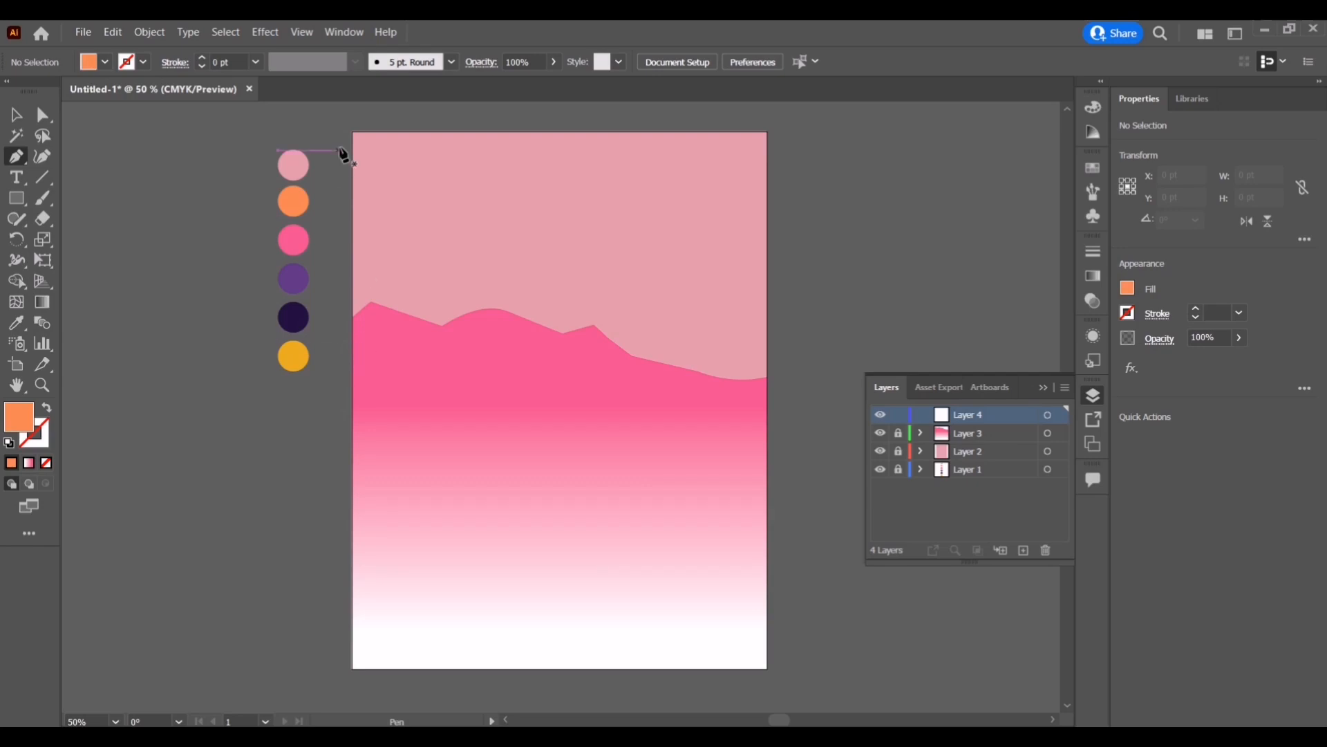
pyautogui.click(353, 132)
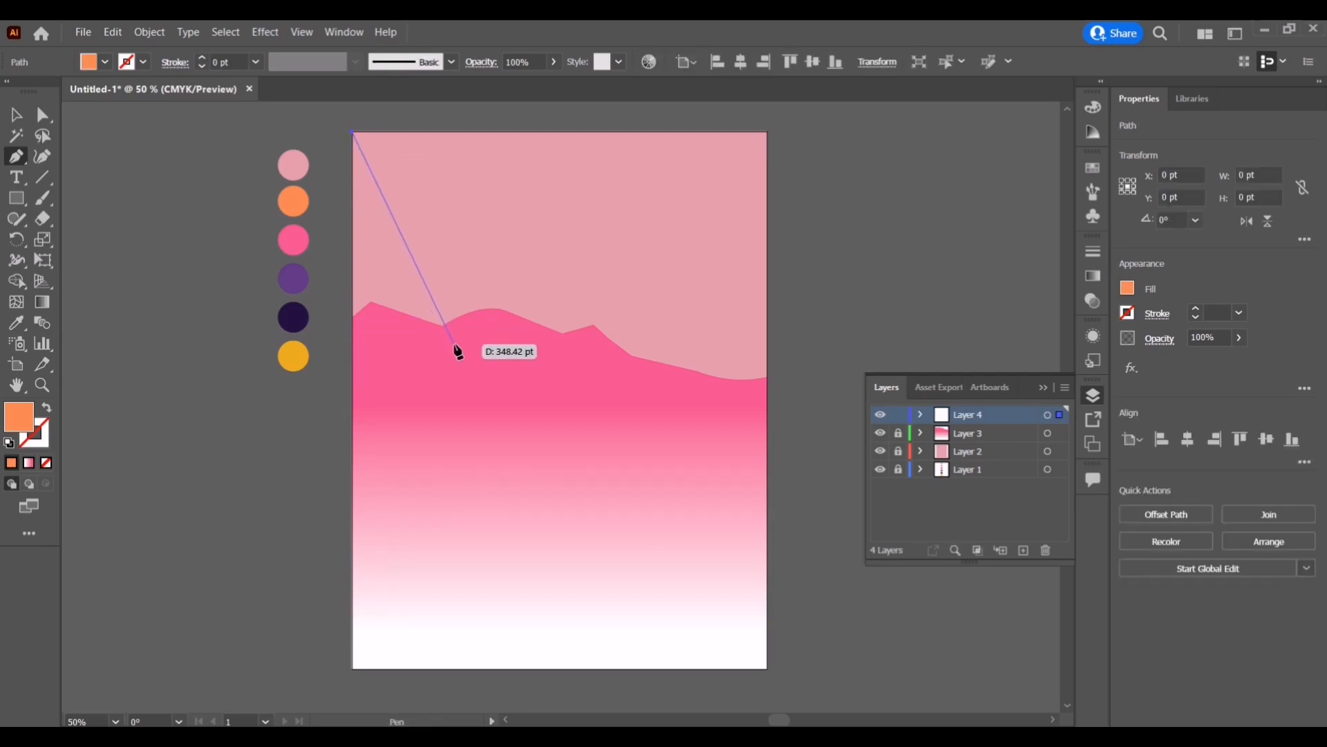
pyautogui.click(453, 268)
pyautogui.click(486, 217)
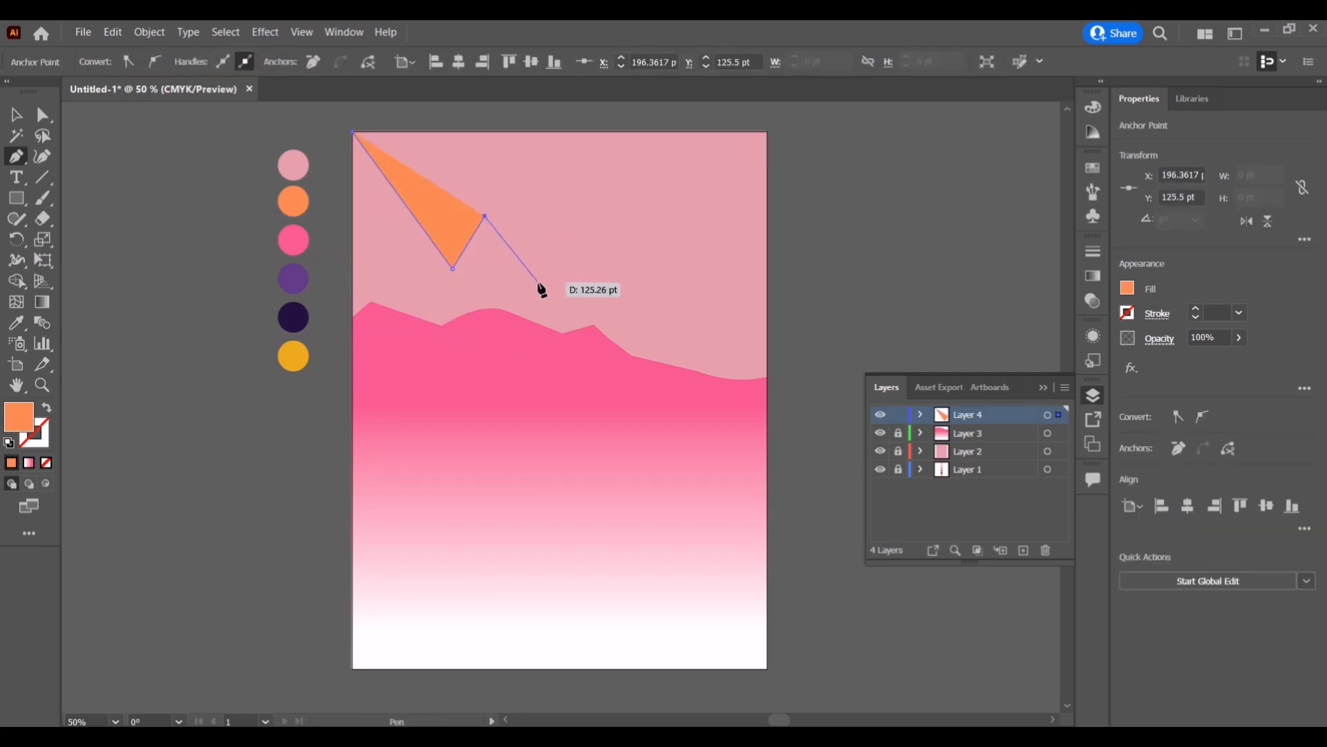
pyautogui.click(539, 282)
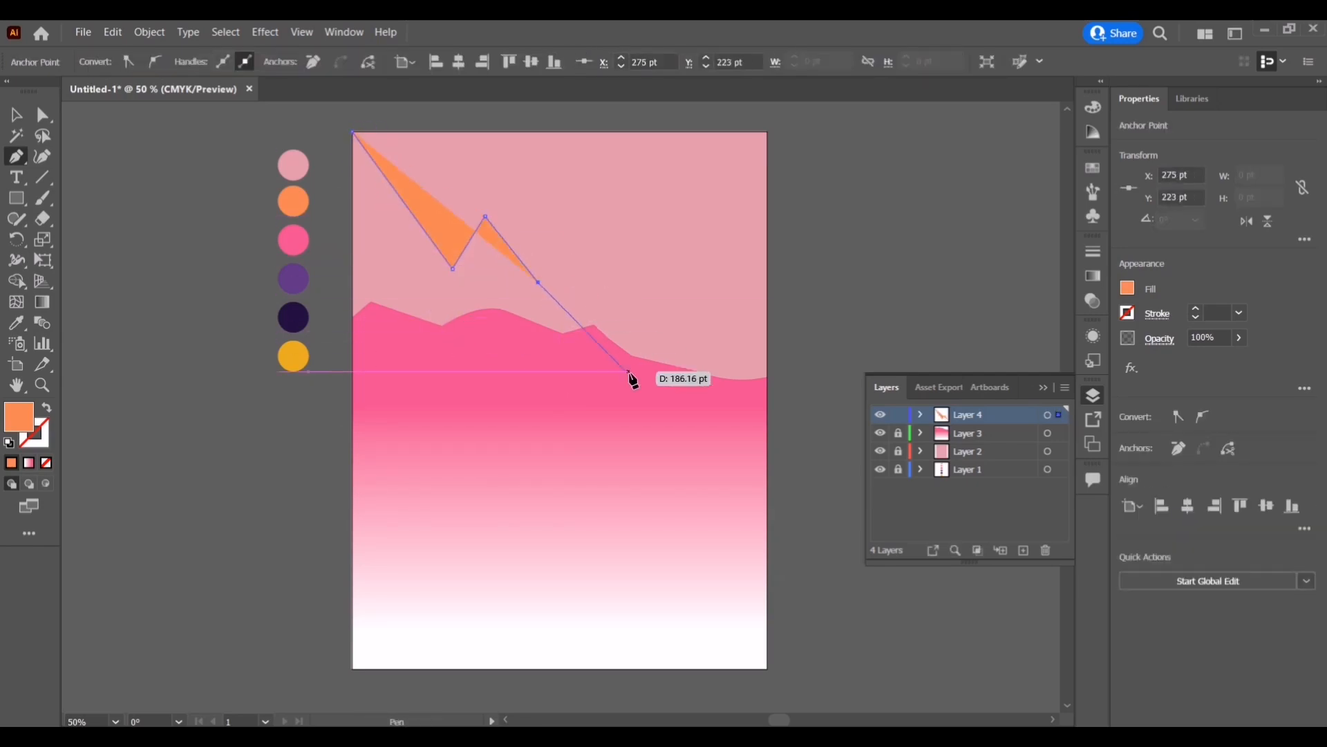
pyautogui.click(766, 561)
pyautogui.click(767, 668)
pyautogui.click(353, 668)
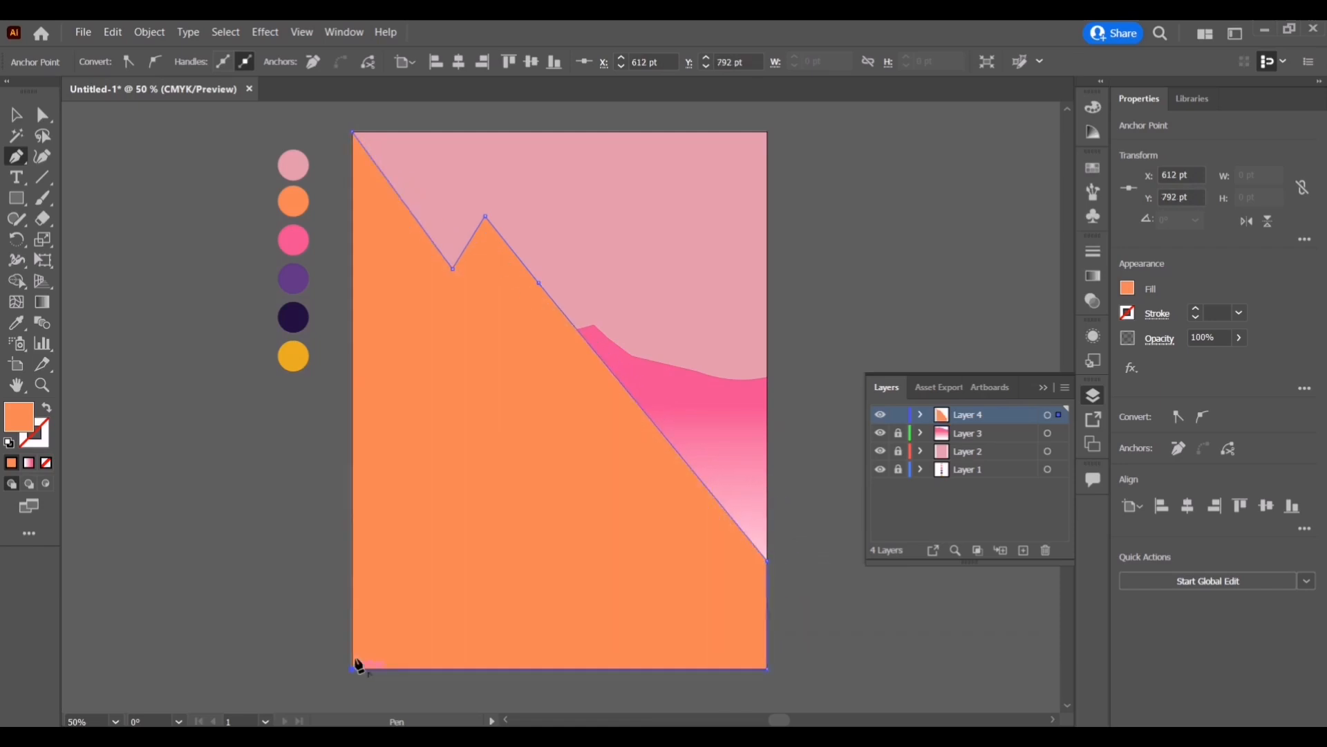
pyautogui.click(358, 133)
# - Move the orange mountain's layer below Layer 3, deselect the shape, and lock the layer
pyautogui.press('v')
pyautogui.moveTo(995, 415); pyautogui.dragTo(1011, 445)
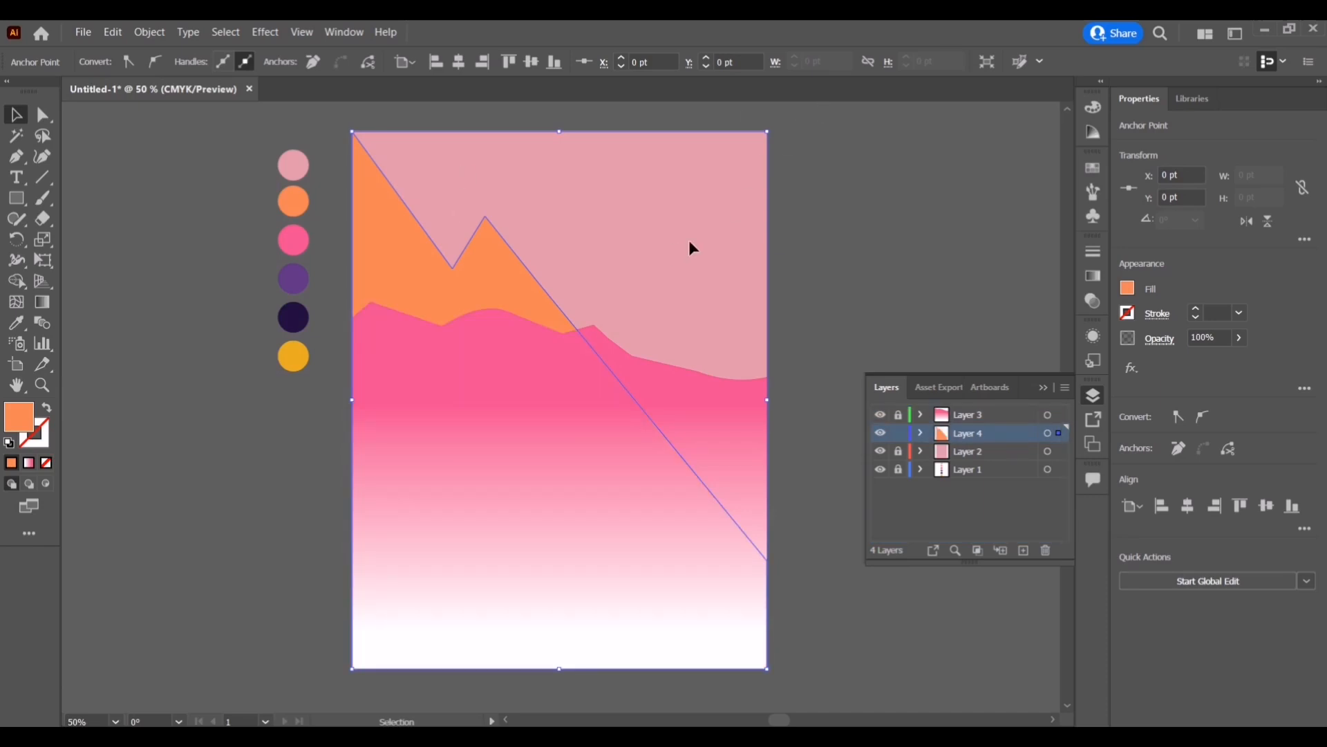
pyautogui.click(271, 171)
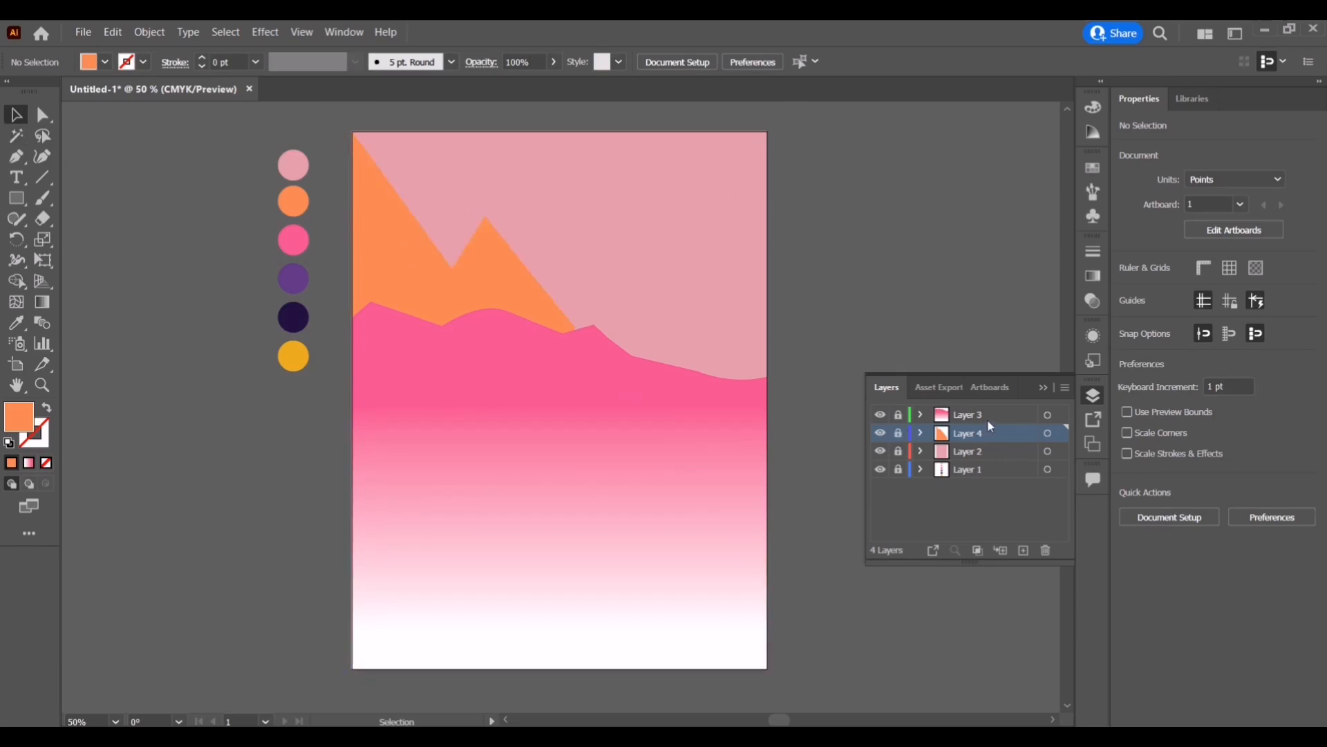
# - Add a new layer at the top of the stack and sample the purple swatch as the fill color
pyautogui.click(1024, 550)
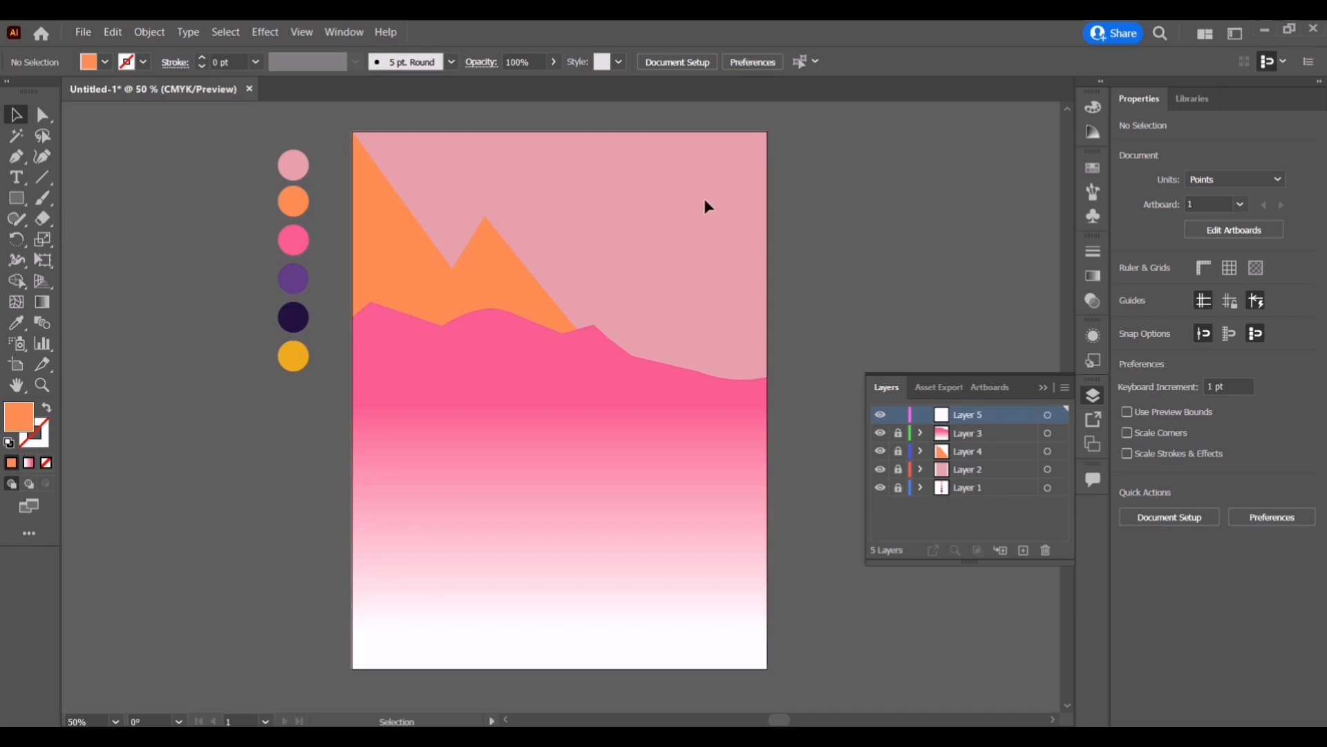
pyautogui.click(16, 322)
pyautogui.click(293, 279)
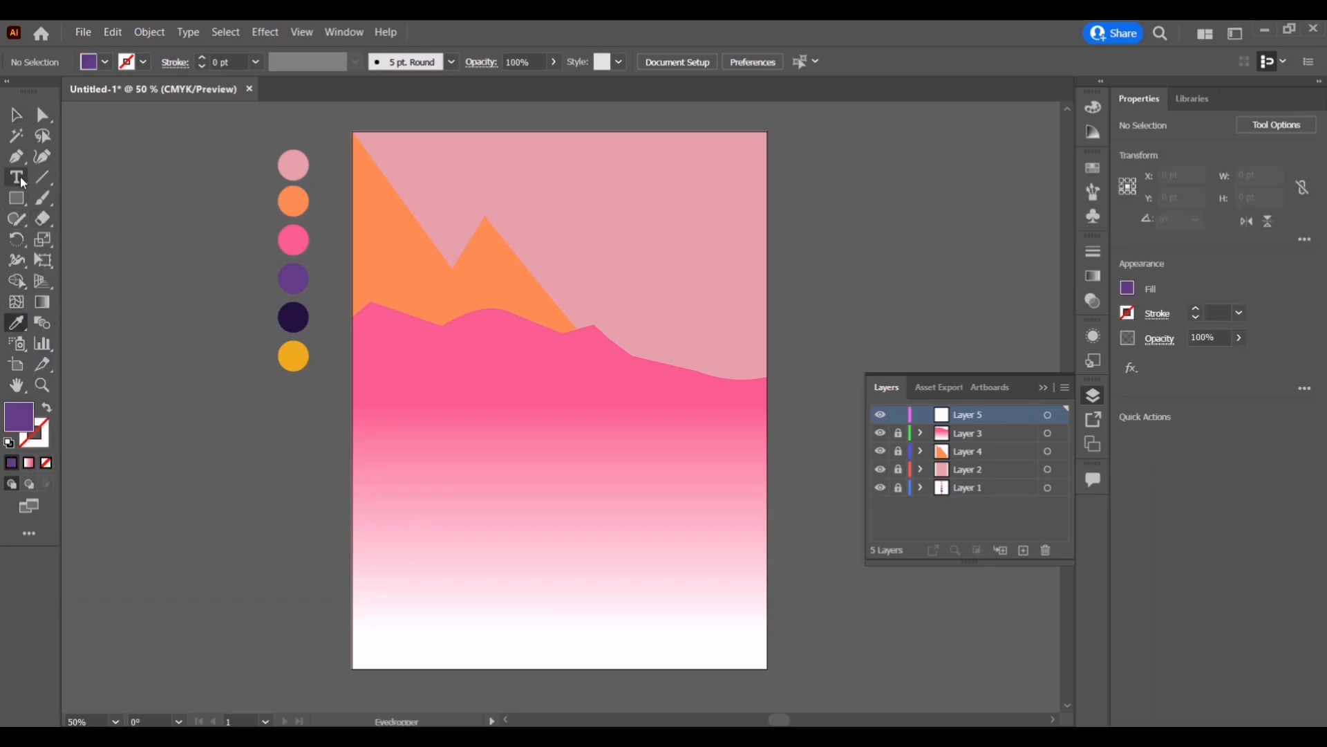
# - Draw a full-width purple ground shape with the Pen tool, giving it a slightly dipping horizon and closing it along the artboard's bottom corners
pyautogui.click(17, 157)
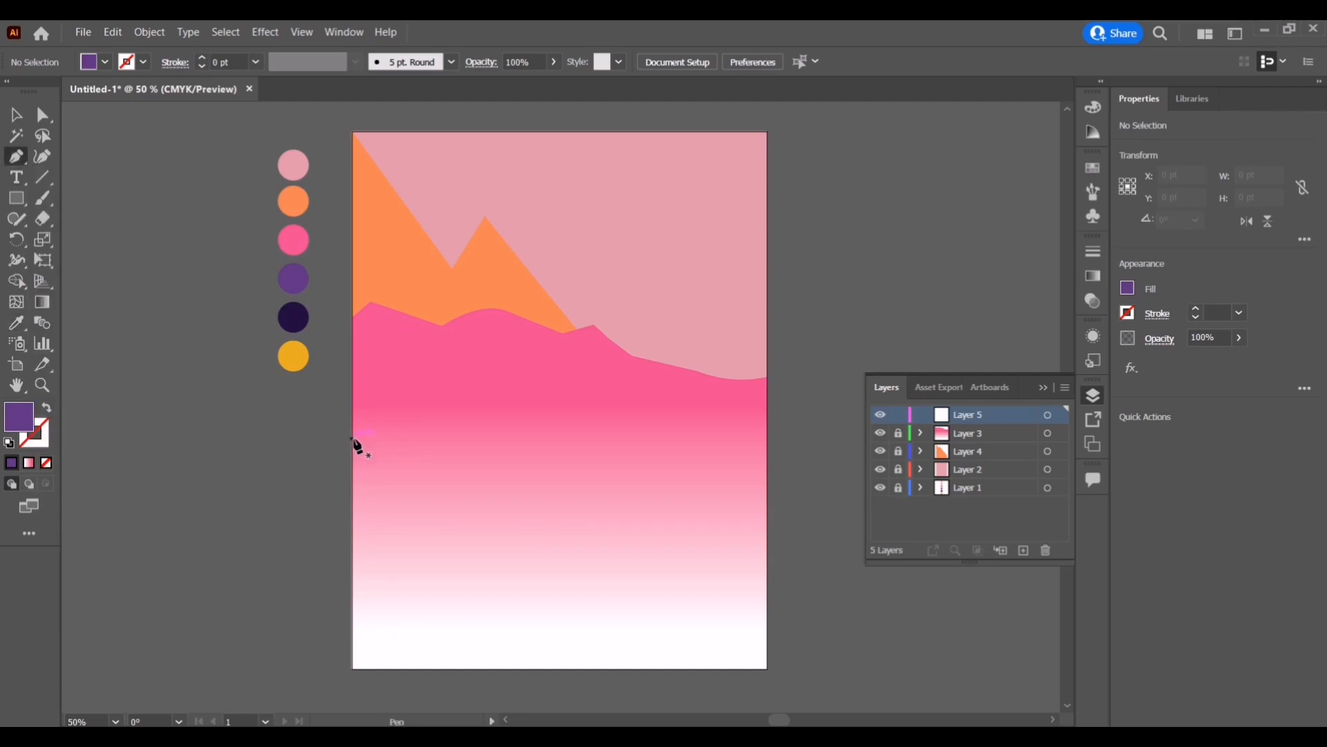
pyautogui.click(352, 438)
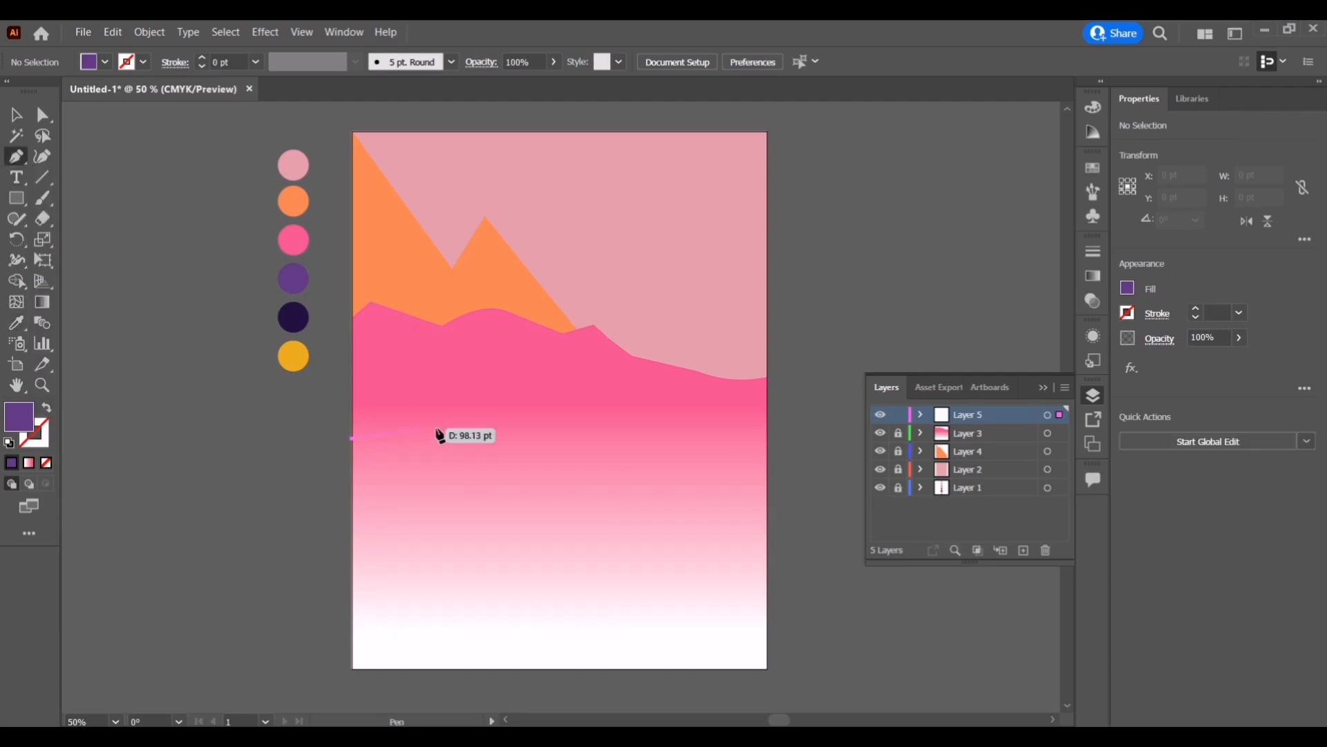
pyautogui.click(586, 446)
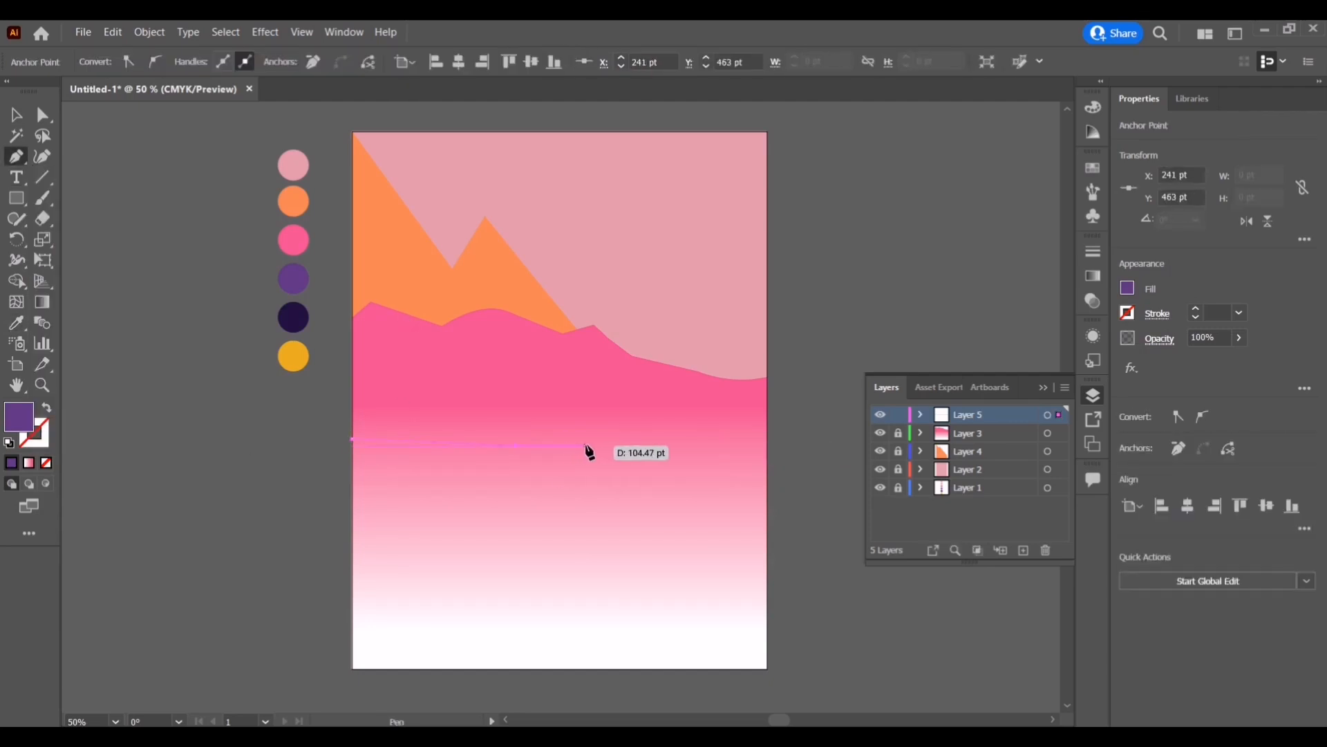
pyautogui.click(766, 443)
pyautogui.click(766, 668)
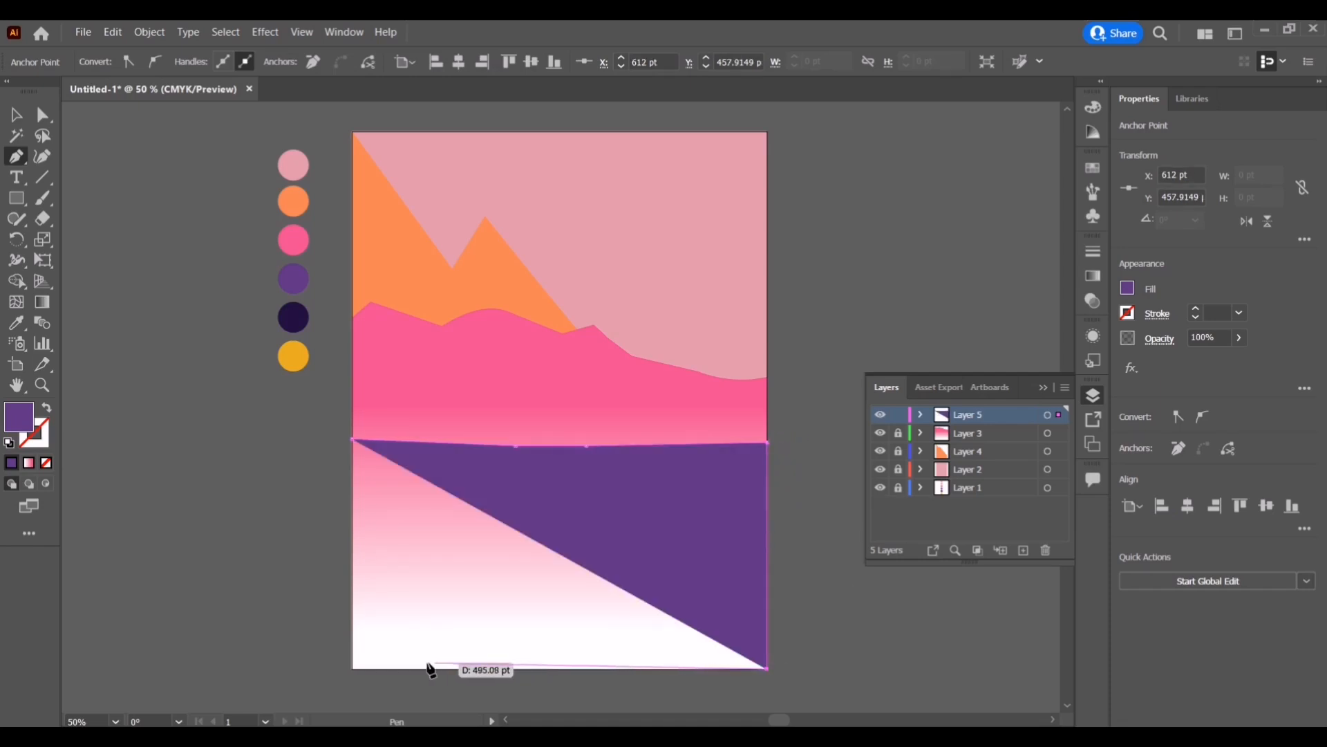
pyautogui.click(352, 668)
pyautogui.click(352, 439)
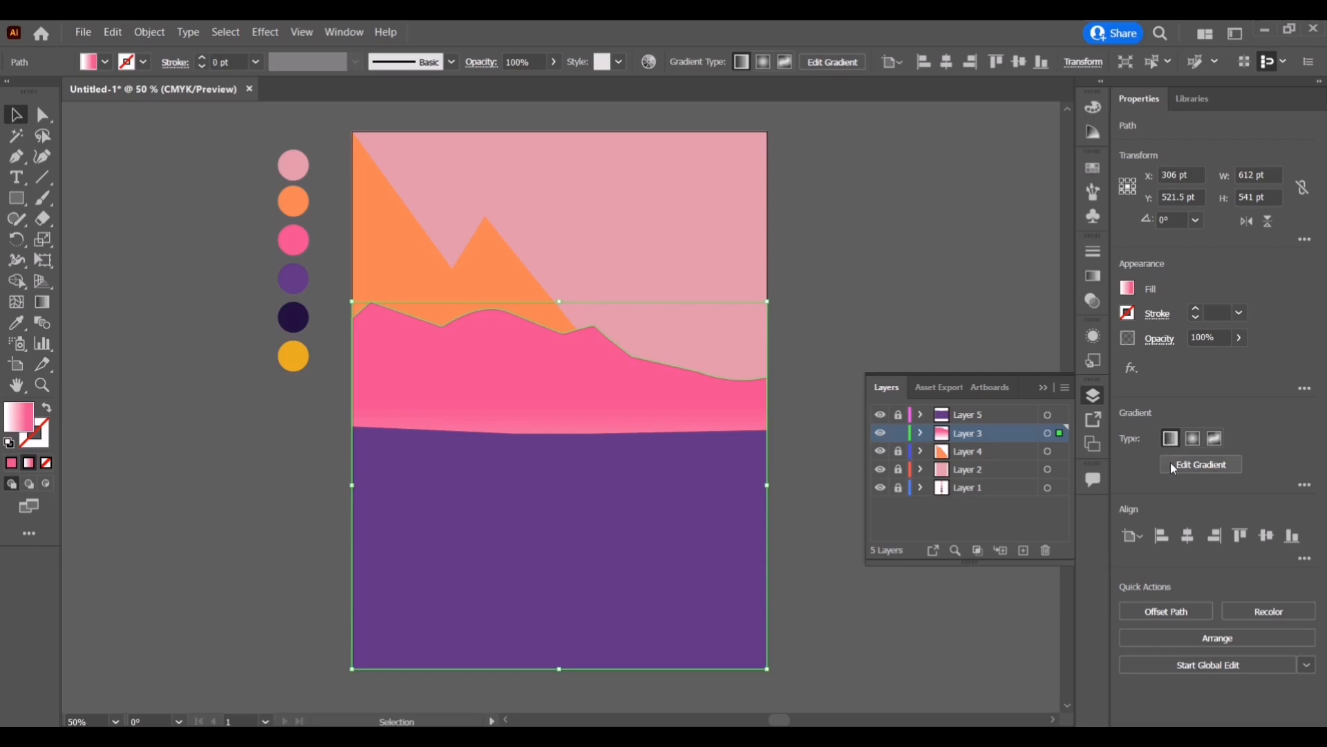
# - Tighten the pink mountain's gradient so it fades toward white just above the purple horizon, deselect it, and lock Layer 3
pyautogui.click(1171, 465)
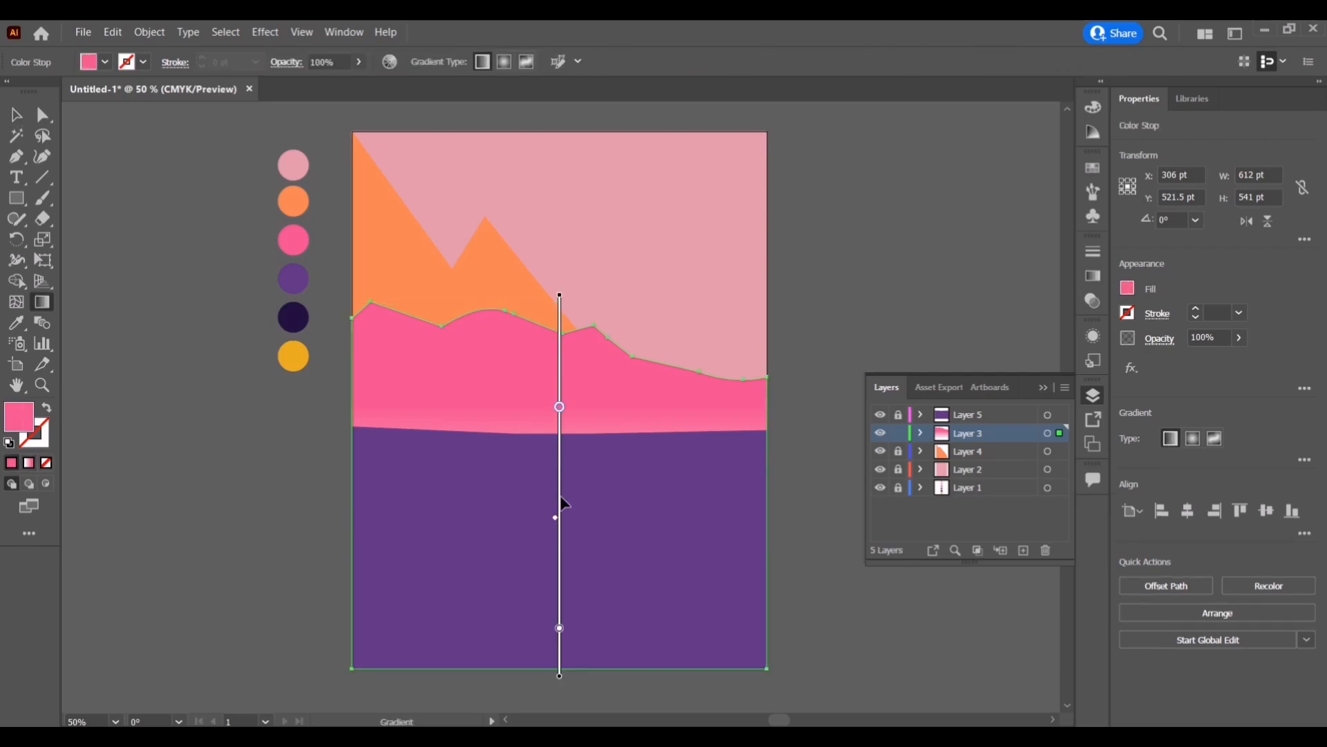
pyautogui.moveTo(561, 630); pyautogui.dragTo(560, 461)
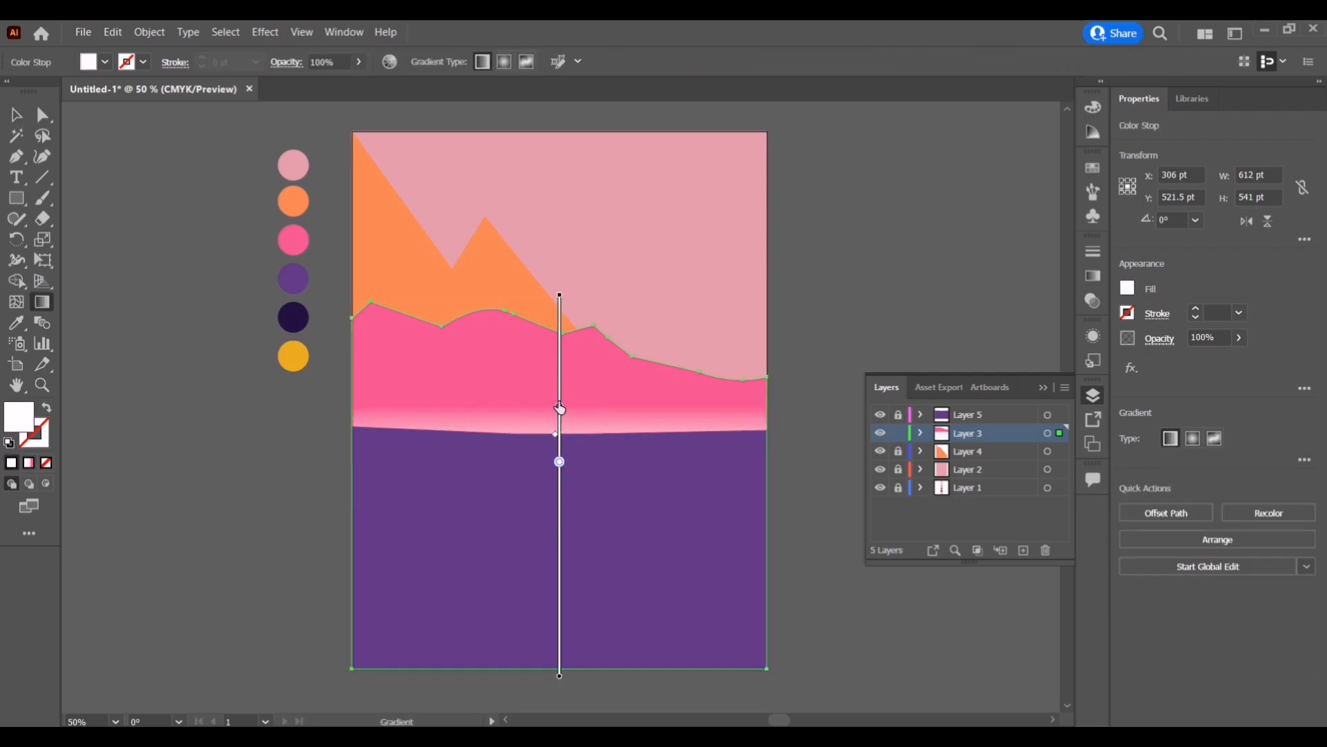
pyautogui.moveTo(560, 407); pyautogui.dragTo(561, 382)
pyautogui.moveTo(560, 461); pyautogui.dragTo(560, 499)
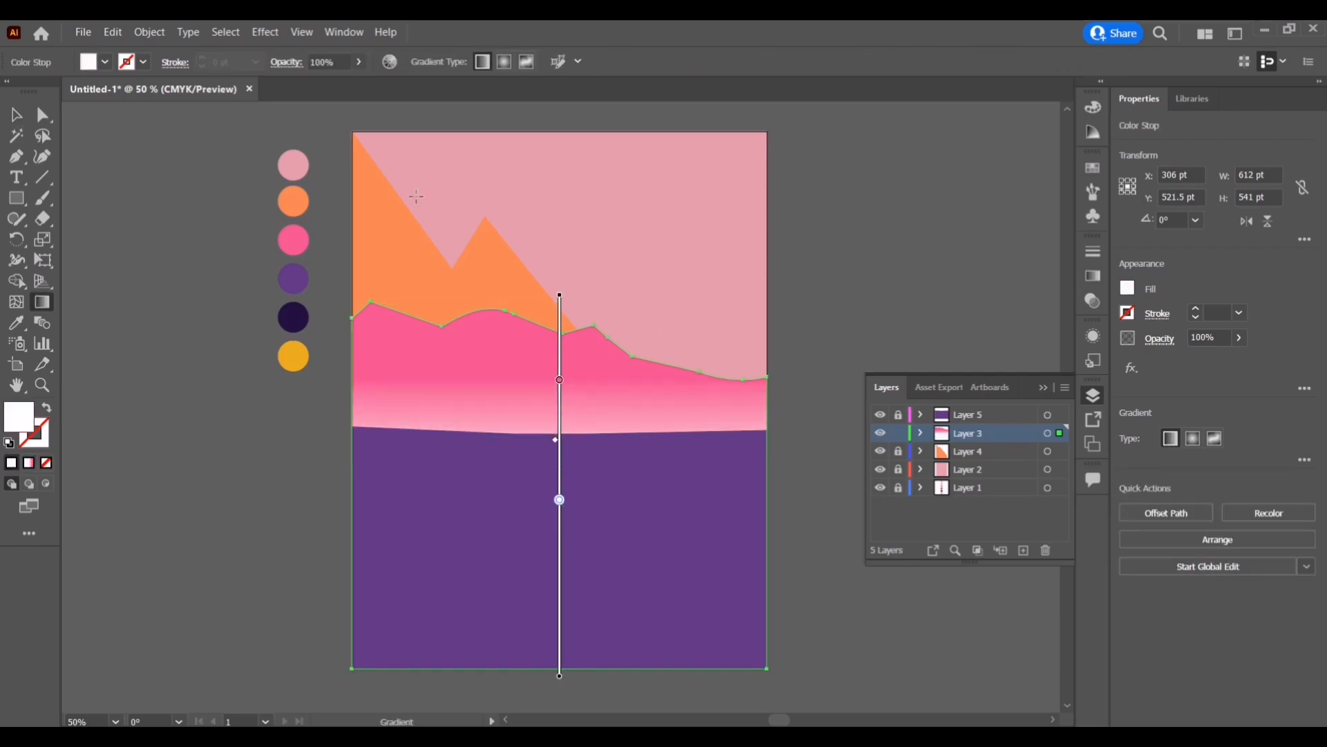
pyautogui.click(17, 114)
pyautogui.click(795, 440)
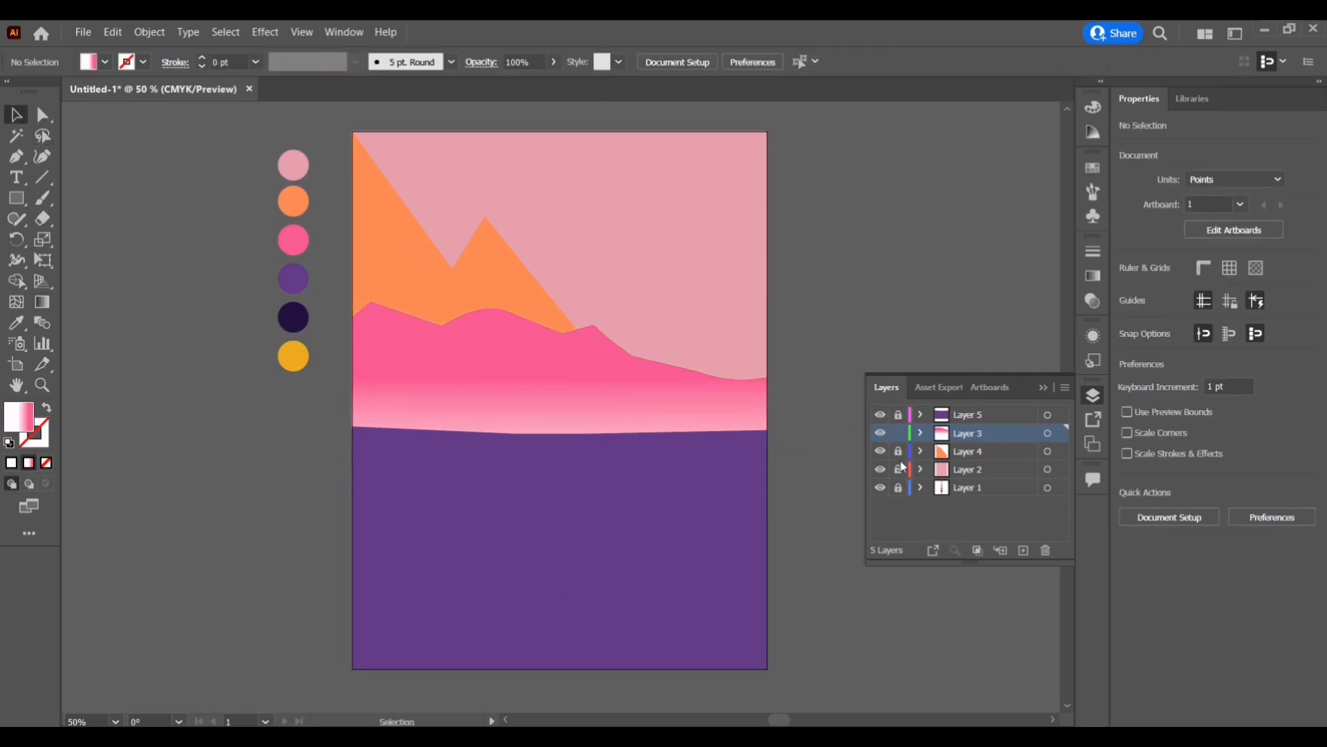
pyautogui.click(898, 433)
# - Unlock Layer 5, apply a gradient fill to the purple ground, and sample the purple swatch for both color stops
pyautogui.click(899, 414)
pyautogui.click(714, 489)
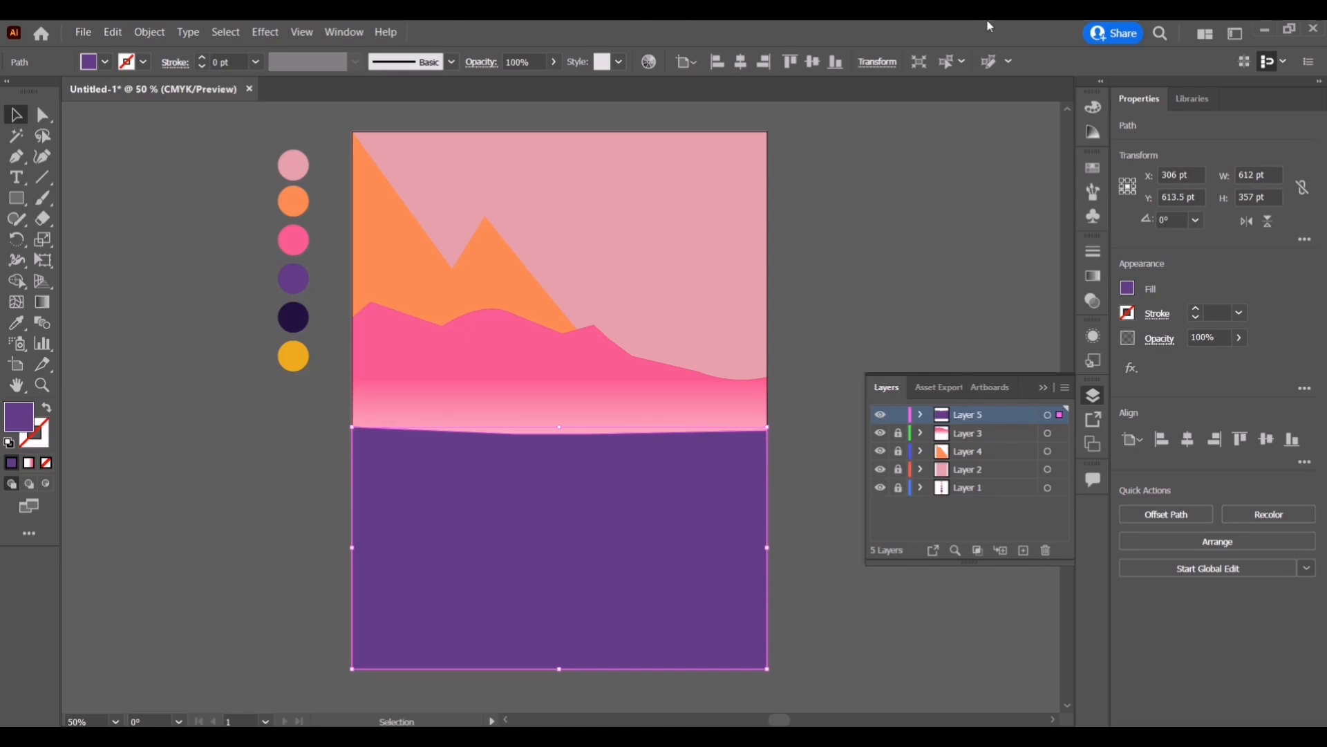
pyautogui.click(29, 463)
pyautogui.click(892, 438)
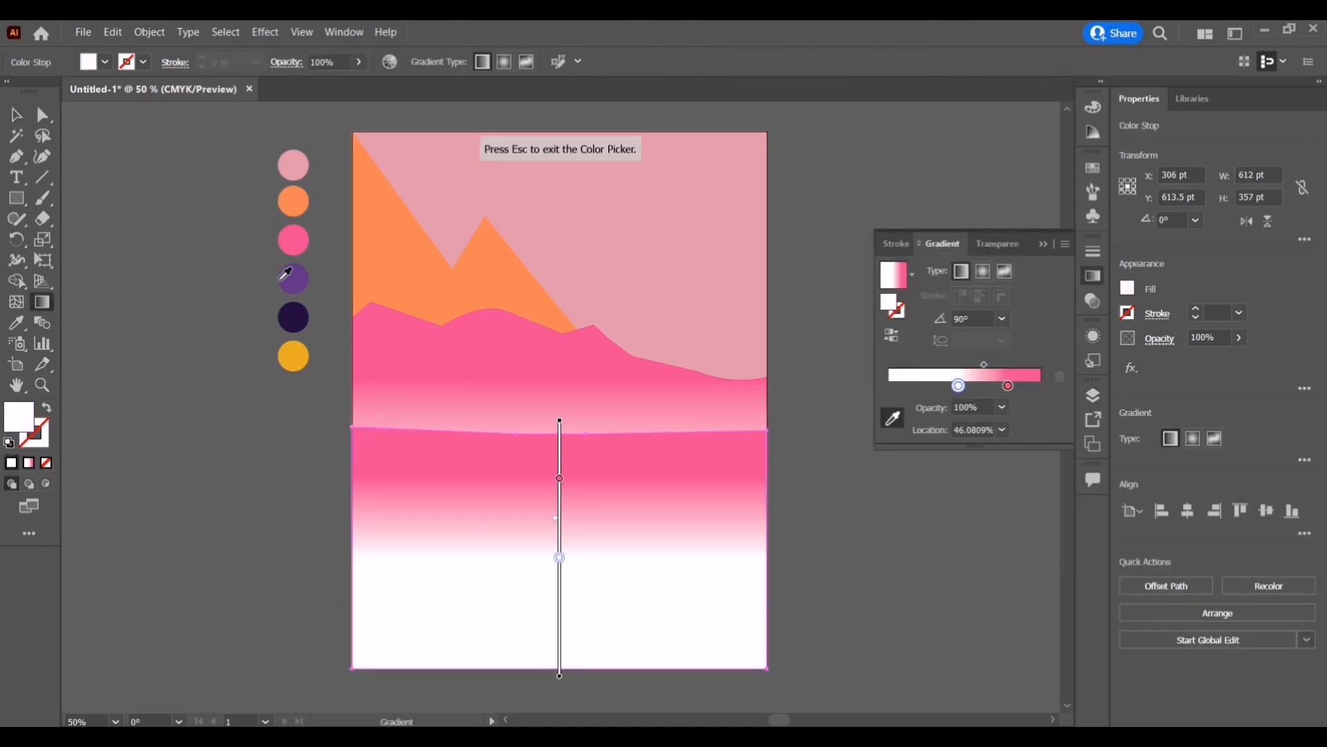
pyautogui.click(293, 279)
pyautogui.click(299, 284)
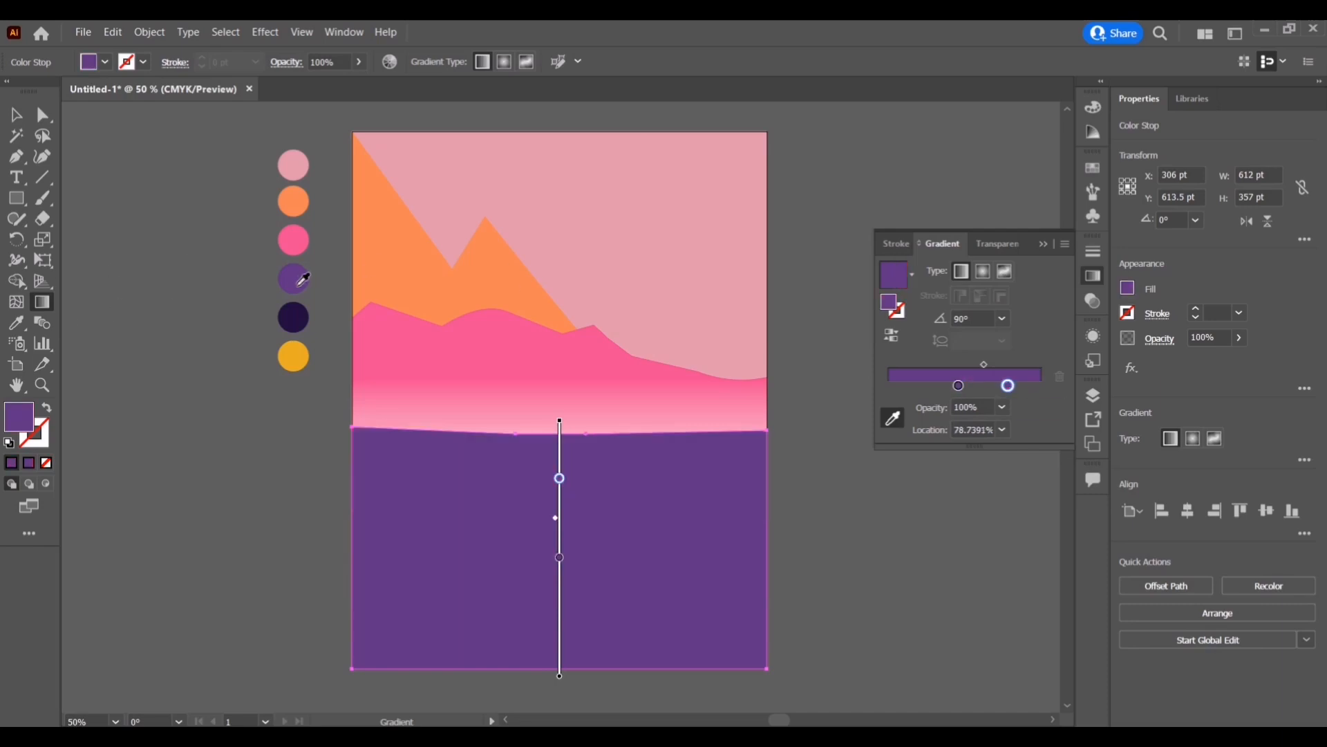
# - Recolor the purple ground gradient's lower color stop to white, removing the accidentally added extra stop
pyautogui.click(963, 385)
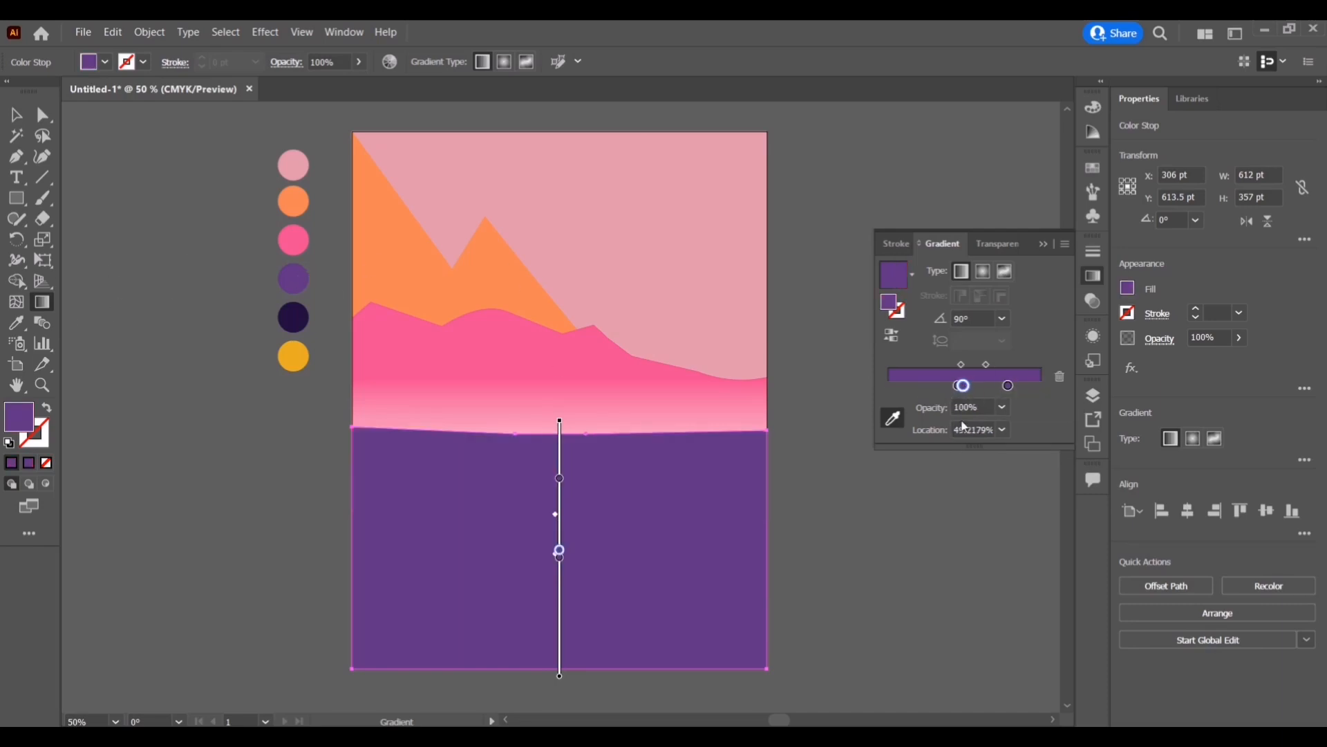
pyautogui.hotkey('ctrl', 'z')
pyautogui.click(960, 387)
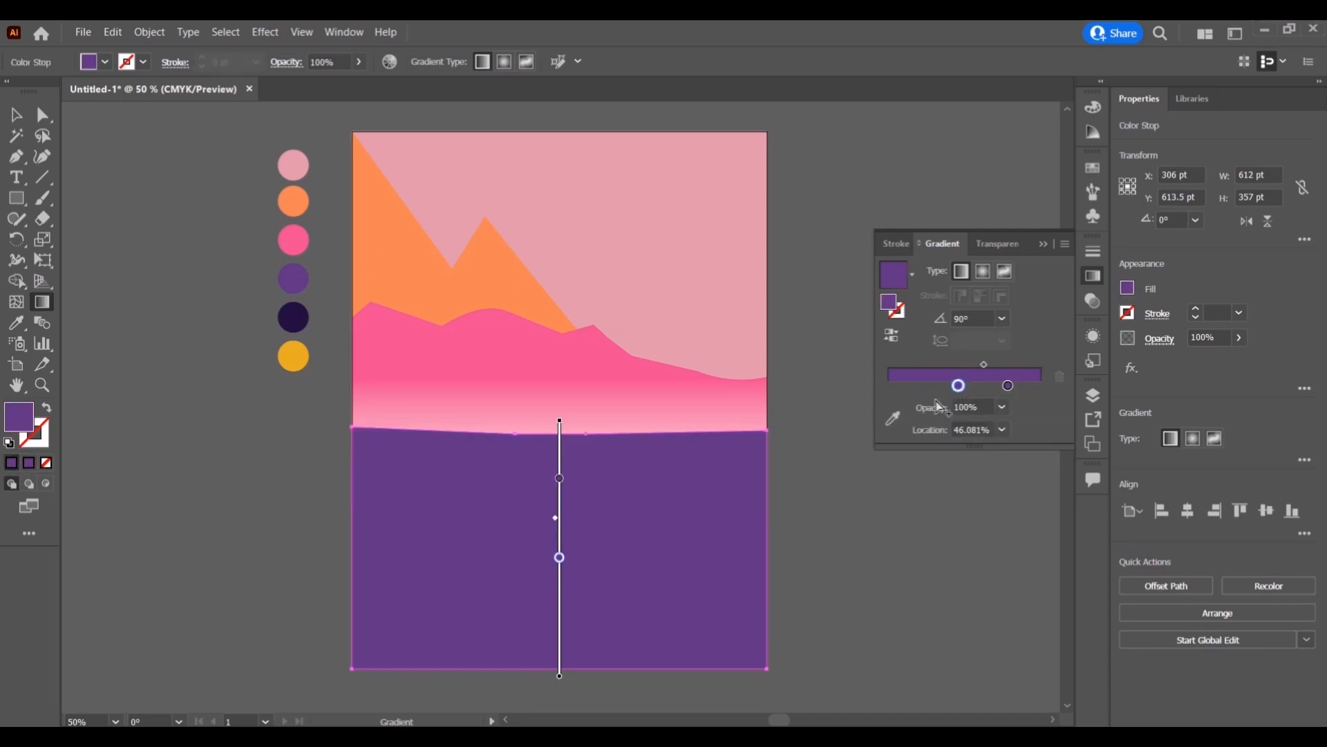
pyautogui.click(894, 418)
pyautogui.press('Escape')
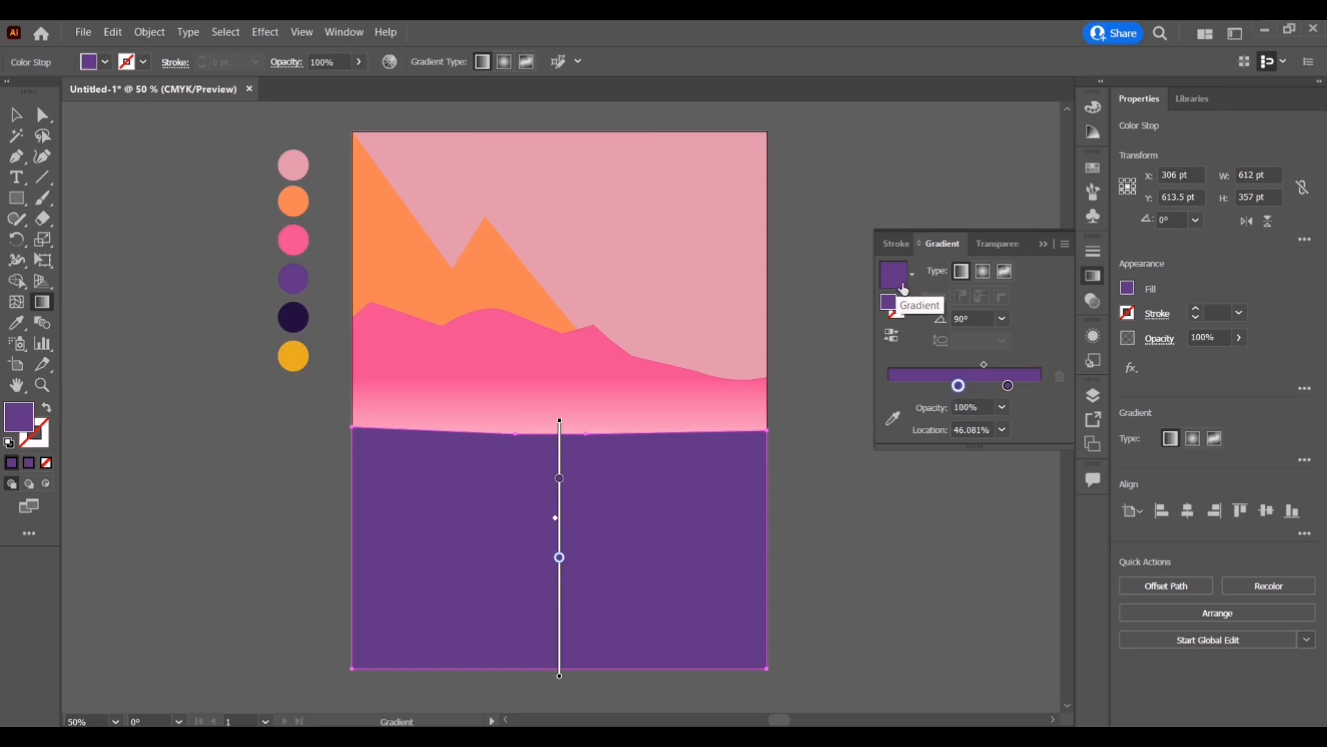
pyautogui.doubleClick(891, 303)
pyautogui.moveTo(815, 296); pyautogui.dragTo(674, 223)
pyautogui.click(1106, 253)
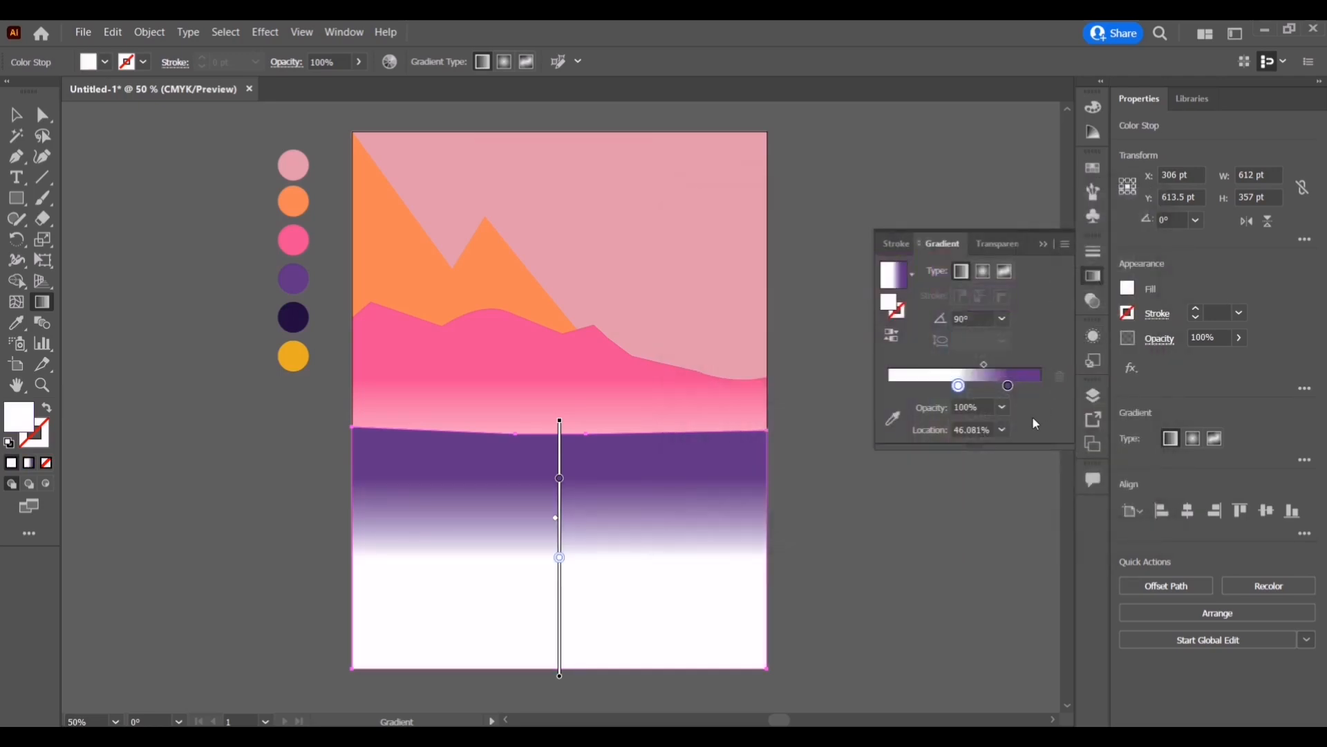
# - Move the ground gradient's white stop to 0%, shift the purple stop toward the horizon, and place another purple stop at about 82%
pyautogui.moveTo(958, 386); pyautogui.dragTo(889, 385)
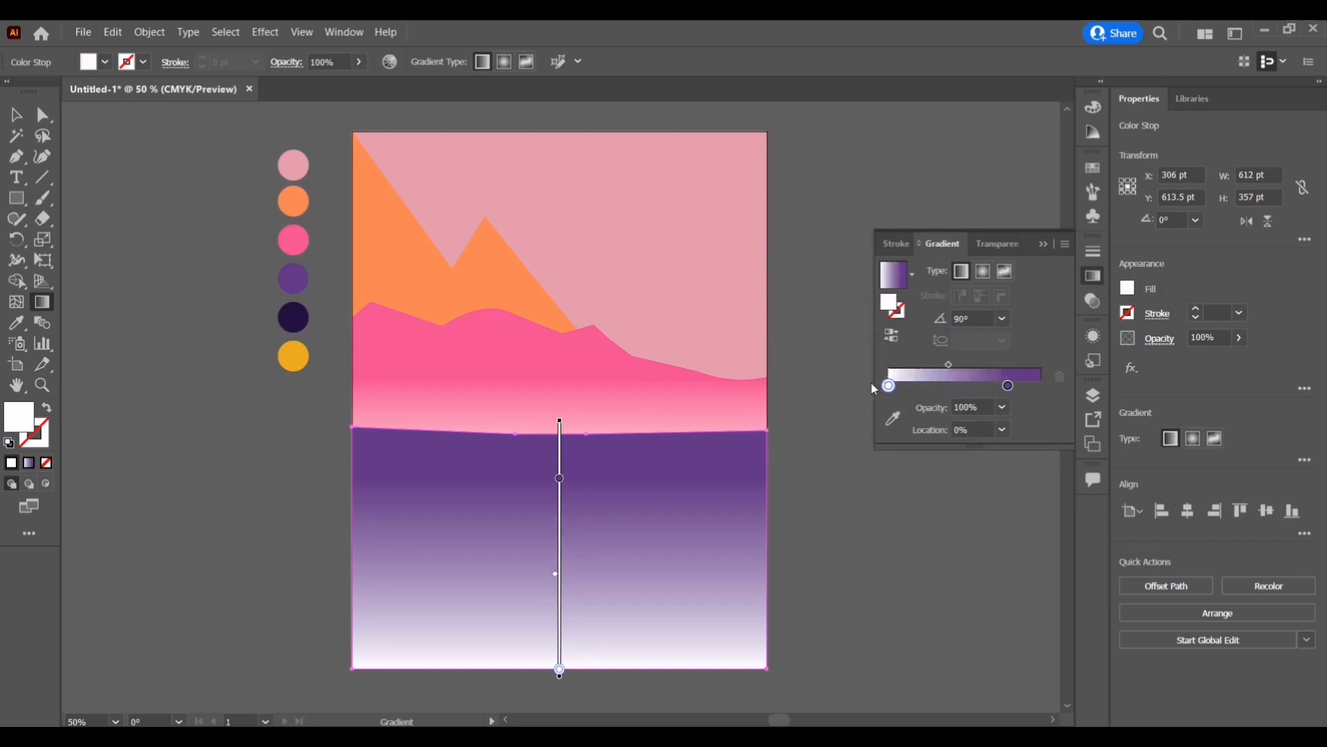
pyautogui.moveTo(1010, 385)
pyautogui.mouseDown()
pyautogui.moveTo(954, 385)
pyautogui.moveTo(1024, 386)
pyautogui.mouseUp()
pyautogui.moveTo(951, 365); pyautogui.dragTo(1015, 391)
pyautogui.press('v')
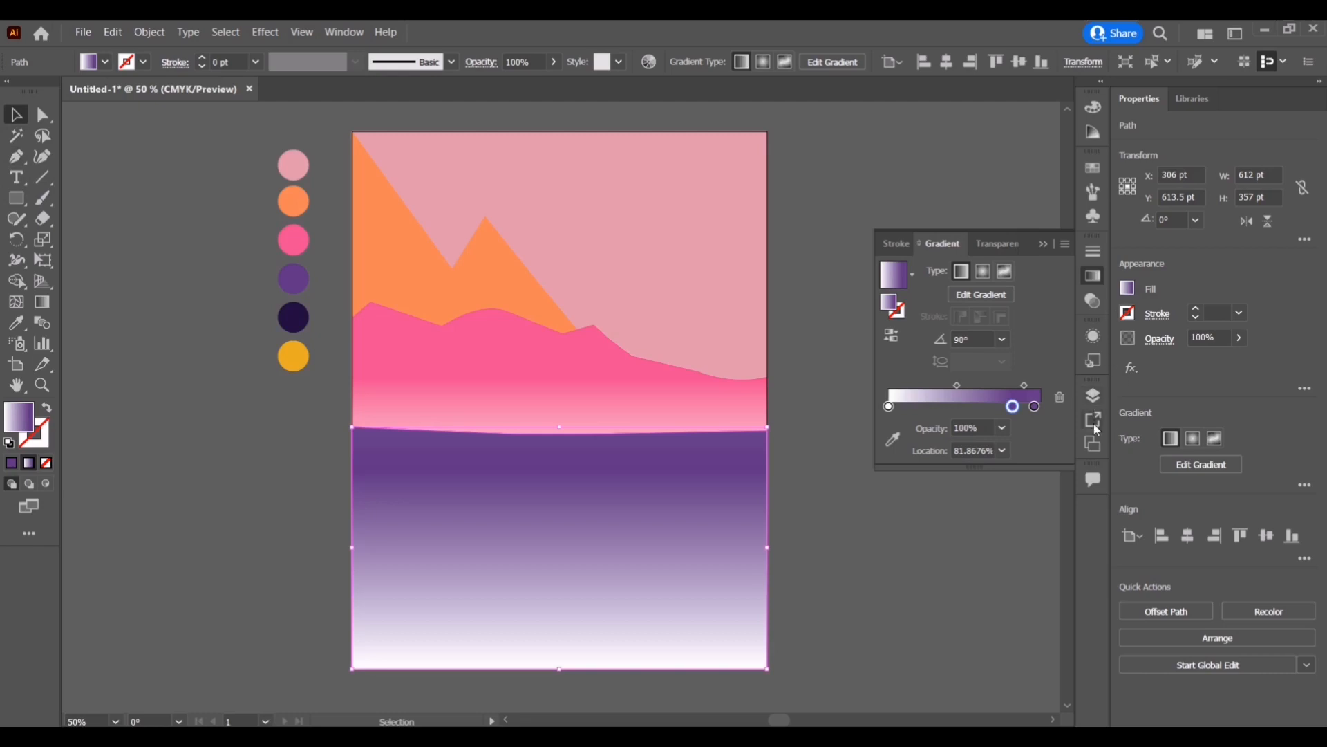
# - Deselect the purple ground, lock Layer 5, and add a new layer at the top of the stack
pyautogui.click(1094, 395)
pyautogui.hotkey('ctrl', 'shift', 'a')
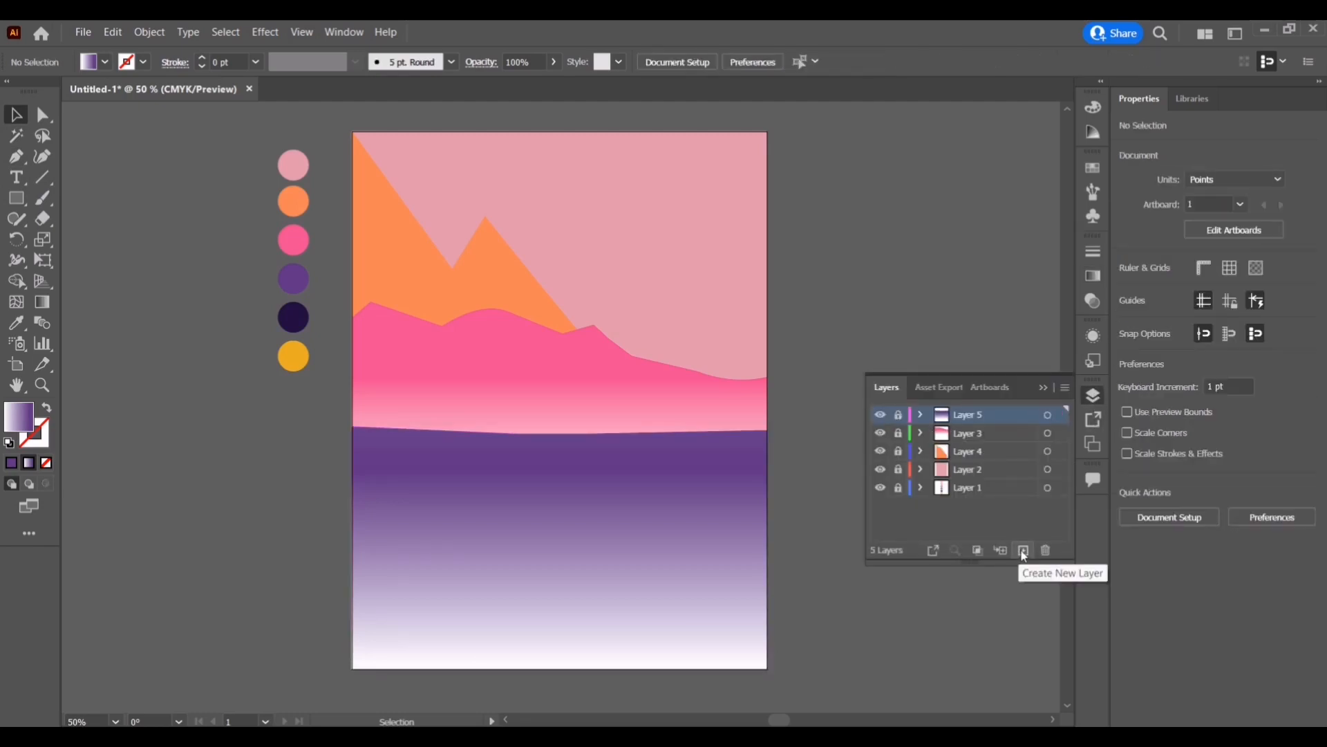
pyautogui.click(1025, 551)
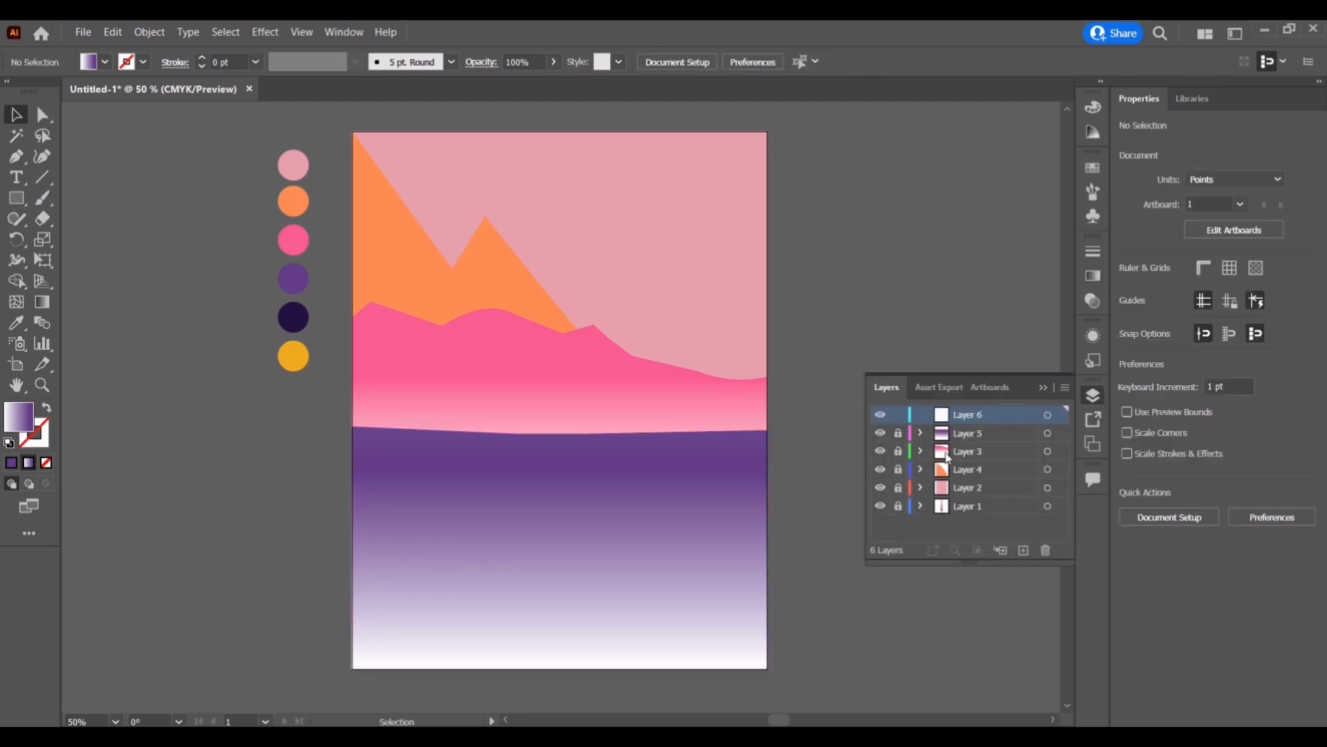
# - With fill color FFFFFF, draw a thin tapered road stripe about 234 pt wide and 195 pt high from the horizon to the artboard's left edge
pyautogui.click(19, 158)
pyautogui.doubleClick(15, 416)
pyautogui.write('ffffff')
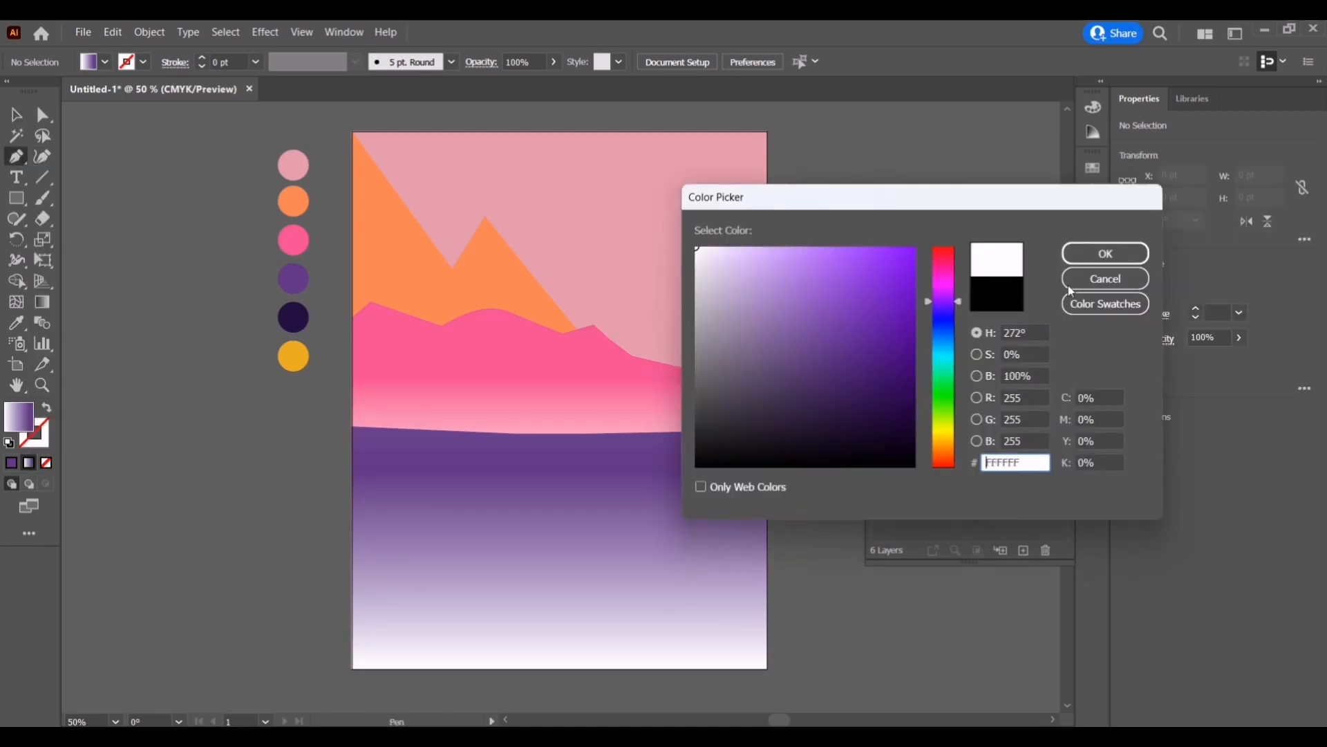
pyautogui.press('Return')
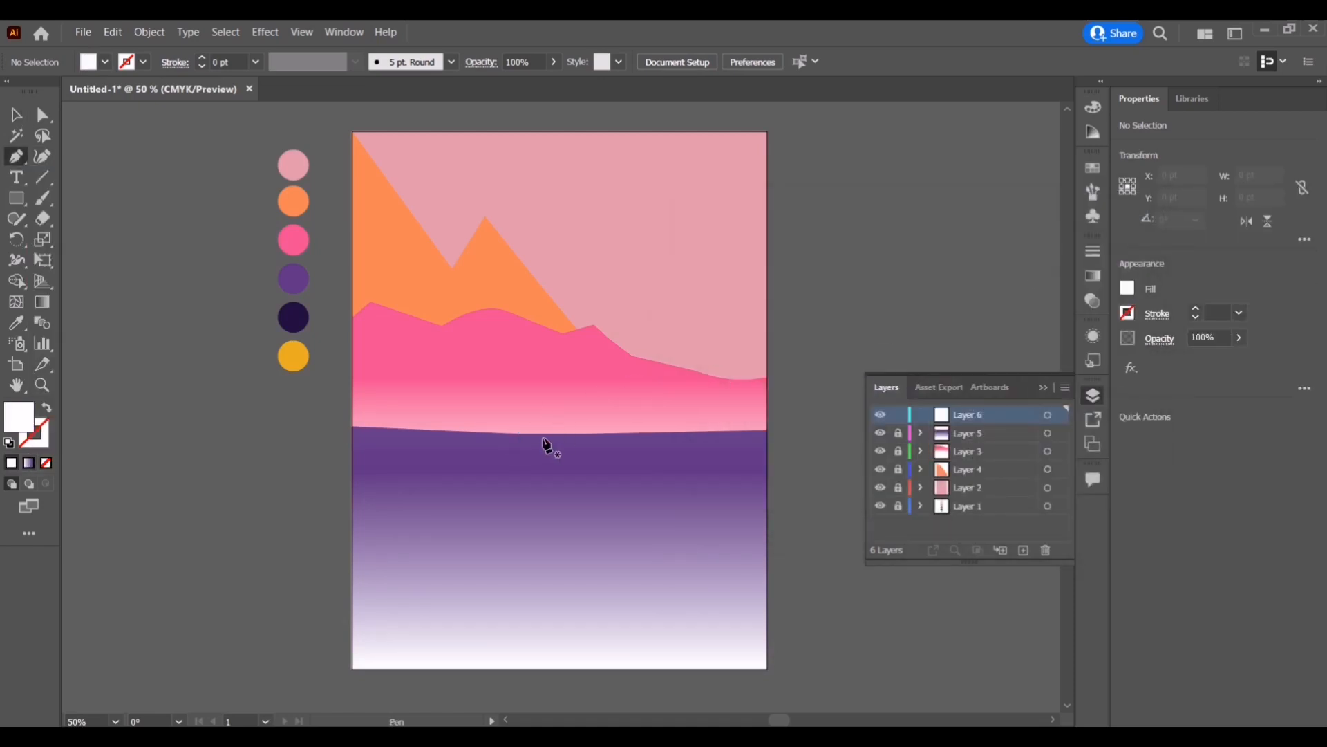
pyautogui.click(506, 433)
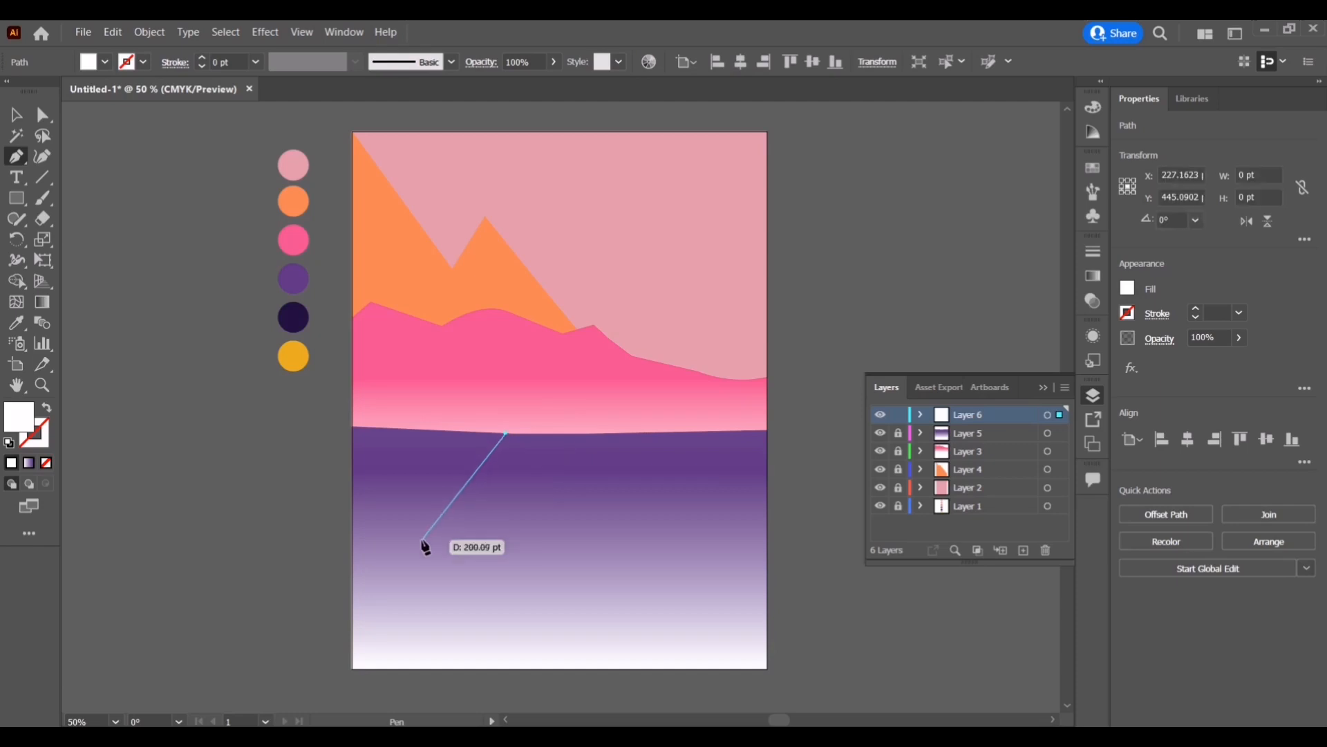
pyautogui.click(352, 565)
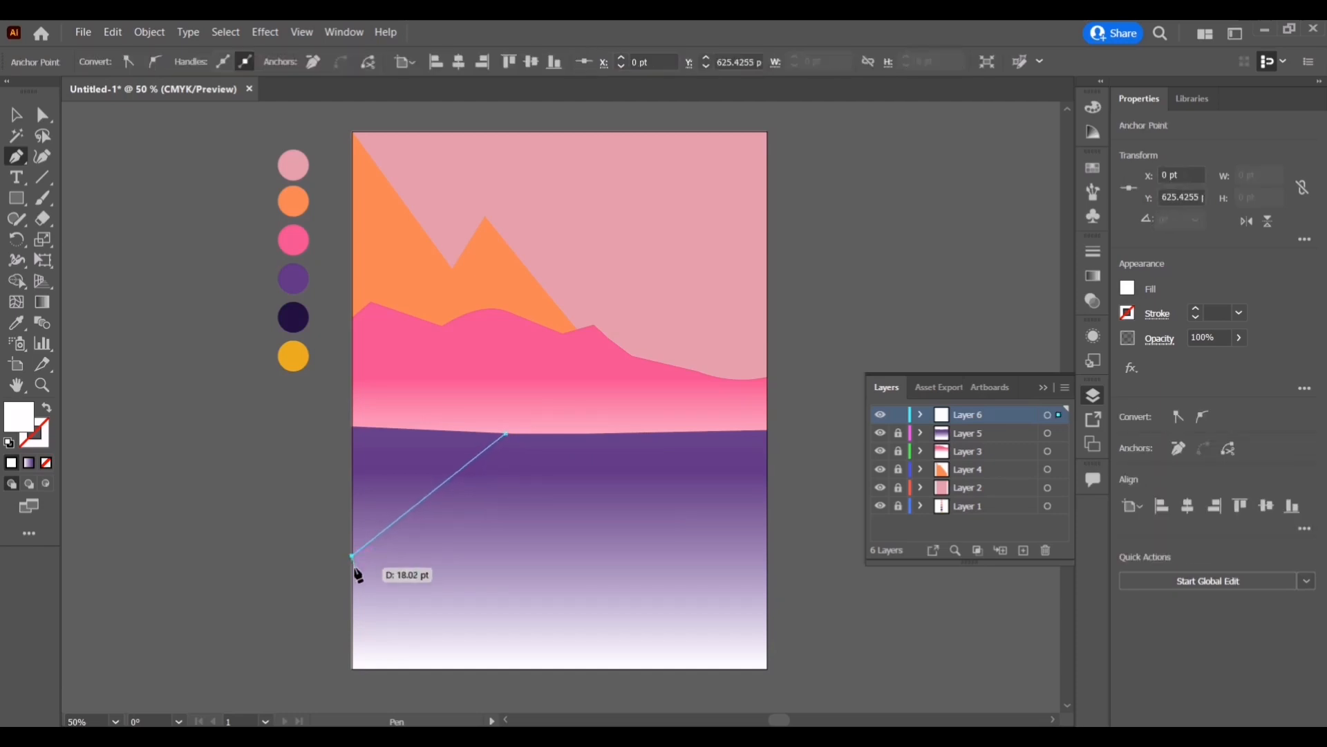
pyautogui.click(506, 434)
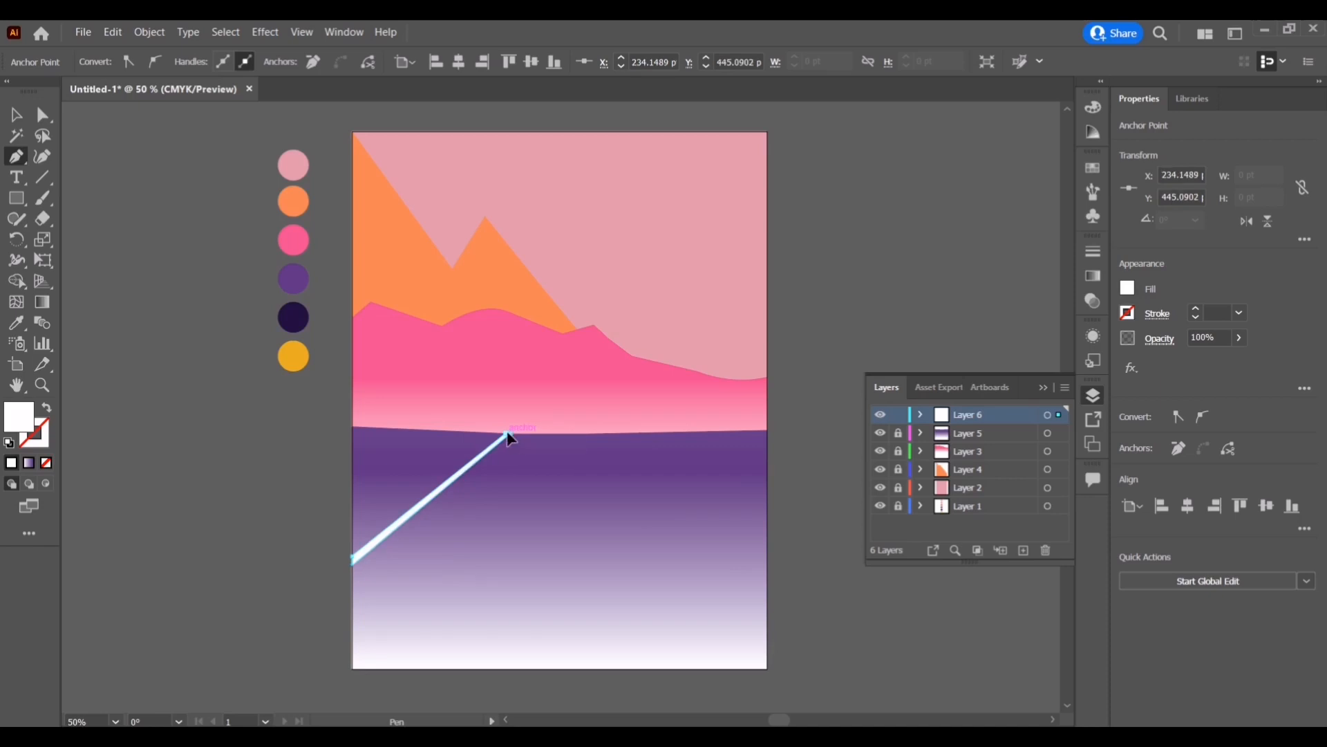
# - Create a copy of the white stripe rotated 180° using Transform Each
pyautogui.press('v')
pyautogui.rightClick(444, 485)
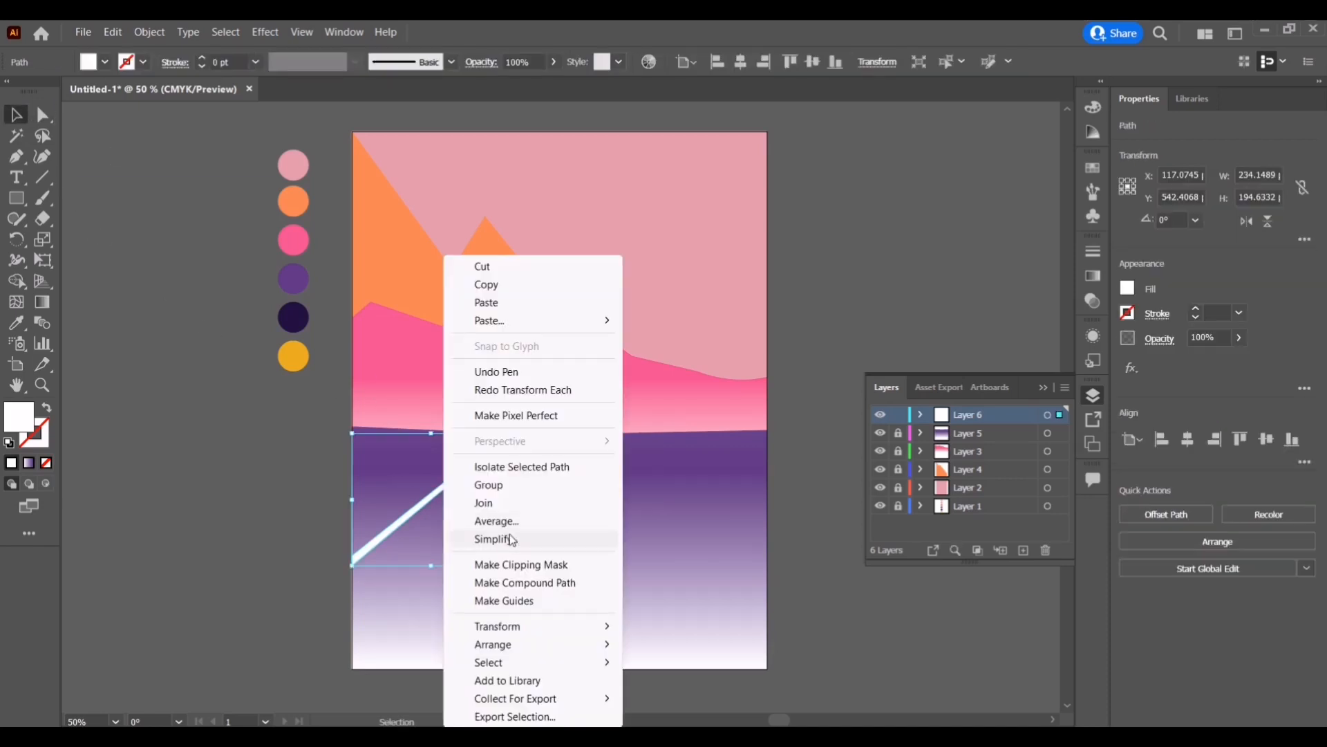
pyautogui.moveTo(516, 627)
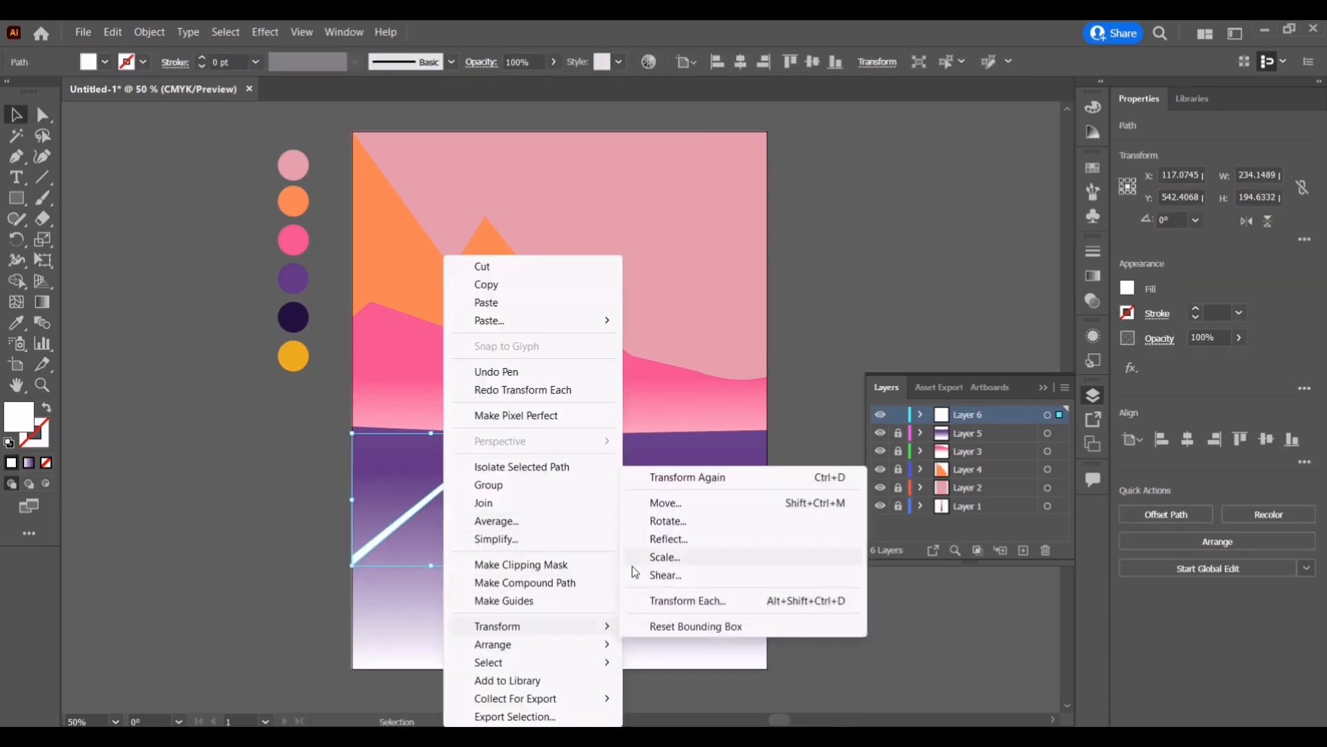
pyautogui.click(685, 600)
pyautogui.press('Return')
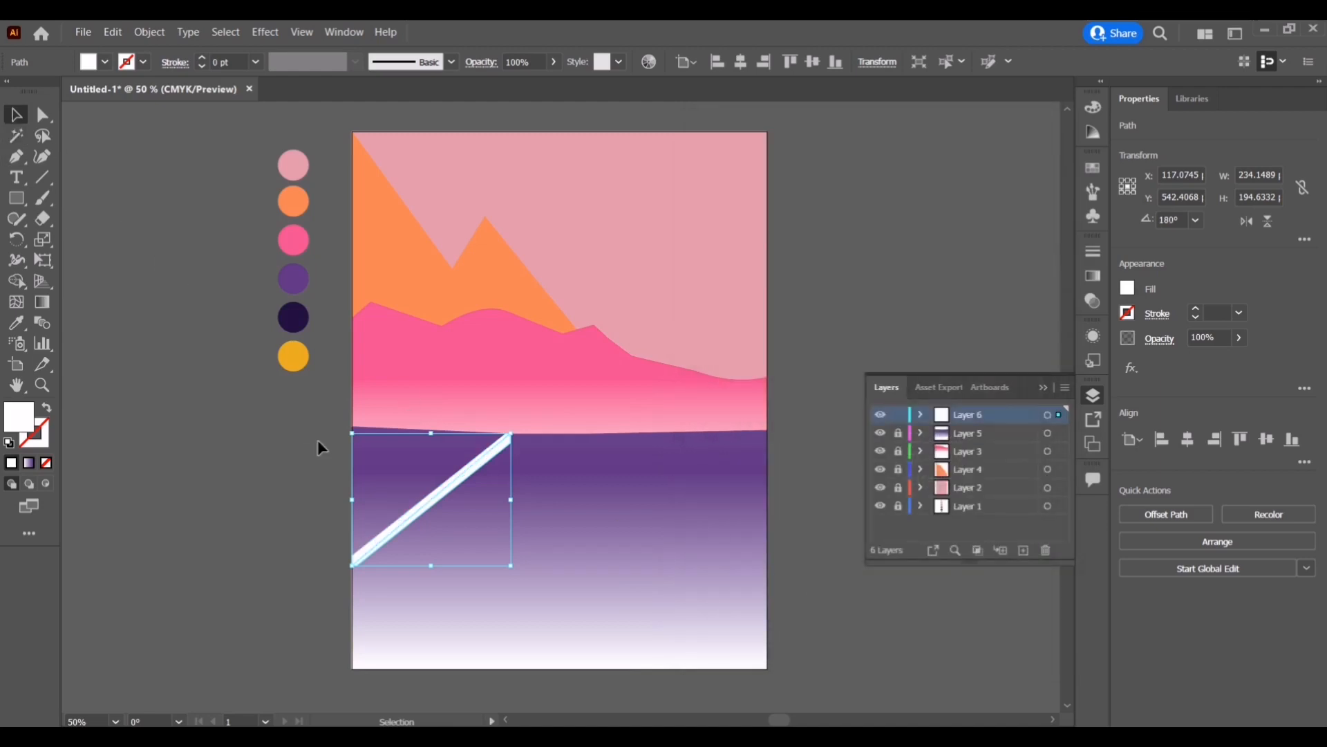
# - Place the copied stripe on the right half of the ground, rotated to 90° so it descends from the horizon to the right edge
pyautogui.moveTo(425, 507); pyautogui.dragTo(632, 523)
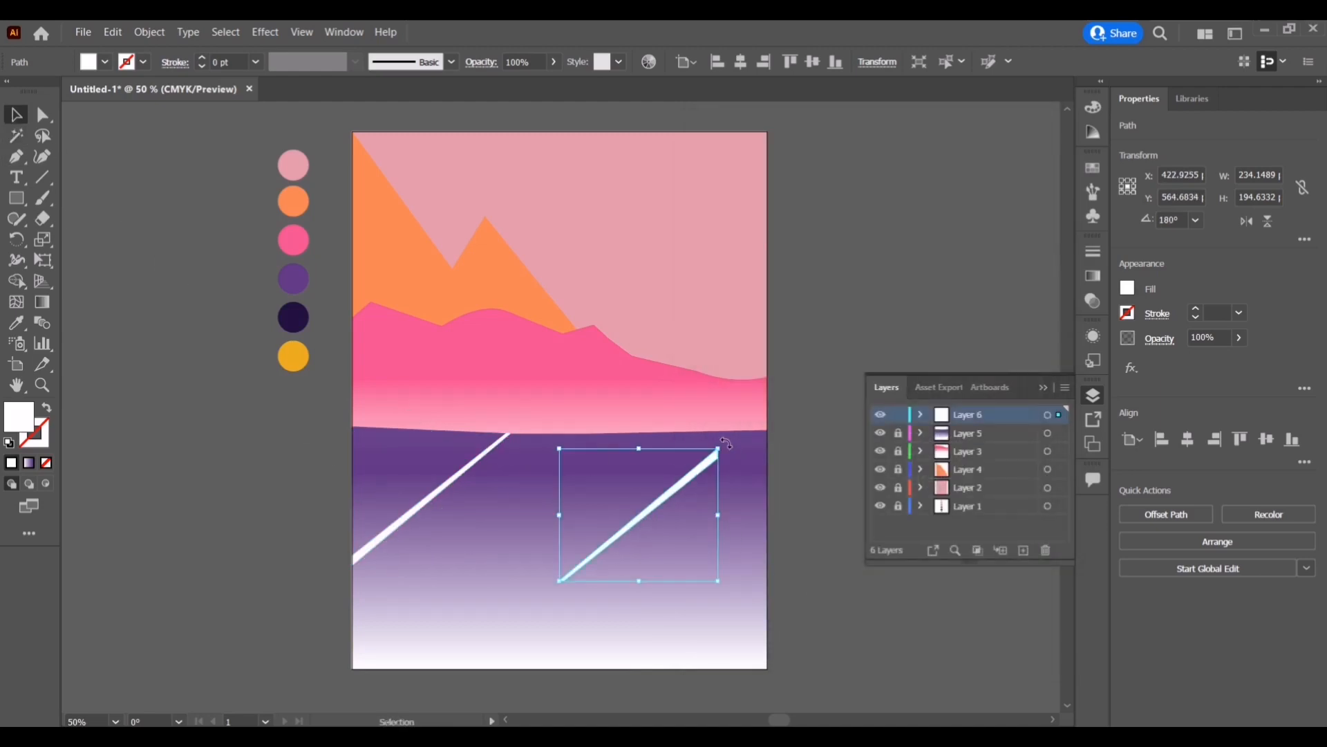
pyautogui.moveTo(726, 443); pyautogui.dragTo(742, 636)
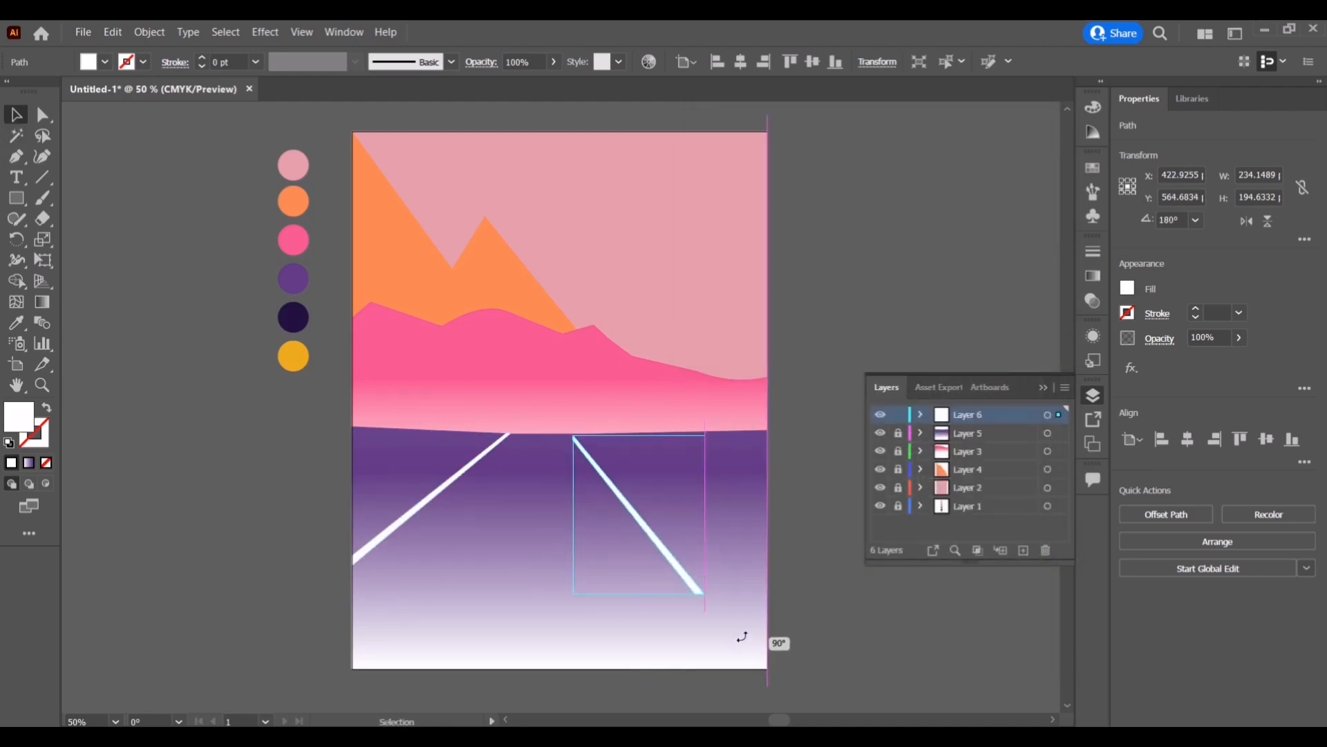
pyautogui.moveTo(665, 557); pyautogui.dragTo(780, 591)
# - Adjust the right stripe's end points with the Curvature tool so they meet the horizon and the artboard's right edge
pyautogui.scroll(4, 642, 443)
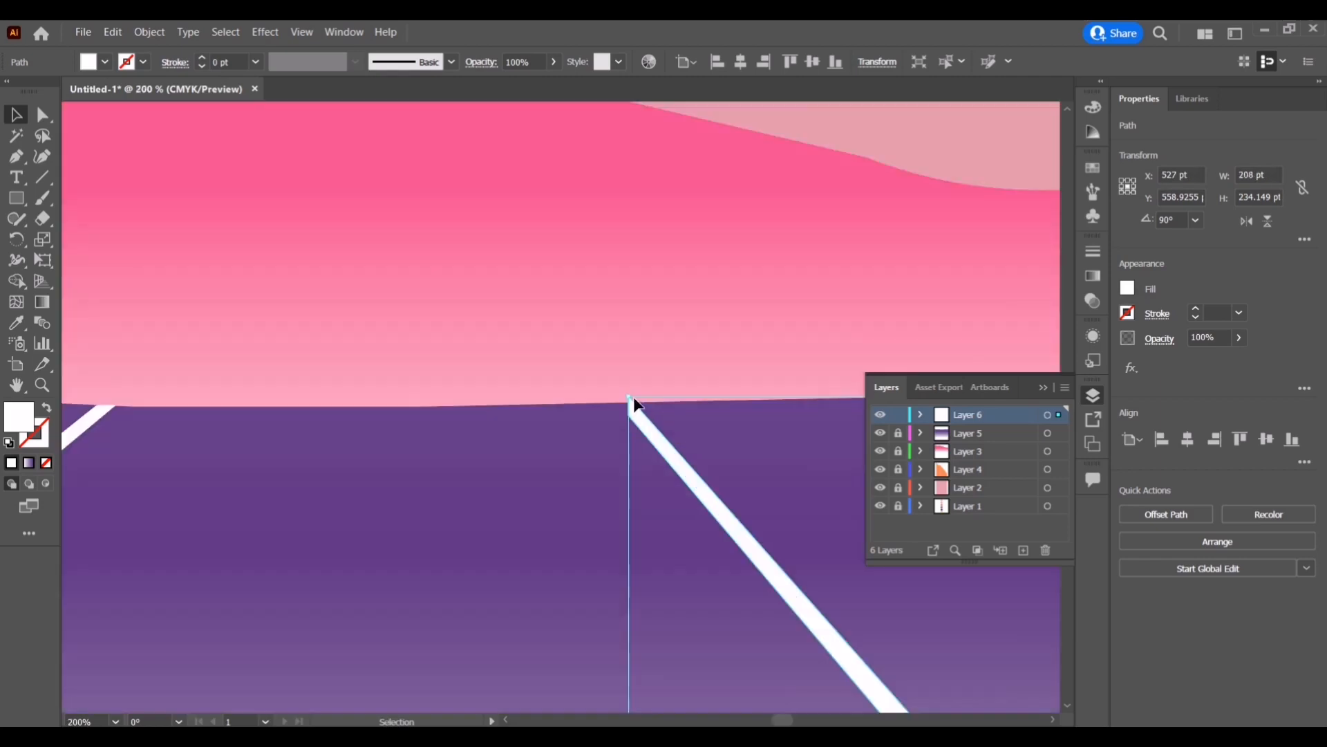
pyautogui.click(42, 156)
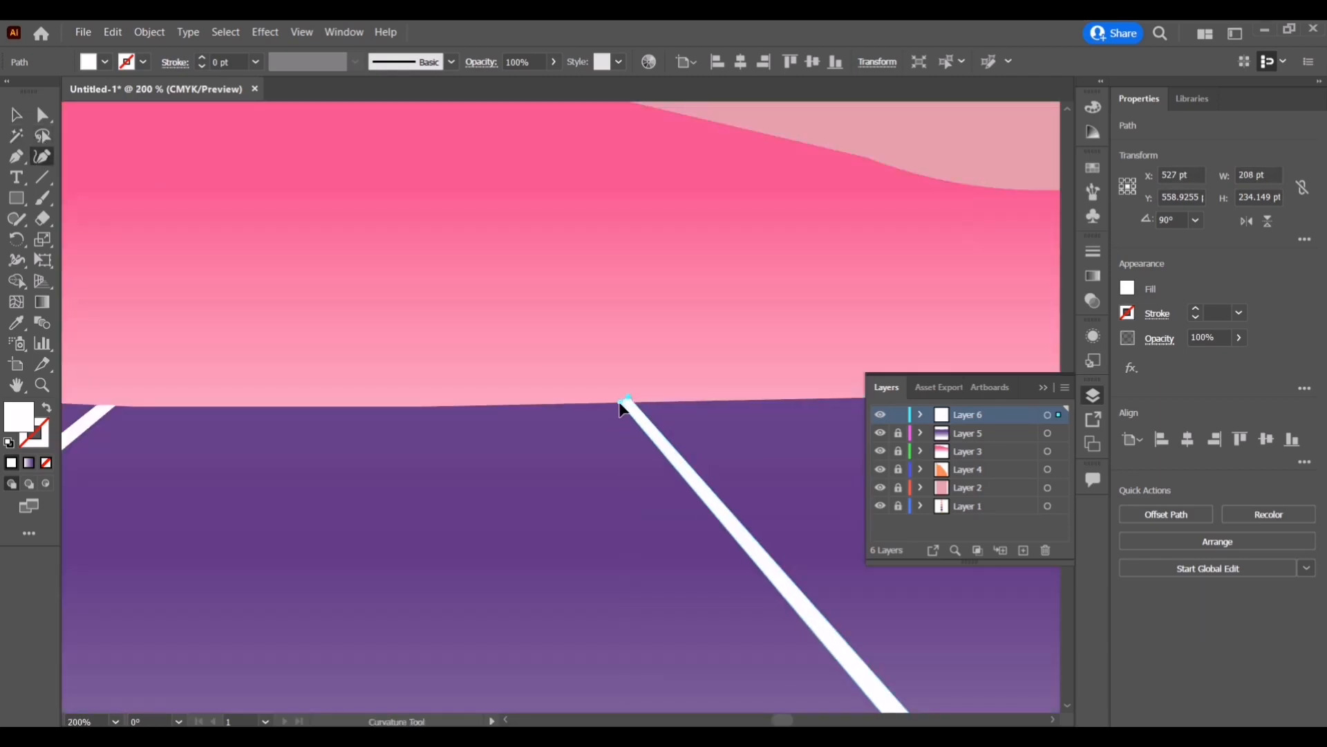
pyautogui.moveTo(632, 402); pyautogui.dragTo(633, 402)
pyautogui.scroll(-4, 853, 518)
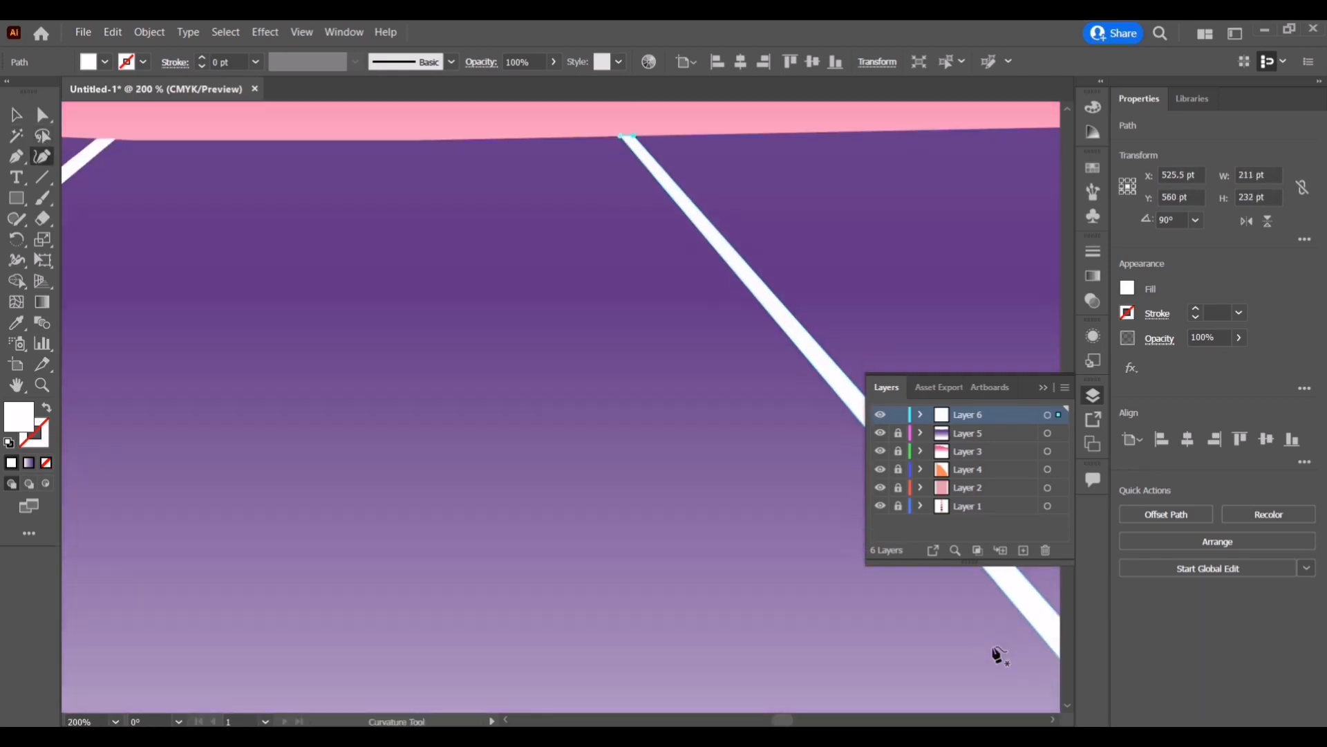
pyautogui.hscroll(6, 802, 719)
pyautogui.scroll(-3, 705, 593)
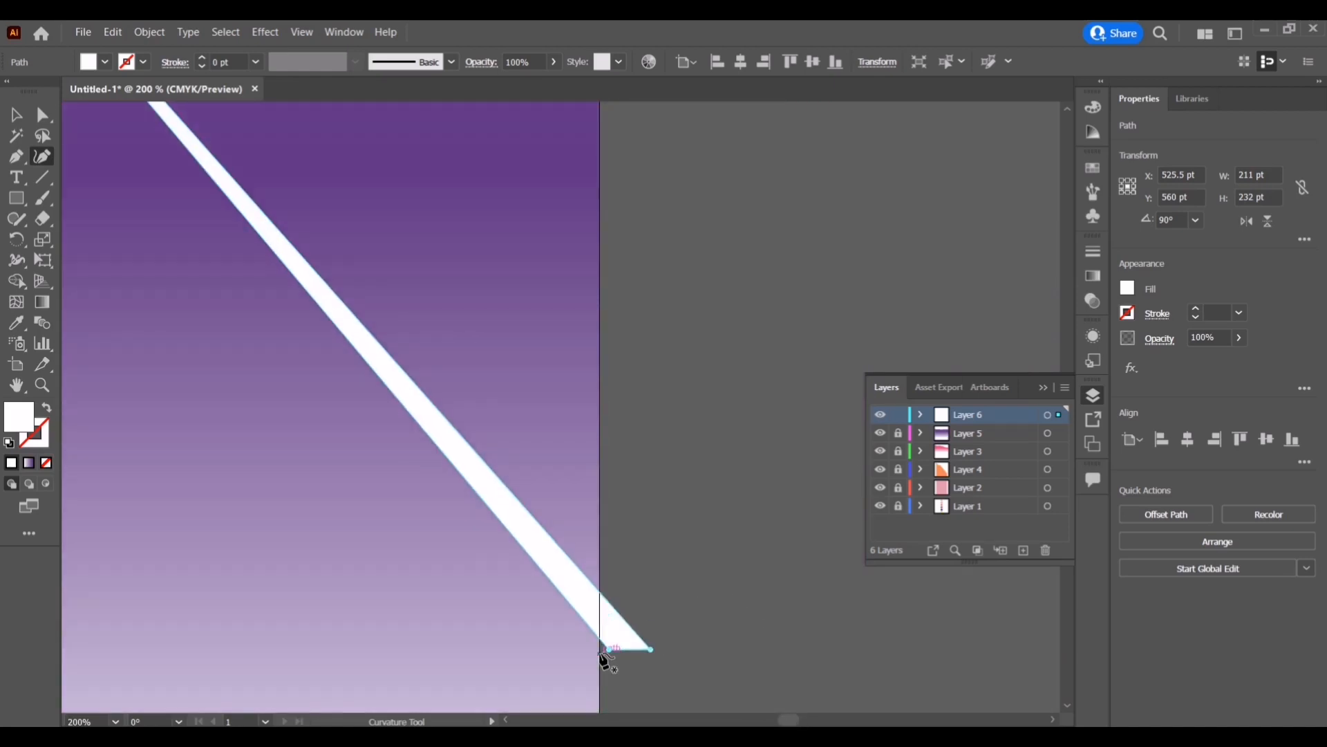
pyautogui.moveTo(649, 649); pyautogui.dragTo(605, 607)
pyautogui.scroll(-4, 316, 546)
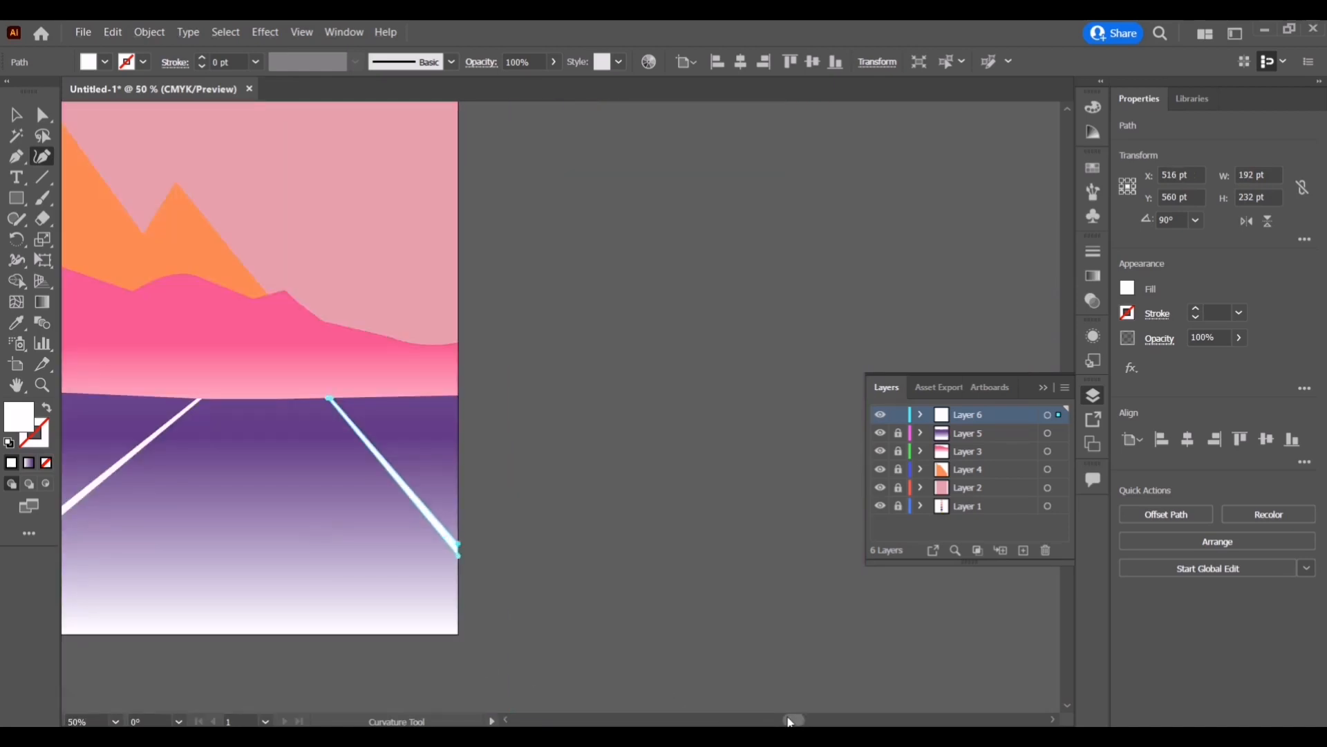
# - Deselect the right stripe, lock the white stripes' layer, and add a new layer above it
pyautogui.moveTo(791, 721); pyautogui.dragTo(779, 720)
pyautogui.scroll(1, 456, 515)
pyautogui.click(16, 118)
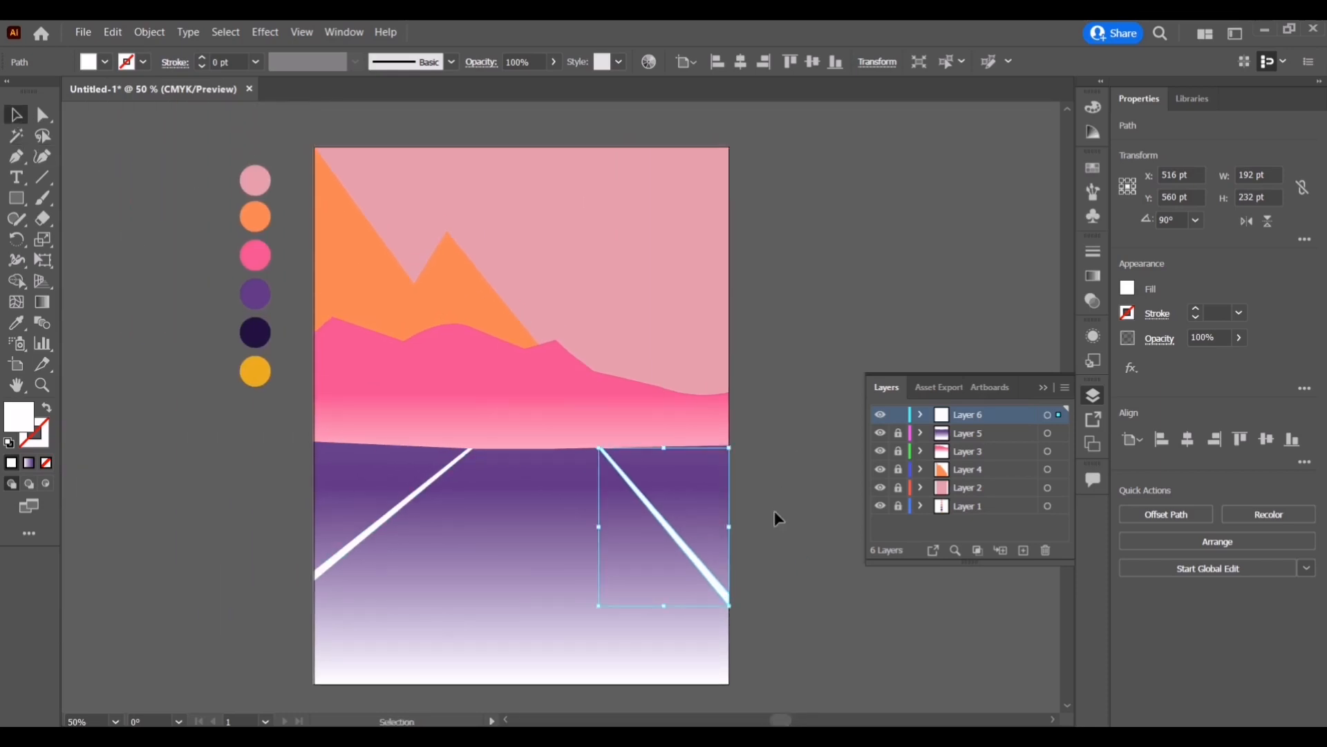
pyautogui.click(774, 510)
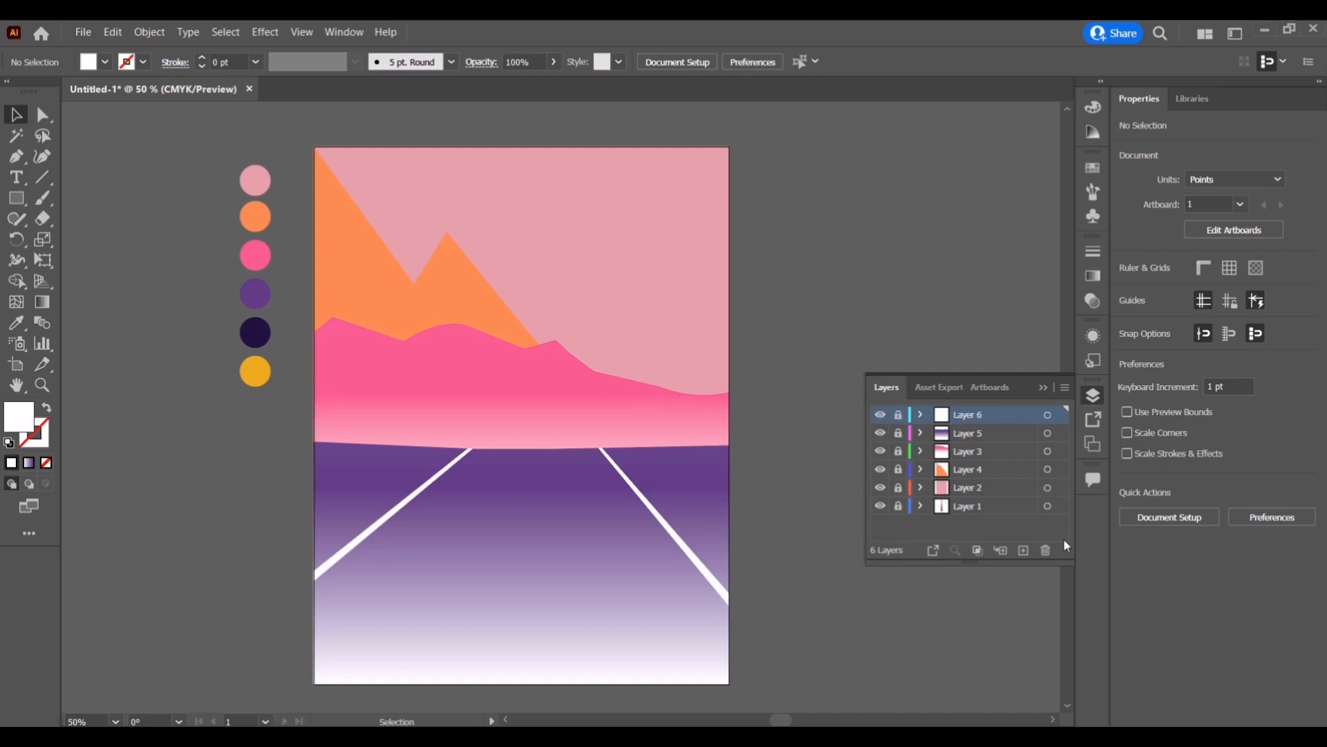
pyautogui.click(16, 157)
pyautogui.click(15, 322)
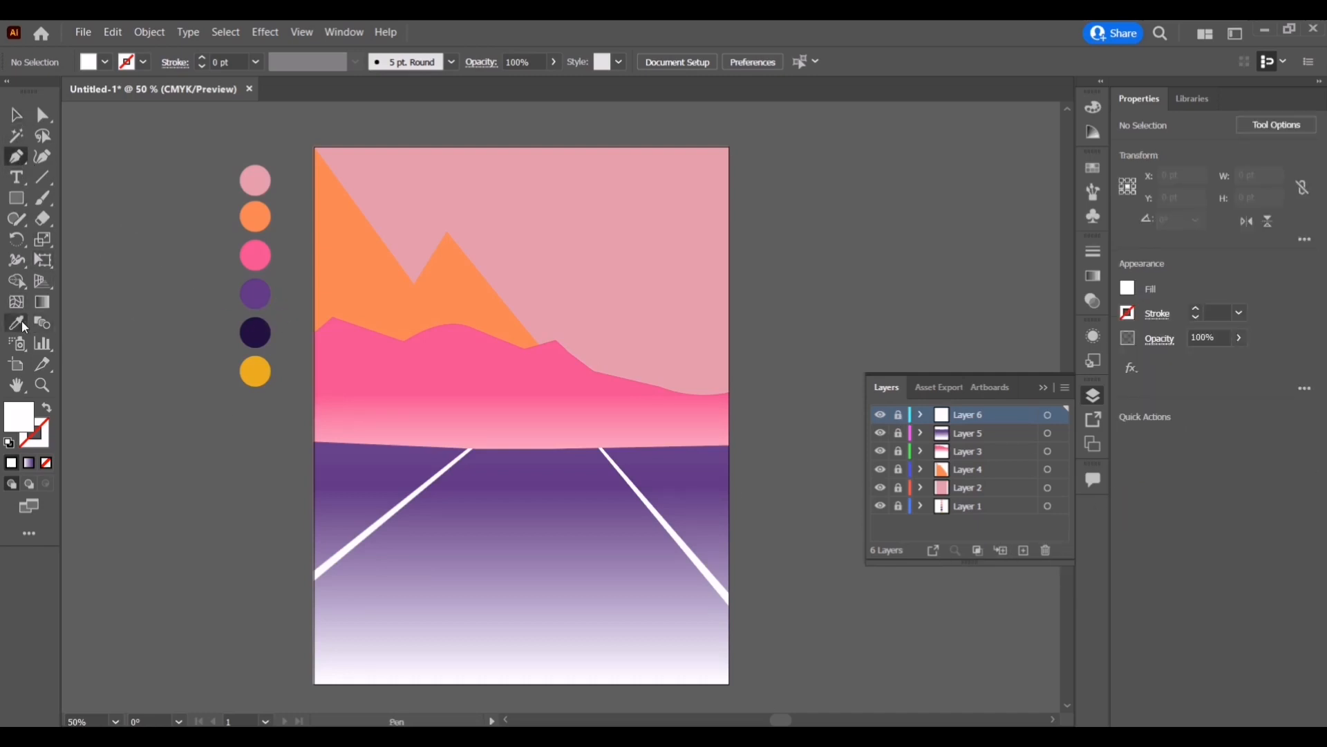
pyautogui.click(1024, 550)
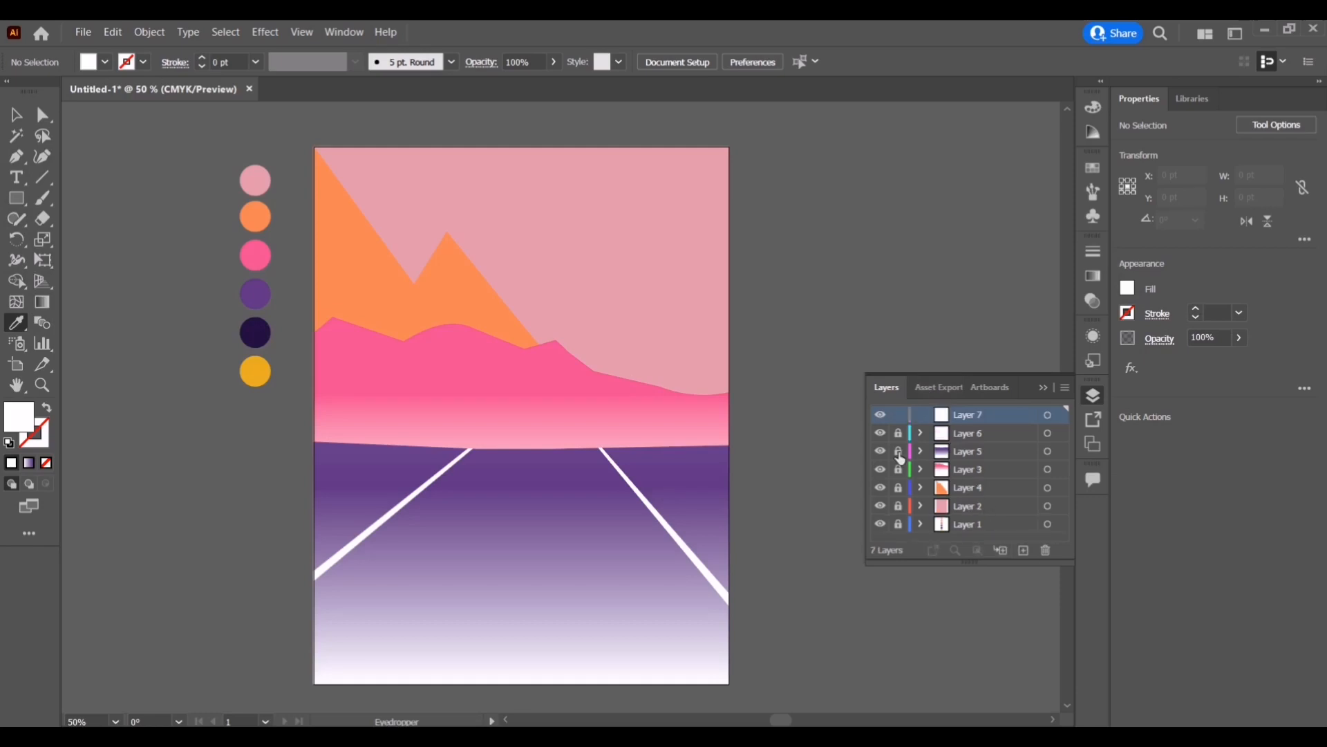
# - With the dark purple palette color as fill, draw a road shape from the horizon between the white stripes down to the artboard's bottom corners
pyautogui.click(268, 331)
pyautogui.click(16, 157)
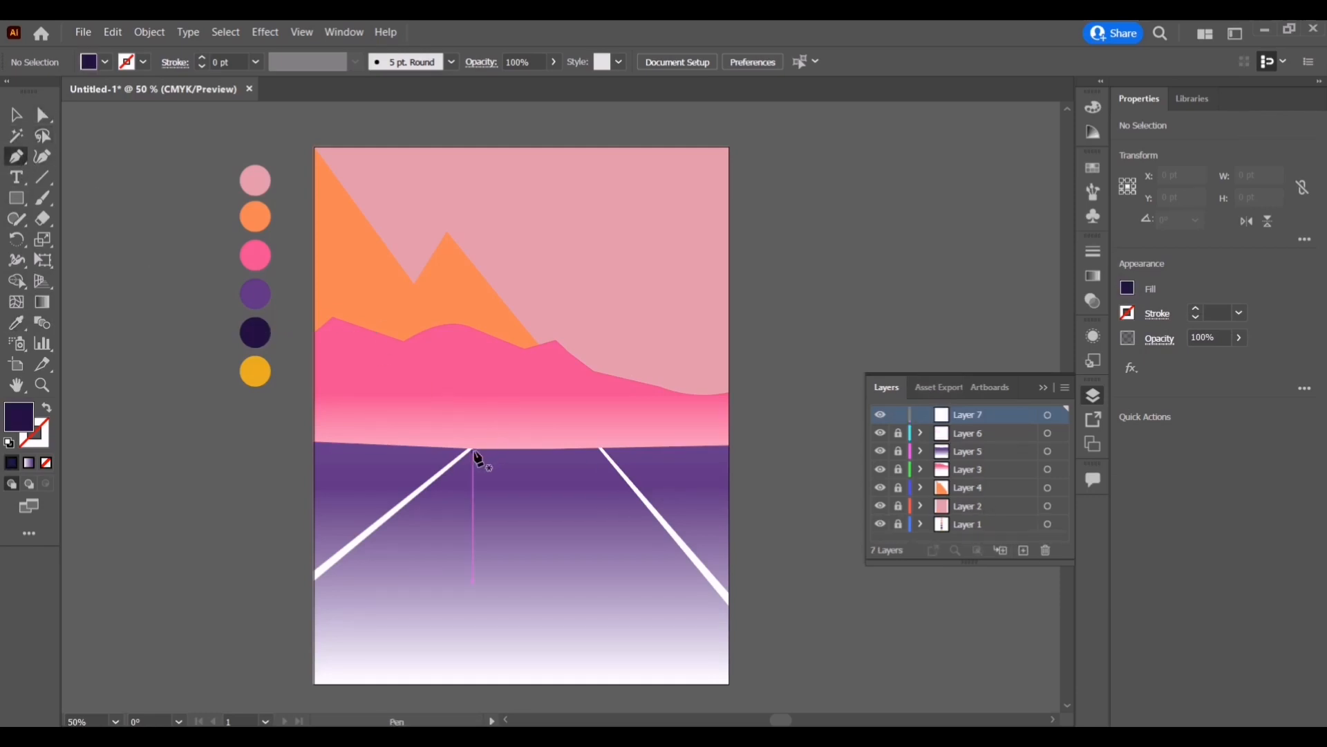
pyautogui.click(474, 450)
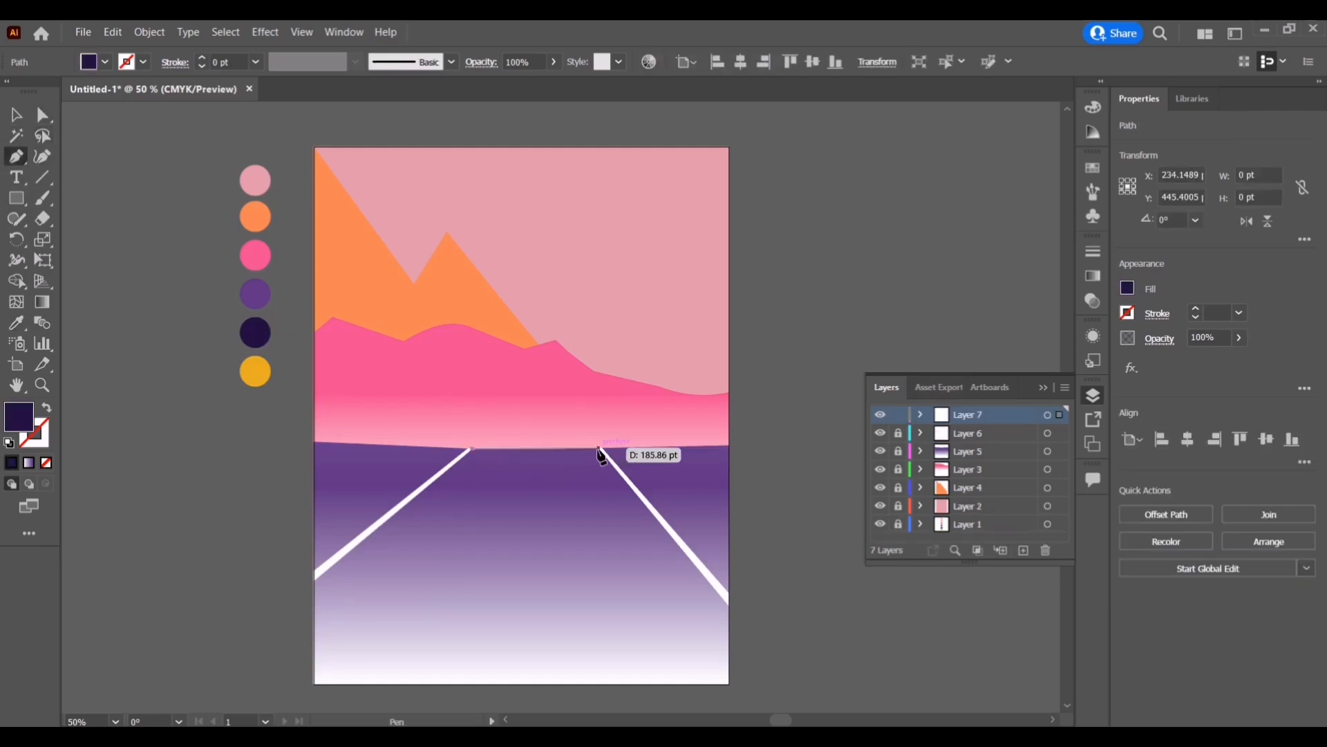
pyautogui.click(599, 449)
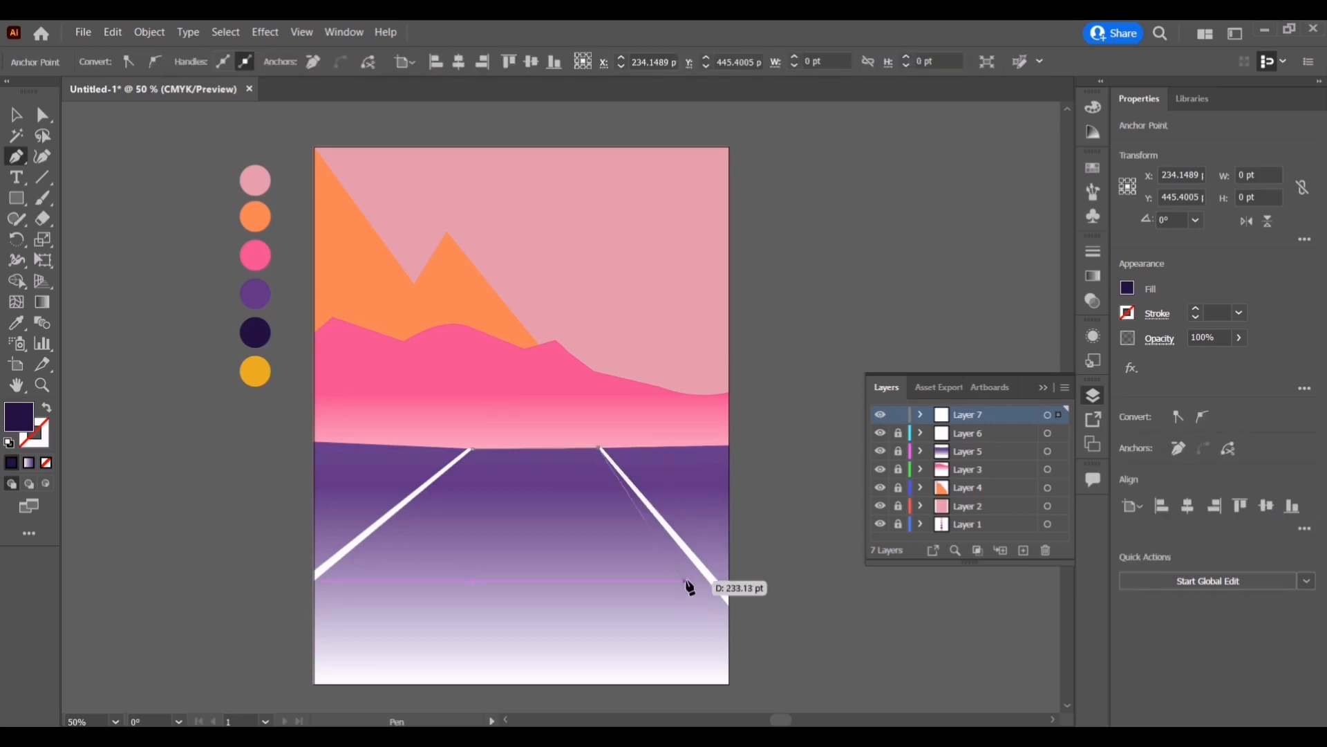
pyautogui.click(730, 604)
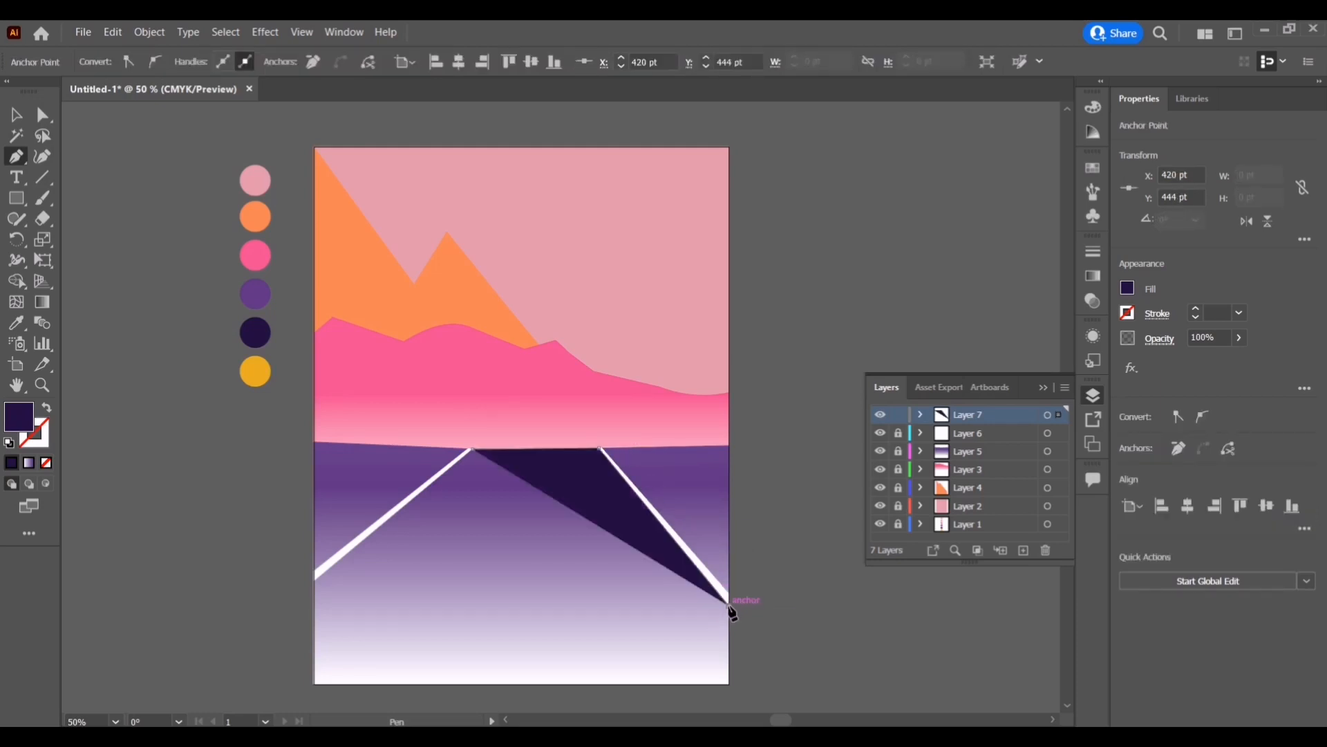
pyautogui.click(729, 684)
pyautogui.click(315, 684)
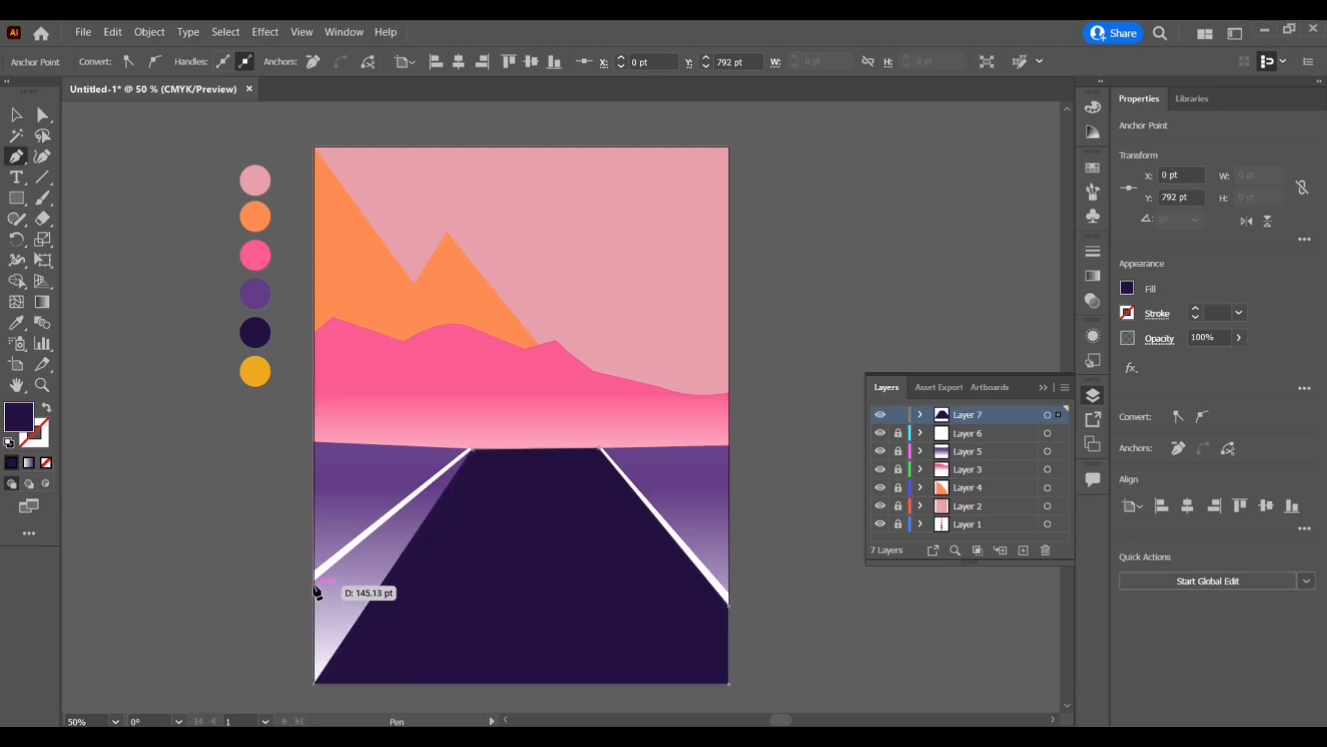
pyautogui.click(315, 581)
pyautogui.click(471, 450)
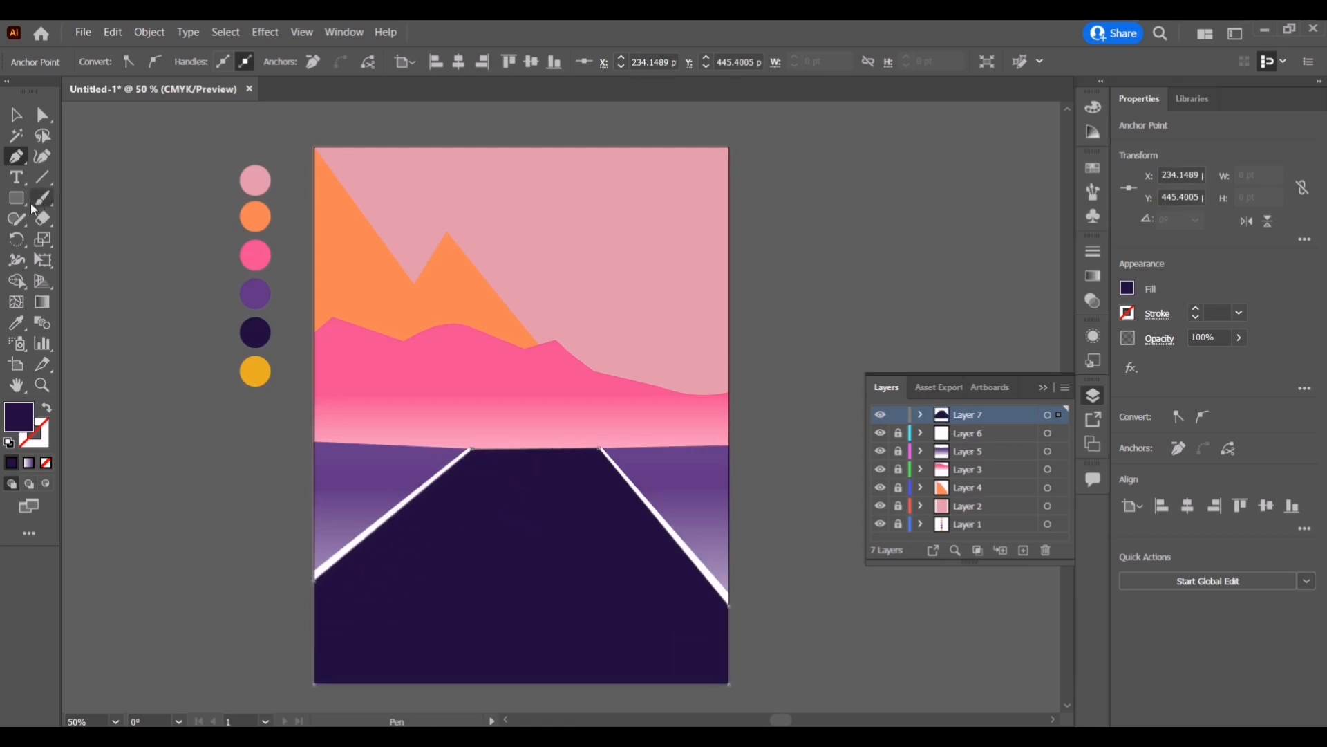
pyautogui.click(17, 114)
pyautogui.click(835, 283)
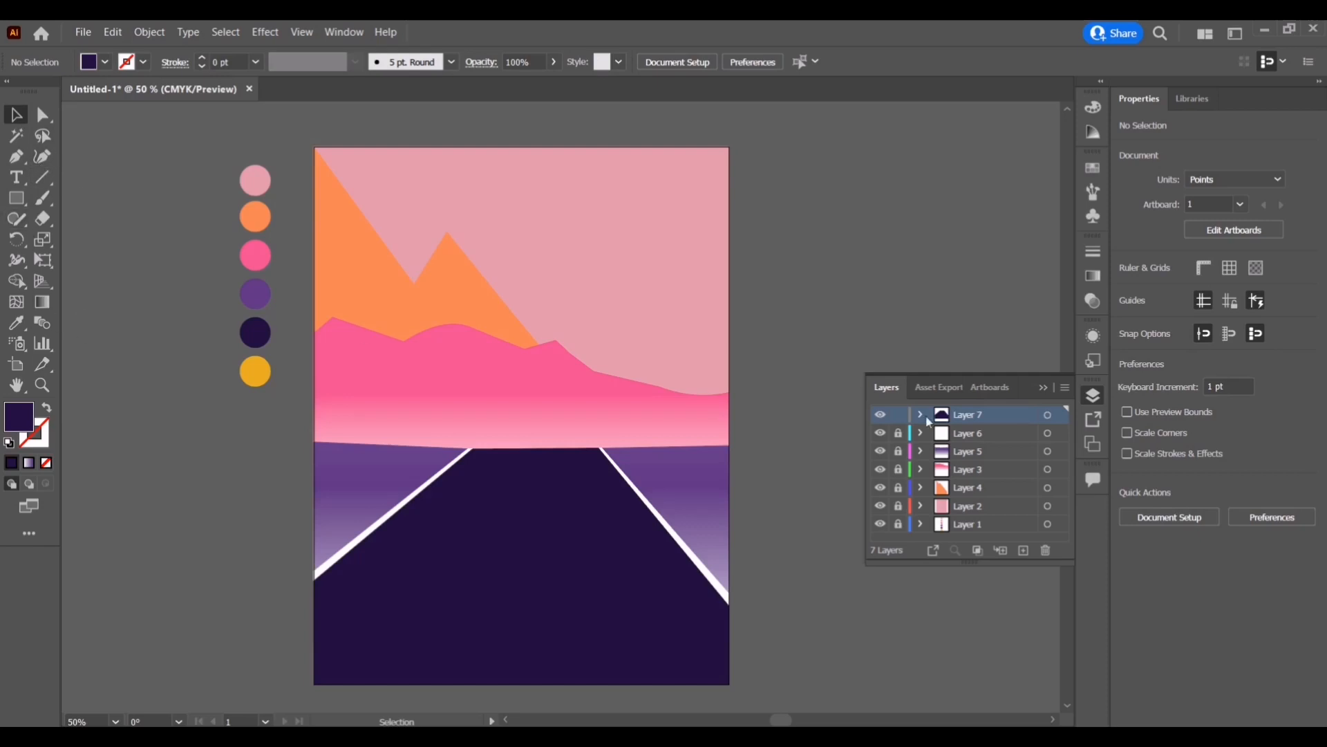
# - Lock the road layer and add a new layer above it, with the fill sampled from the yellow palette circle
pyautogui.click(1024, 551)
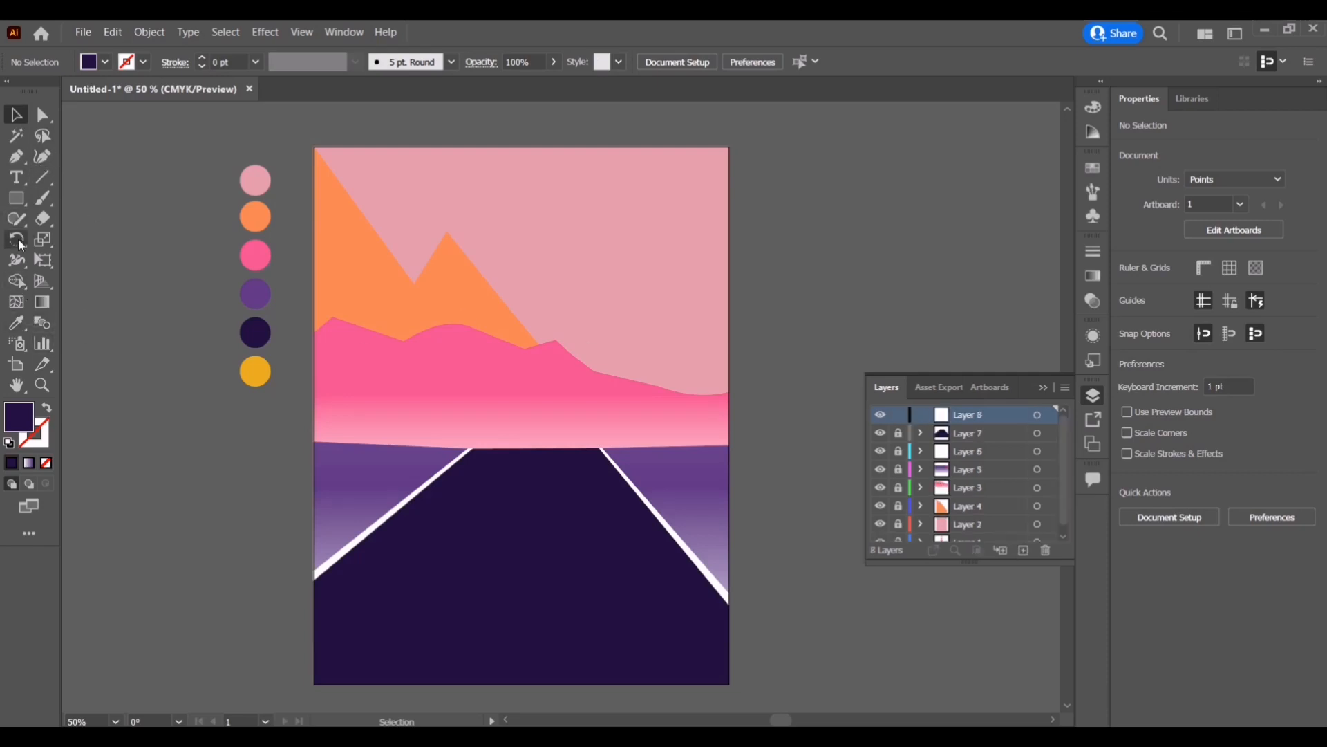
pyautogui.click(16, 322)
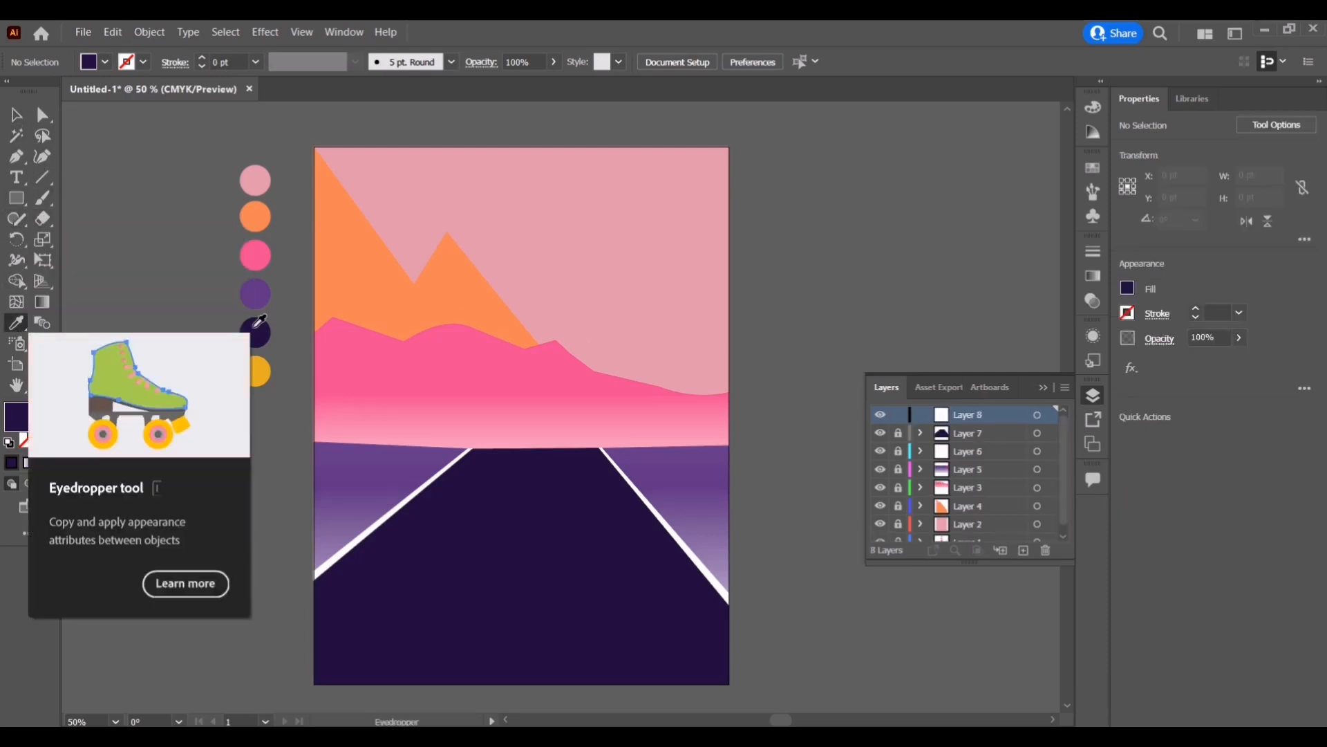
pyautogui.click(255, 372)
pyautogui.press('p')
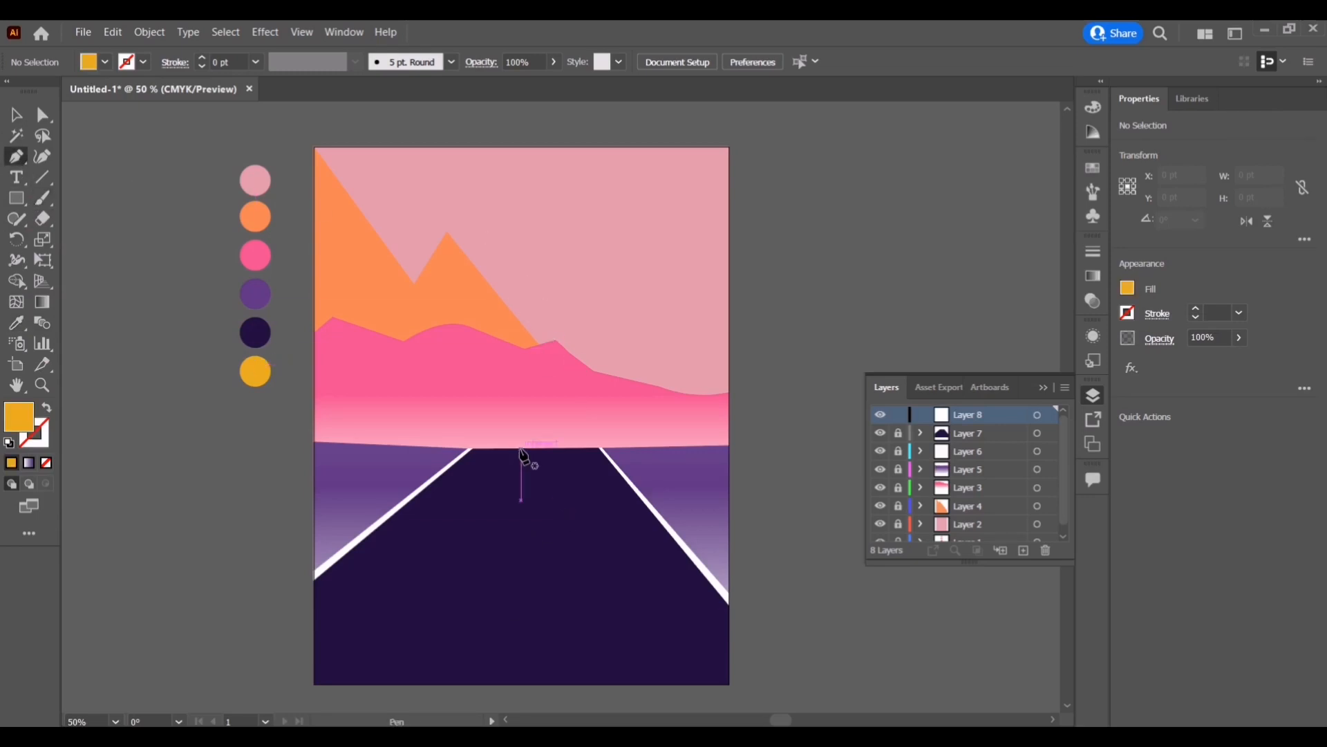
# - Draw a tapered center line about 20 pt wide and 346 pt high from the horizon to the artboard's bottom edge
pyautogui.click(521, 448)
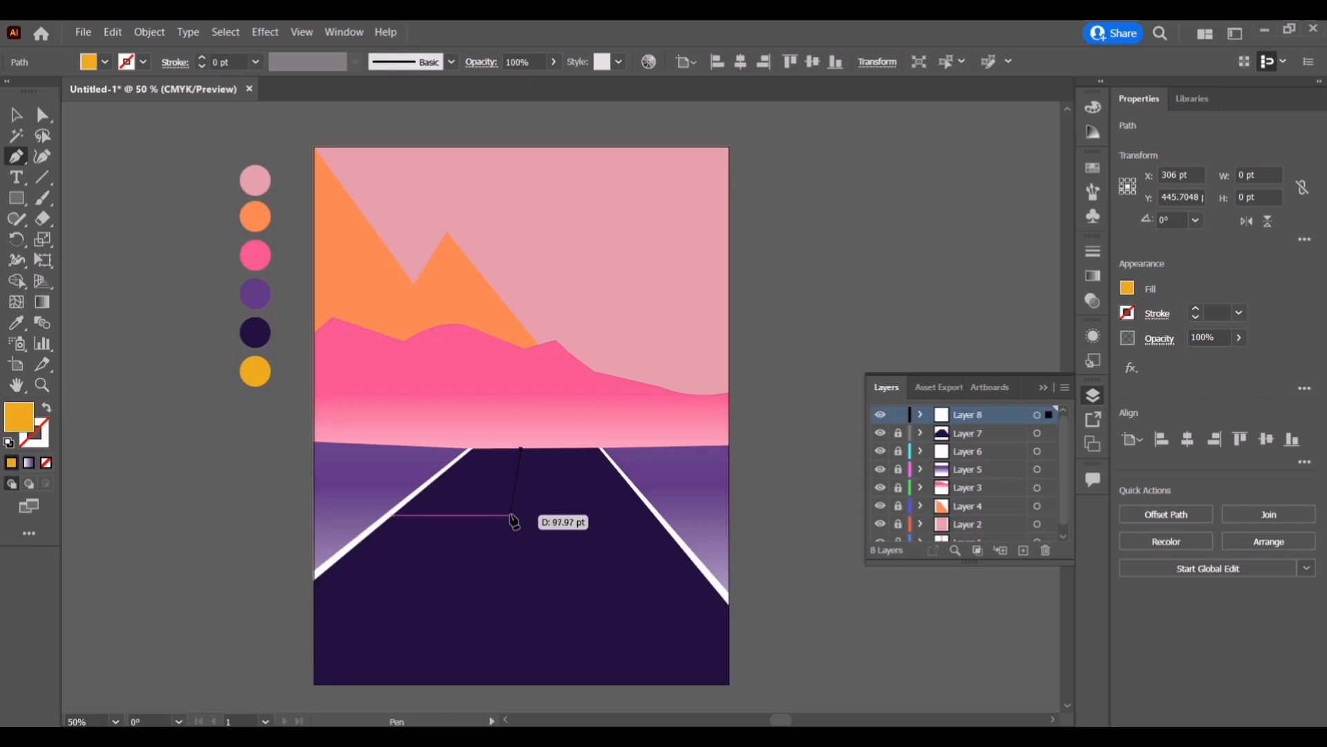
pyautogui.click(513, 569)
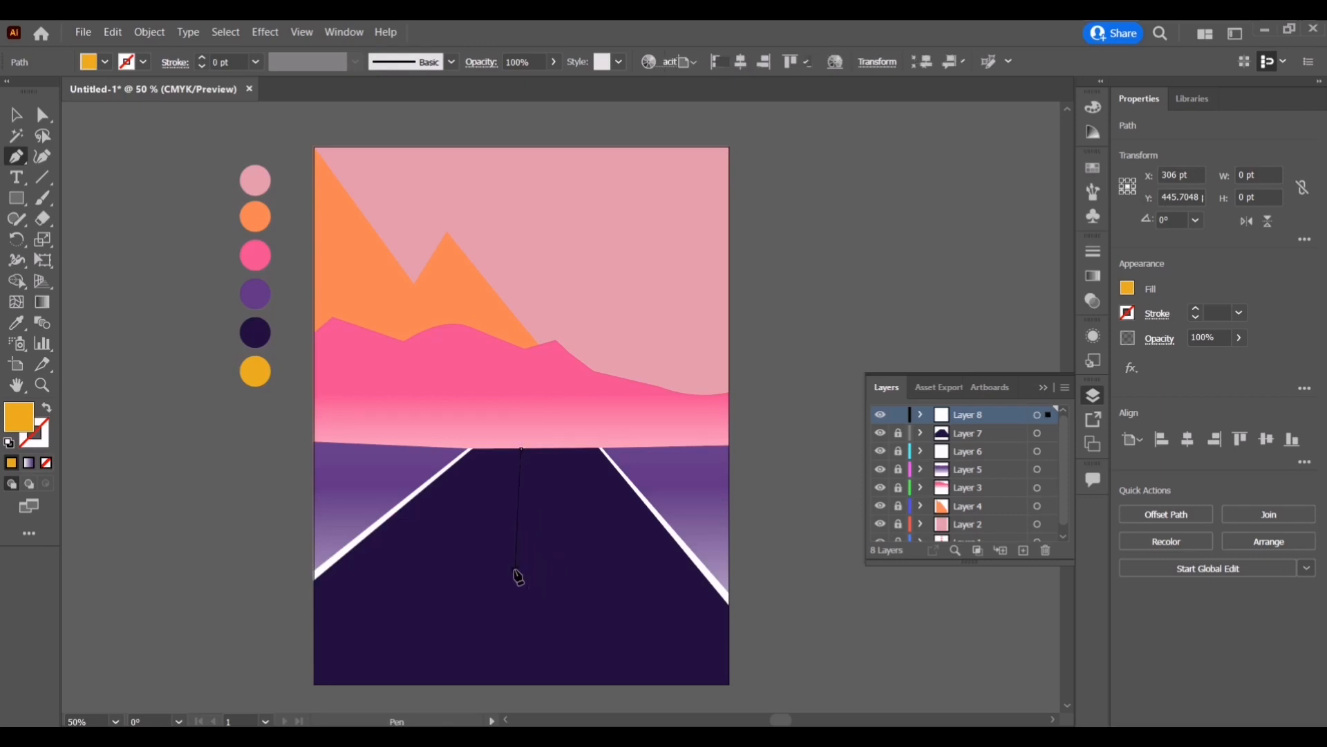
pyautogui.click(507, 684)
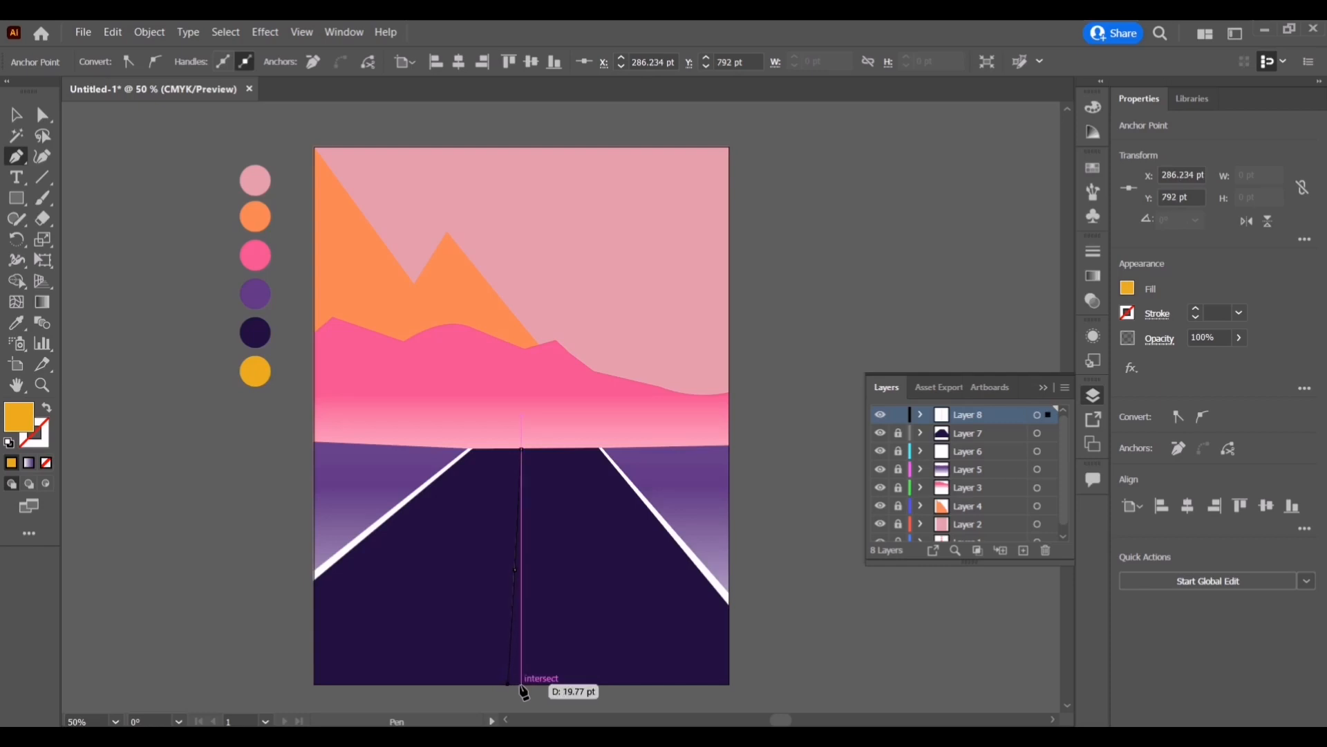
pyautogui.click(522, 684)
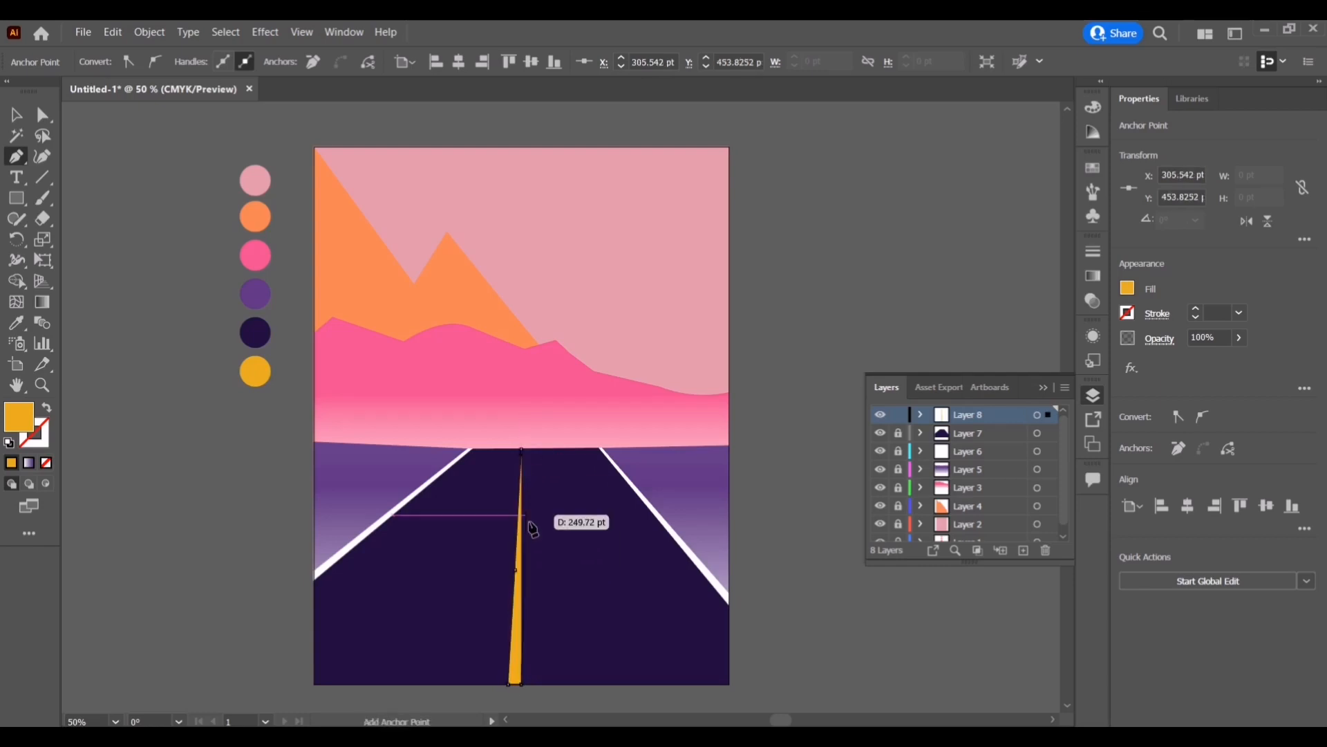
pyautogui.click(521, 450)
# - Create a copy of the yellow center line rotated 90° using Transform Each
pyautogui.press('v')
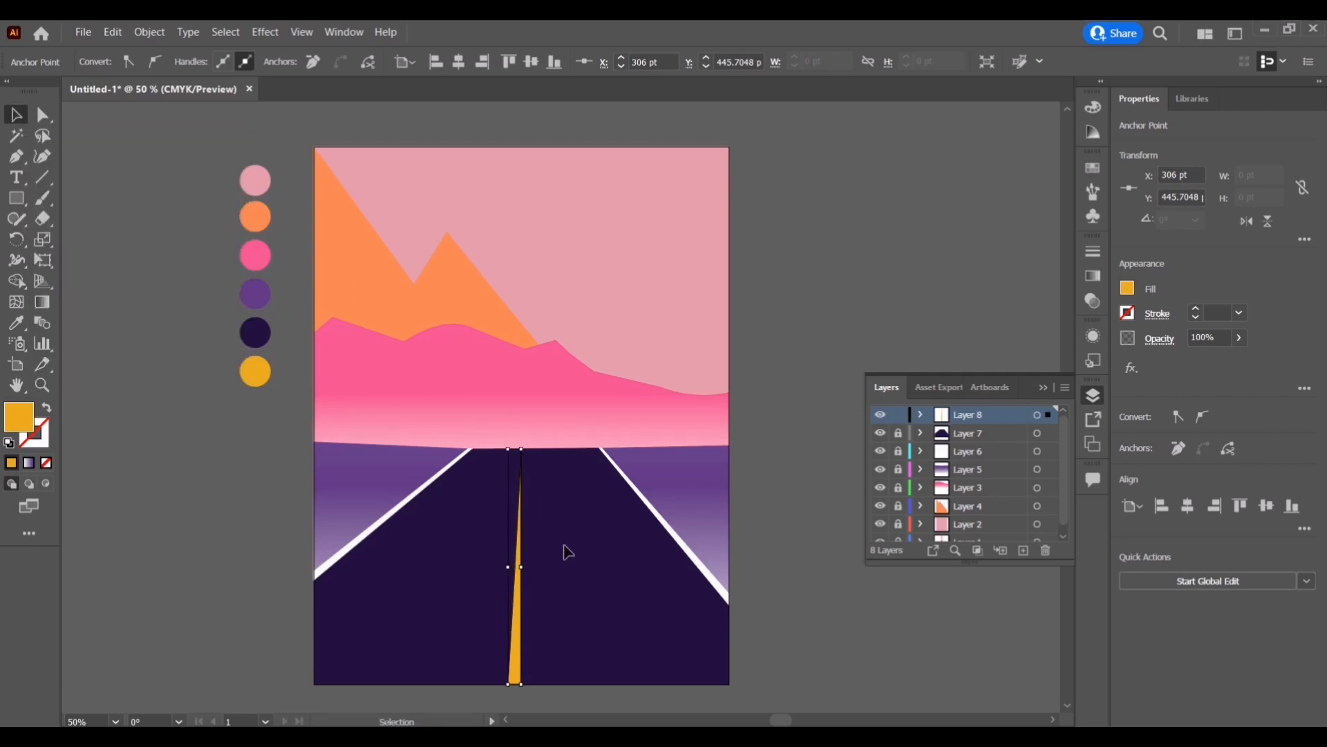
pyautogui.rightClick(514, 606)
pyautogui.moveTo(583, 506)
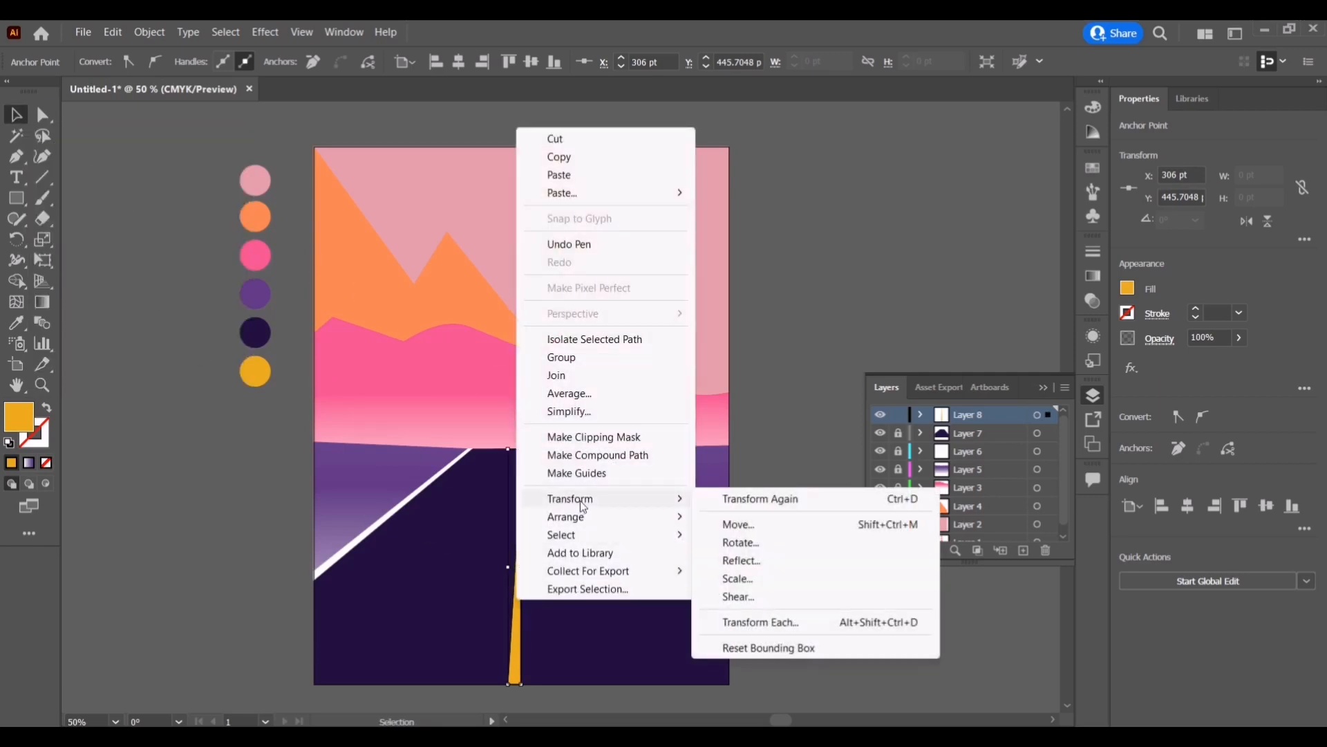
pyautogui.click(777, 622)
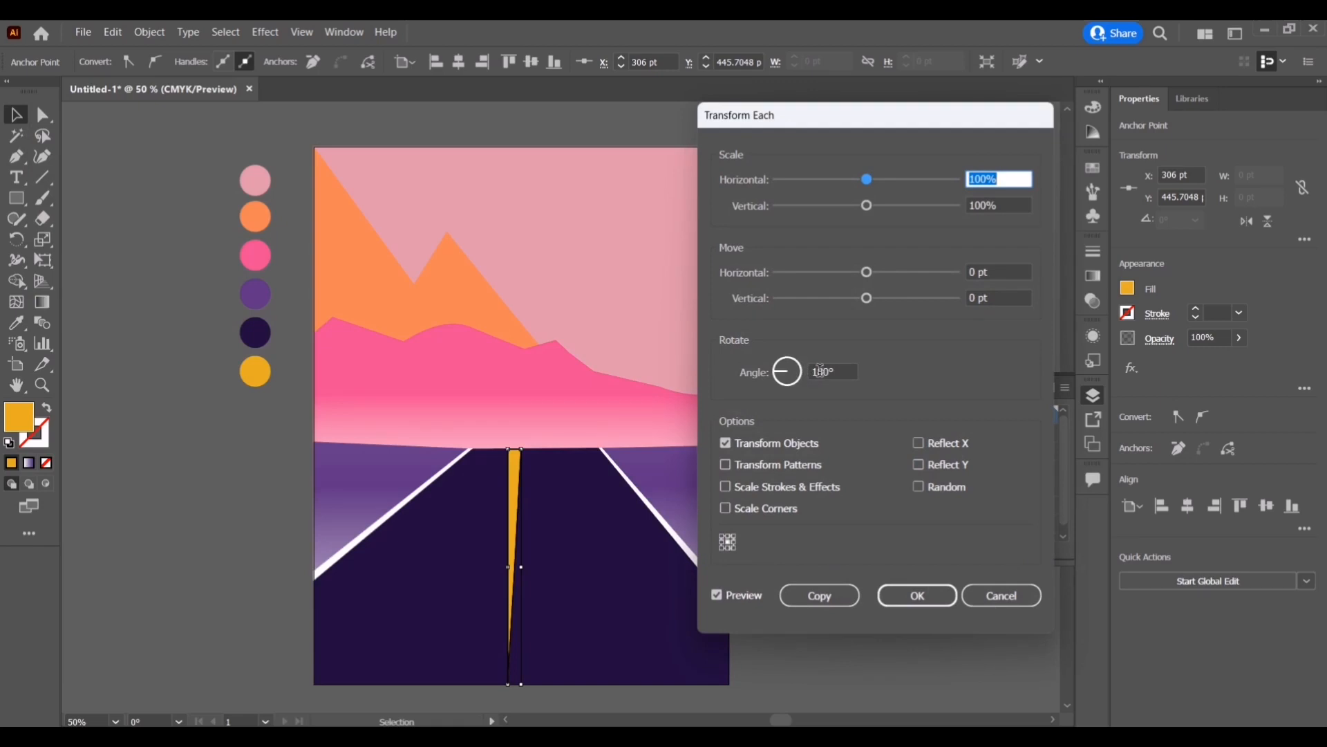
pyautogui.click(821, 371)
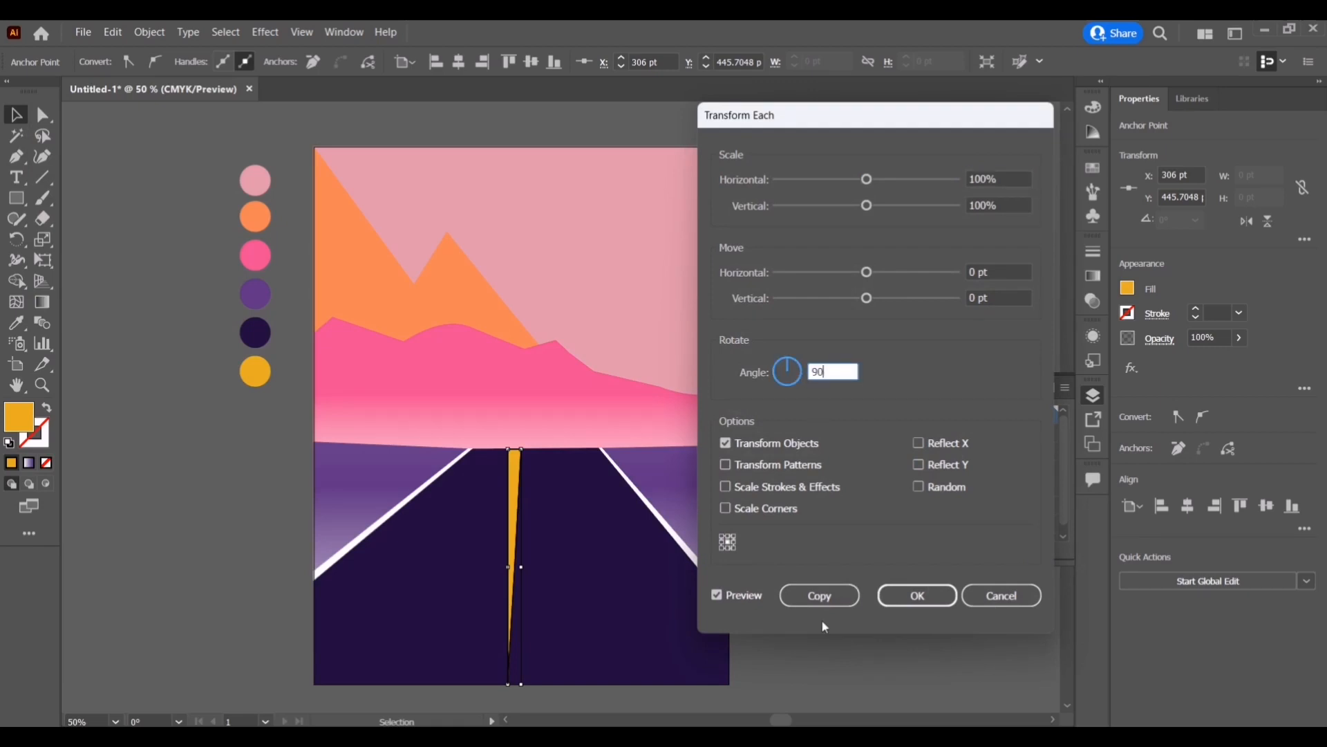
pyautogui.write('90')
pyautogui.click(820, 596)
# - Rotate the yellow copy upright with its narrow end at the horizon and place it just right of the original line
pyautogui.click(631, 567)
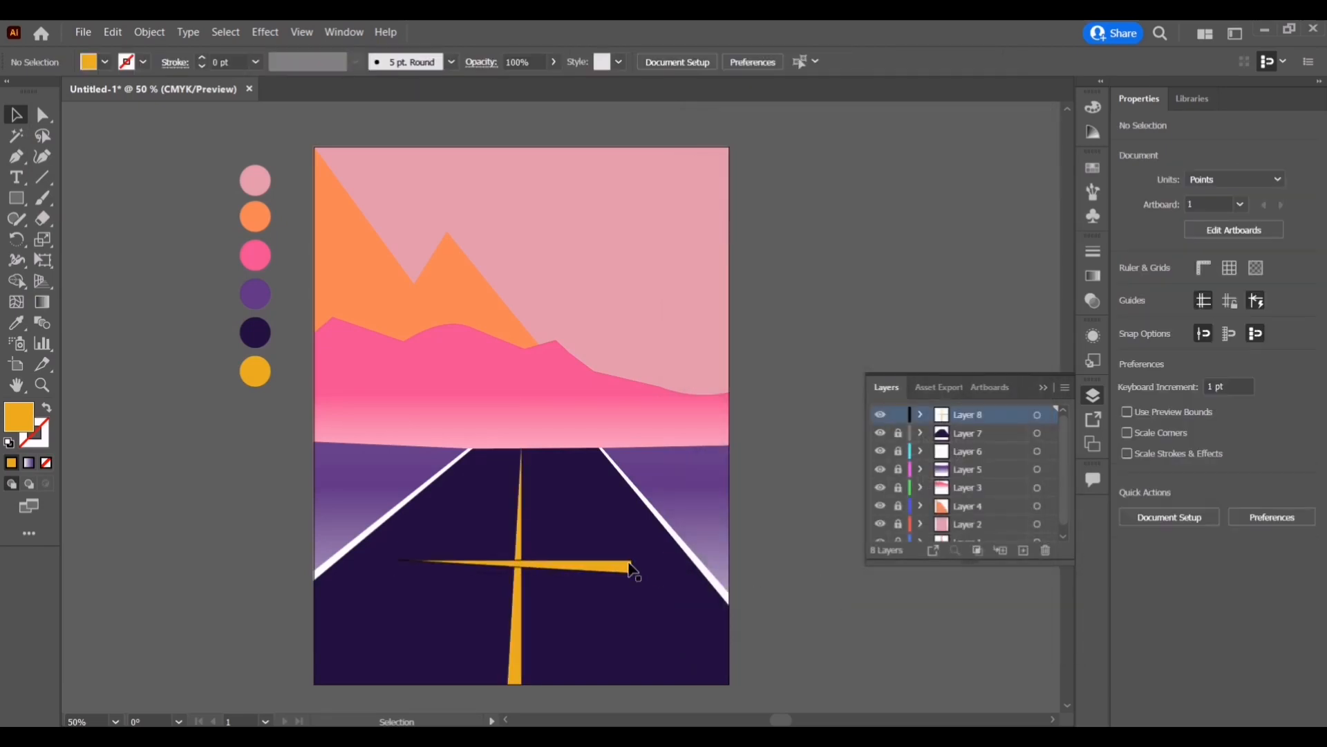
pyautogui.click(631, 565)
pyautogui.moveTo(637, 556); pyautogui.dragTo(528, 708)
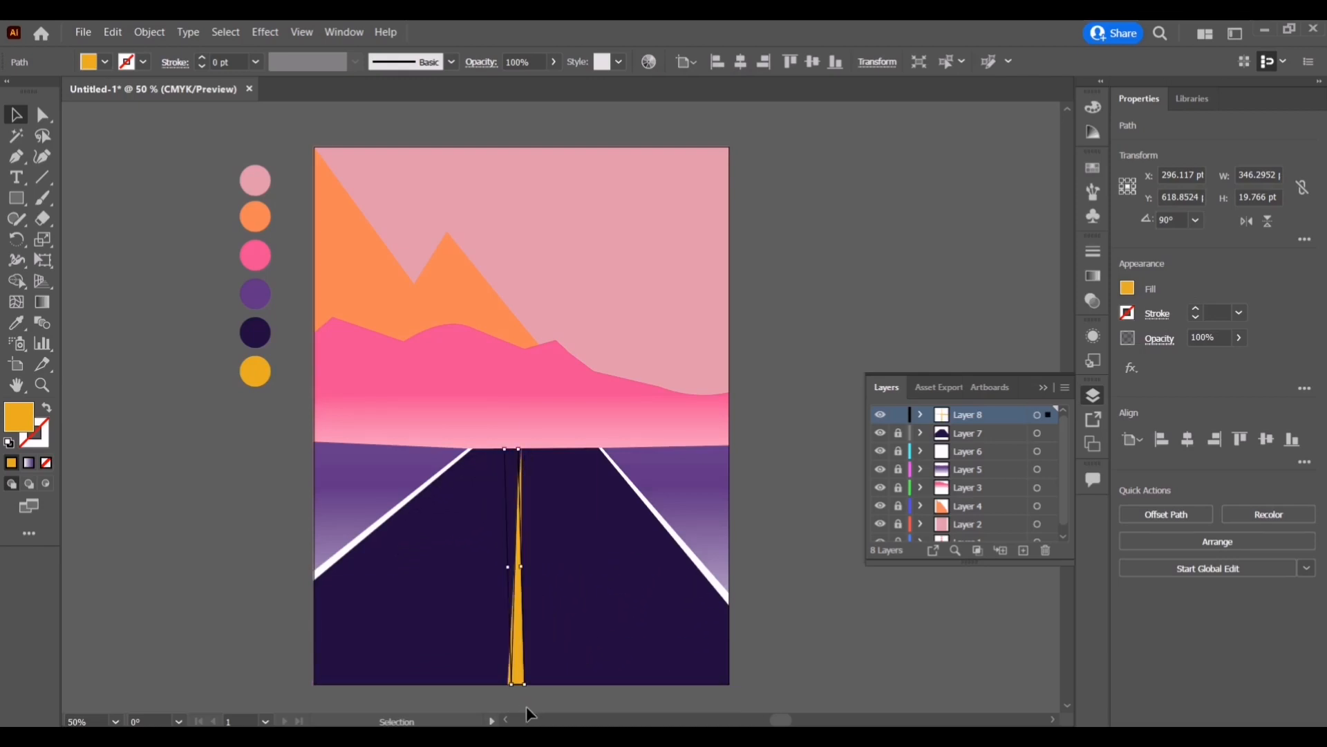
pyautogui.moveTo(518, 656)
pyautogui.mouseDown()
pyautogui.moveTo(538, 653)
pyautogui.moveTo(501, 652)
pyautogui.moveTo(543, 659)
pyautogui.mouseUp()
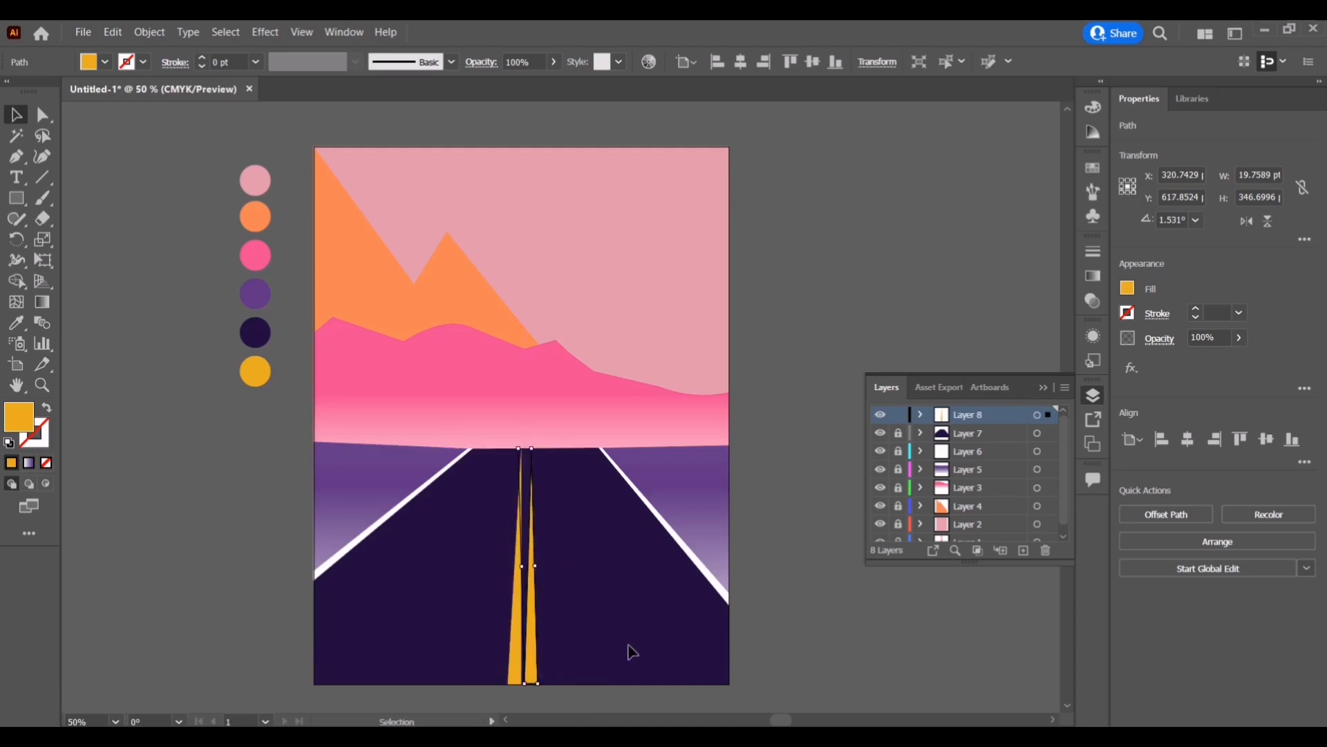
pyautogui.click(798, 623)
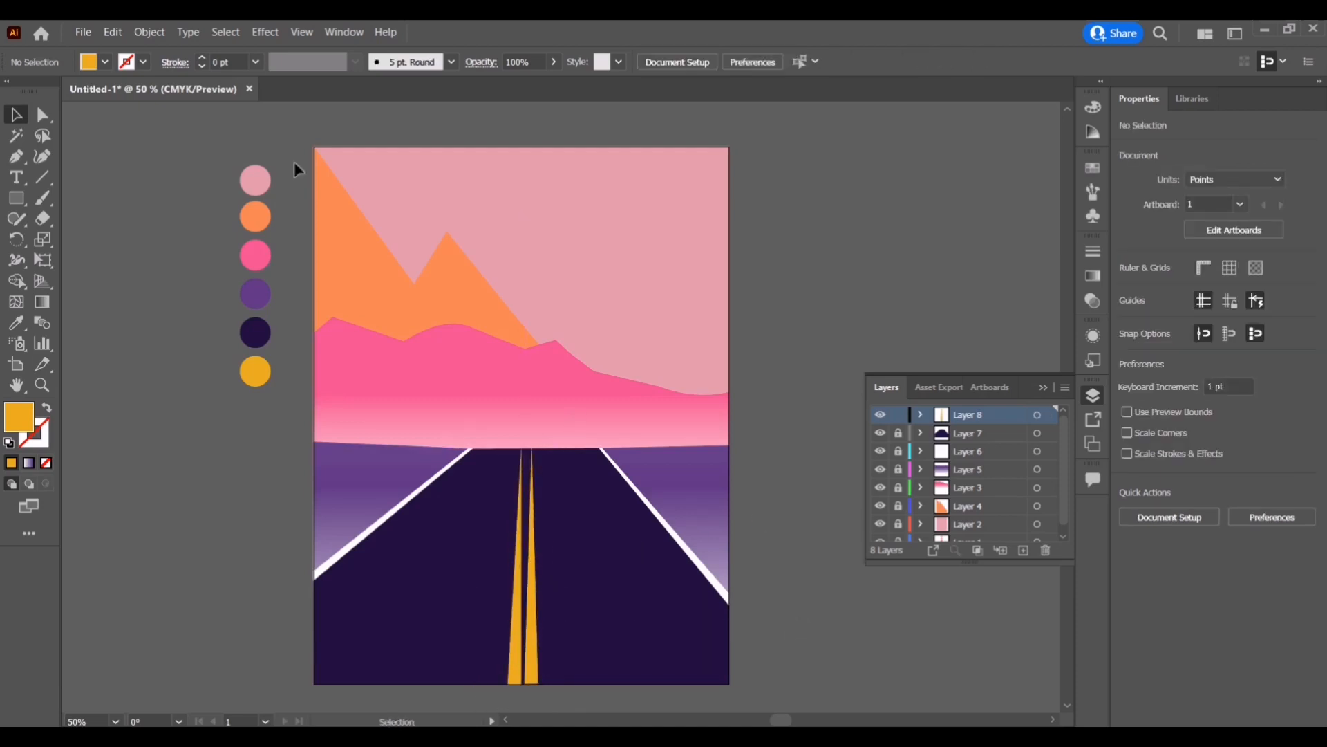
# - Widen both yellow center lines slightly outward, keeping a narrow gap between them
pyautogui.click(512, 617)
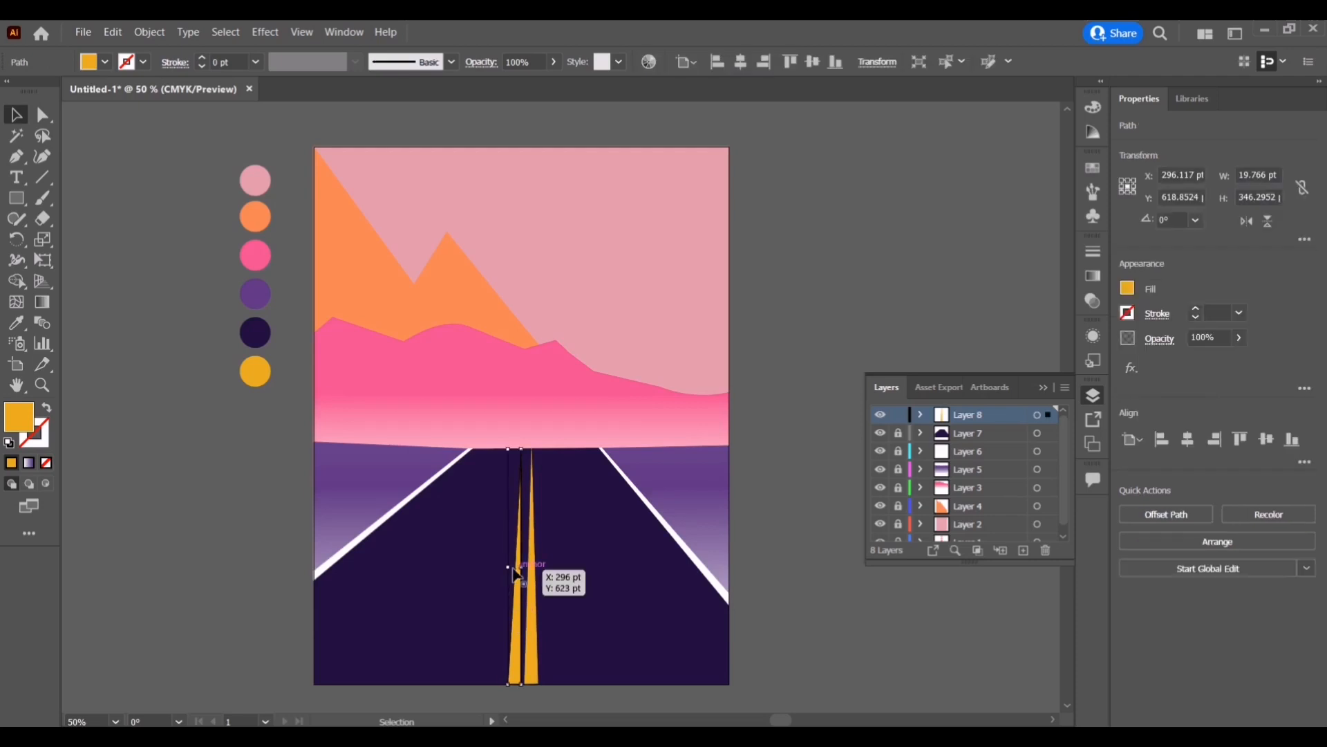
pyautogui.moveTo(508, 566); pyautogui.dragTo(541, 565)
pyautogui.click(737, 575)
pyautogui.click(537, 615)
pyautogui.click(573, 582)
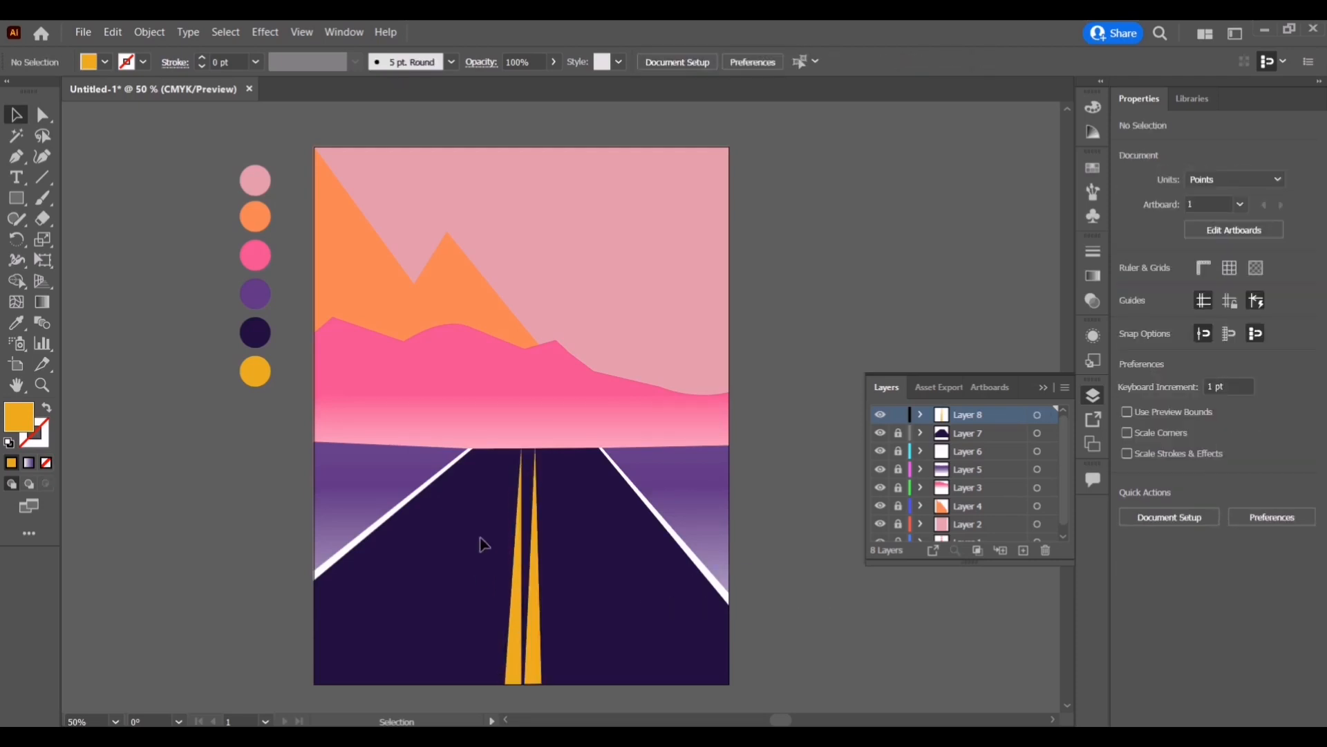
# - Reshape the yellow lines with the Curvature tool, bringing their horizon tips closer together and adjusting the right line's base at the artboard edge
pyautogui.click(43, 156)
pyautogui.scroll(2, 536, 504)
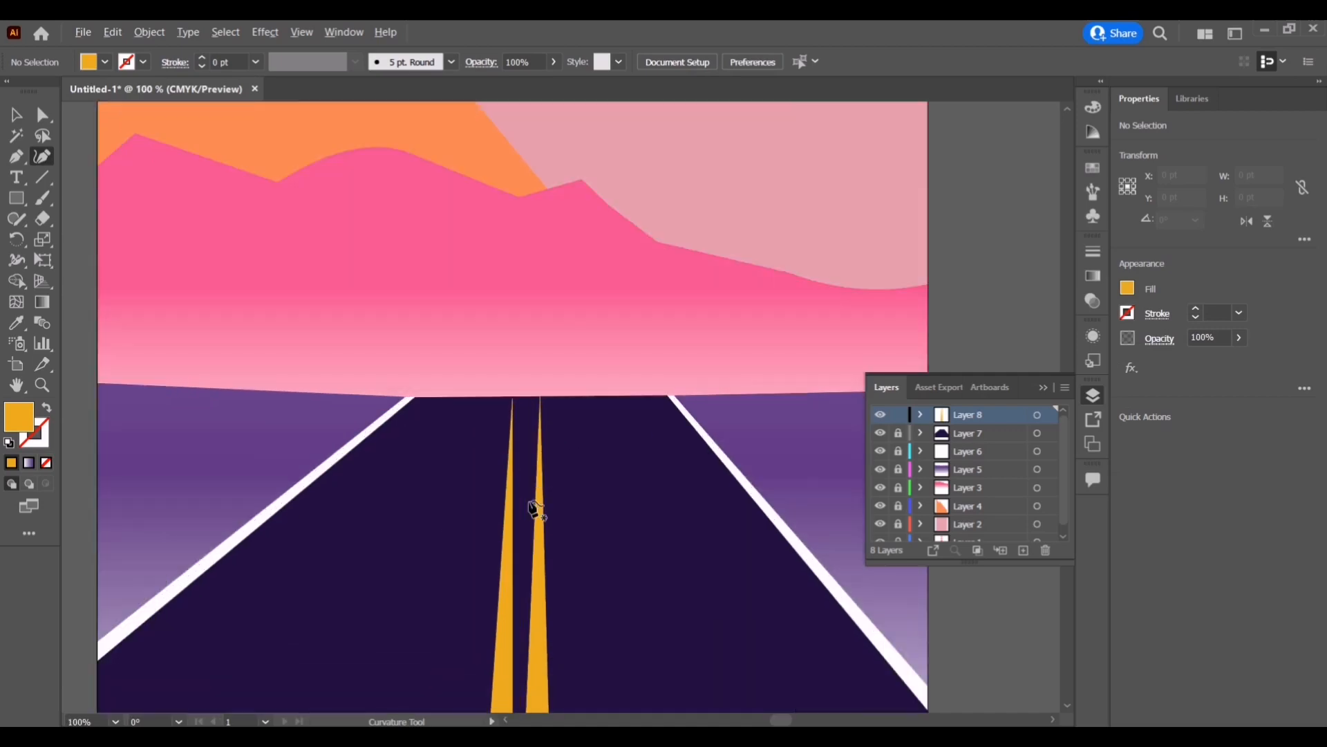
pyautogui.click(517, 415)
pyautogui.moveTo(517, 398)
pyautogui.mouseDown()
pyautogui.moveTo(545, 408)
pyautogui.moveTo(531, 401)
pyautogui.mouseUp()
pyautogui.click(540, 409)
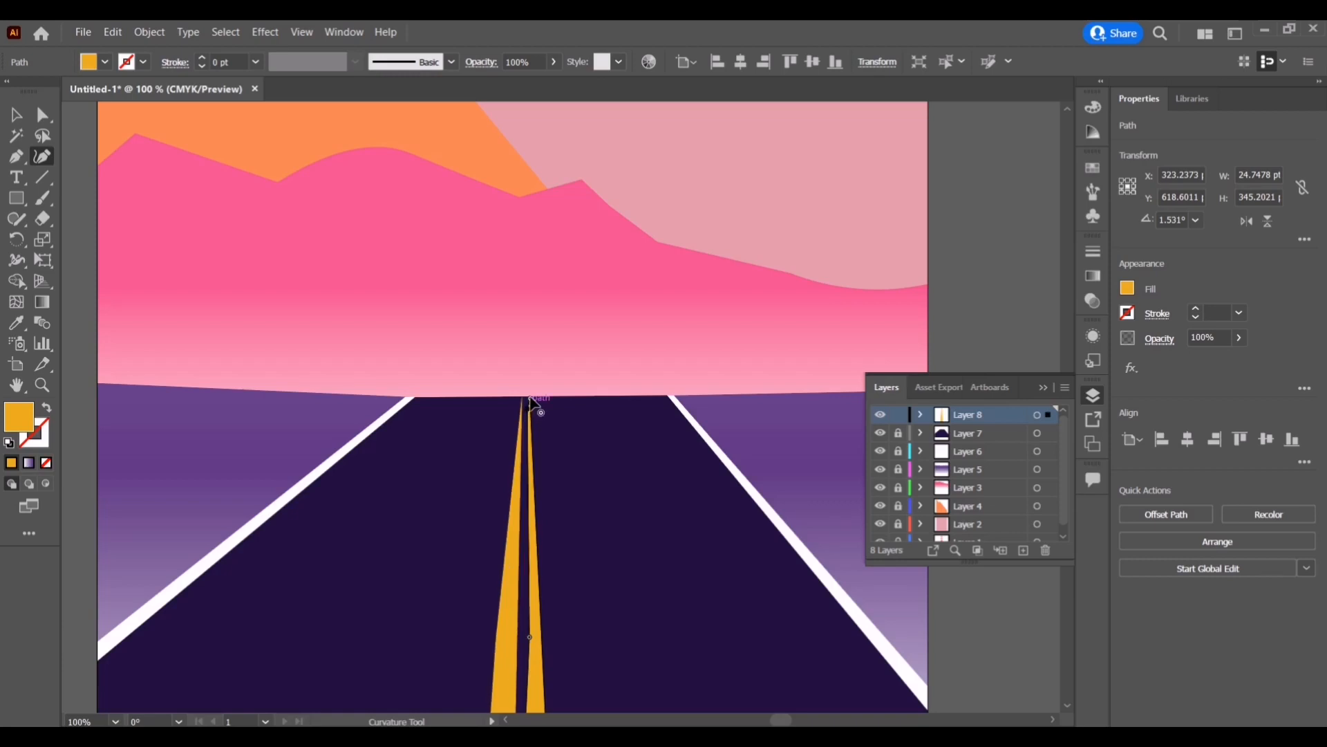
pyautogui.moveTo(531, 403); pyautogui.dragTo(535, 403)
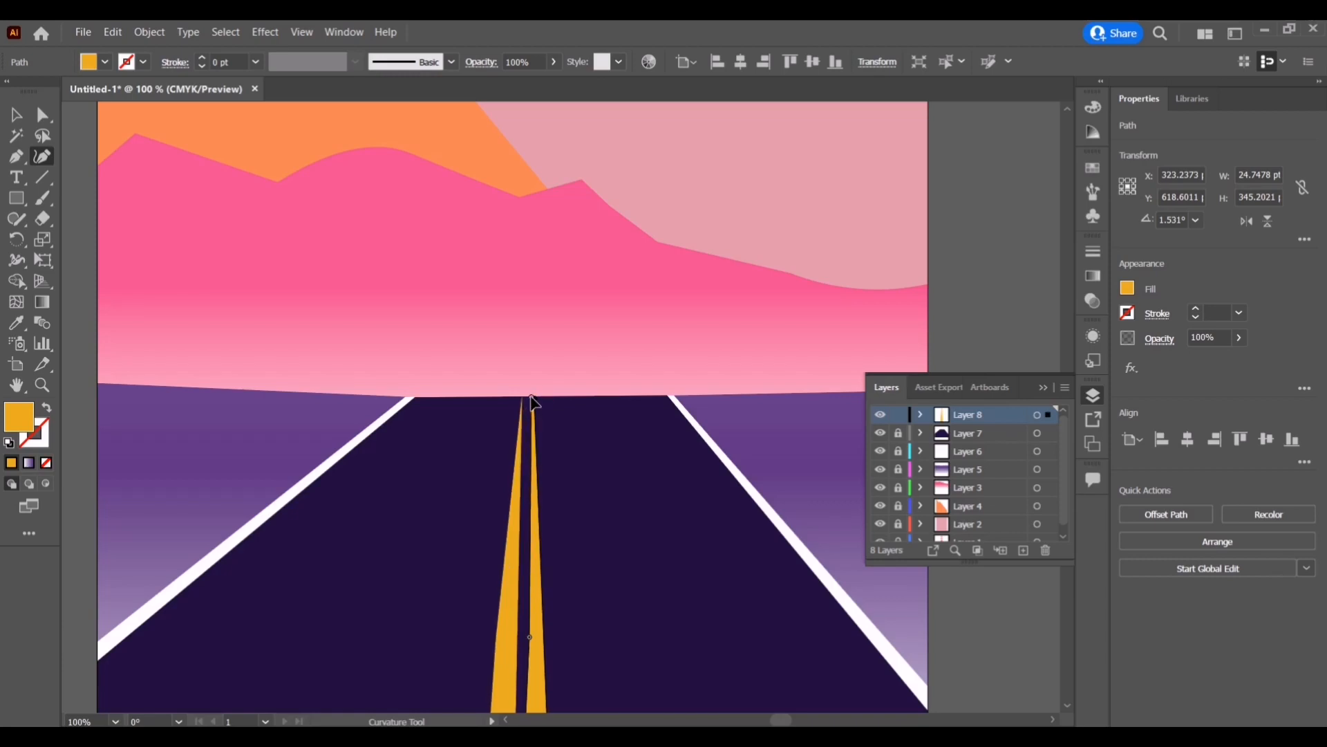
pyautogui.scroll(-3, 703, 451)
pyautogui.moveTo(553, 684); pyautogui.dragTo(548, 683)
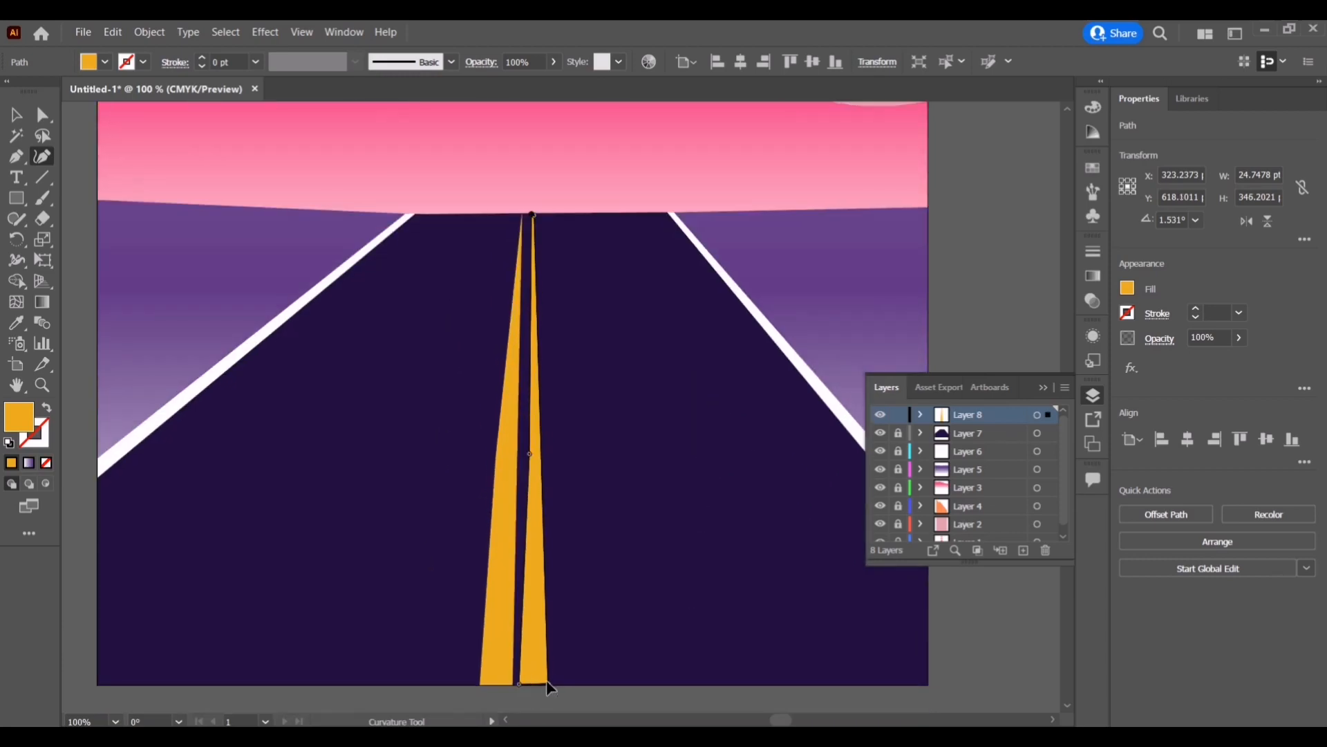
pyautogui.click(495, 668)
pyautogui.click(512, 669)
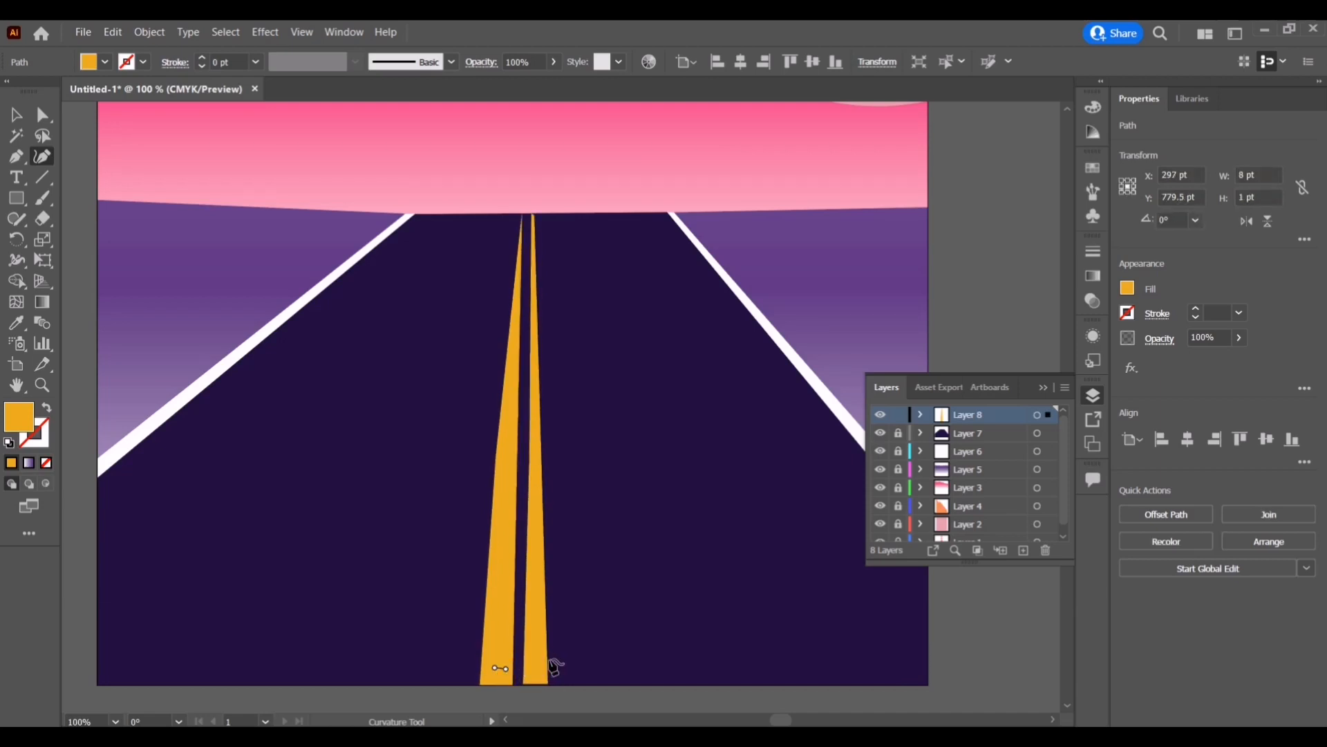
pyautogui.hotkey('ctrl', 'z')
pyautogui.hotkey('ctrl', 'z')
pyautogui.click(509, 541)
pyautogui.hotkey('ctrl', 'z')
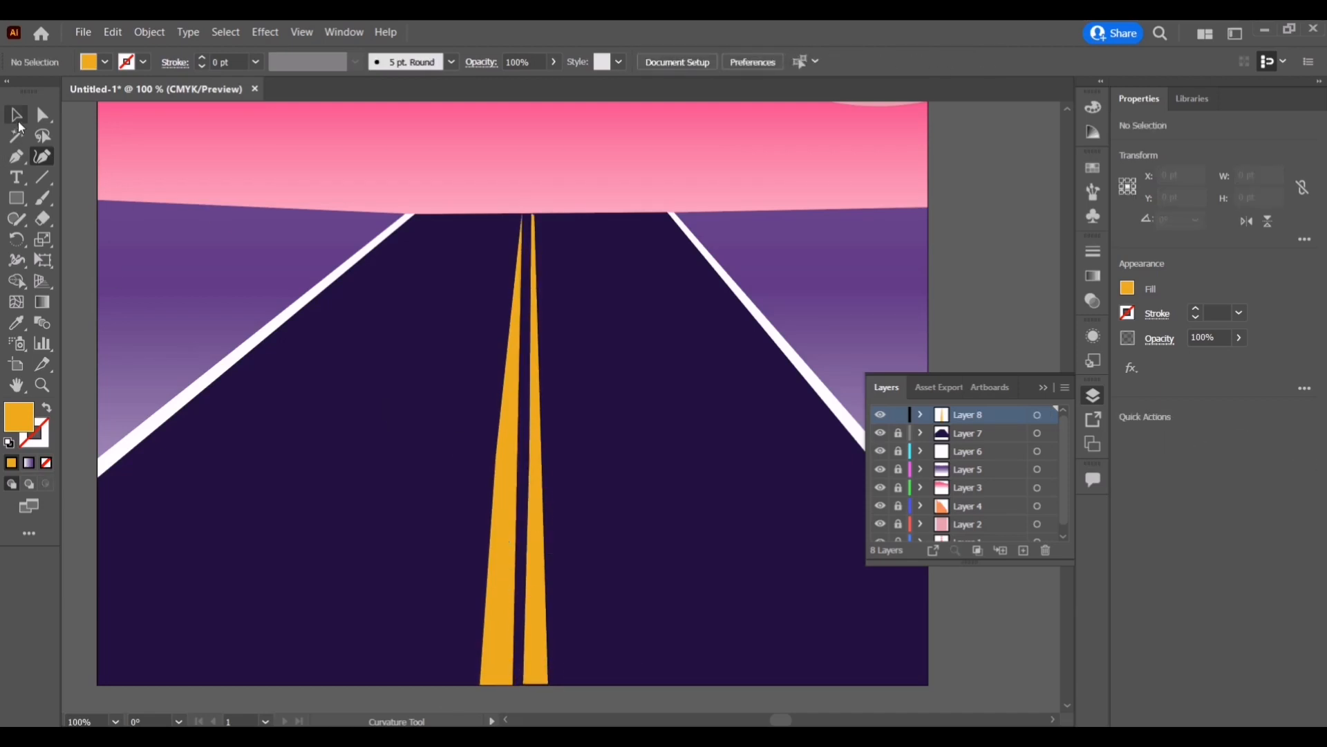
# - Refine both yellow center lines with the Curvature tool, narrowing the left line's base and widening the right line's base
pyautogui.click(17, 115)
pyautogui.click(501, 608)
pyautogui.click(43, 157)
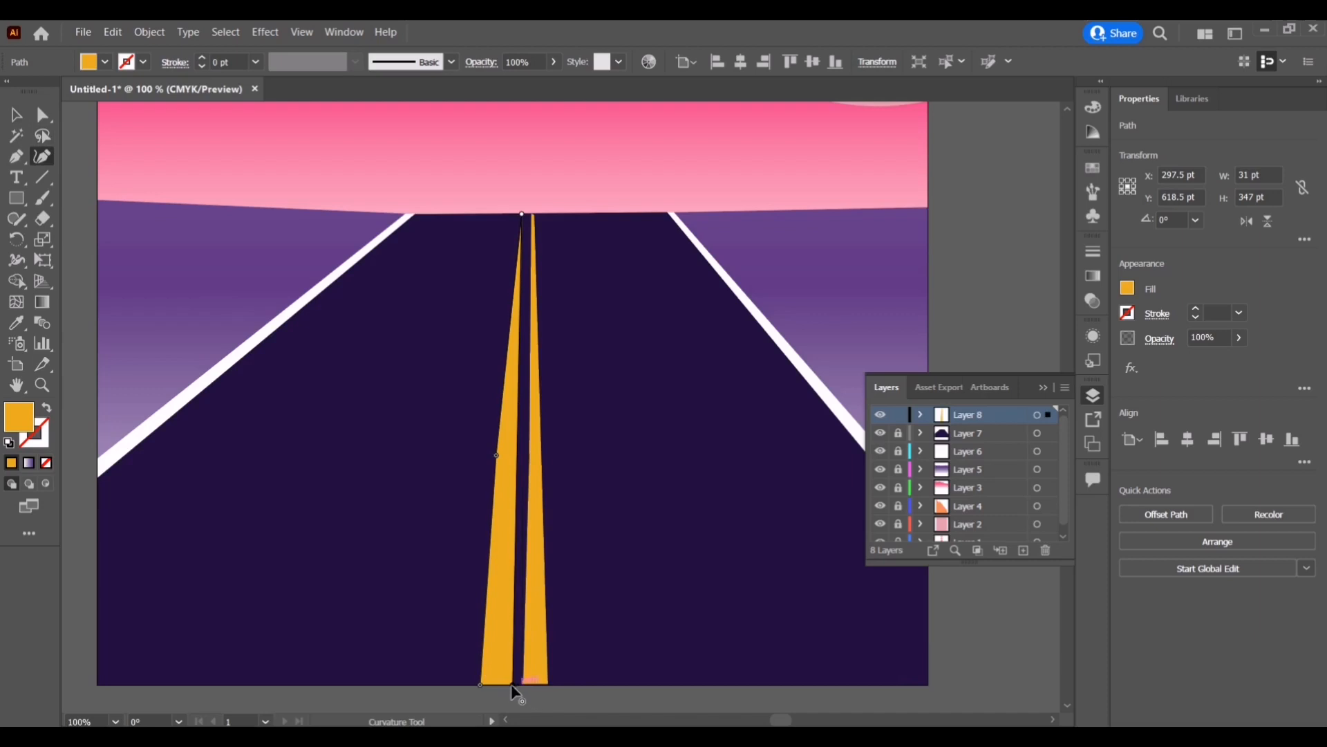
pyautogui.moveTo(512, 685); pyautogui.dragTo(484, 685)
pyautogui.moveTo(497, 454); pyautogui.dragTo(554, 450)
pyautogui.press('v')
pyautogui.click(536, 448)
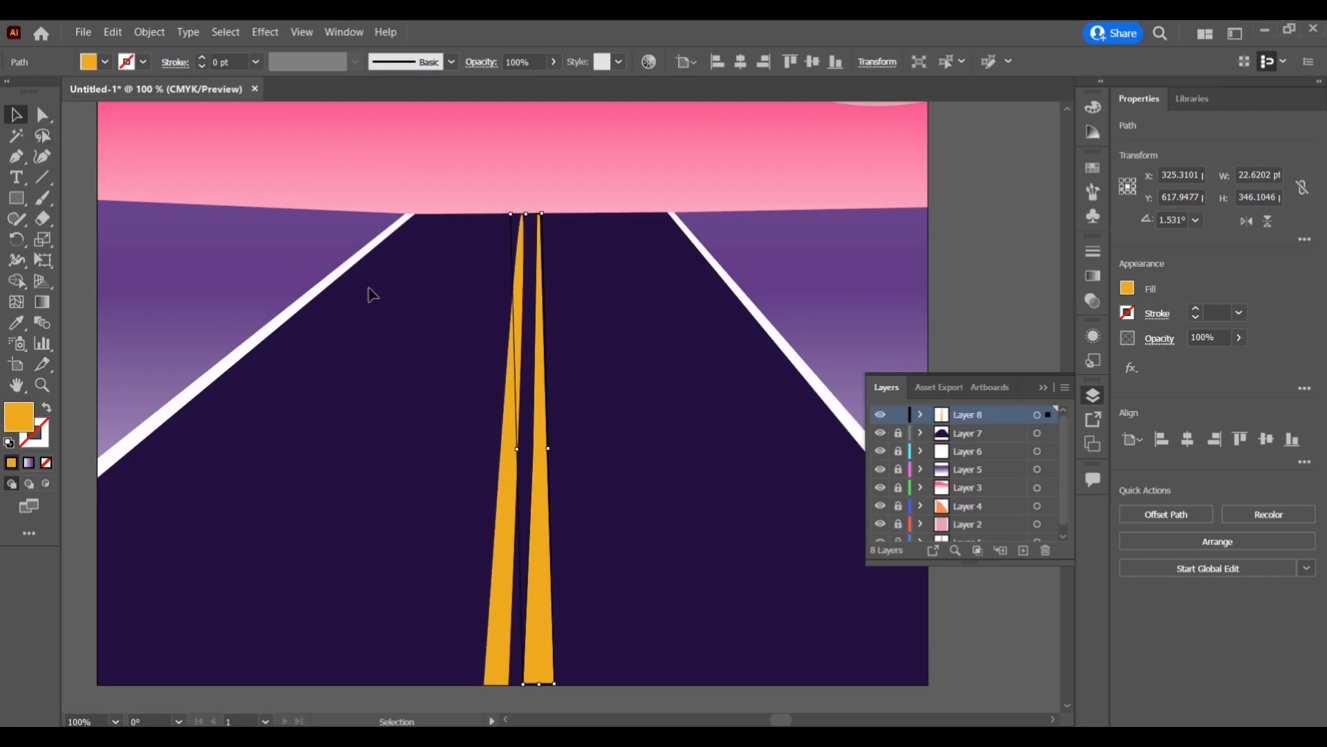
# - Lock the yellow center-line layer and add a new layer above it
pyautogui.scroll(-4, 607, 459)
pyautogui.scroll(-3, 608, 462)
pyautogui.click(728, 418)
pyautogui.scroll(2, 753, 369)
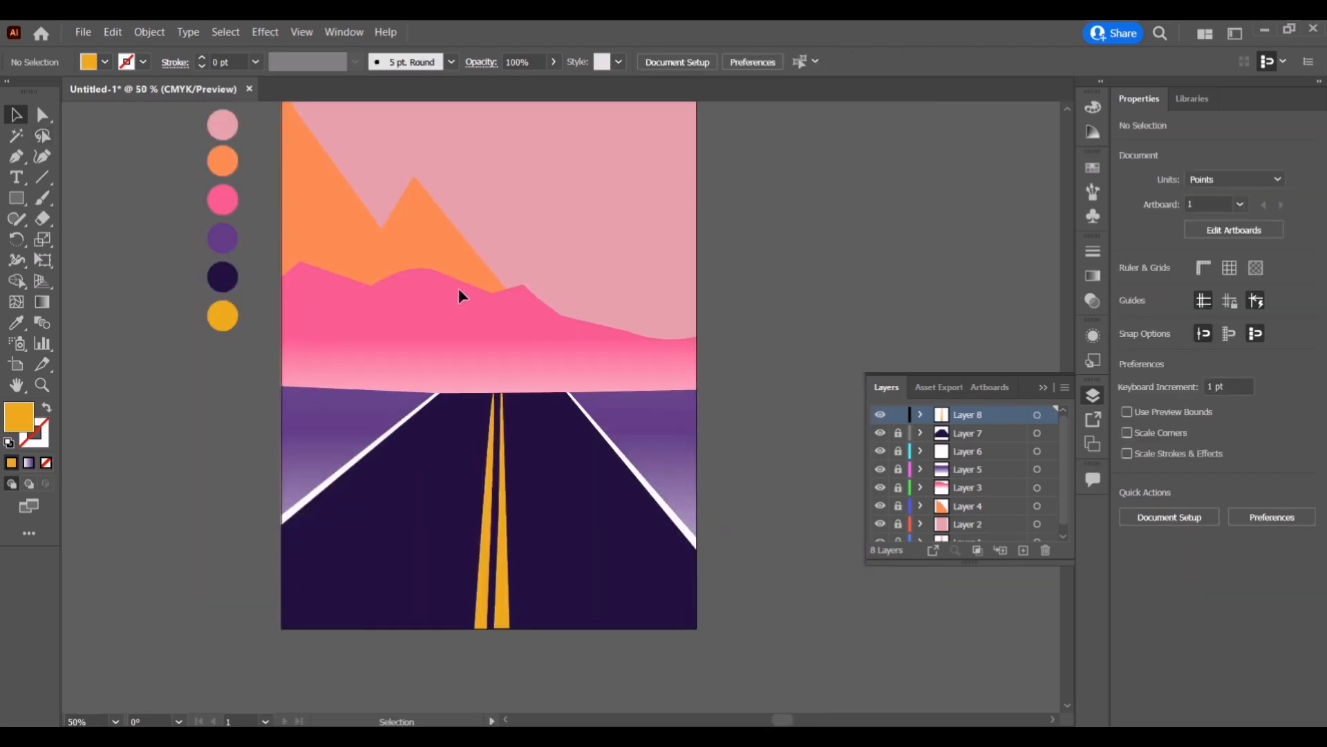
pyautogui.scroll(1, 459, 290)
pyautogui.click(504, 719)
pyautogui.scroll(2, 497, 697)
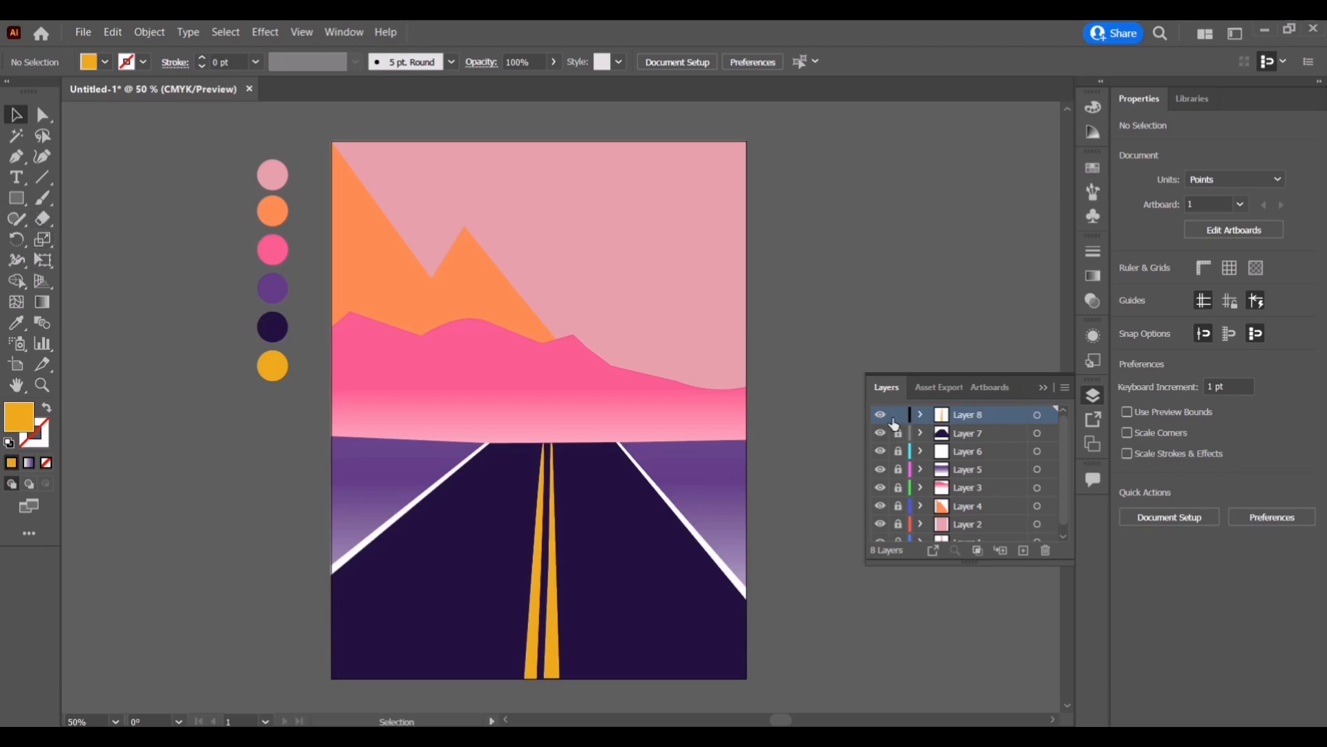
pyautogui.click(1023, 551)
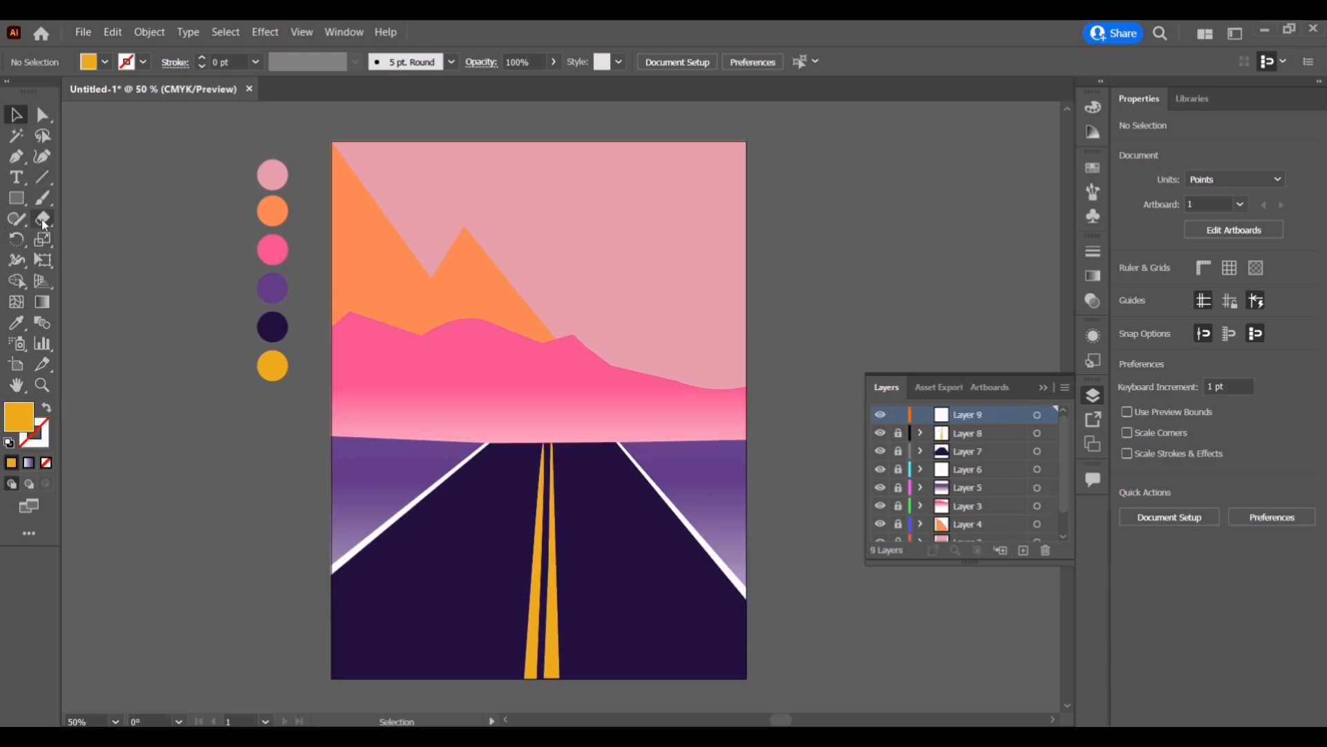
# - Draw a yellow circle about 165 pt in diameter over the orange mountain's peaks and shift it slightly left
pyautogui.click(17, 198)
pyautogui.click(69, 230)
pyautogui.moveTo(357, 146); pyautogui.dragTo(470, 258)
pyautogui.click(11, 119)
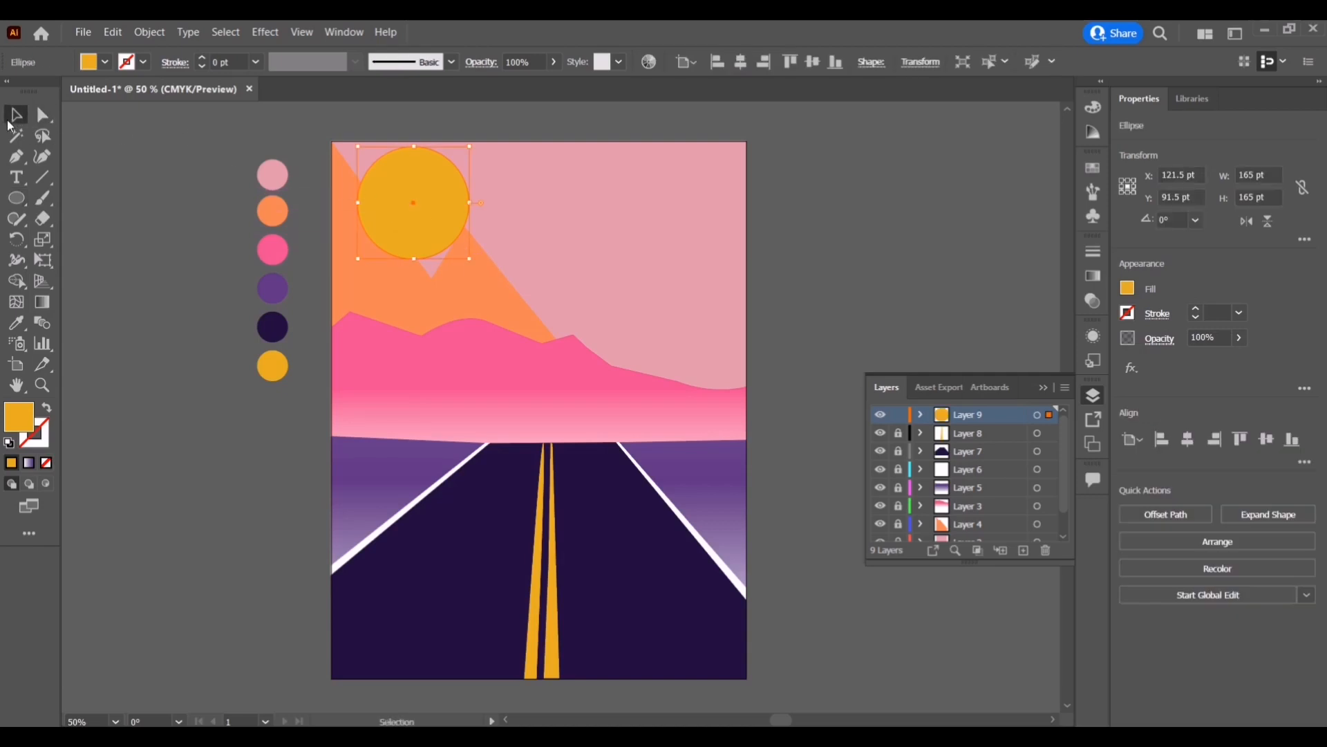
pyautogui.moveTo(387, 202); pyautogui.dragTo(369, 198)
# - Fill the circle with a freeform points gradient, placing stops at its upper right and lower left, and make the upper-right stop white
pyautogui.click(32, 464)
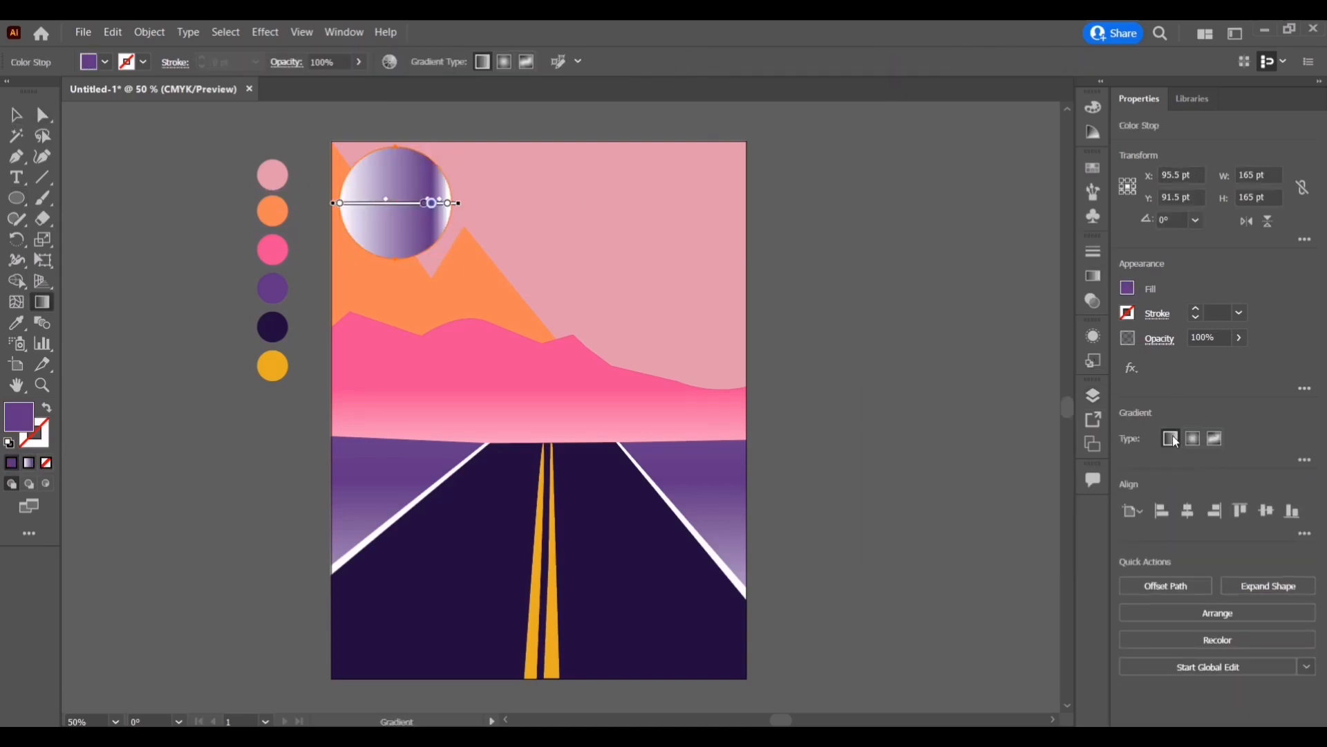
pyautogui.click(1215, 438)
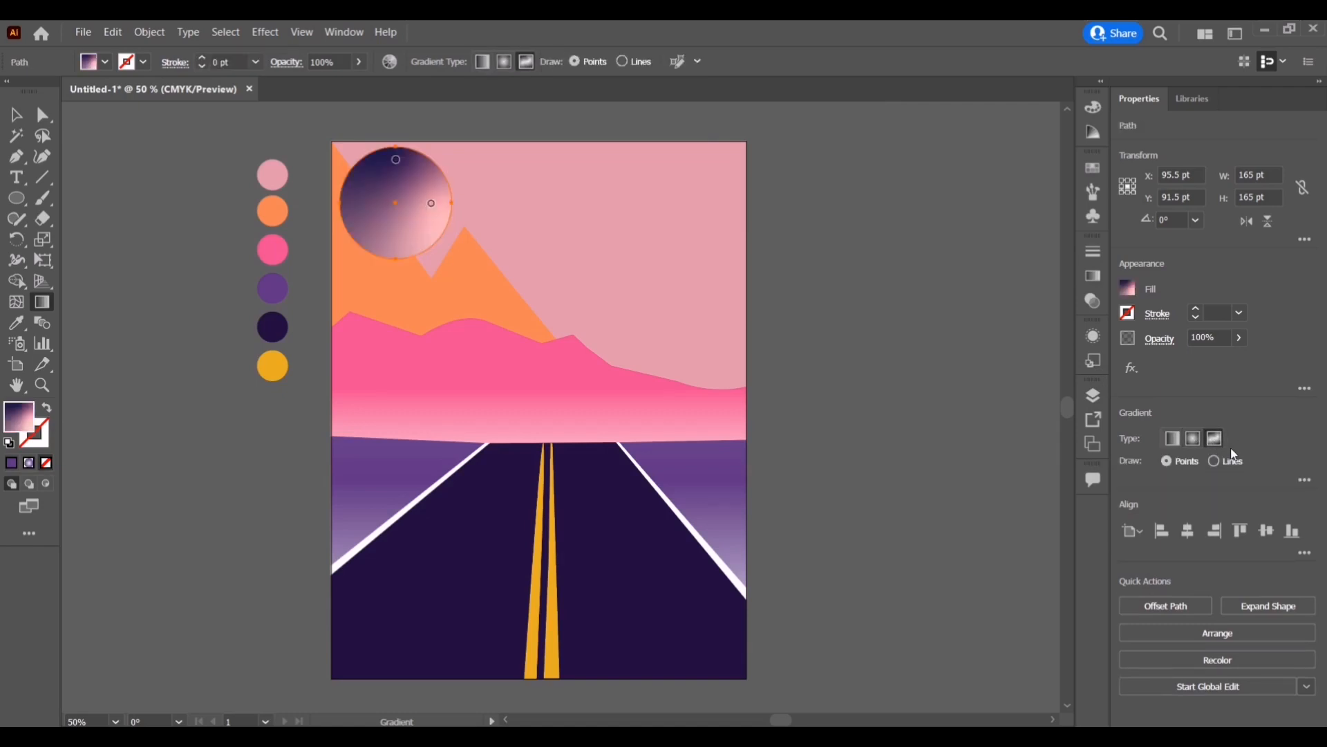
pyautogui.moveTo(396, 160); pyautogui.dragTo(447, 173)
pyautogui.moveTo(431, 203); pyautogui.dragTo(400, 224)
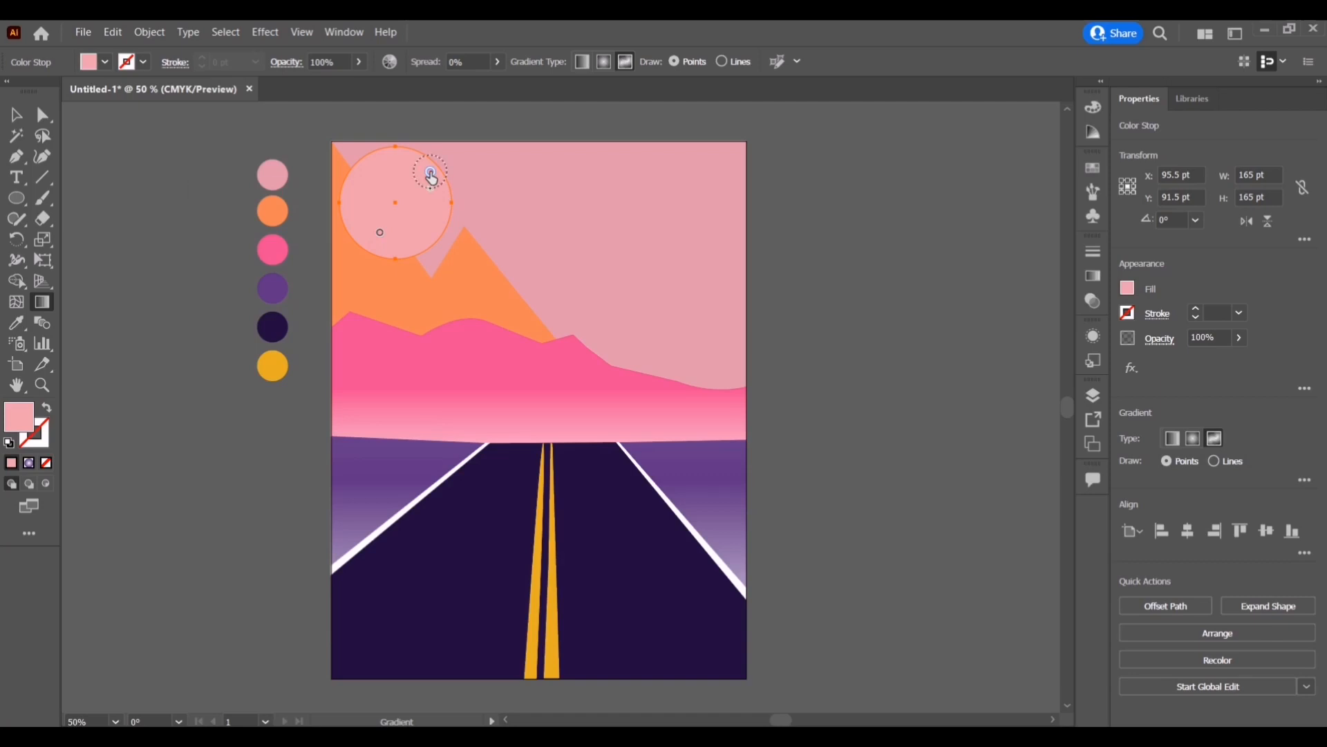
pyautogui.doubleClick(430, 174)
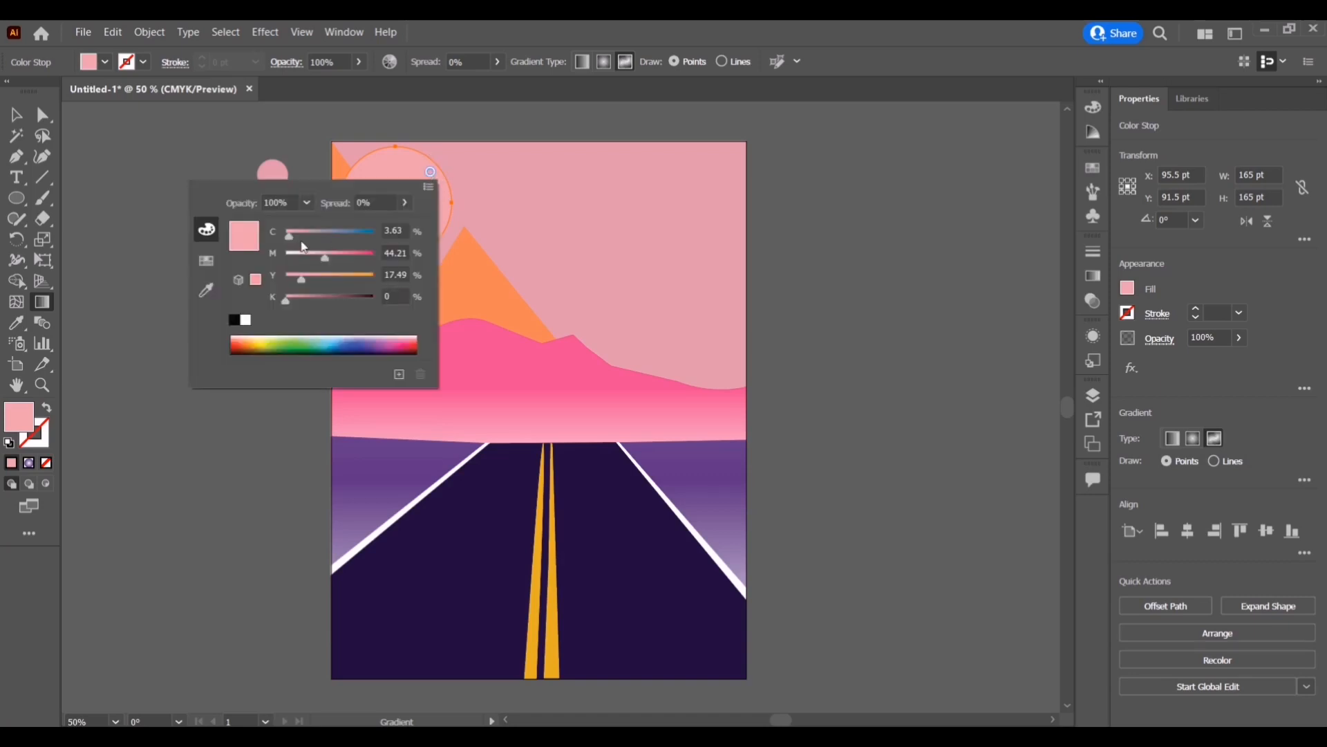
pyautogui.click(246, 321)
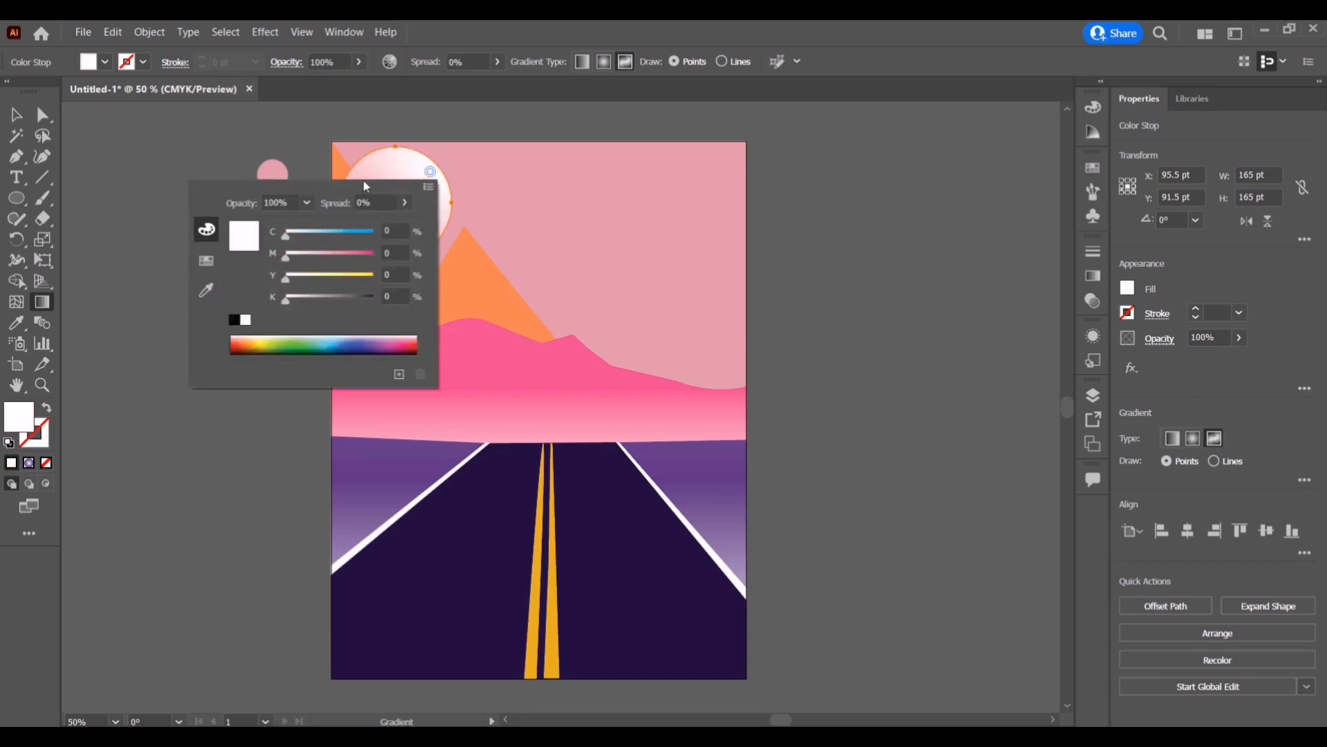
pyautogui.click(152, 334)
# - Set the lower-left pink stop's opacity to 0% and move it close to the circle's center
pyautogui.click(381, 235)
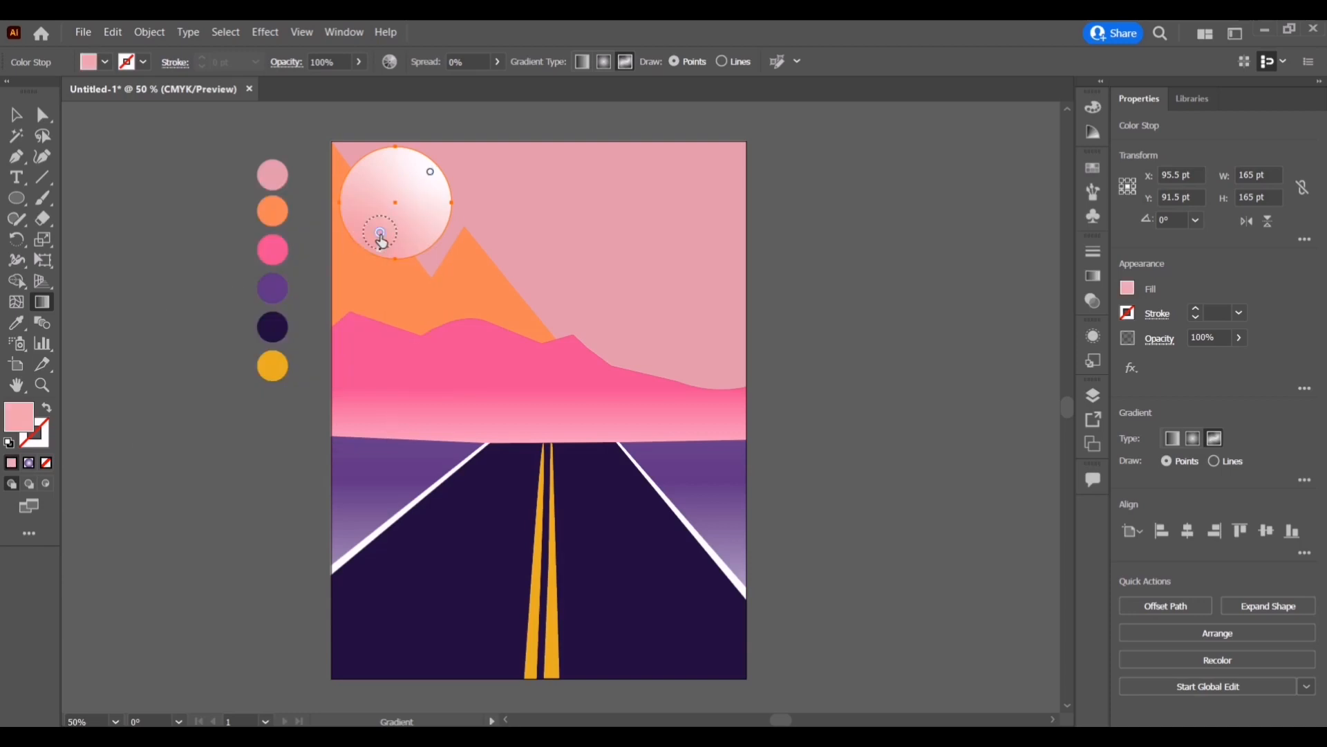
pyautogui.doubleClick(380, 235)
pyautogui.click(255, 263)
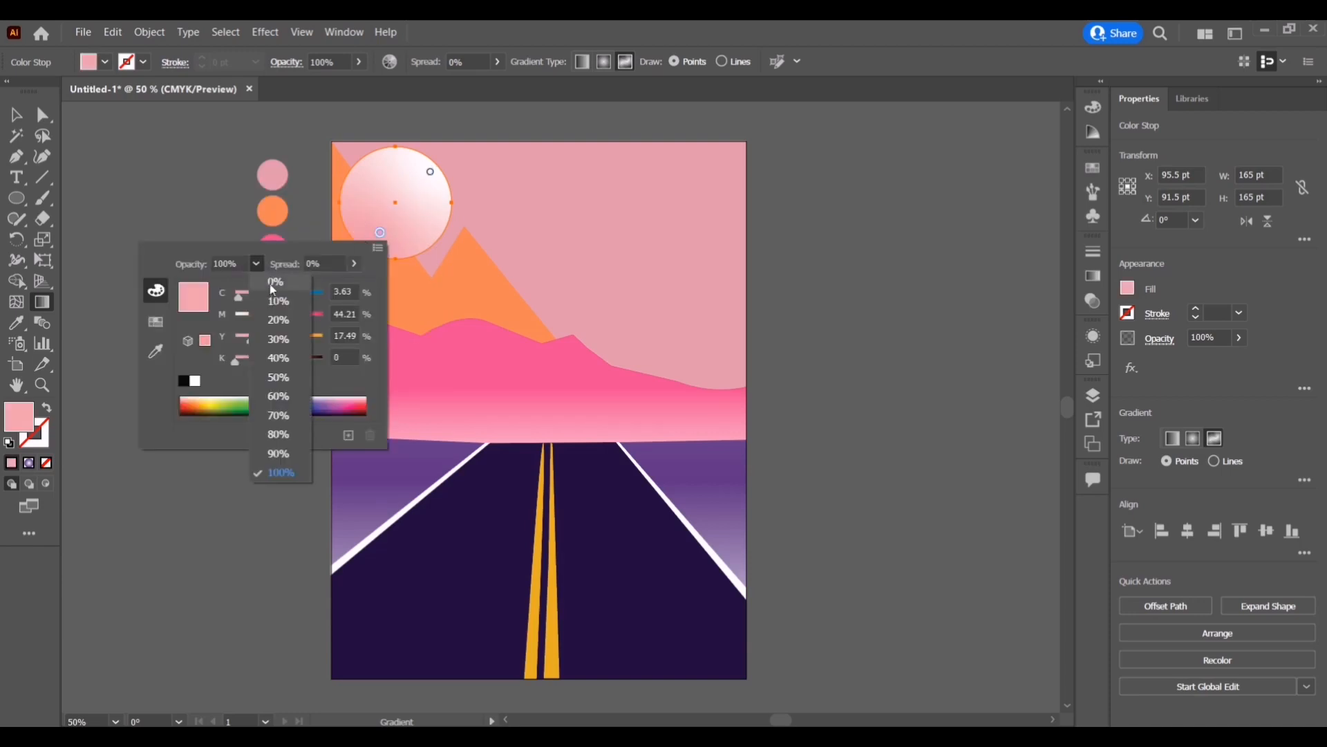
pyautogui.click(273, 464)
pyautogui.click(191, 219)
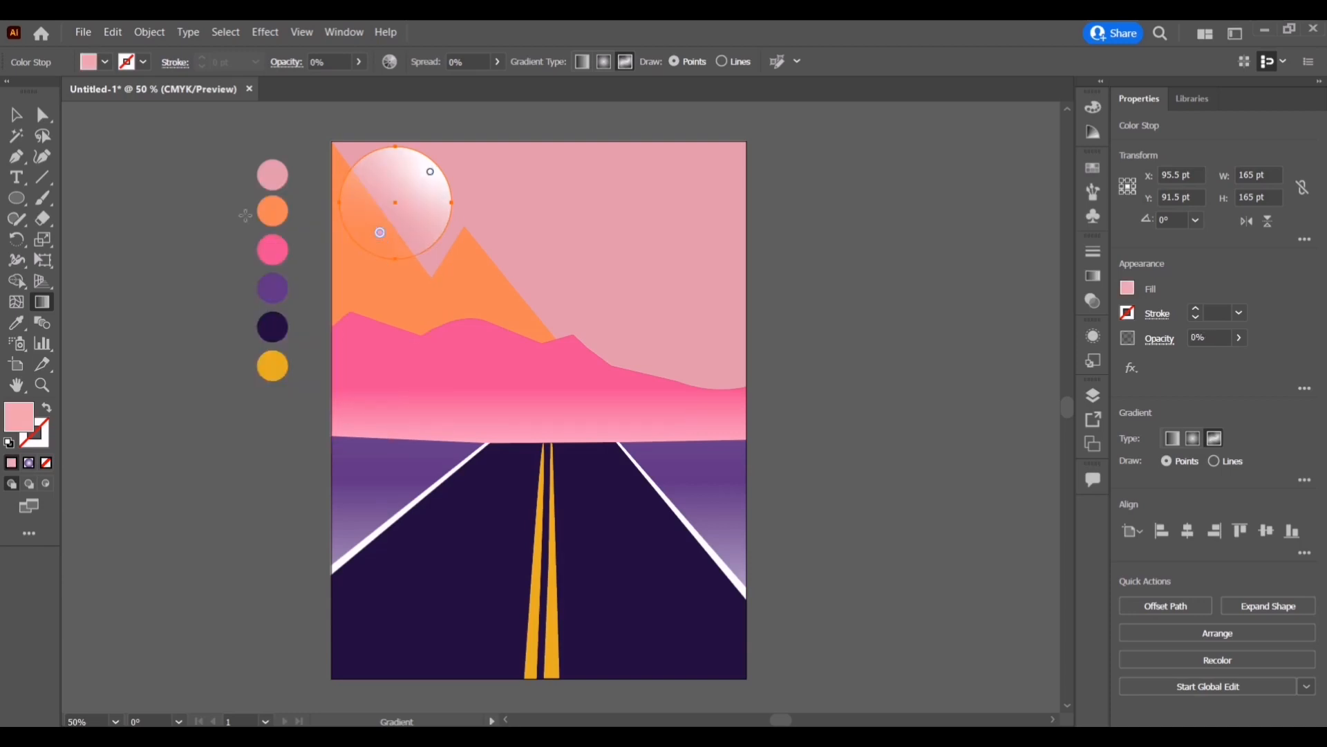
pyautogui.moveTo(381, 233); pyautogui.dragTo(399, 215)
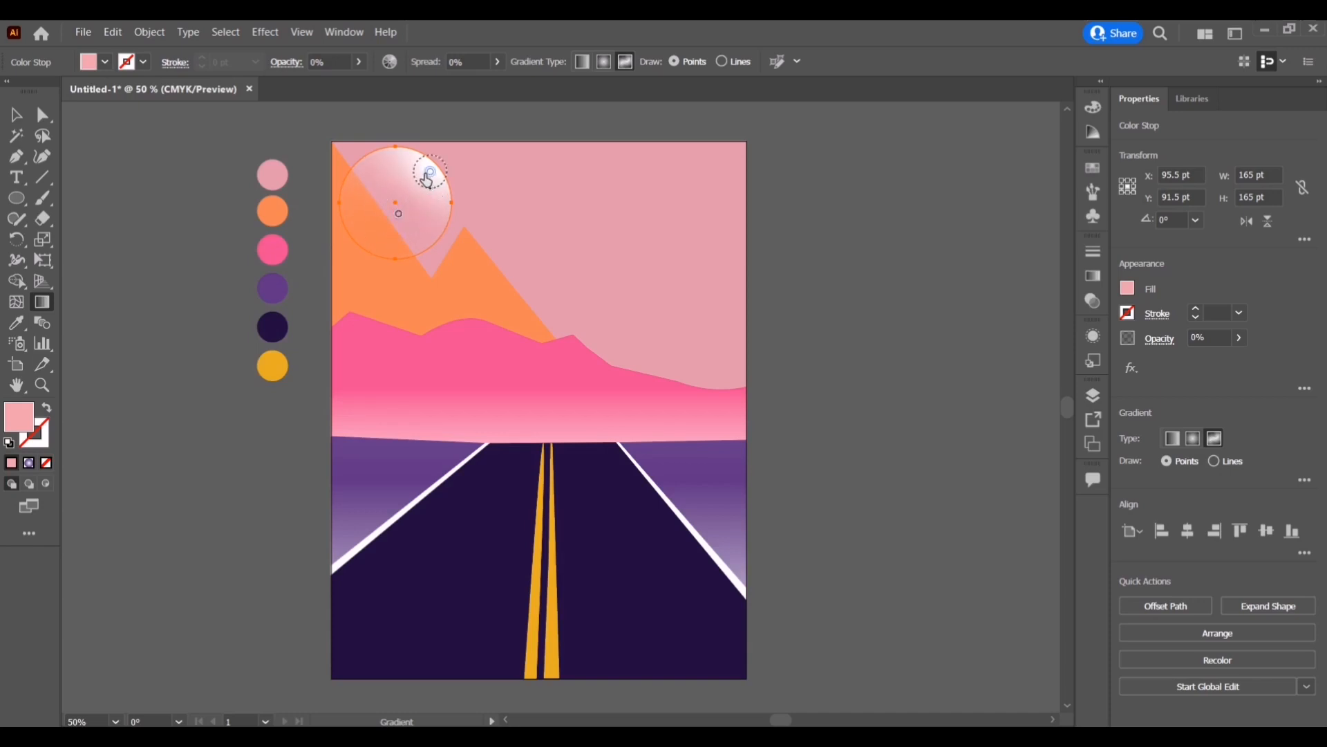
# - Add white gradient stops near the circle's right edge, upper left and center, and set the center stop's opacity to 30%
pyautogui.click(439, 207)
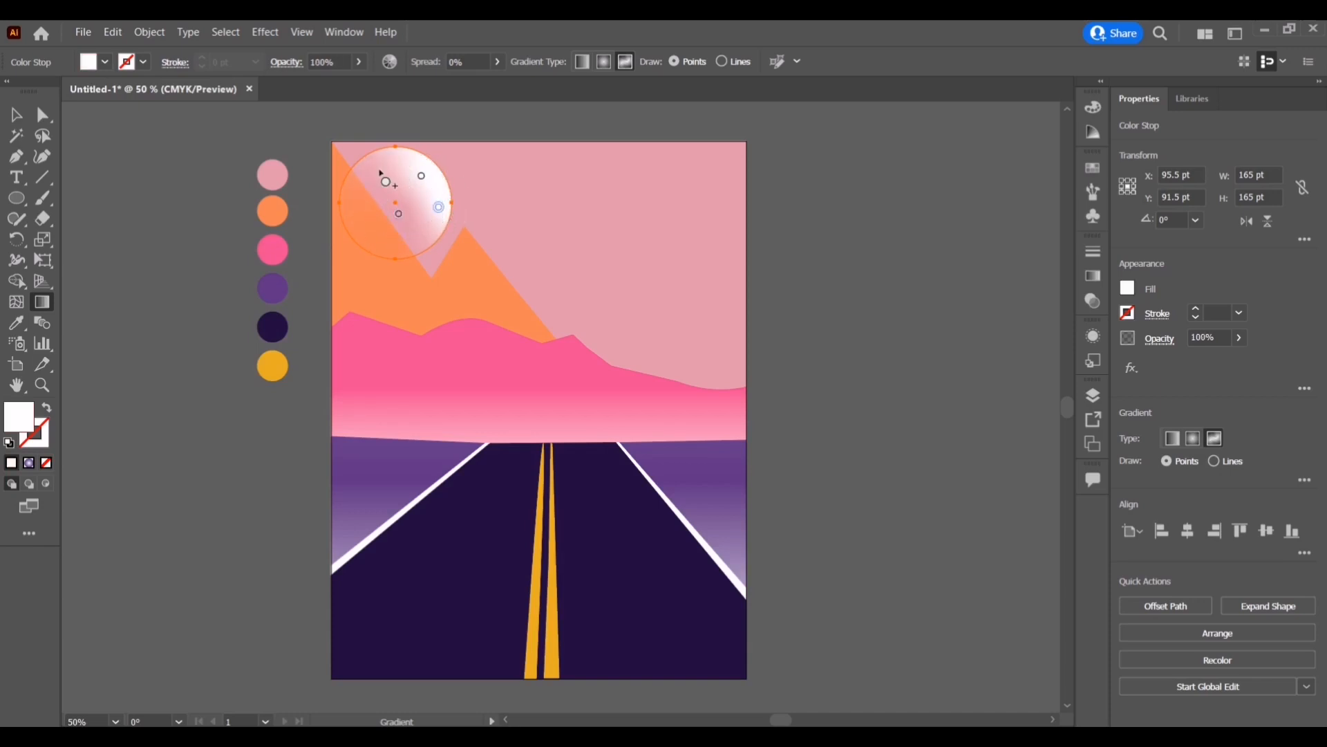
pyautogui.moveTo(386, 181)
pyautogui.mouseDown()
pyautogui.moveTo(367, 168)
pyautogui.moveTo(413, 183)
pyautogui.moveTo(399, 202)
pyautogui.mouseUp()
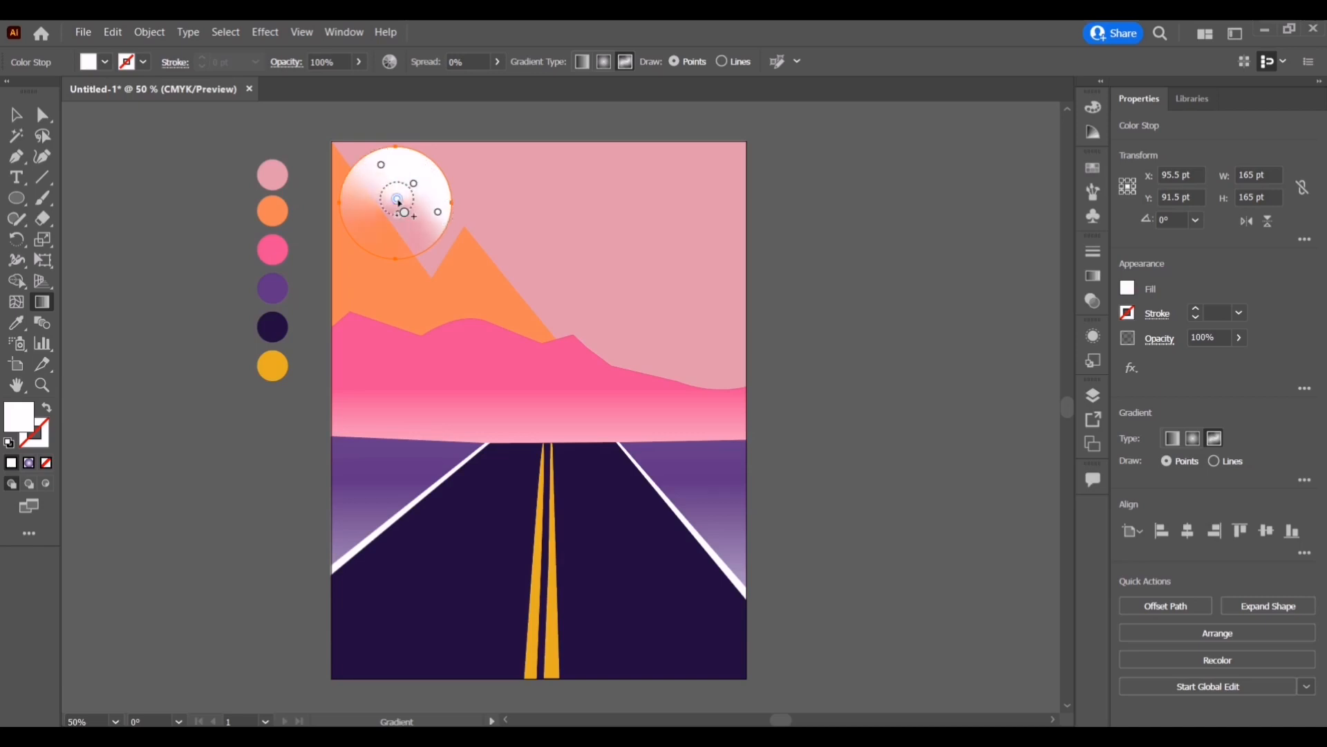
pyautogui.doubleClick(398, 202)
pyautogui.click(273, 229)
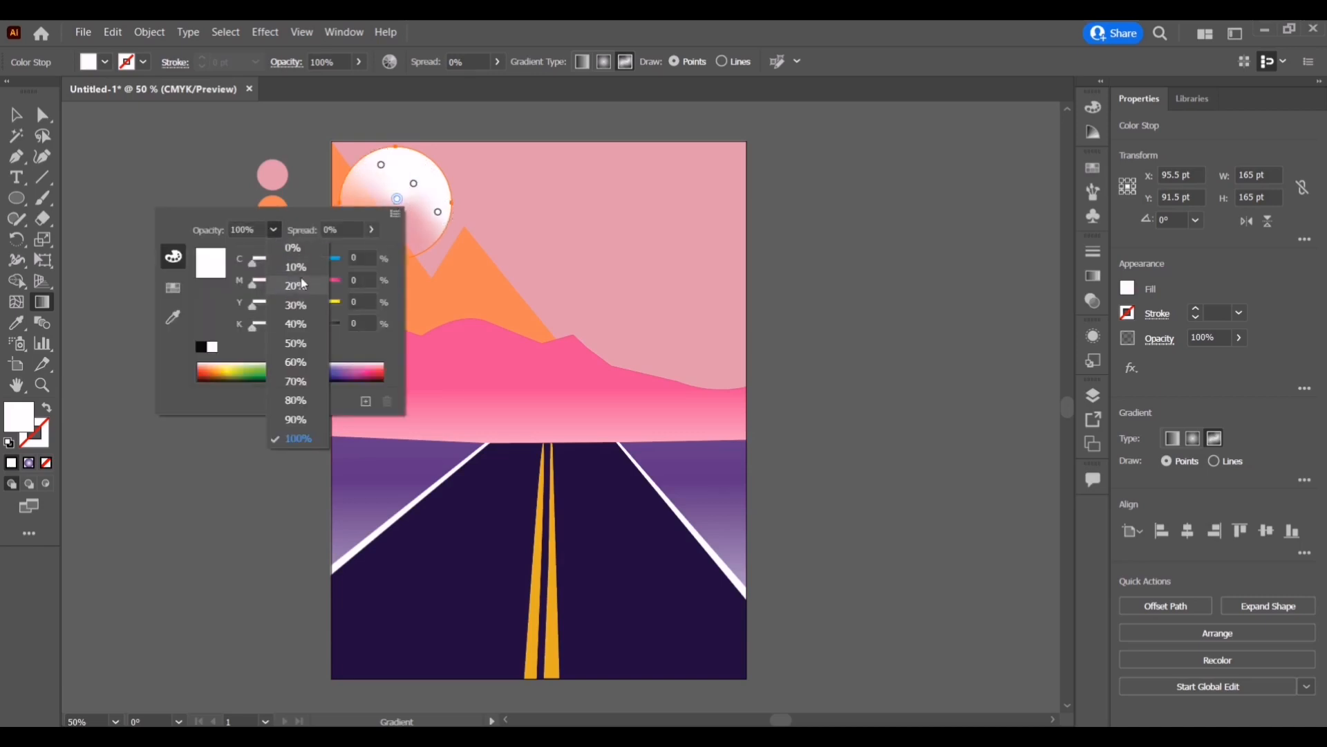
pyautogui.click(308, 307)
# - Set the opacity of the white stop near the circle's right edge to 20%
pyautogui.click(438, 213)
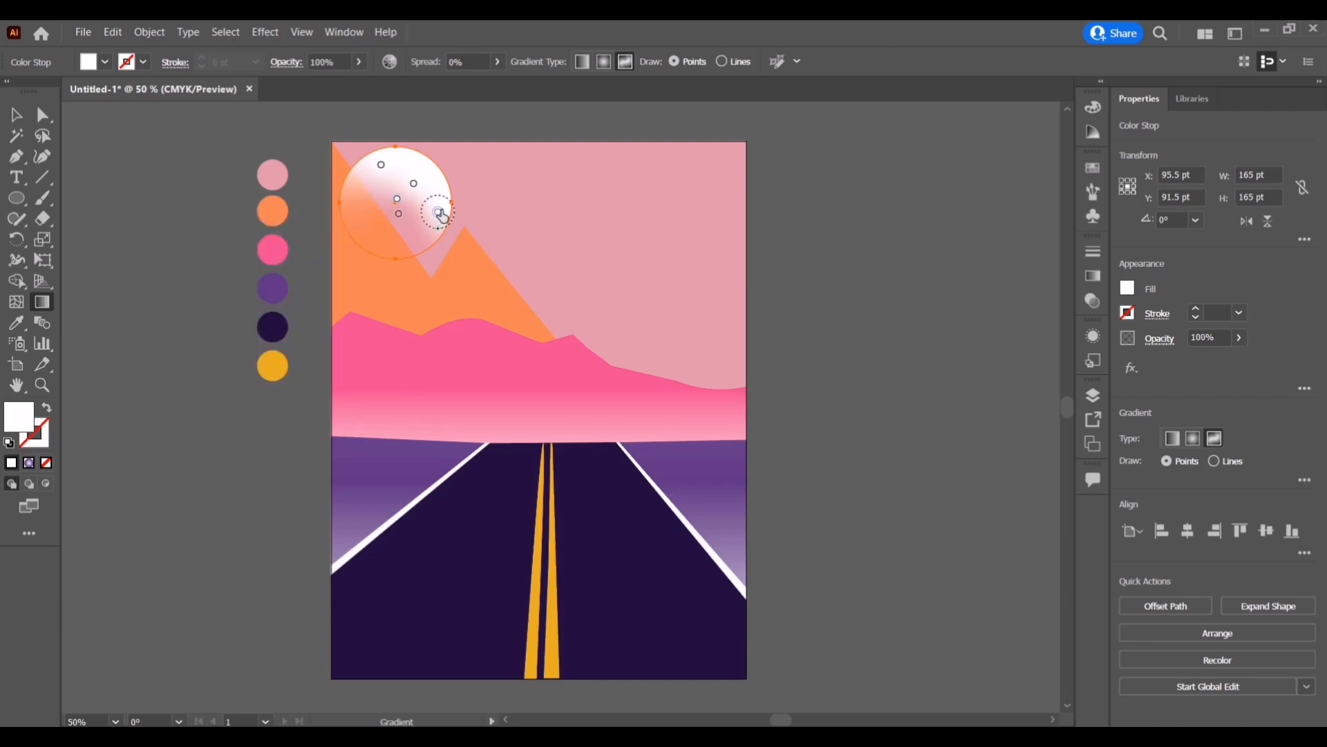
pyautogui.doubleClick(438, 214)
pyautogui.click(314, 243)
pyautogui.click(332, 297)
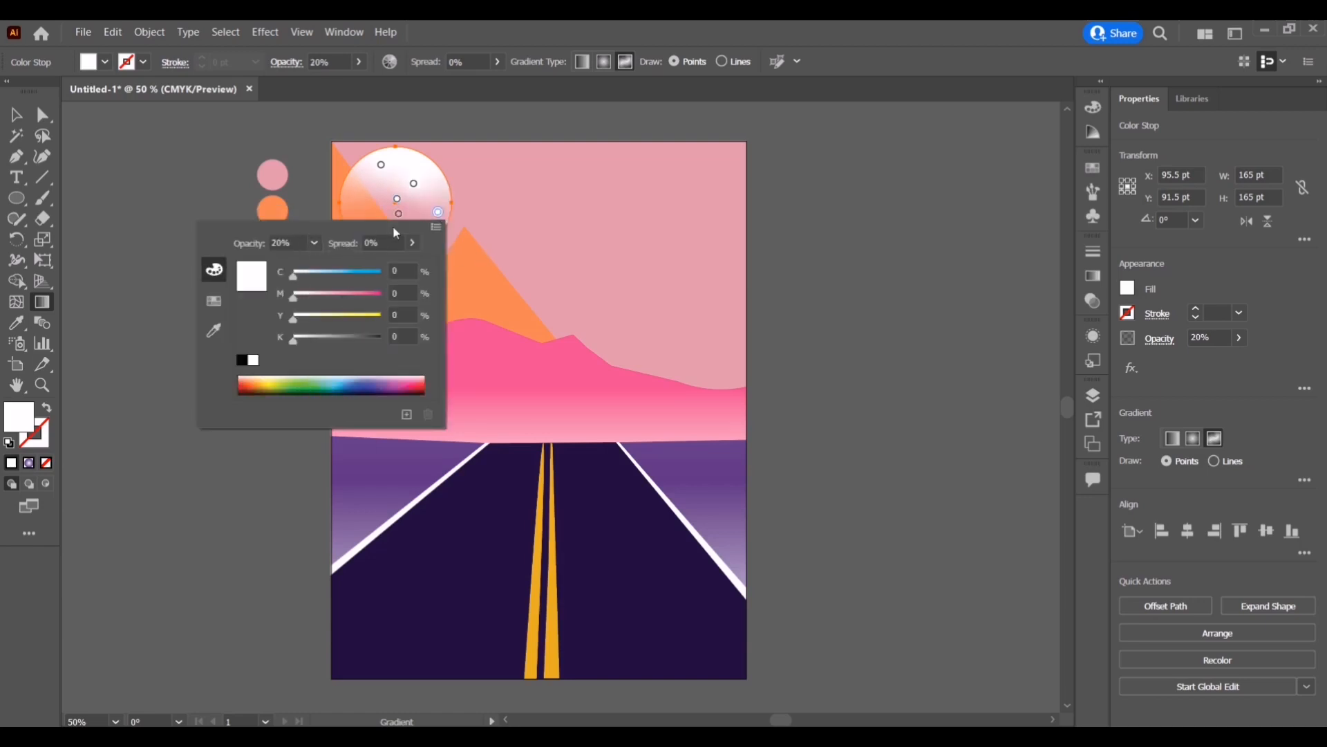
# - Lower the opacity of the white stop above the circle's center and of the one at its upper left
pyautogui.click(414, 183)
pyautogui.doubleClick(414, 183)
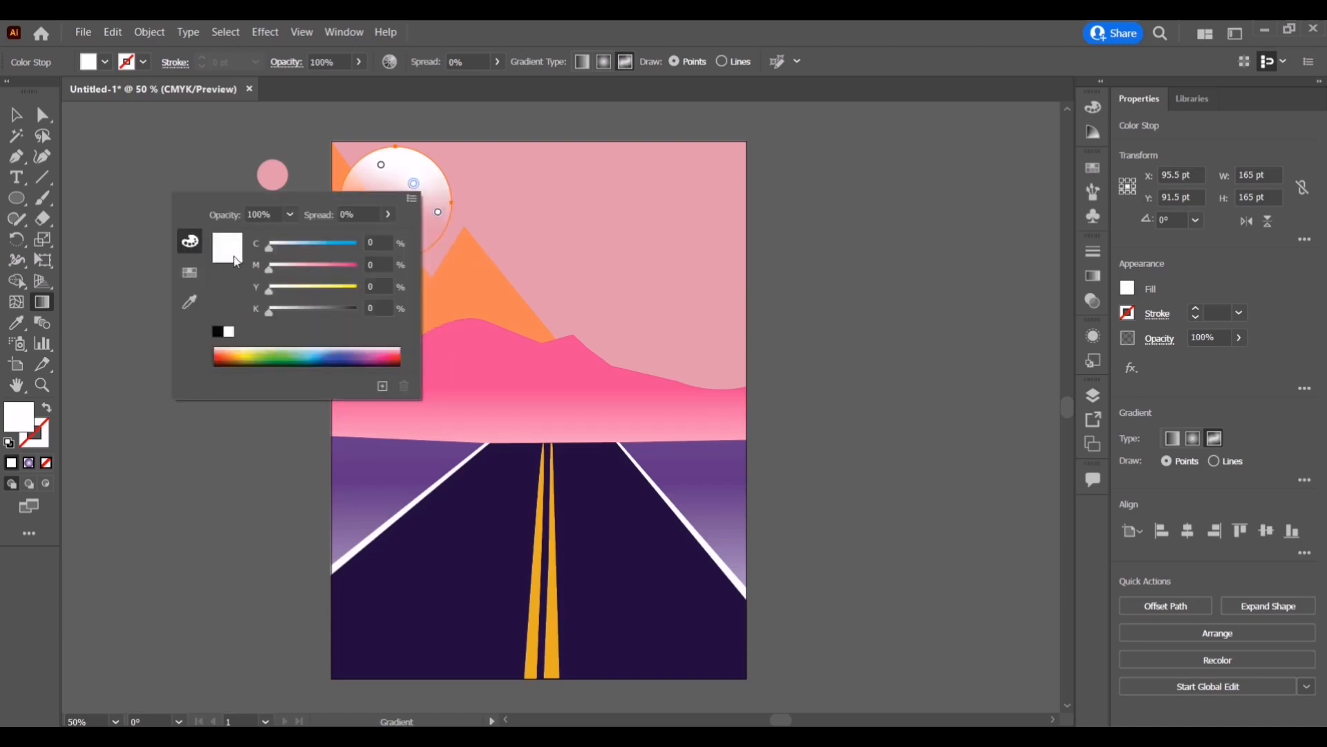
pyautogui.click(291, 215)
pyautogui.click(317, 273)
pyautogui.doubleClick(381, 165)
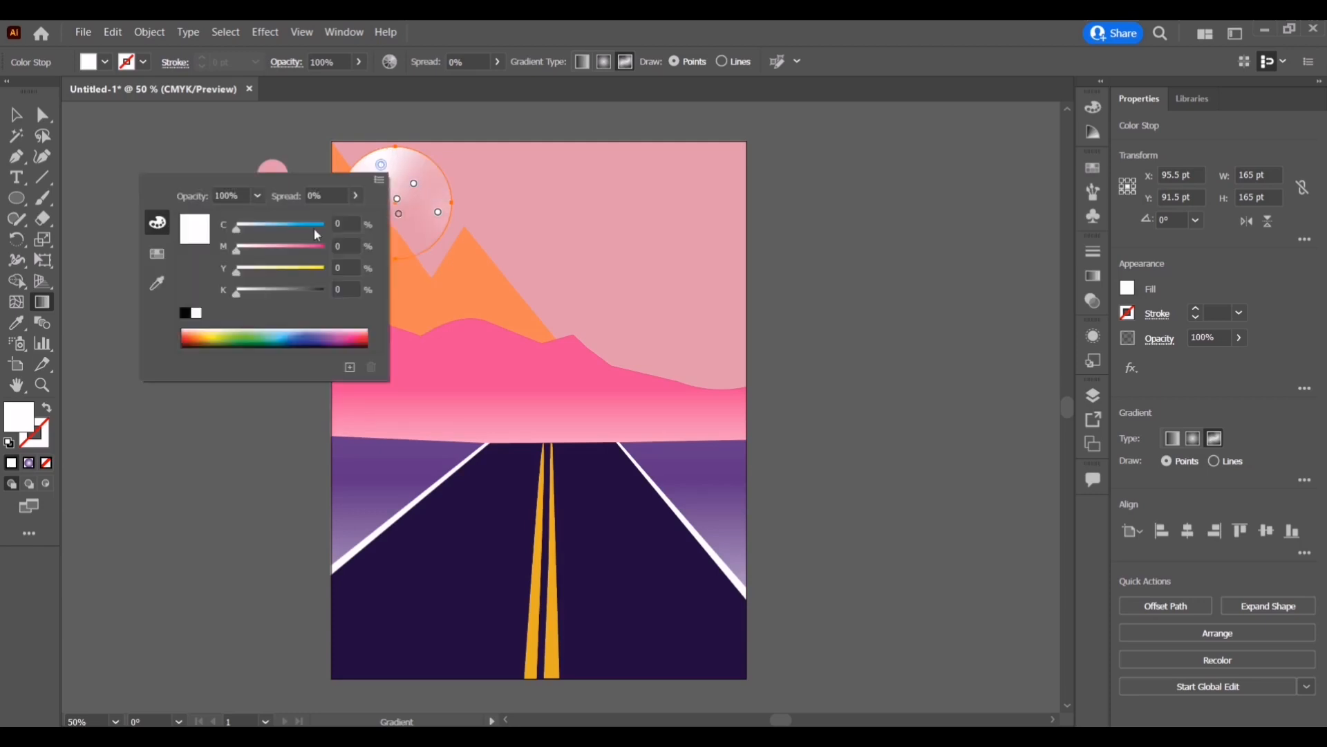
pyautogui.click(258, 196)
pyautogui.click(289, 260)
# - Add a semi-transparent white stop at the circle's upper-right edge and reduce the center stop's opacity to 10%
pyautogui.click(434, 169)
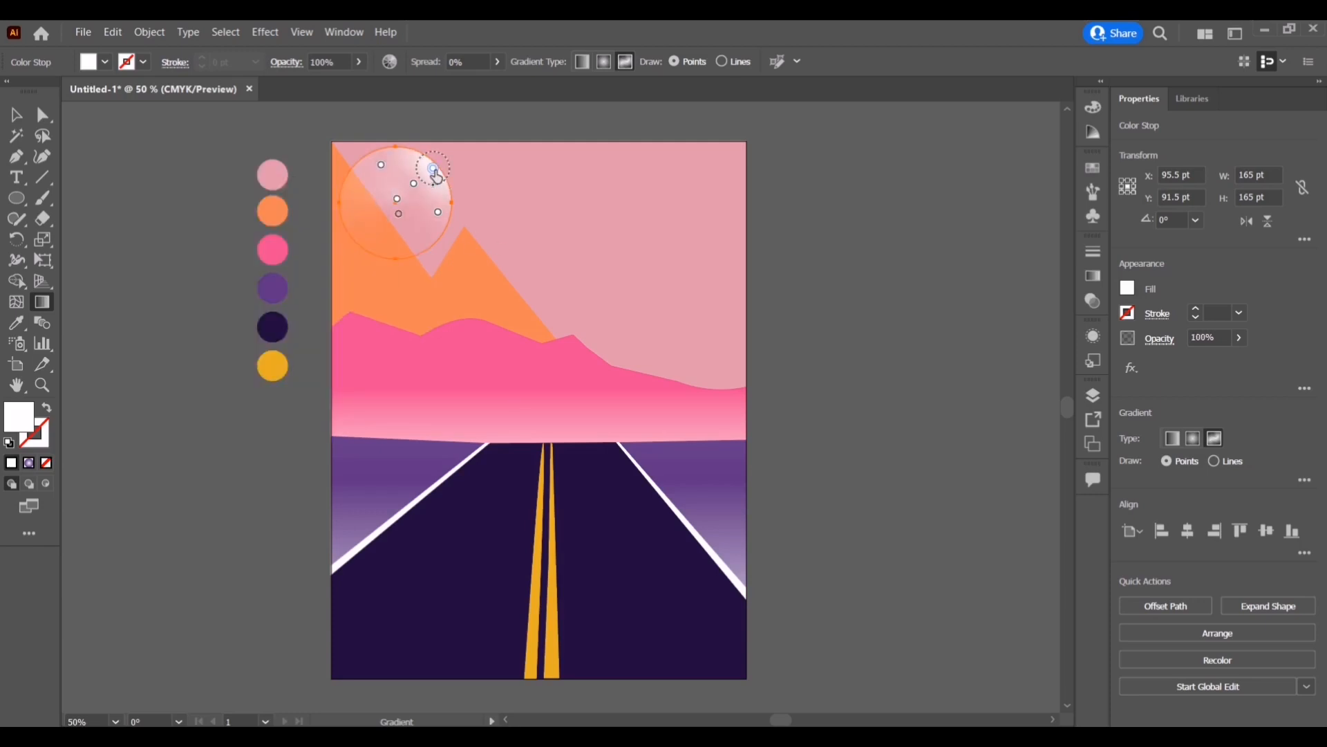
pyautogui.doubleClick(432, 170)
pyautogui.click(313, 200)
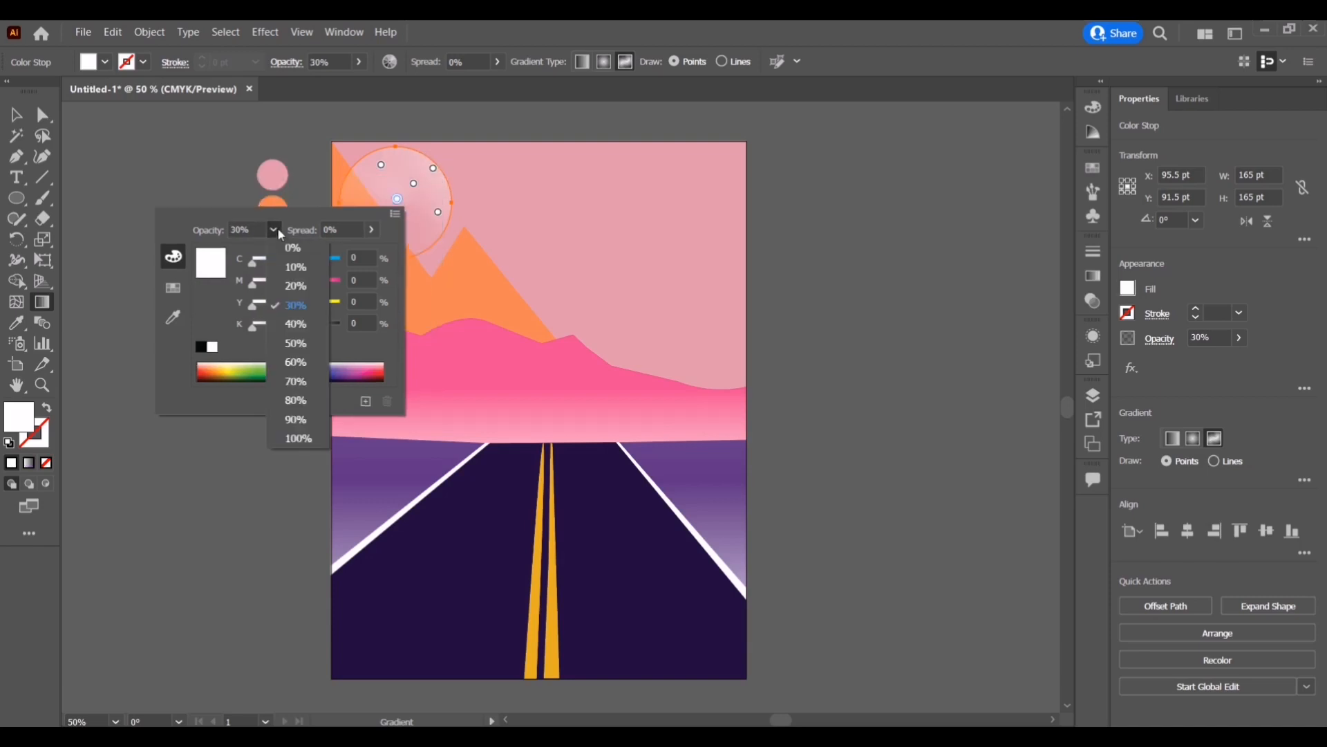
pyautogui.click(299, 438)
# - Add a white stop near the circle's top edge with 30% opacity and finish editing the gradient
pyautogui.click(413, 161)
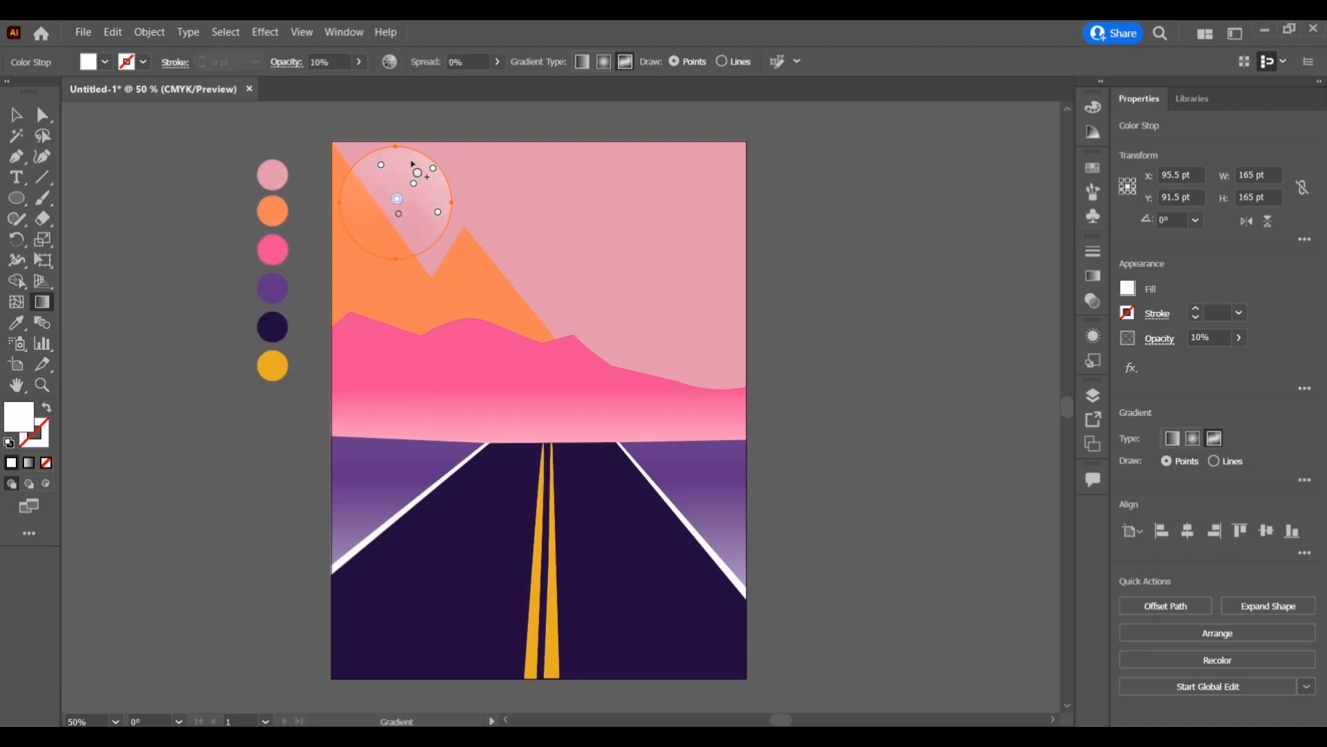
pyautogui.doubleClick(413, 161)
pyautogui.click(287, 189)
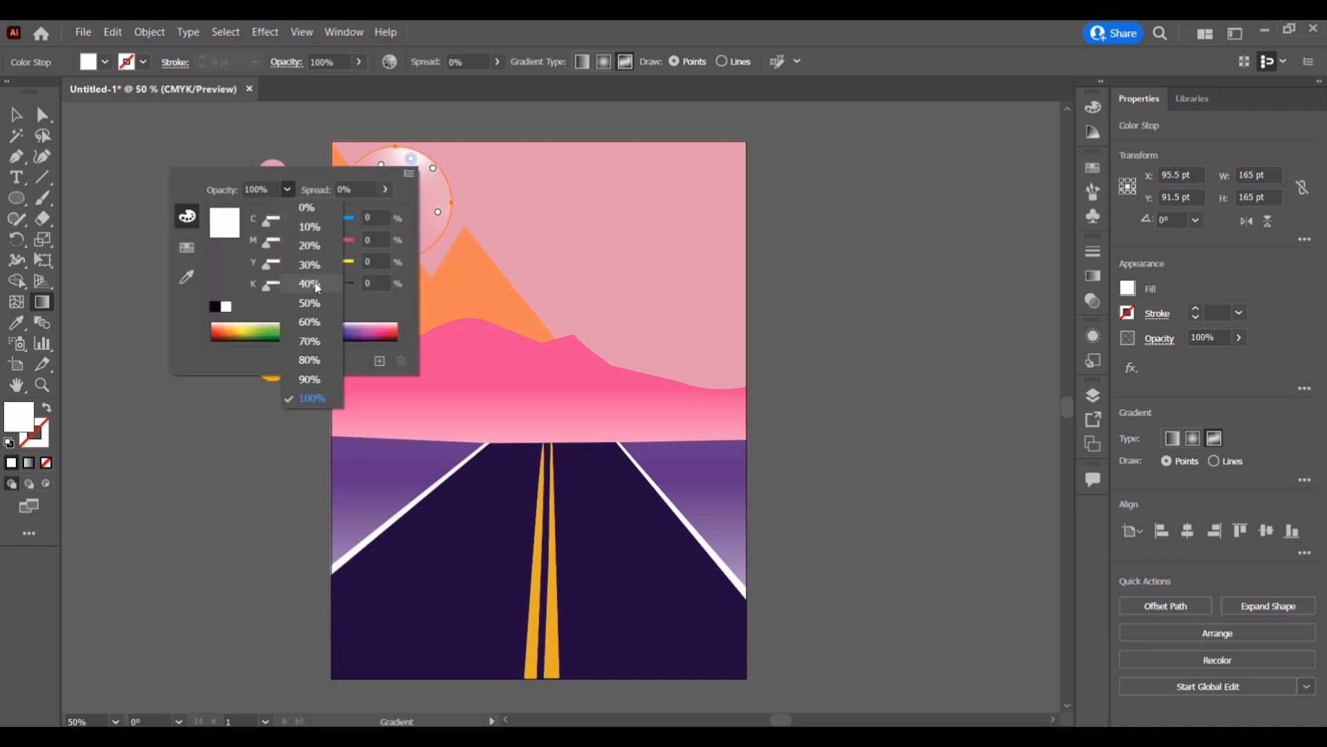
pyautogui.click(304, 266)
pyautogui.click(471, 136)
pyautogui.press('v')
pyautogui.click(131, 172)
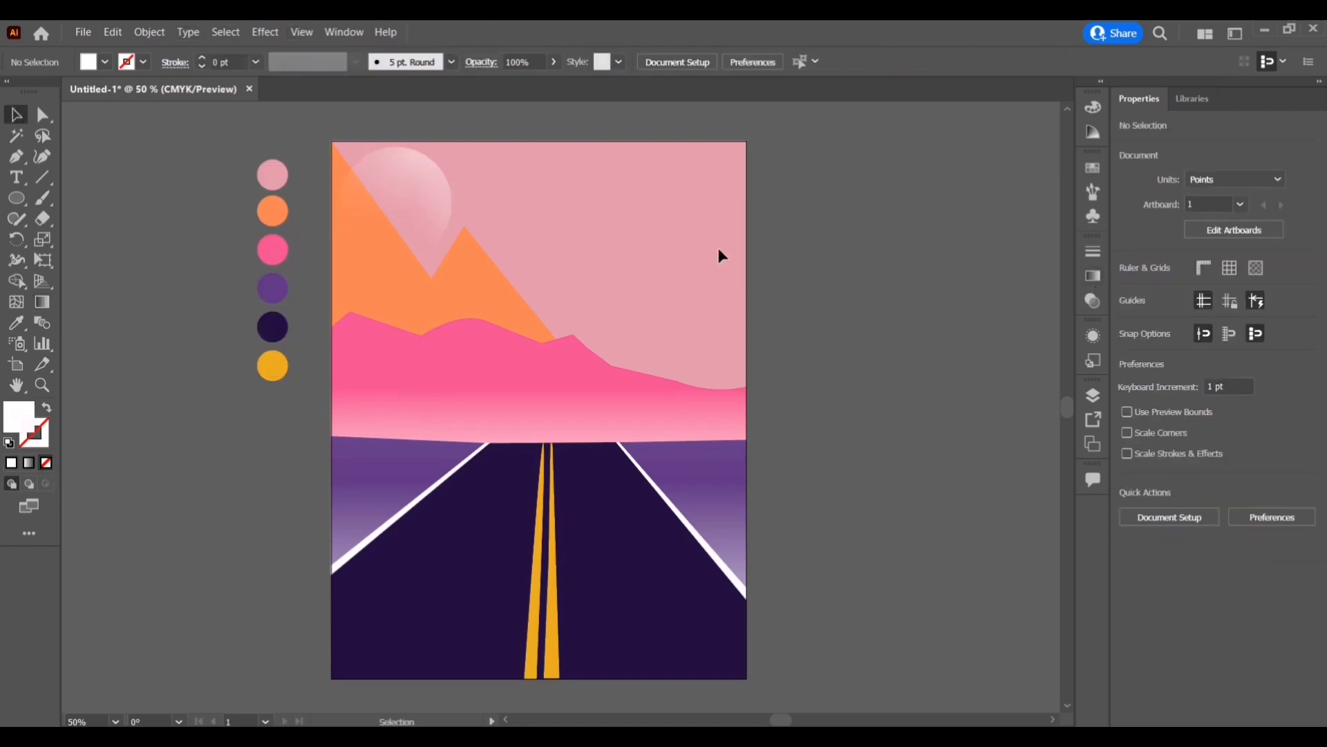
# - Move the circle's layer (Layer 9) below the orange mountain's Layer 4 so the circle sits behind the peaks
pyautogui.click(434, 202)
pyautogui.click(1093, 394)
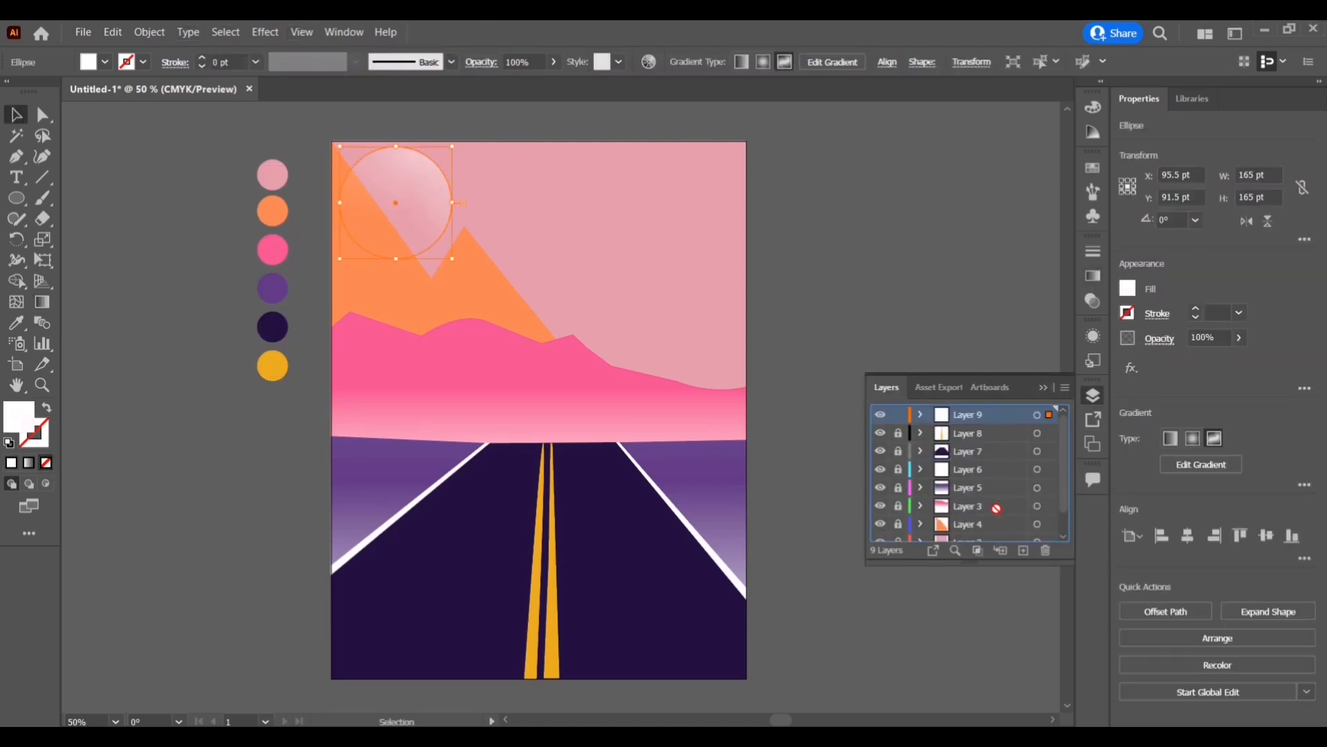
pyautogui.moveTo(996, 509); pyautogui.dragTo(982, 534)
pyautogui.click(904, 287)
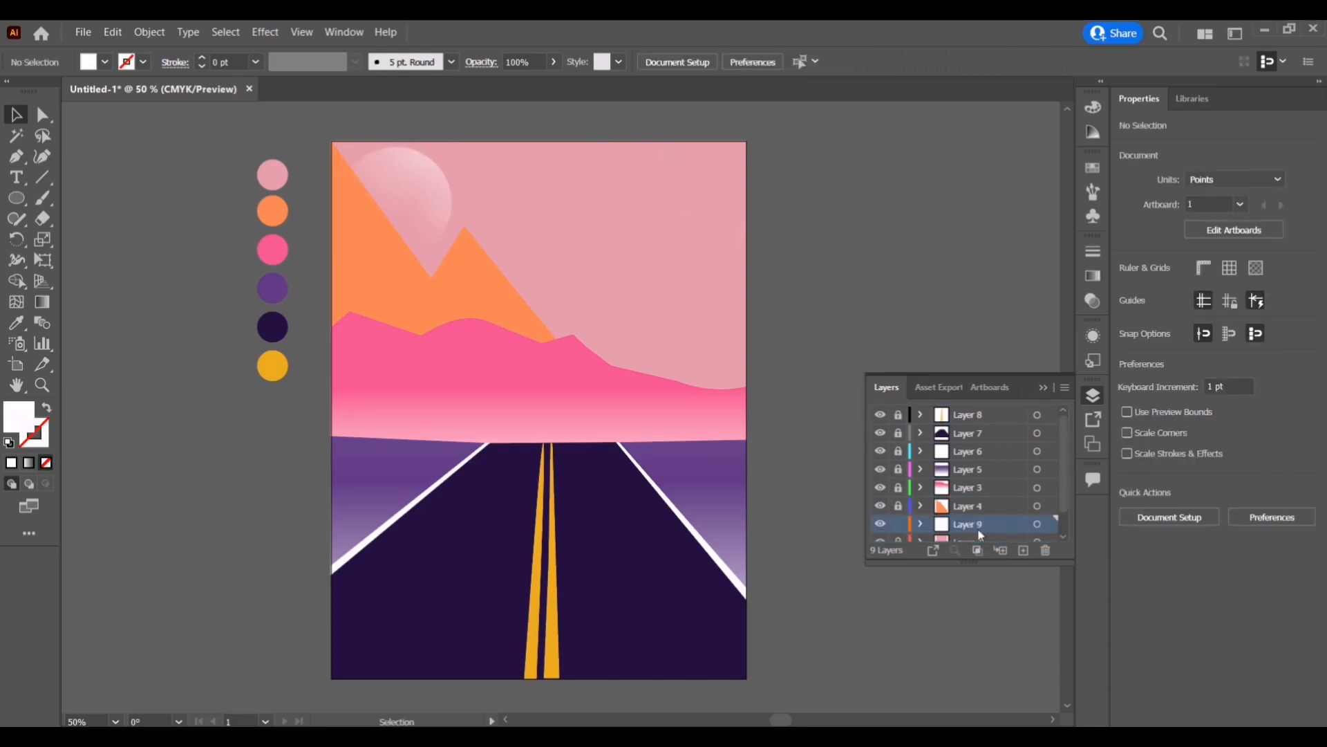
# - Add a new layer above Layer 8 and start a white cloud outline in the upper-right sky with its peak, right lobe and flat base
pyautogui.click(992, 415)
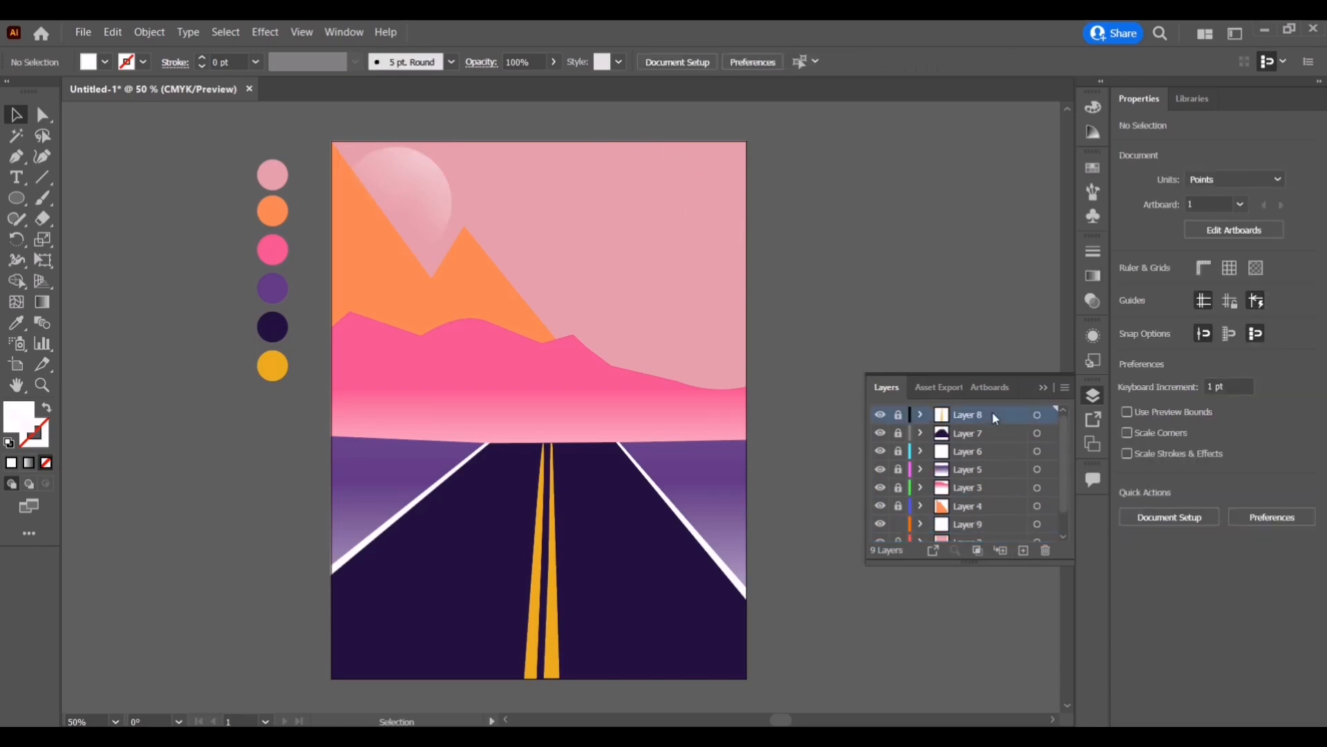
pyautogui.click(1024, 550)
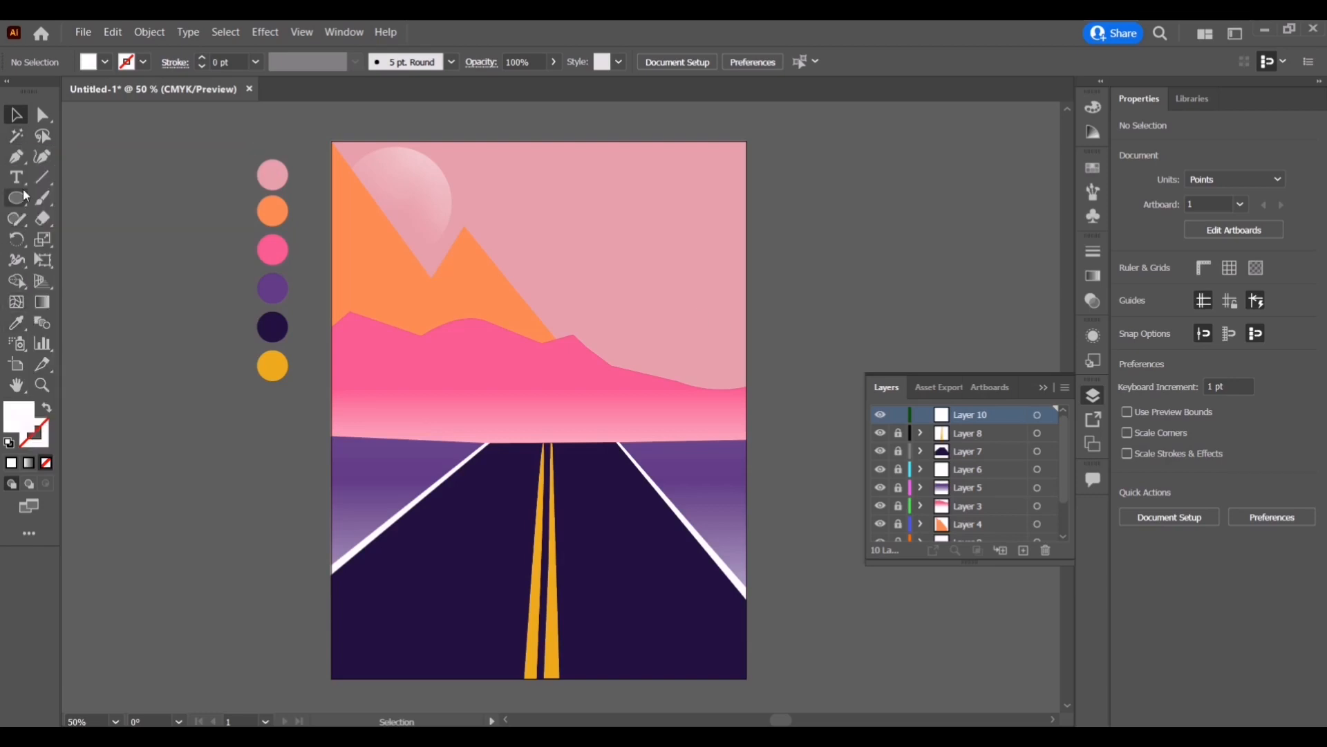
pyautogui.click(17, 157)
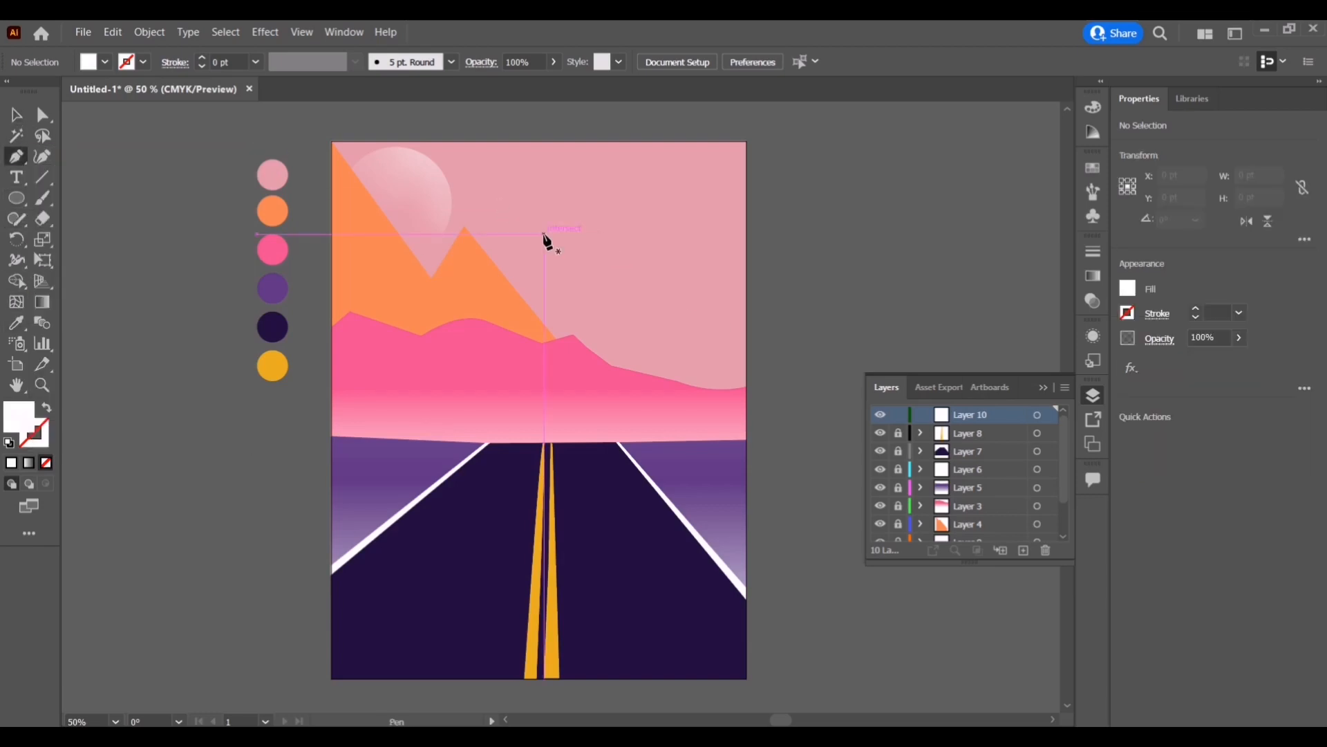
pyautogui.click(595, 203)
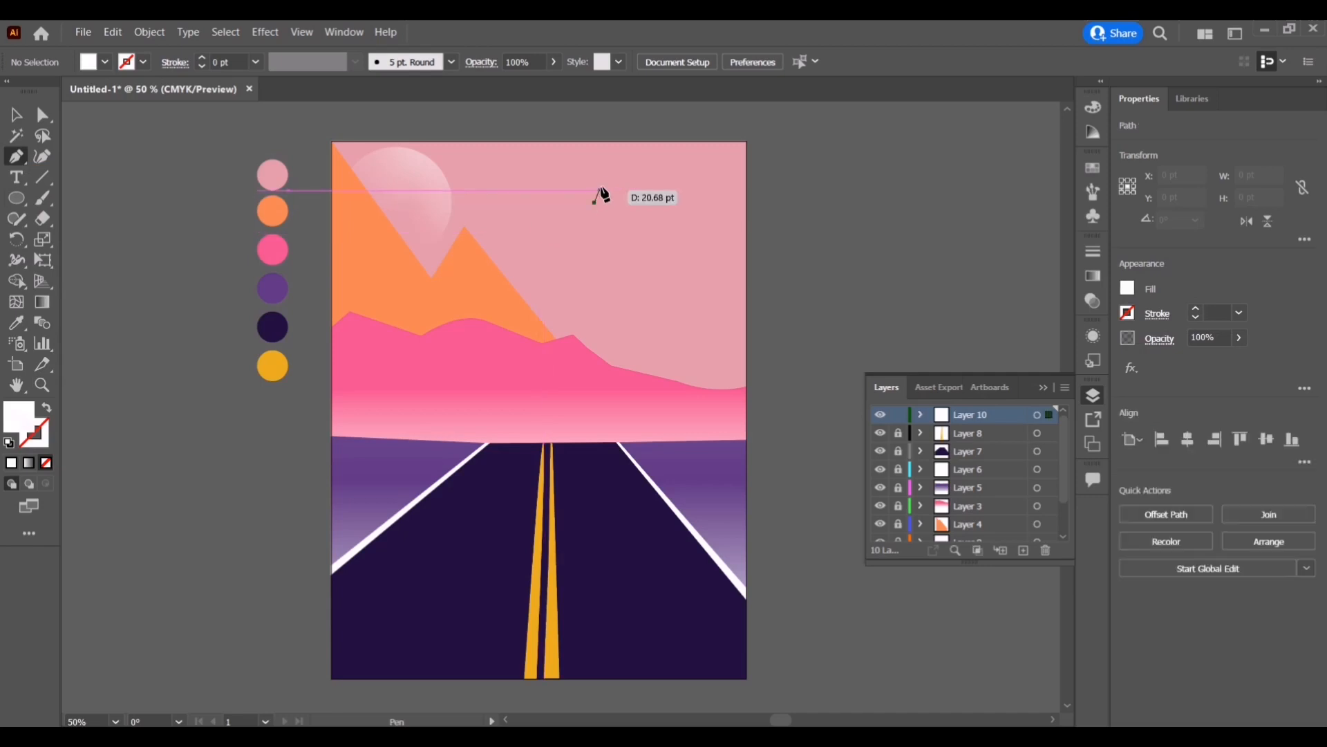
pyautogui.click(631, 174)
pyautogui.click(662, 203)
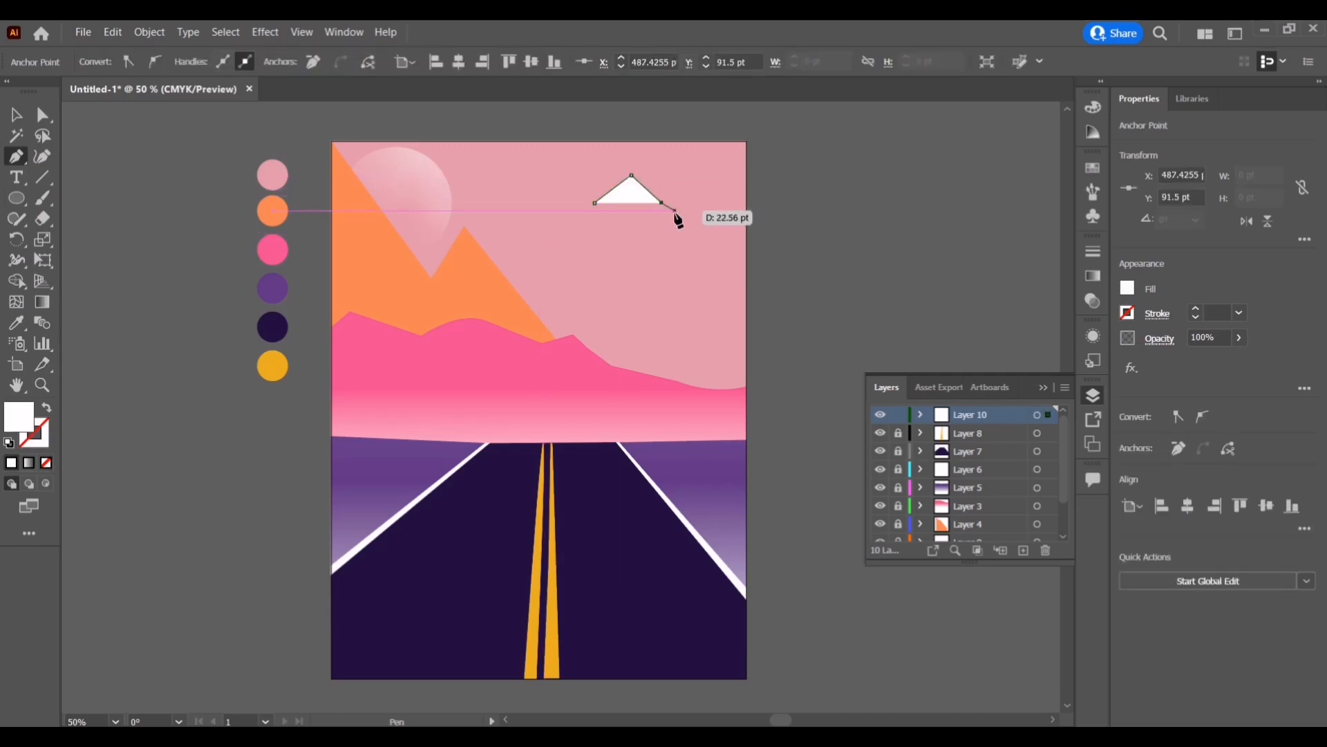
pyautogui.click(670, 206)
pyautogui.click(694, 200)
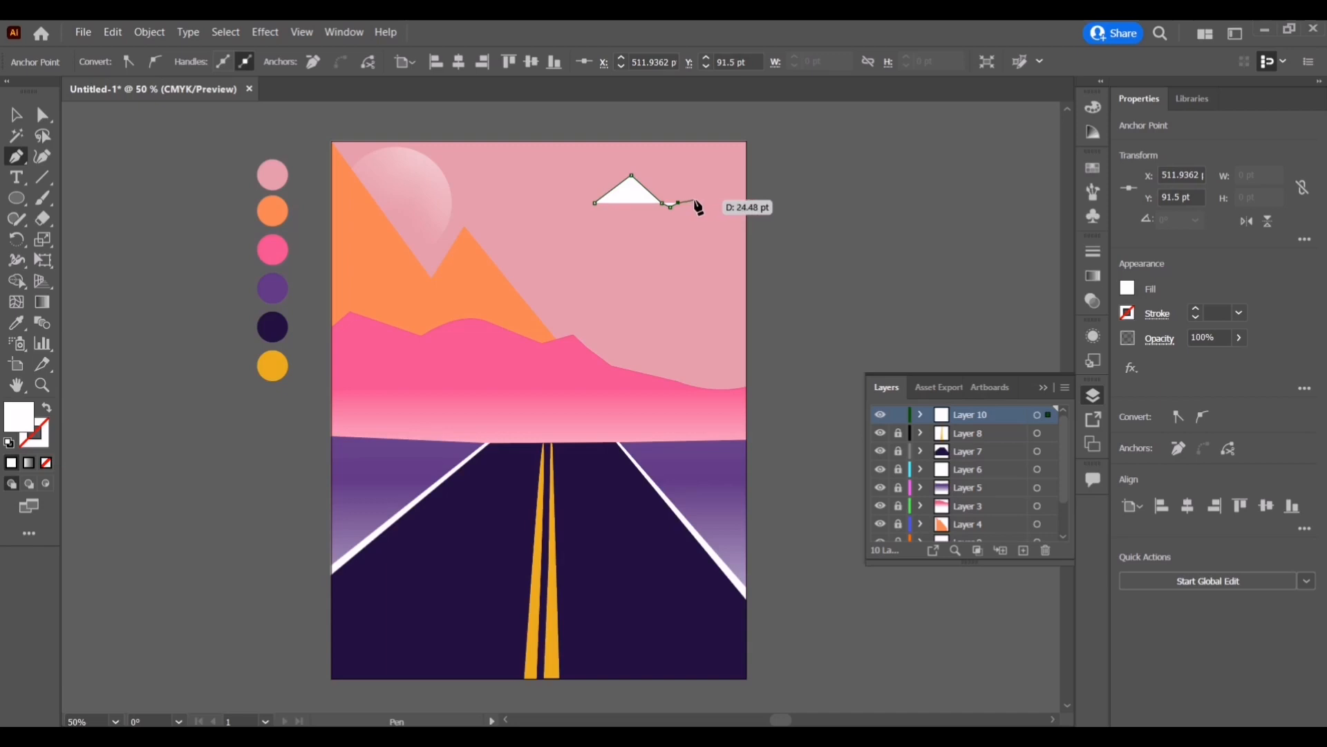
pyautogui.click(710, 216)
pyautogui.click(706, 233)
pyautogui.click(685, 235)
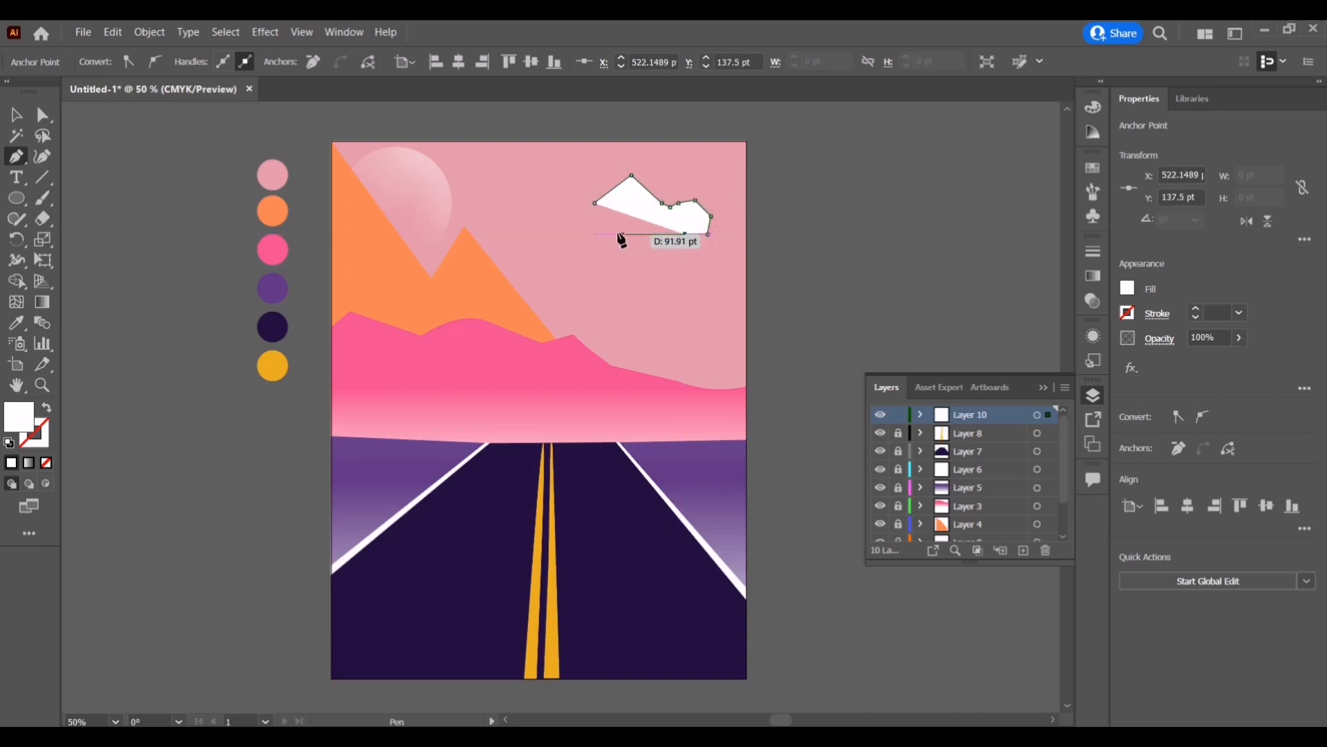
pyautogui.click(579, 235)
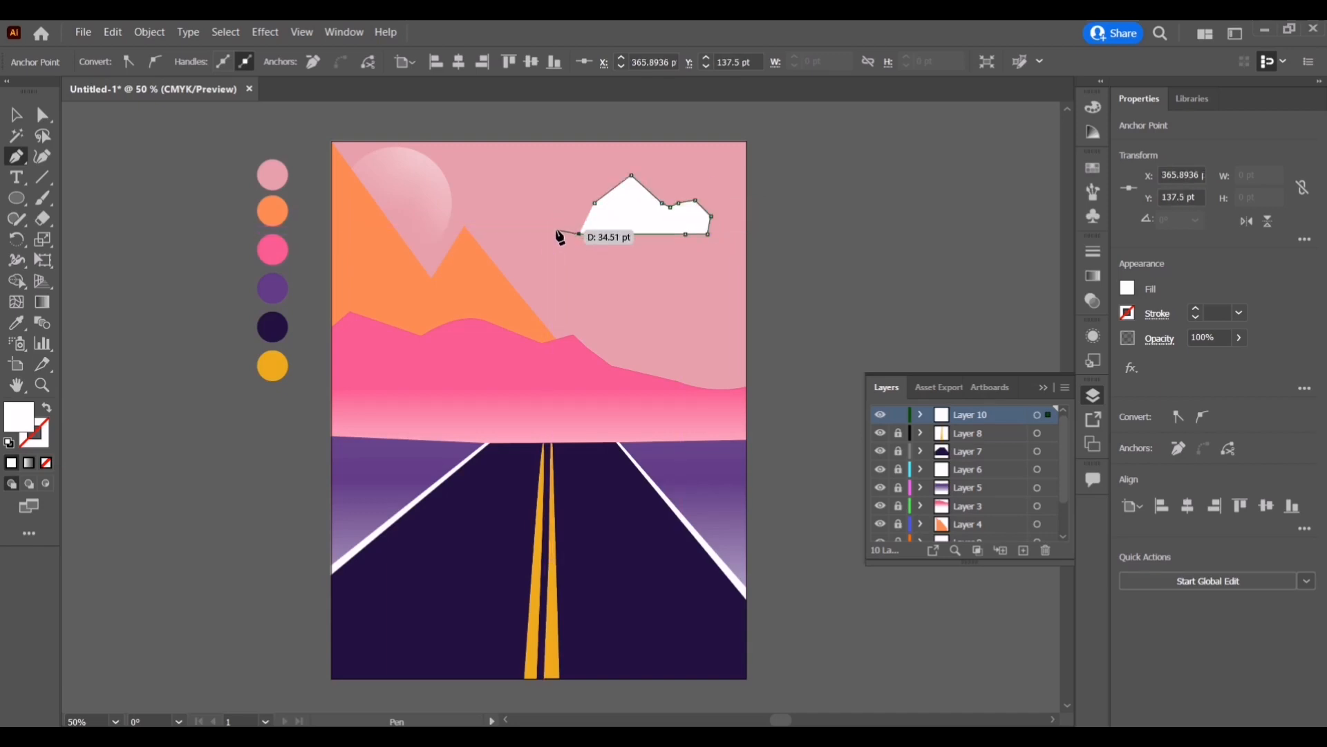
# - Complete the cloud outline with a smaller left lobe that joins back to the central peak
pyautogui.click(559, 231)
pyautogui.click(552, 218)
pyautogui.click(558, 209)
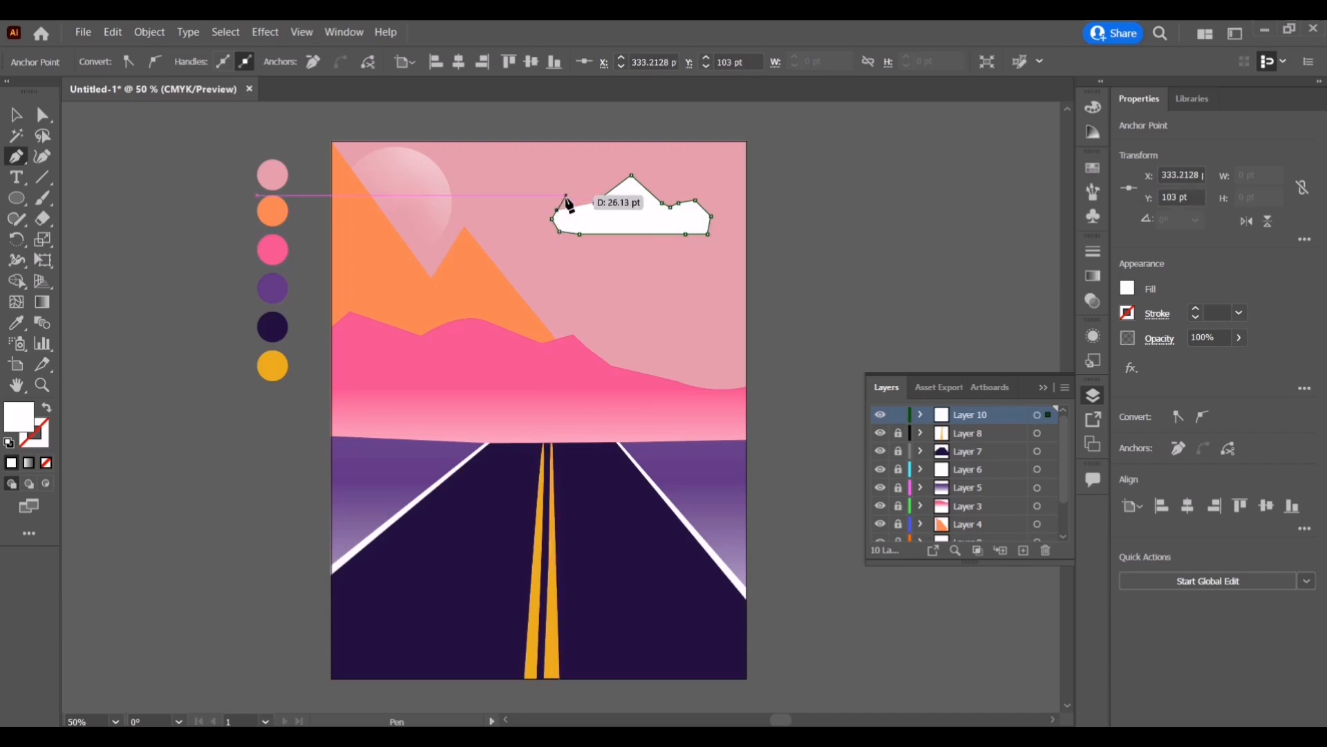
pyautogui.click(566, 195)
pyautogui.click(581, 195)
pyautogui.click(587, 202)
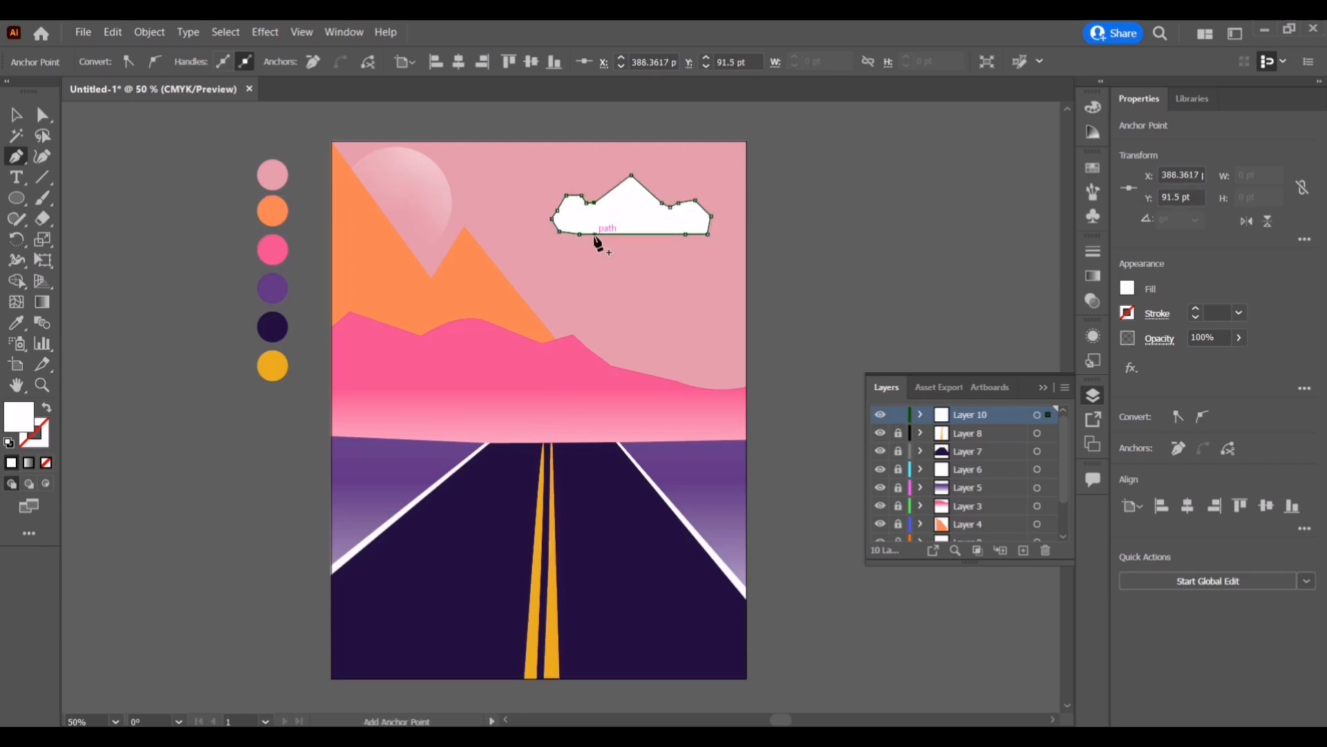
# - Round the cloud's central peak, side lobes and lower corners with the Curvature tool
pyautogui.click(43, 156)
pyautogui.doubleClick(631, 177)
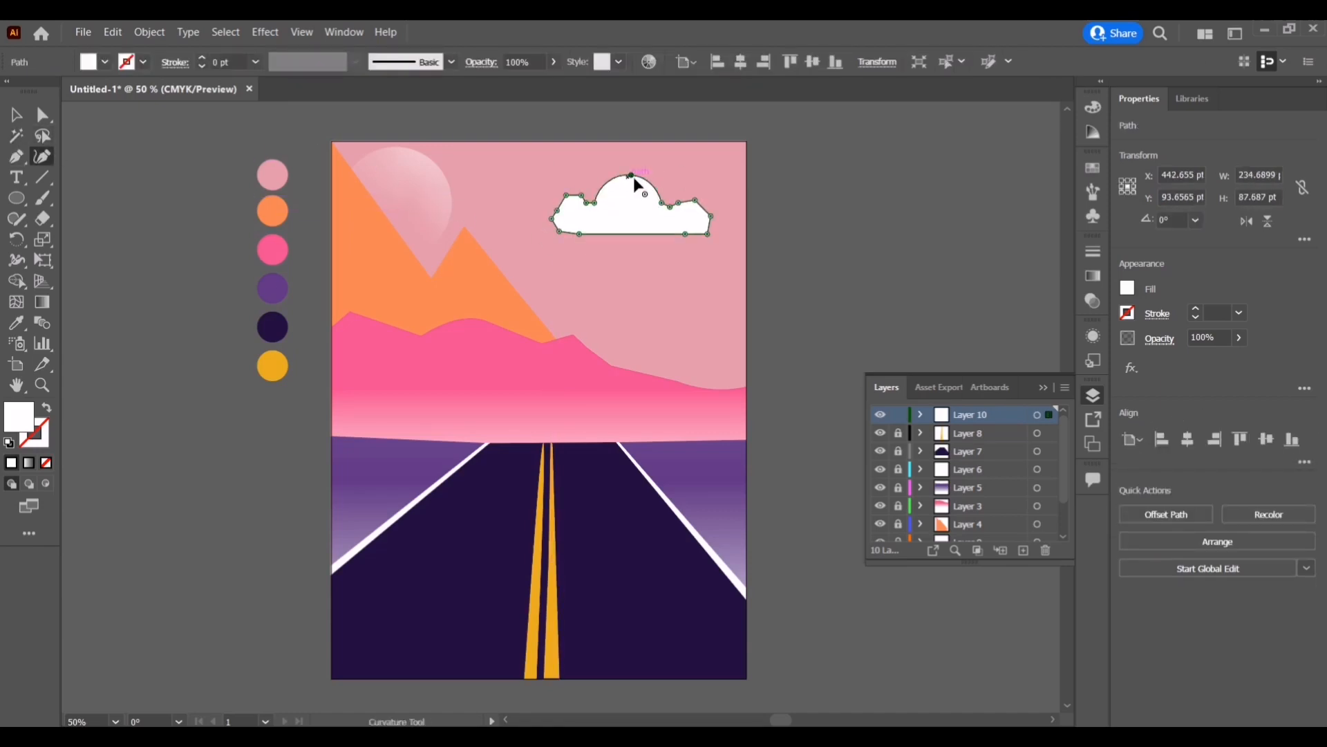
pyautogui.doubleClick(660, 202)
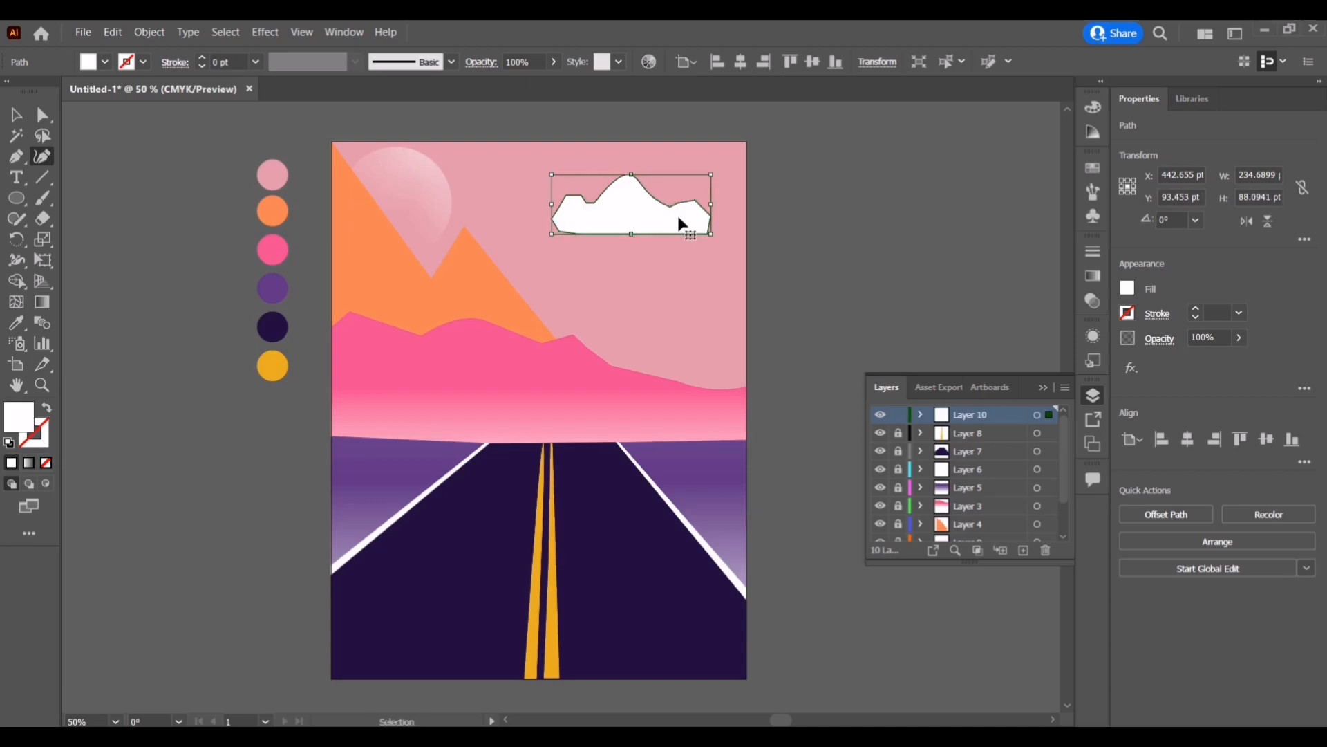
pyautogui.click(566, 195)
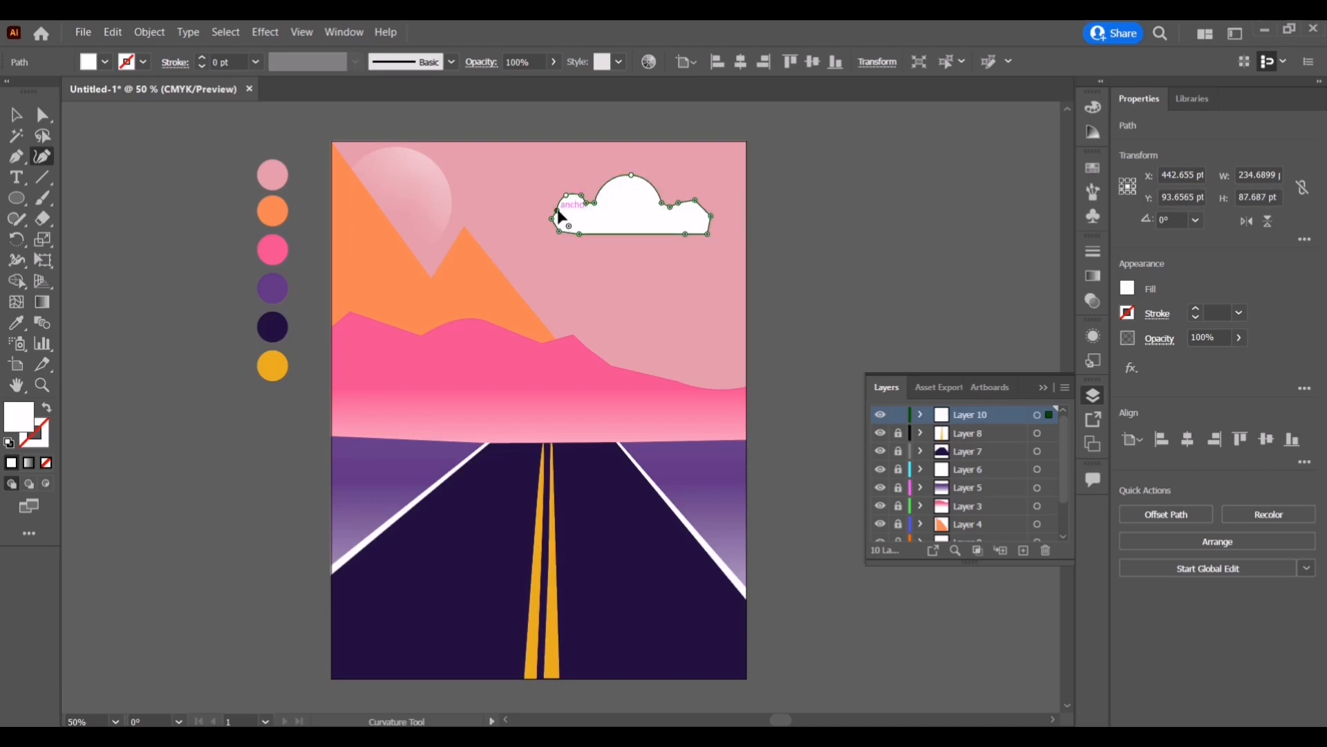
pyautogui.doubleClick(560, 219)
pyautogui.press('v')
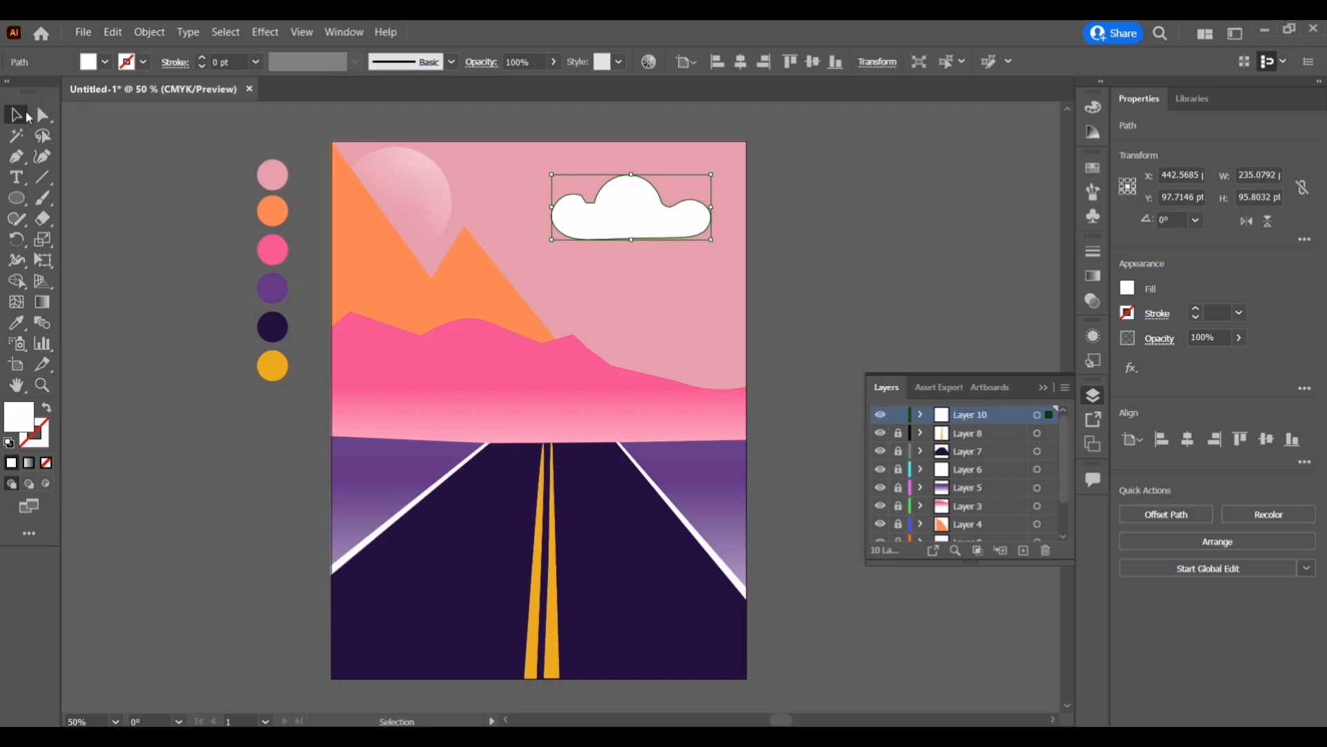
# - Move the cloud over the artboard's right edge and scale it down to about 189 by 83 pt
pyautogui.moveTo(618, 208); pyautogui.dragTo(699, 218)
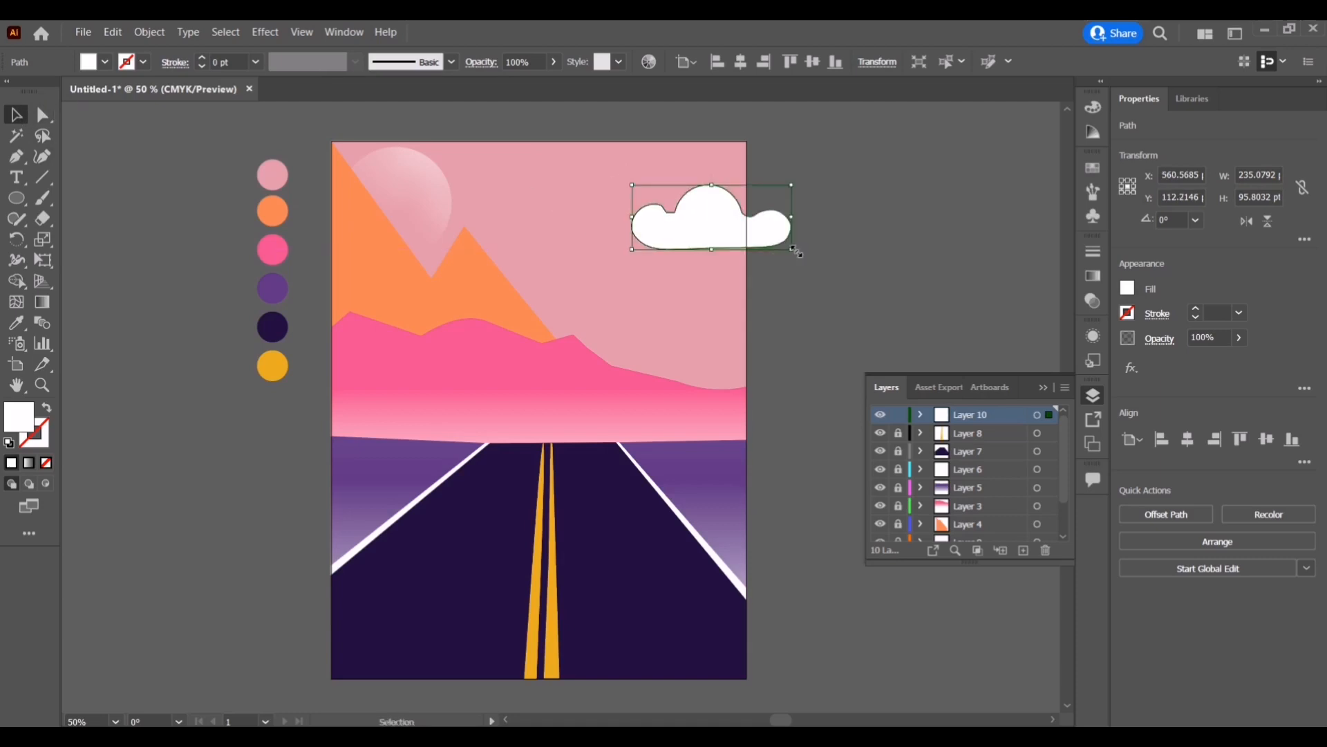
pyautogui.moveTo(792, 250); pyautogui.dragTo(767, 241)
pyautogui.hotkey('ctrl', 'z')
pyautogui.moveTo(769, 246); pyautogui.dragTo(760, 244)
pyautogui.moveTo(690, 228); pyautogui.dragTo(700, 228)
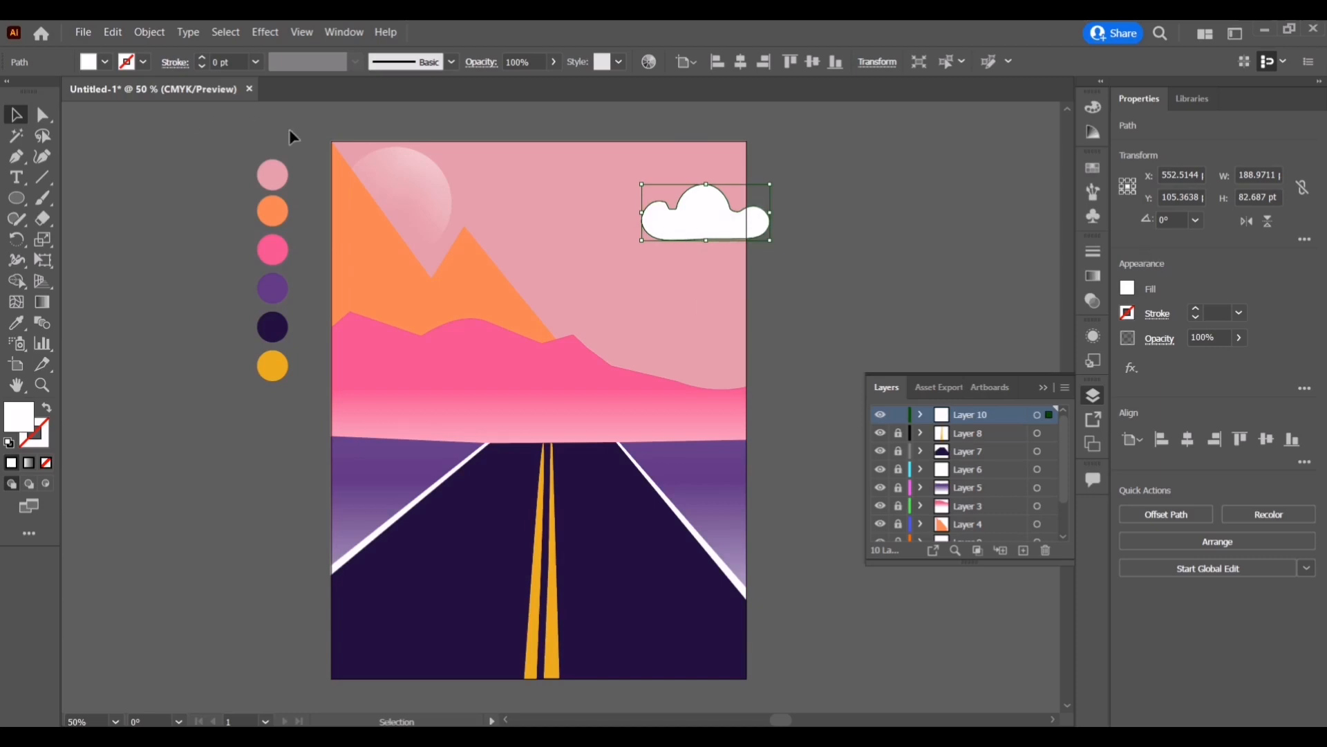
# - Reduce the cloud's opacity to 59% and stretch it to 208 pt wide
pyautogui.moveTo(1235, 359)
pyautogui.mouseDown()
pyautogui.moveTo(1198, 360)
pyautogui.moveTo(1210, 358)
pyautogui.mouseUp()
pyautogui.click(793, 289)
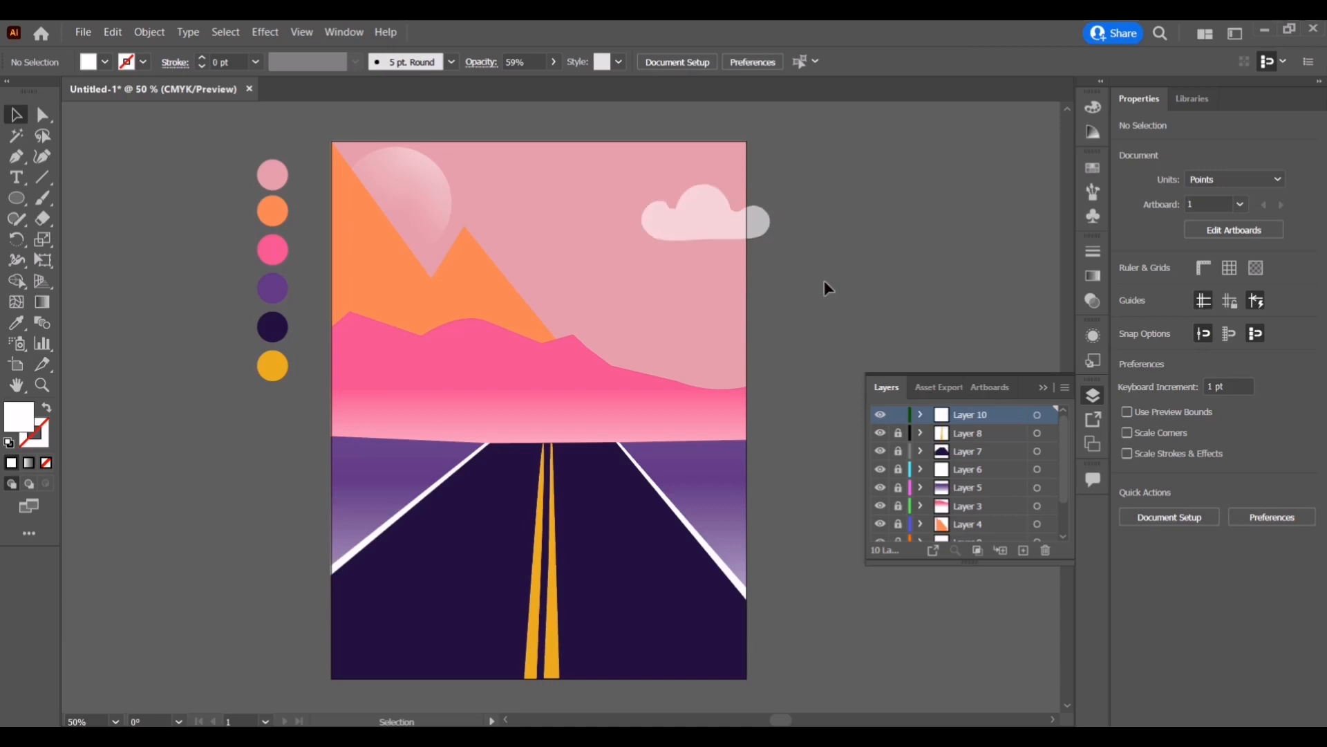
pyautogui.click(723, 237)
pyautogui.moveTo(641, 213); pyautogui.dragTo(629, 215)
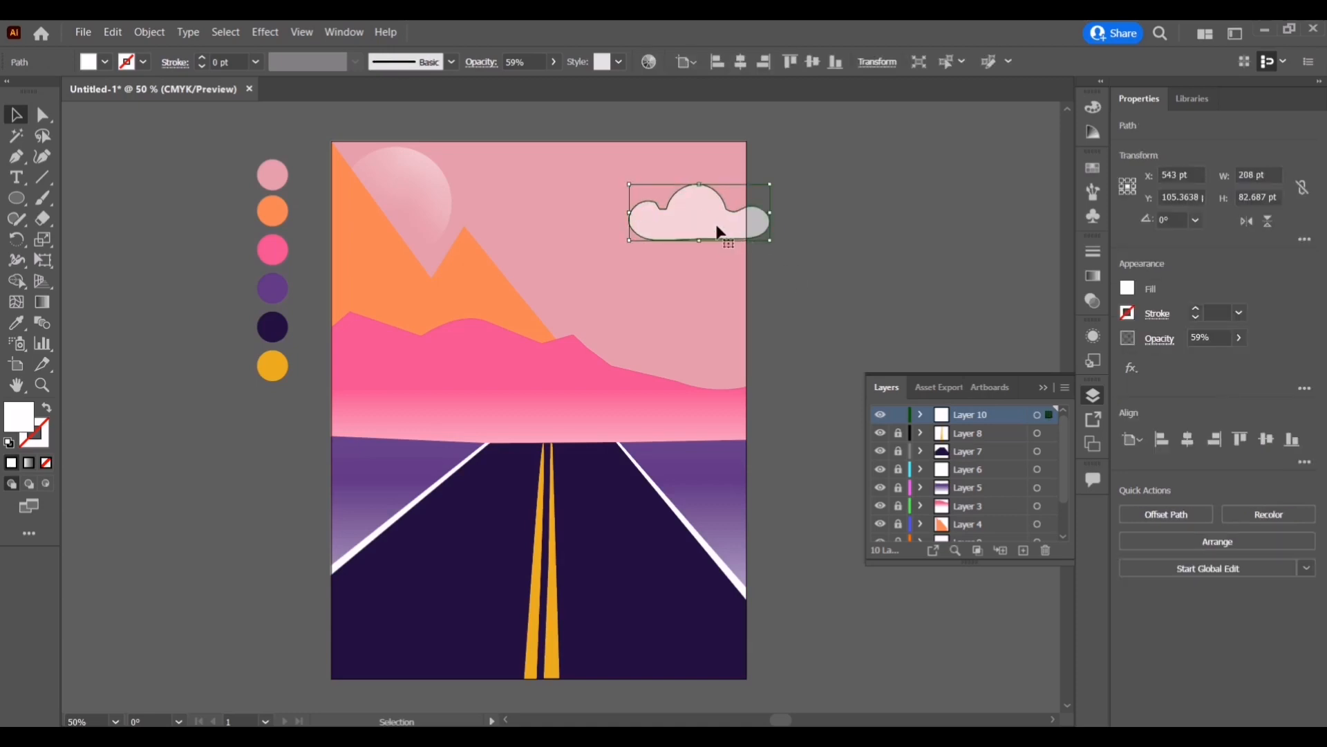
# - Duplicate the cloud over the right orange peak and move Layer 10 below Layer 4 so the clouds sit behind the mountain
pyautogui.moveTo(718, 226); pyautogui.dragTo(518, 267)
pyautogui.click(635, 311)
pyautogui.click(686, 209)
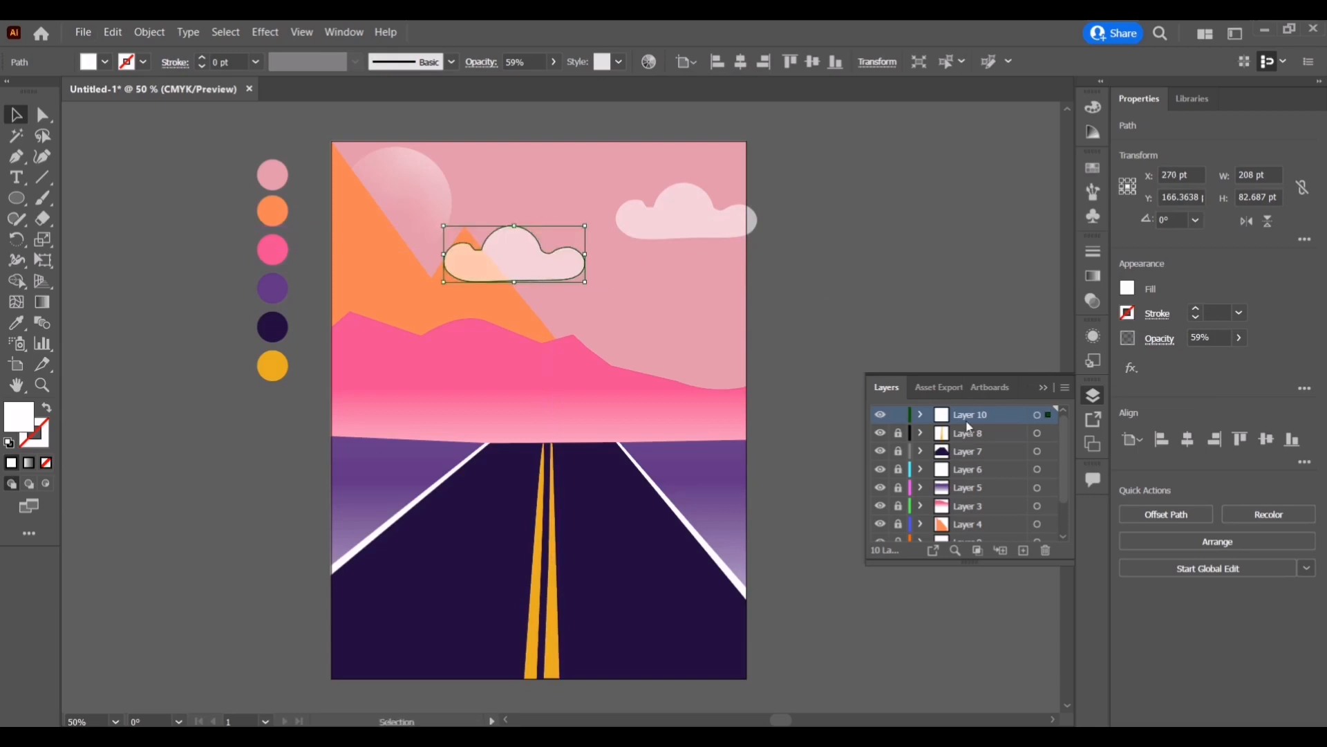
pyautogui.moveTo(967, 419); pyautogui.dragTo(980, 532)
pyautogui.click(873, 285)
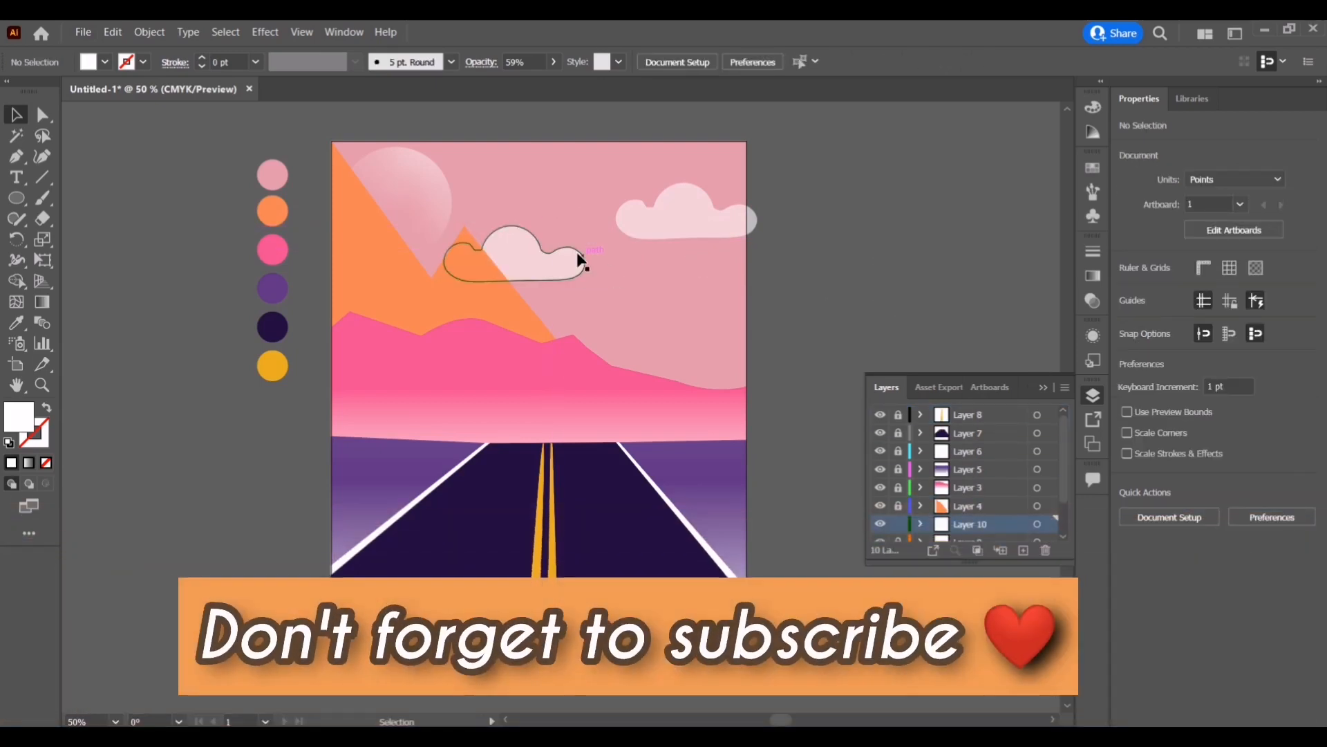
# - Scale the cloud beside the orange peak down to about 166 by 70 pt
pyautogui.doubleClick(546, 264)
pyautogui.doubleClick(82, 204)
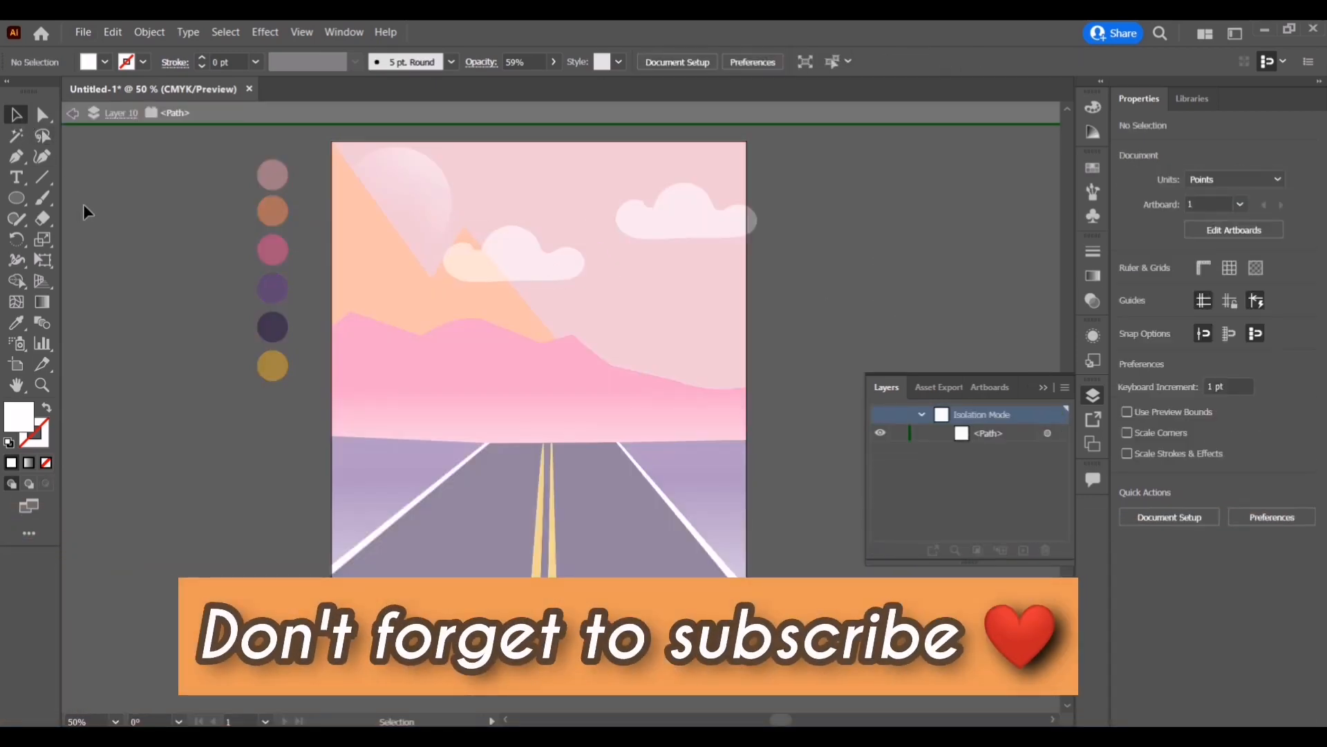
pyautogui.click(580, 276)
pyautogui.moveTo(585, 281); pyautogui.dragTo(552, 273)
pyautogui.click(861, 267)
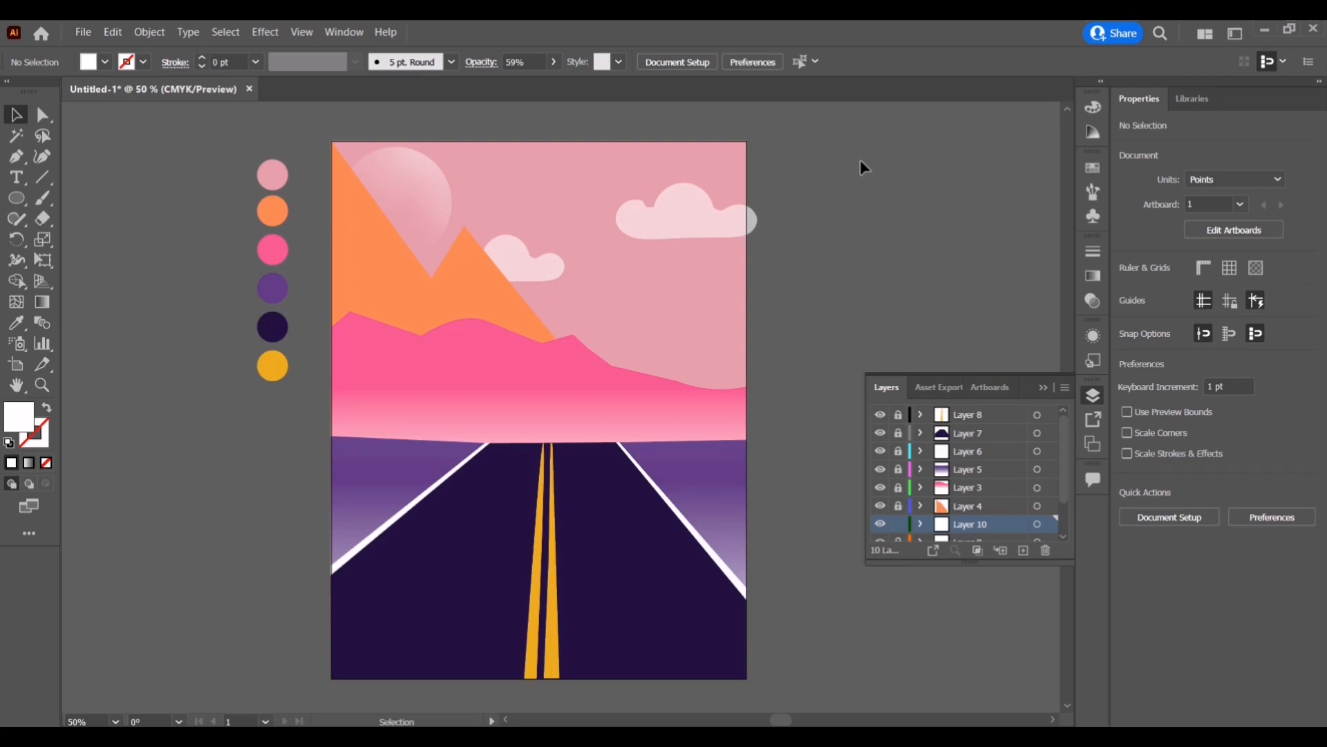
# - Delete the lower-left and lower-right anchor points of the cloud at the artboard's right edge using the Curvature tool
pyautogui.click(682, 220)
pyautogui.moveTo(687, 239); pyautogui.dragTo(692, 240)
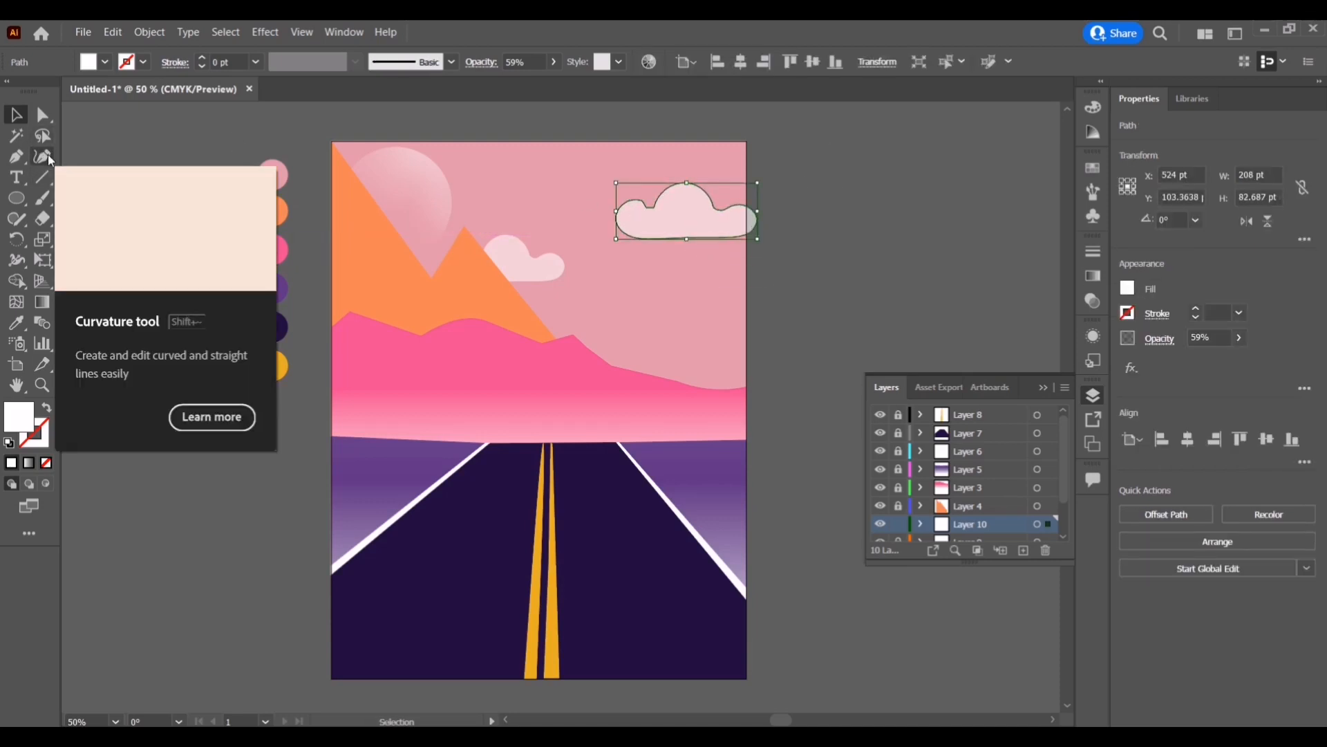
pyautogui.click(47, 158)
pyautogui.click(623, 231)
pyautogui.press('Delete')
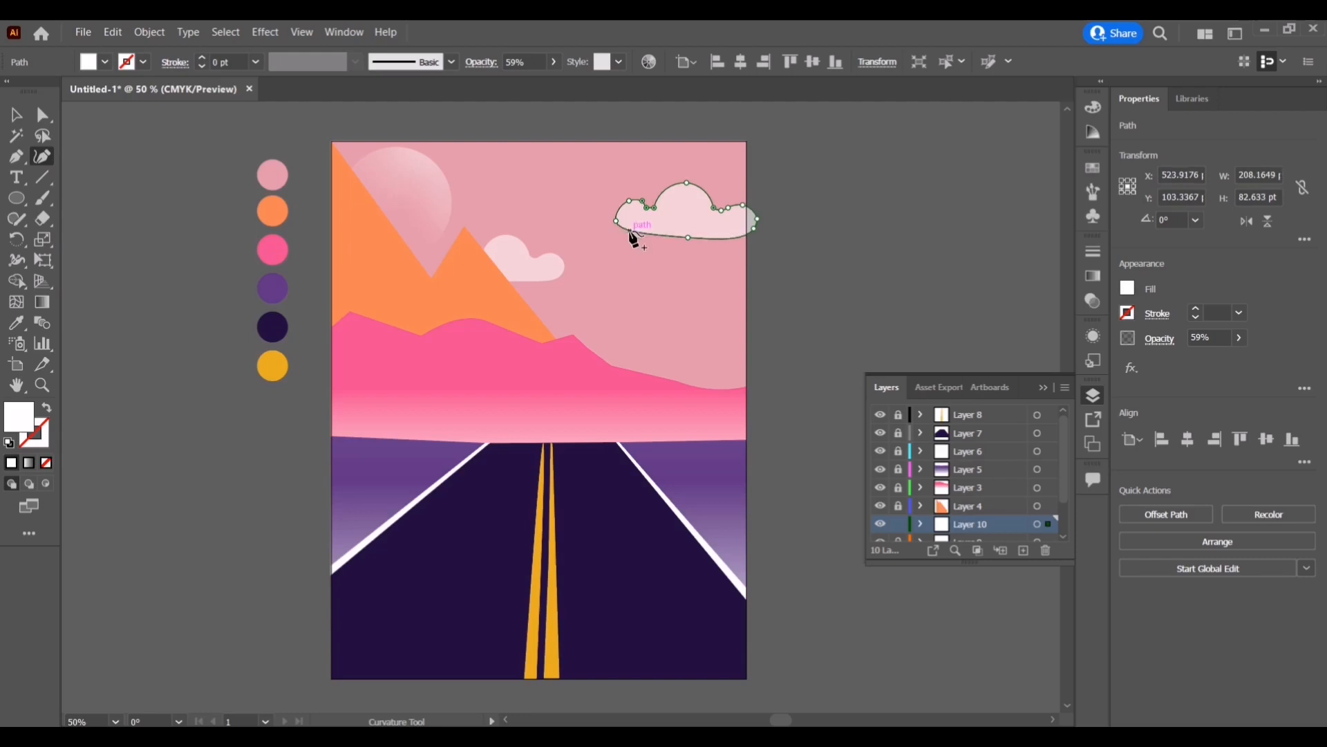
pyautogui.click(754, 227)
pyautogui.press('Delete')
# - Reshape that cloud's bottom edge into a nearly straight line, bringing its height to about 62 pt
pyautogui.click(688, 237)
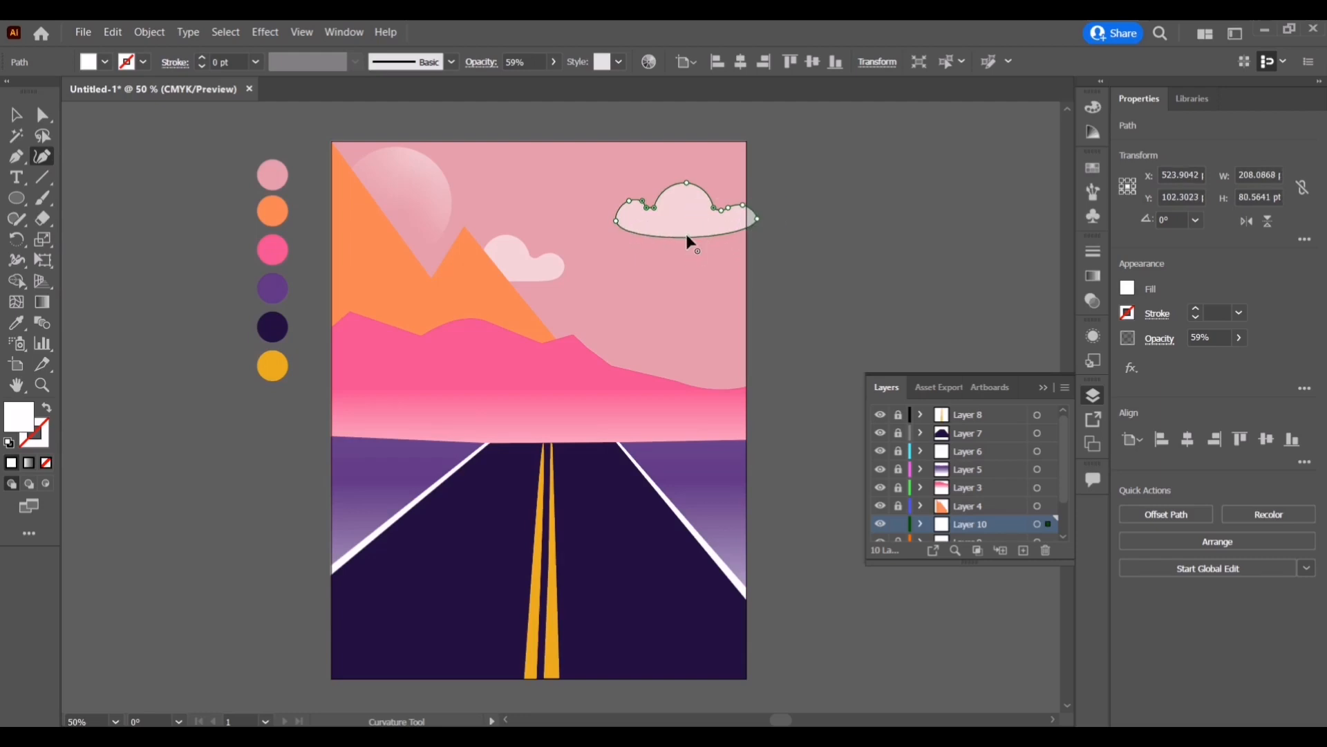
pyautogui.press('Delete')
pyautogui.moveTo(685, 237); pyautogui.dragTo(683, 226)
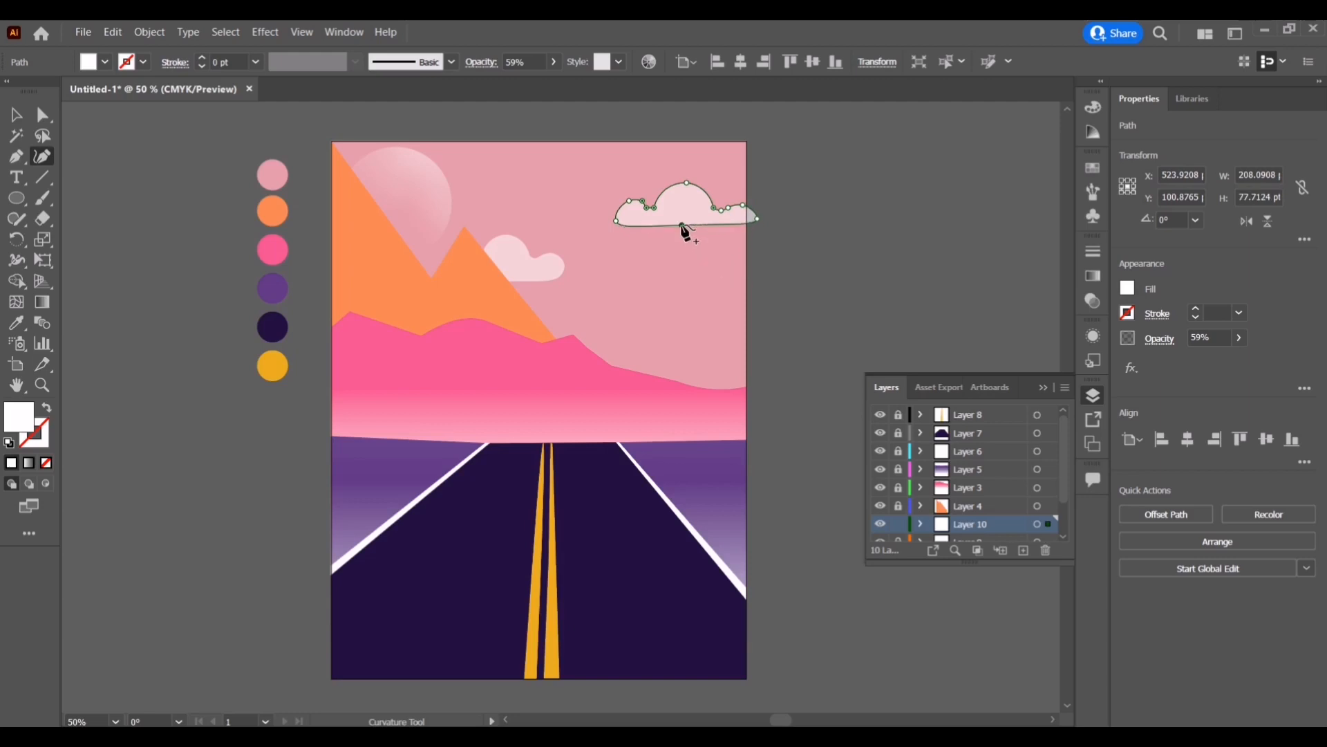
pyautogui.press('Delete')
pyautogui.click(682, 224)
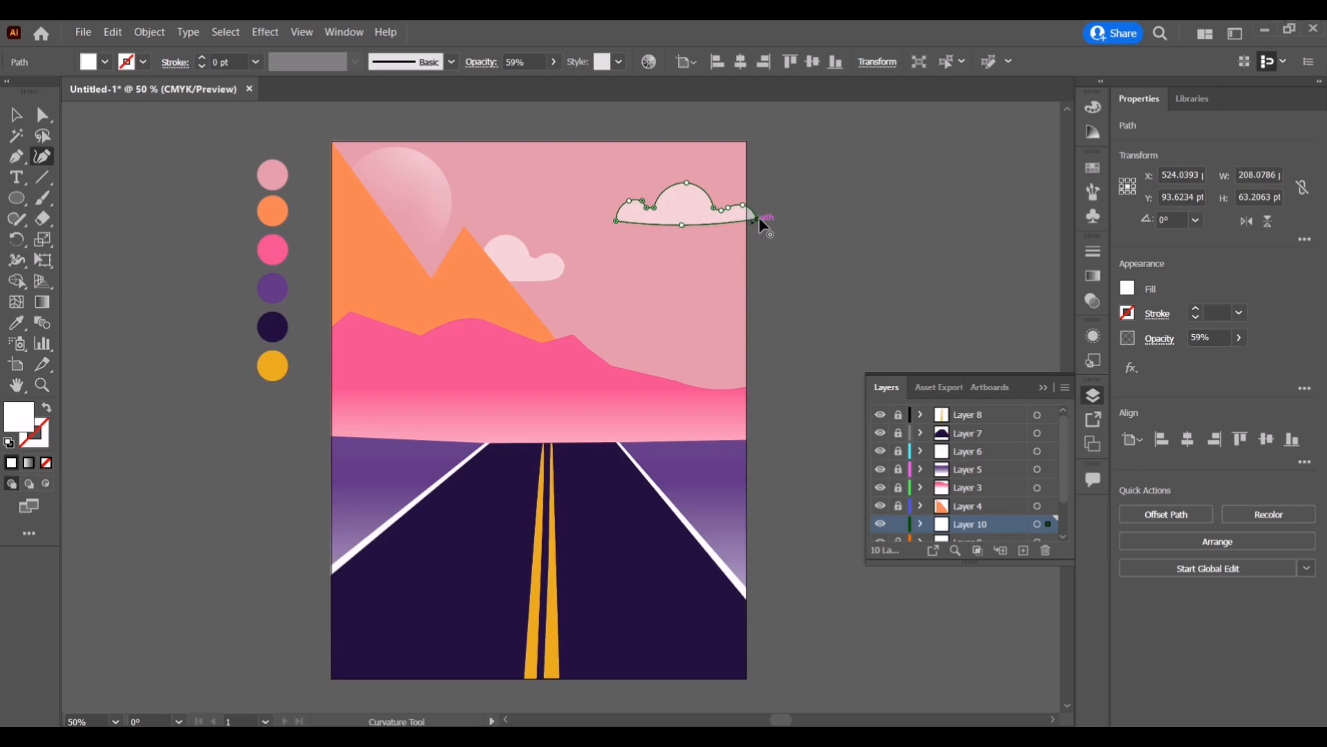
pyautogui.moveTo(683, 224); pyautogui.dragTo(683, 220)
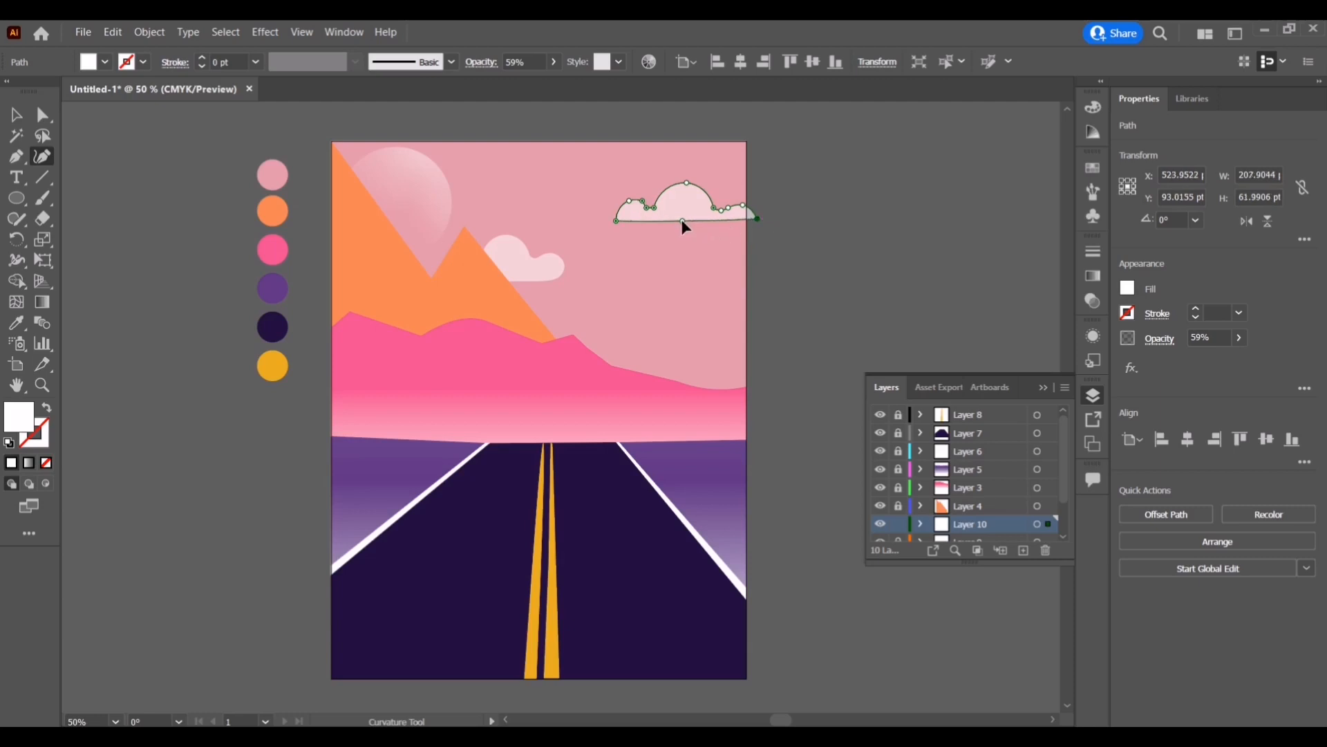
# - Move the flat-bottomed cloud 16 pt left so its right end meets the artboard's edge
pyautogui.click(16, 115)
pyautogui.click(173, 166)
pyautogui.moveTo(756, 214); pyautogui.dragTo(733, 211)
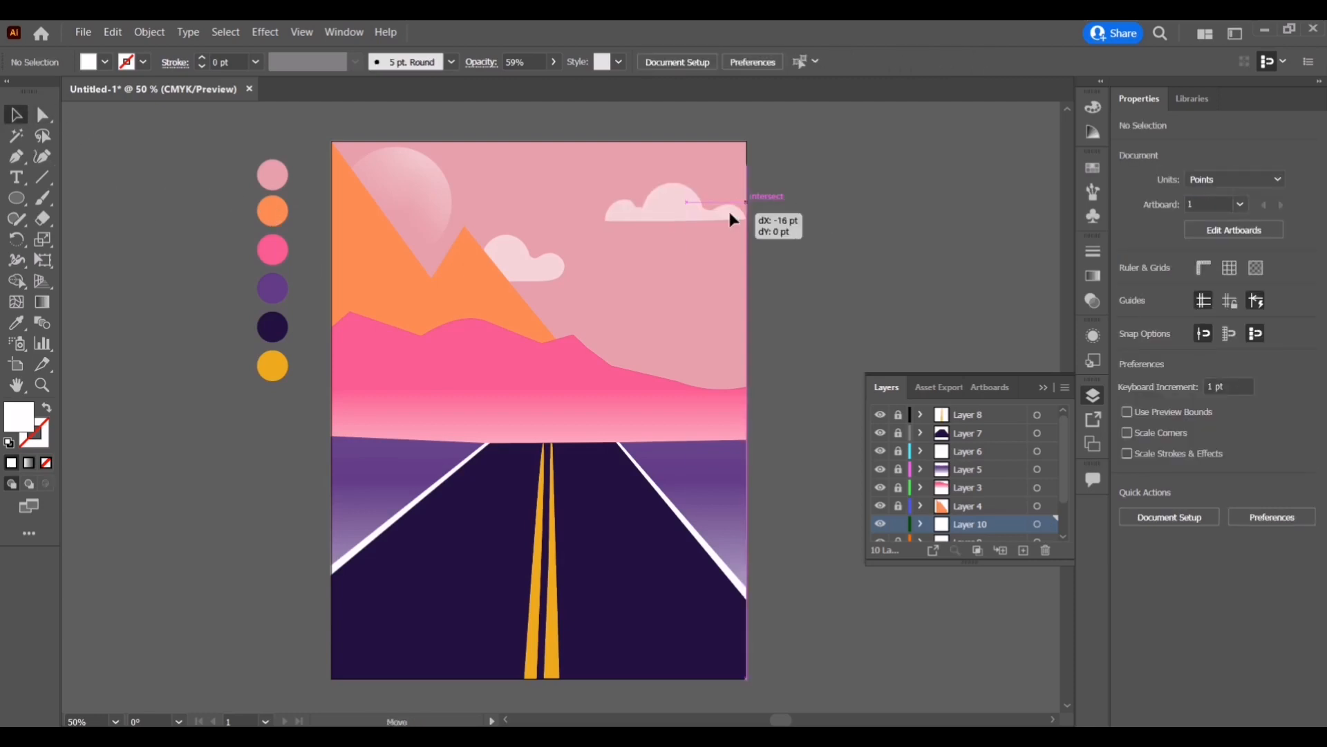
pyautogui.click(818, 236)
# - Lower the opacity of the small cloud behind the orange peak to 39%
pyautogui.click(536, 268)
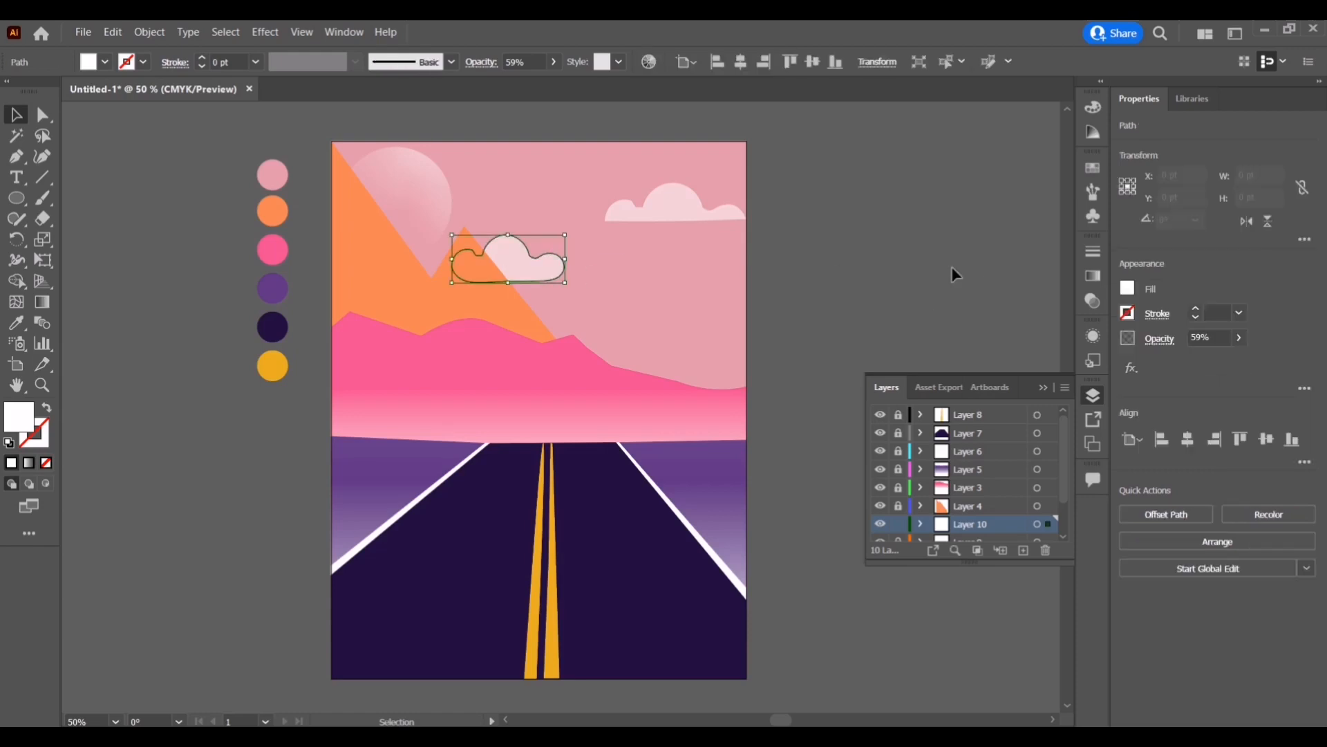
pyautogui.click(1239, 338)
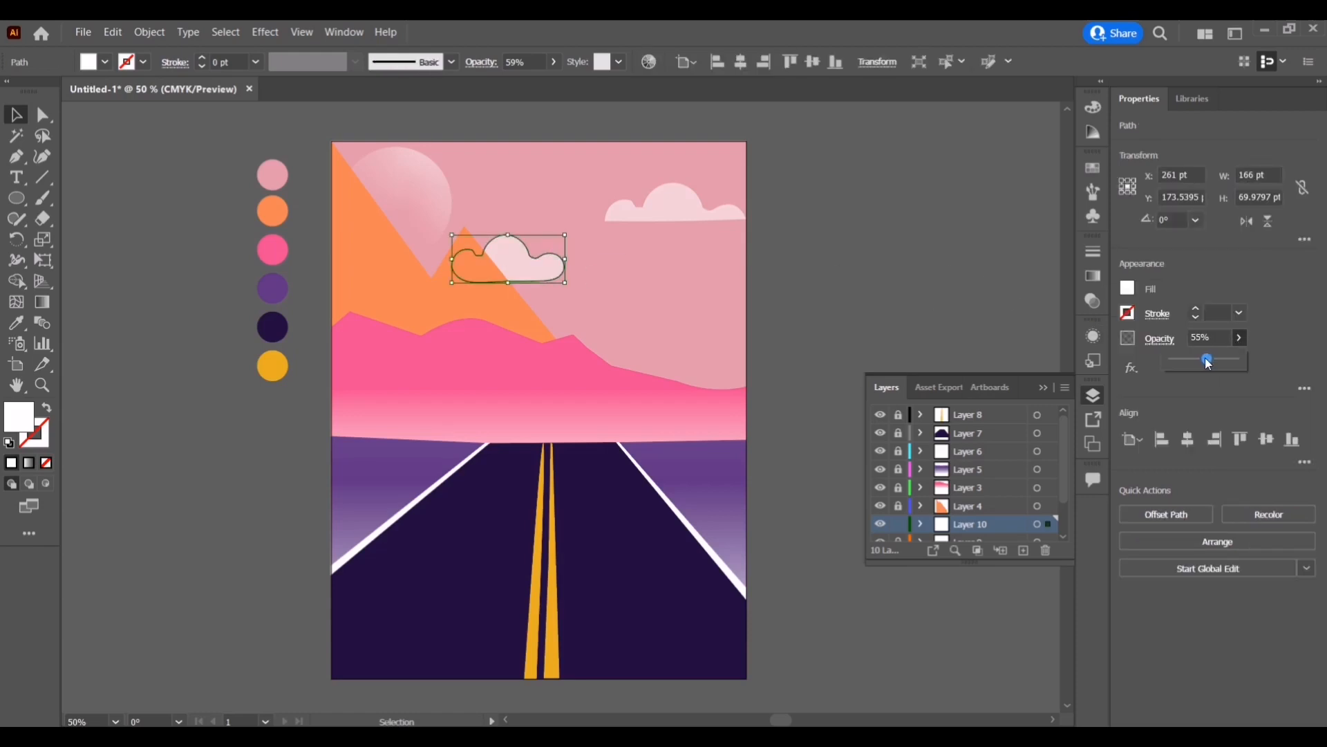
pyautogui.click(926, 311)
pyautogui.click(541, 274)
pyautogui.click(1239, 339)
pyautogui.moveTo(1204, 367); pyautogui.dragTo(1196, 365)
pyautogui.click(923, 280)
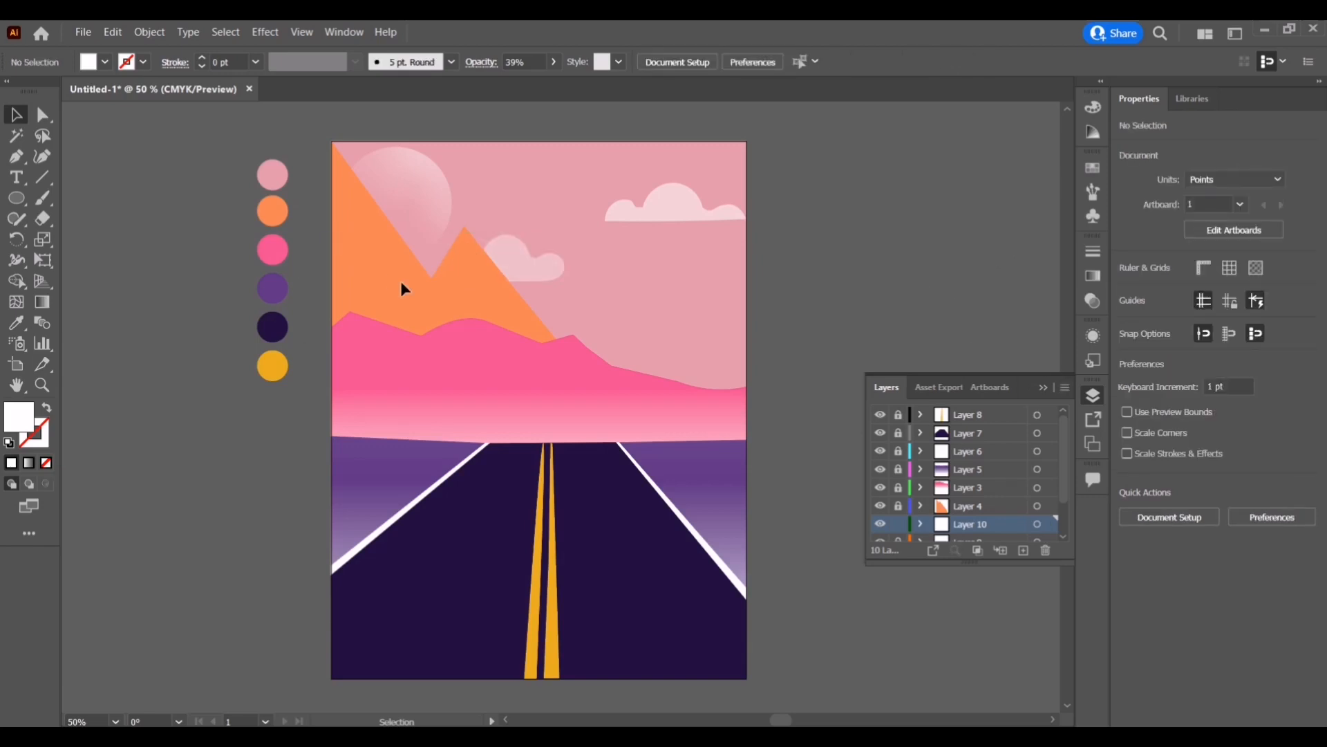
# - Lock Layer 10 and add a new layer above Layer 8
pyautogui.scroll(4, 370, 378)
pyautogui.scroll(-3, 483, 359)
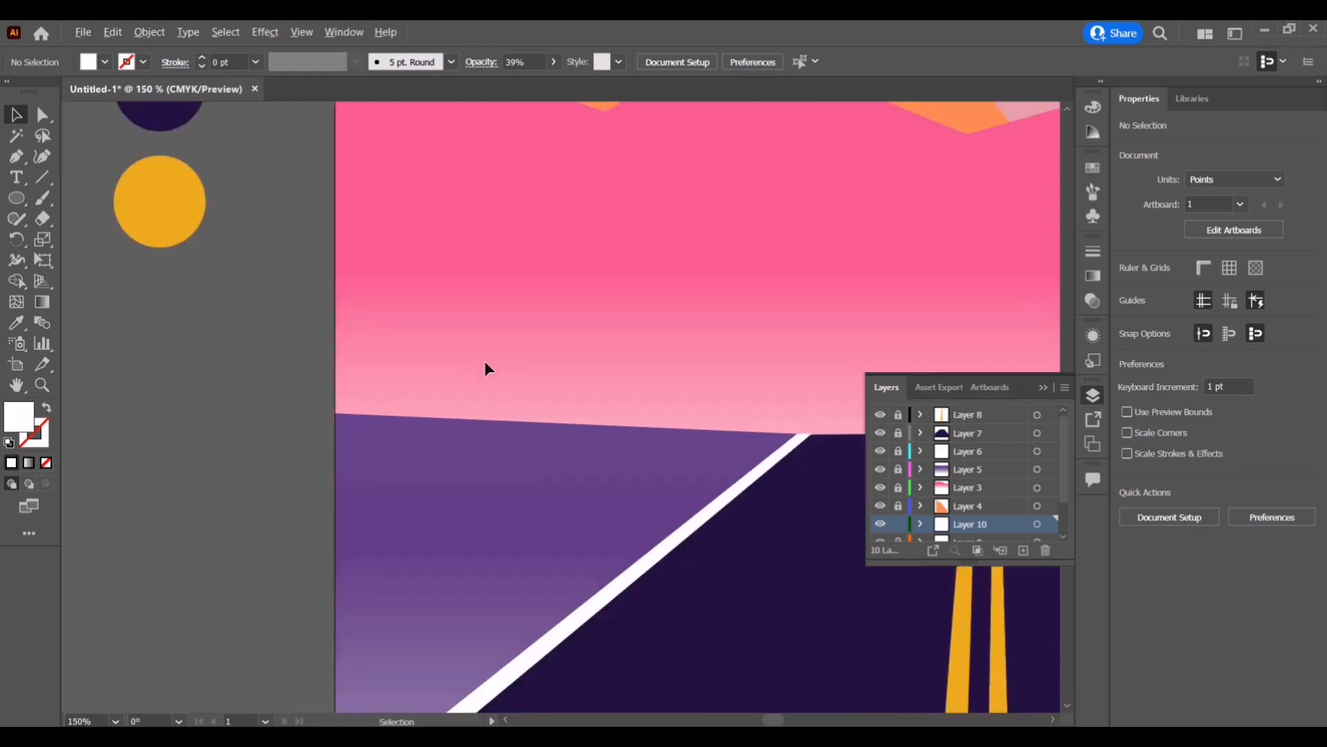
pyautogui.scroll(1, 482, 377)
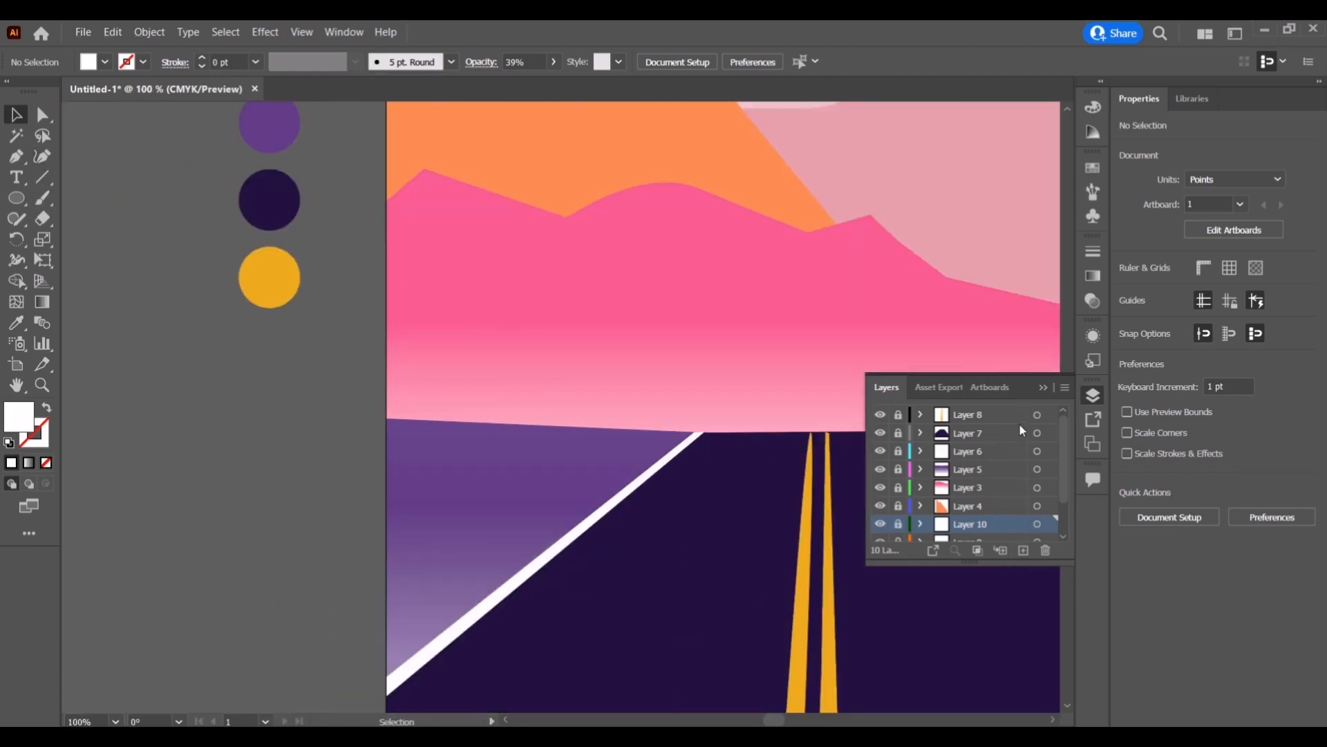
pyautogui.click(1024, 550)
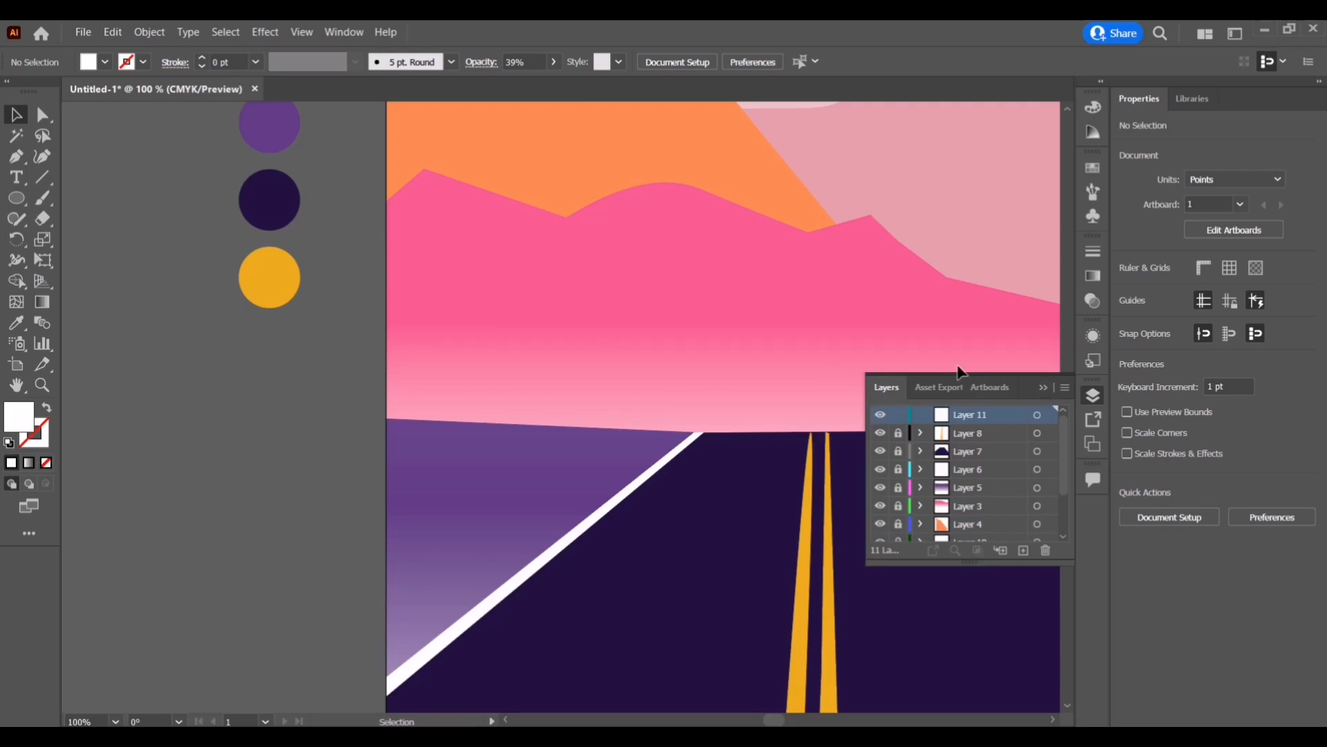
# - Set the fill to the purple swatch's colour and draw the upper trunk of a cactus, about 14 pt wide, over the pink mountains near the artboard's left edge
pyautogui.click(175, 221)
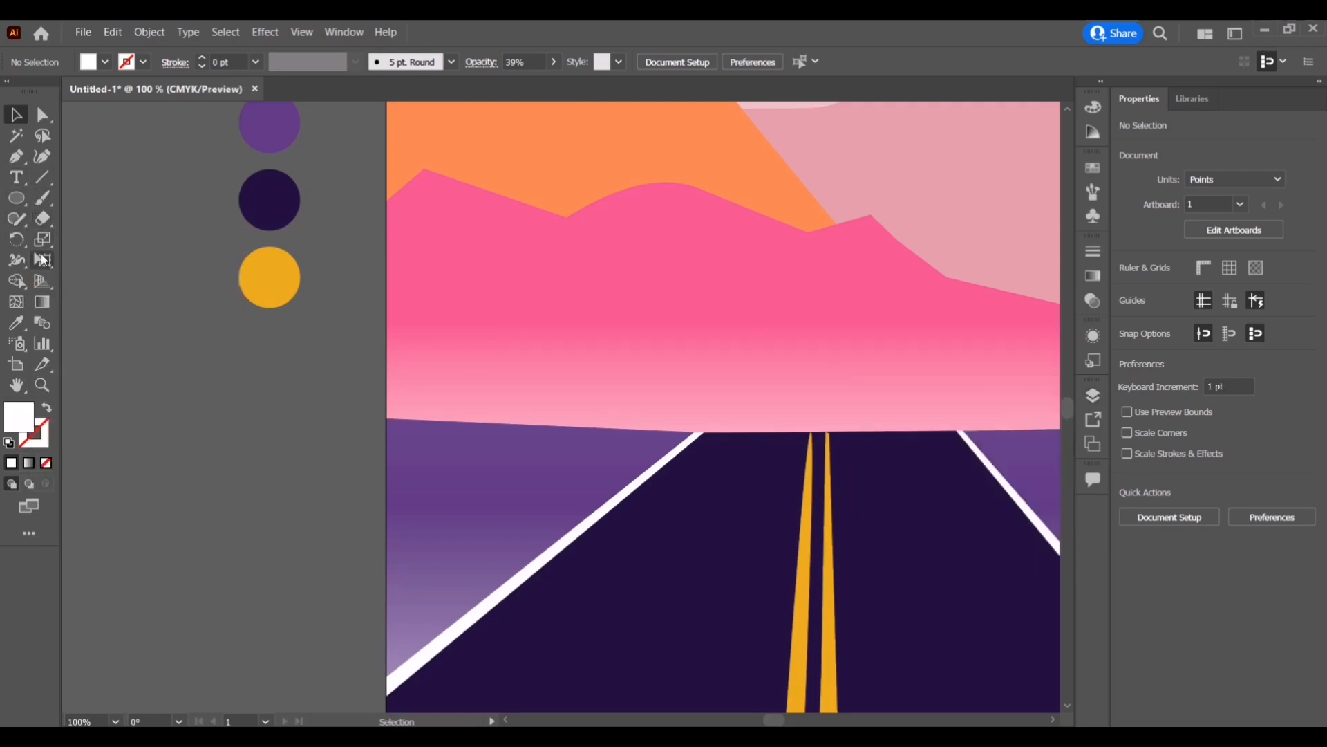
pyautogui.click(16, 156)
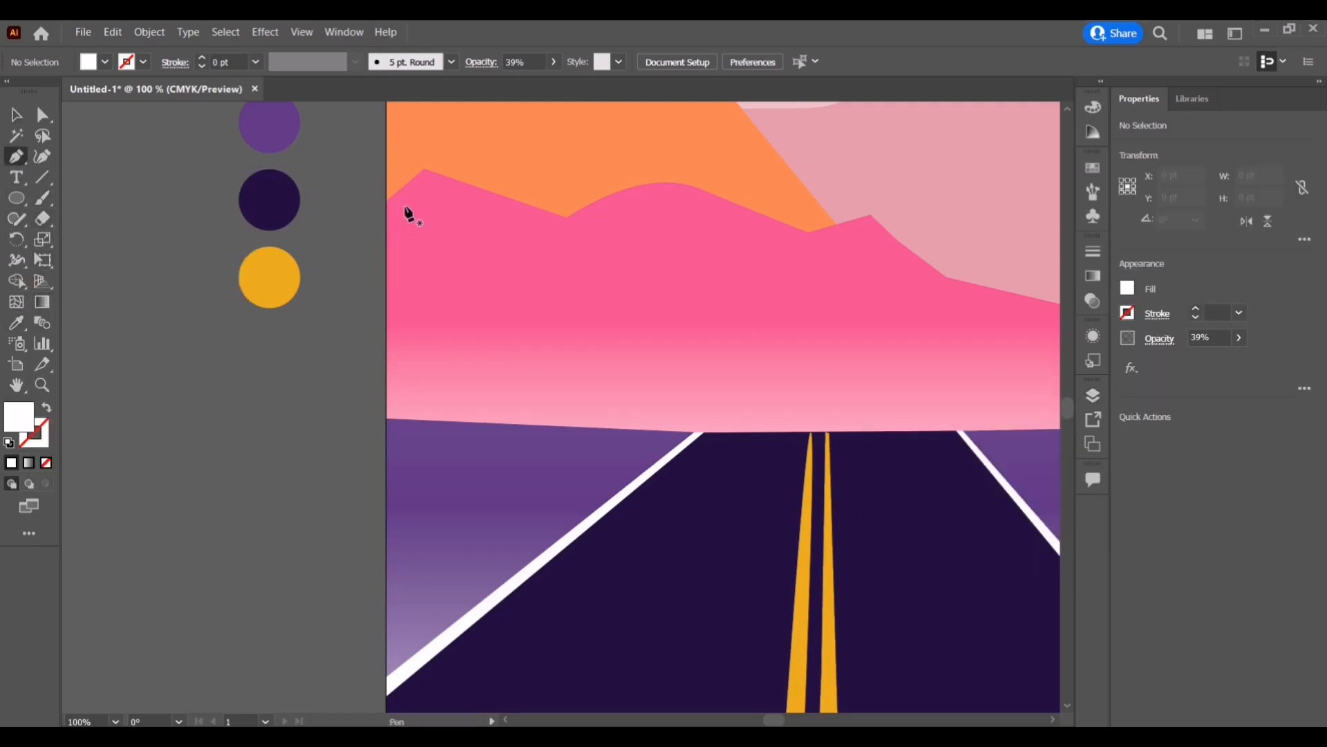
pyautogui.click(21, 325)
pyautogui.click(260, 135)
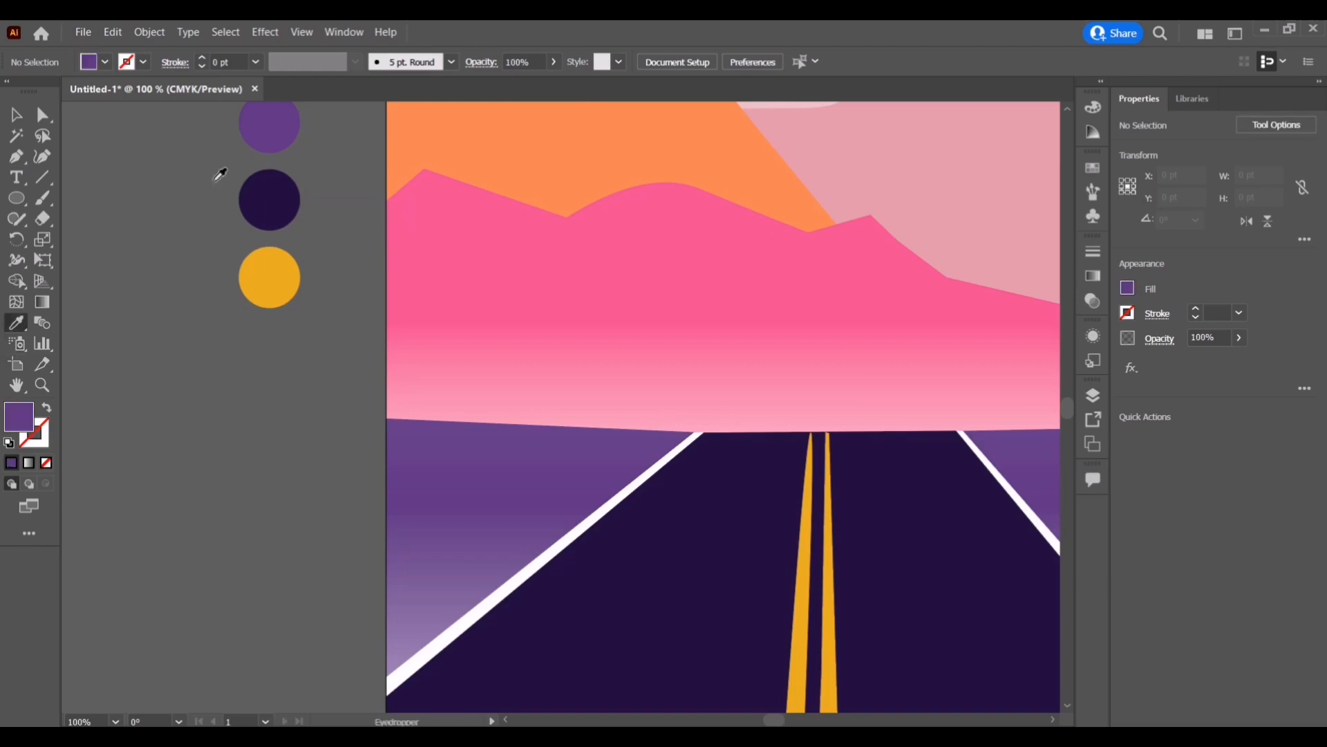
pyautogui.click(16, 156)
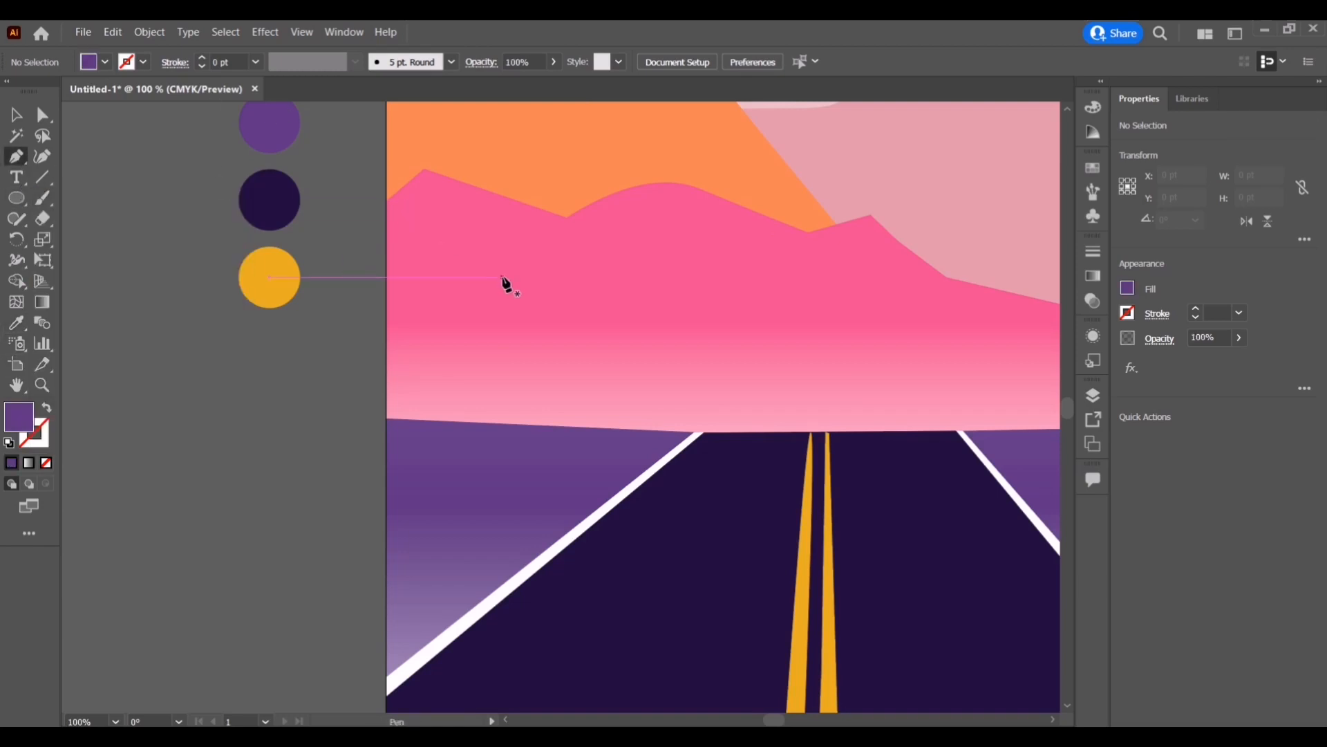
pyautogui.moveTo(457, 315); pyautogui.dragTo(440, 242)
pyautogui.click(440, 241)
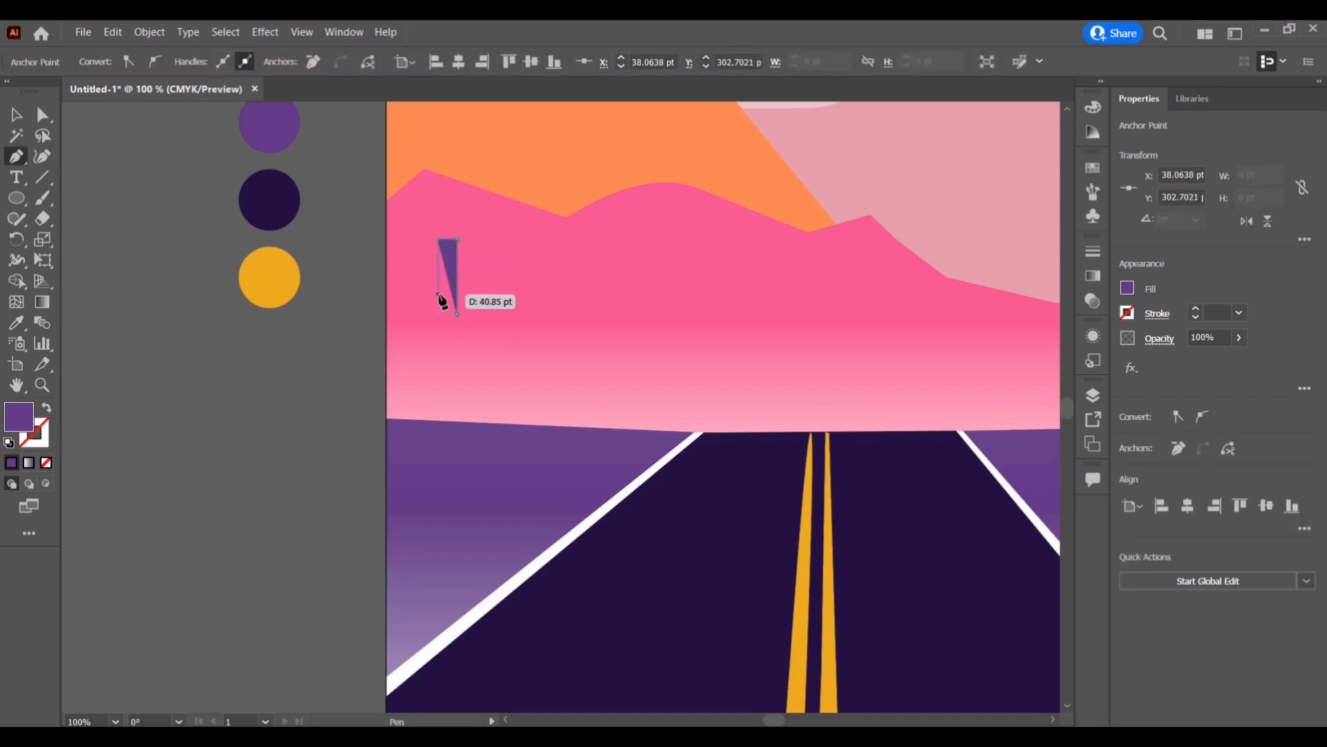
pyautogui.click(439, 344)
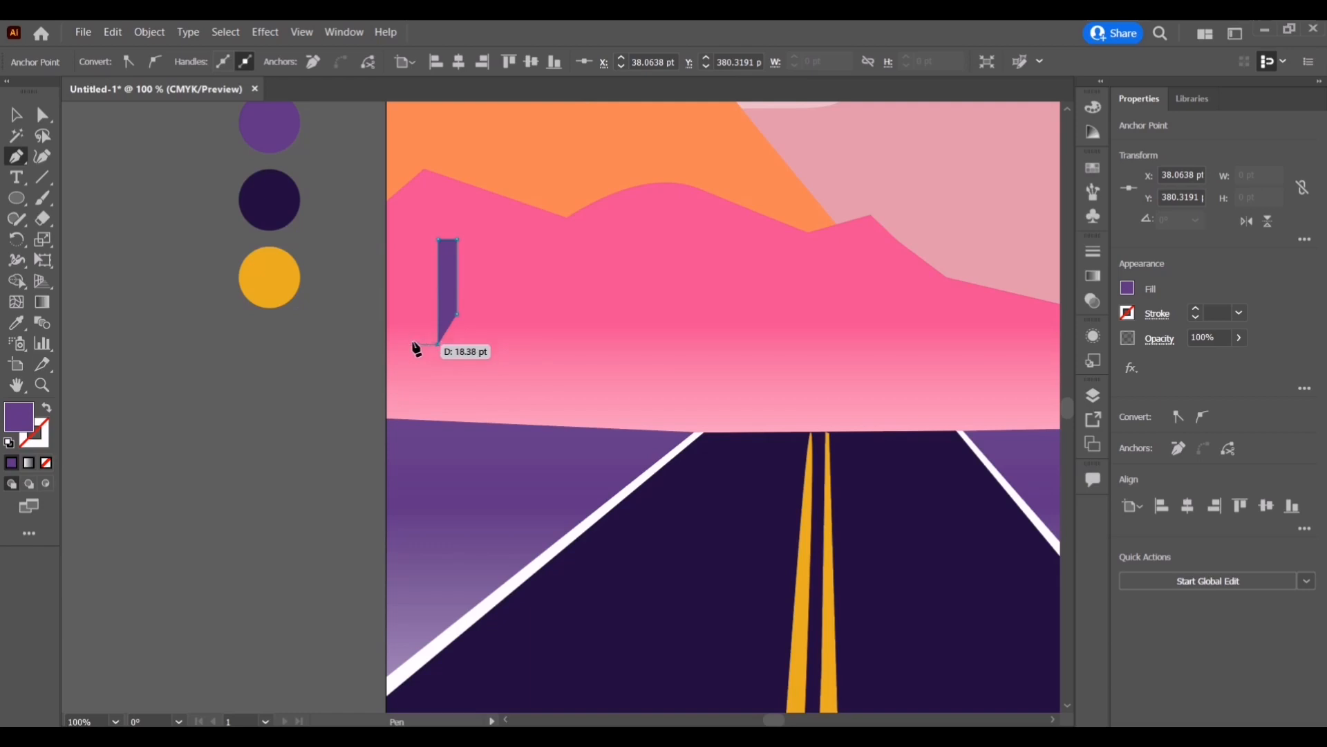
# - Continue the cactus path with an upturned left arm reaching out about 33 pt and ending lower than the trunk's top
pyautogui.click(409, 343)
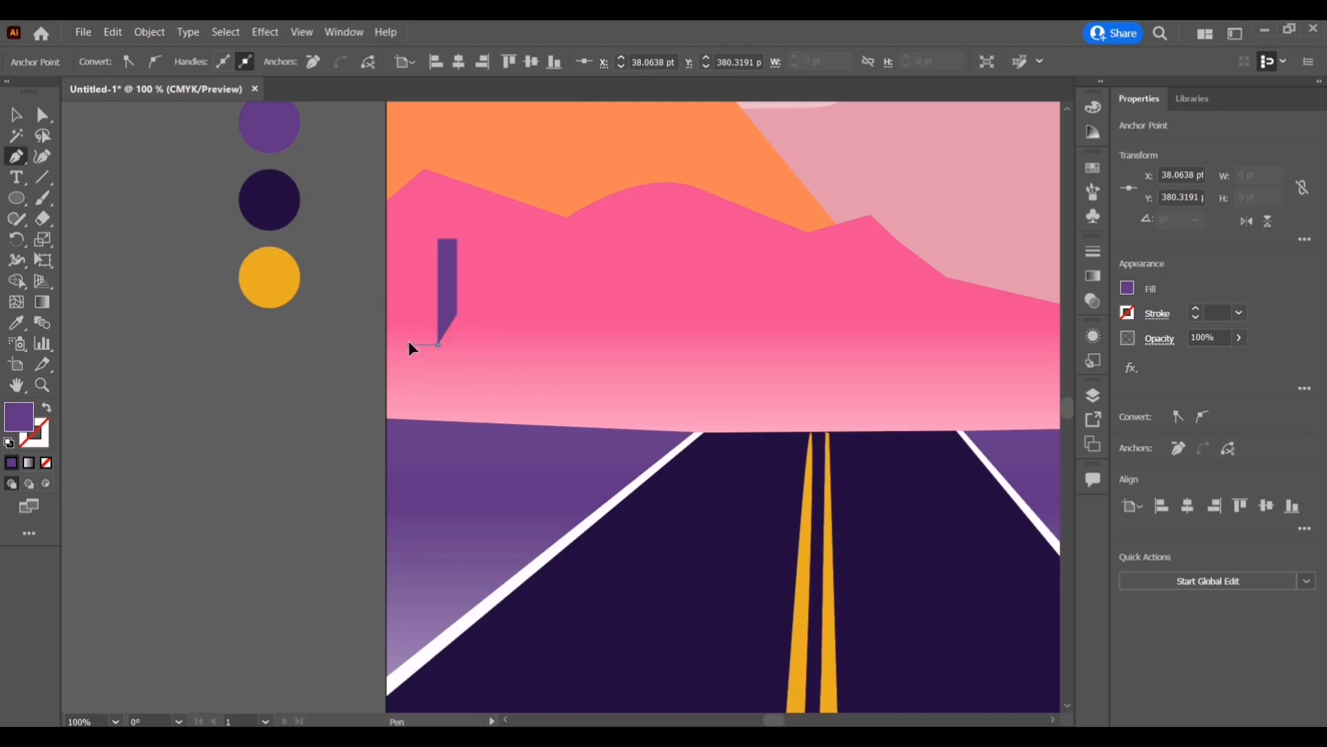
pyautogui.click(409, 267)
pyautogui.click(393, 268)
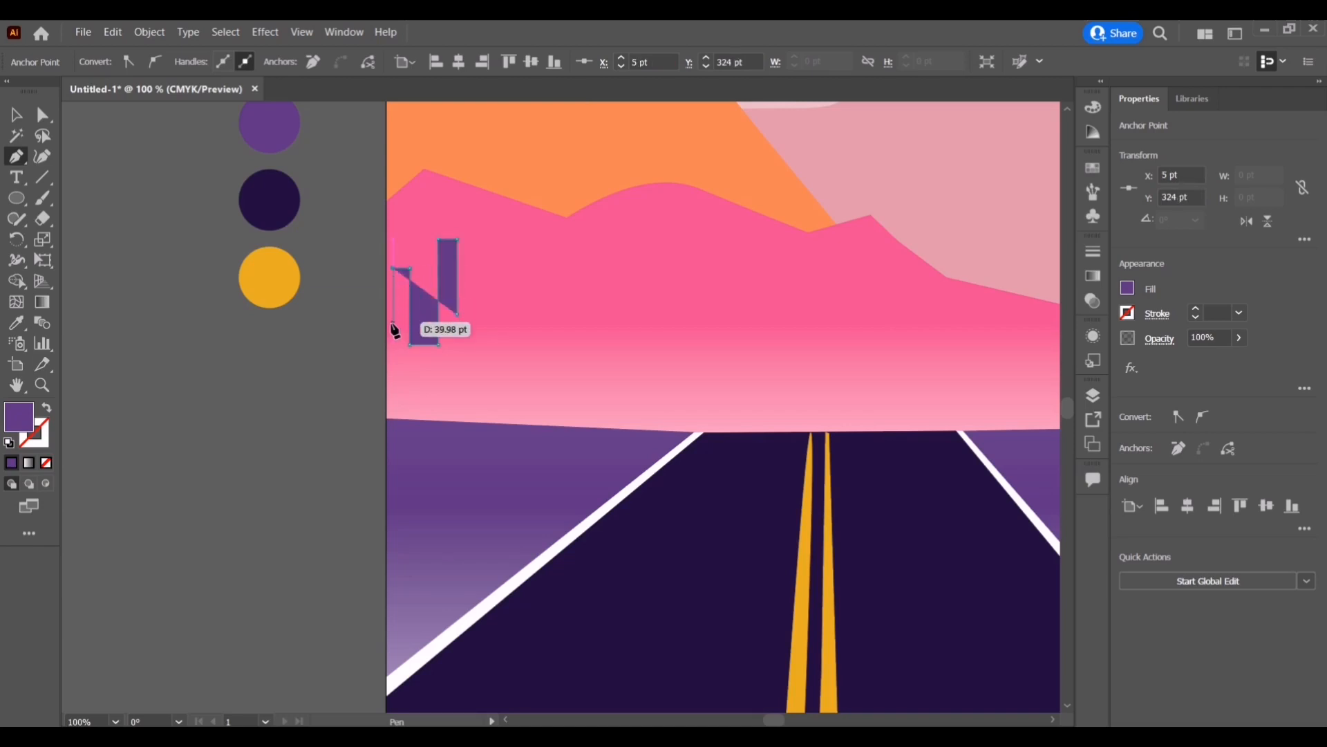
pyautogui.click(394, 357)
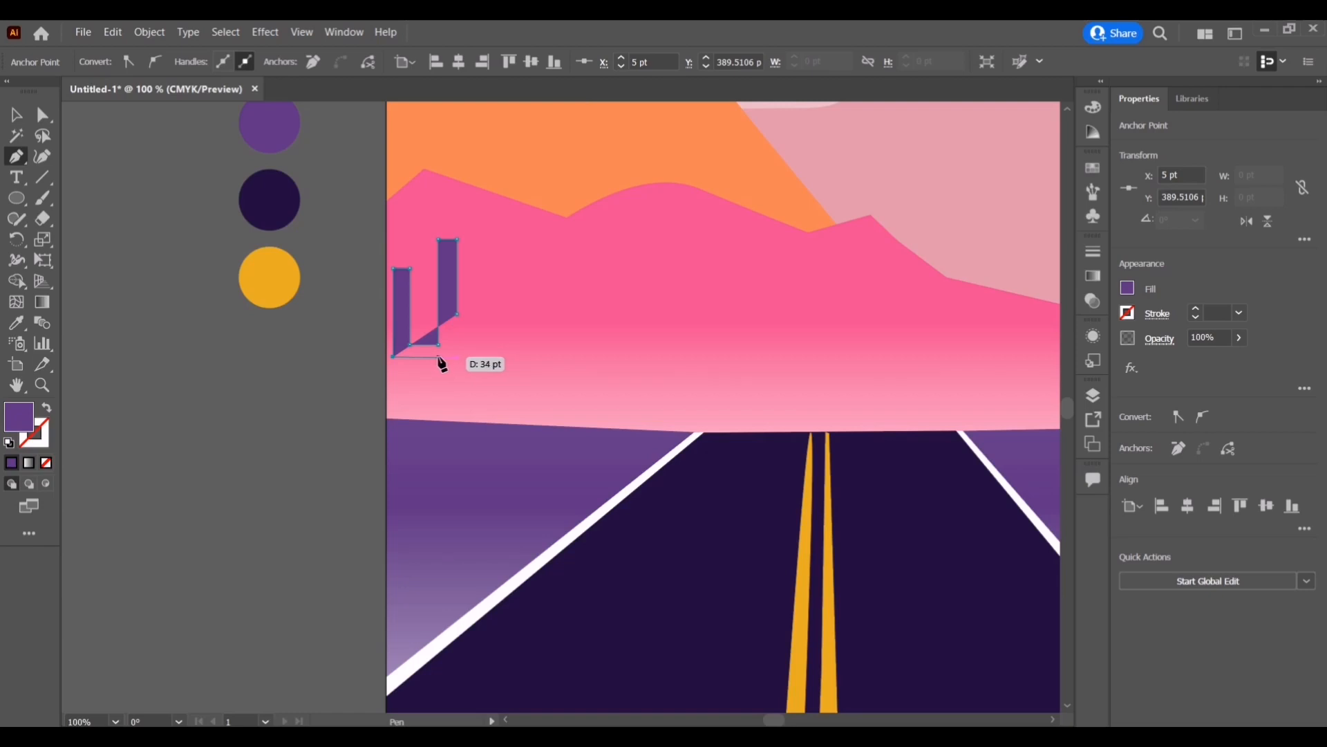
pyautogui.click(440, 357)
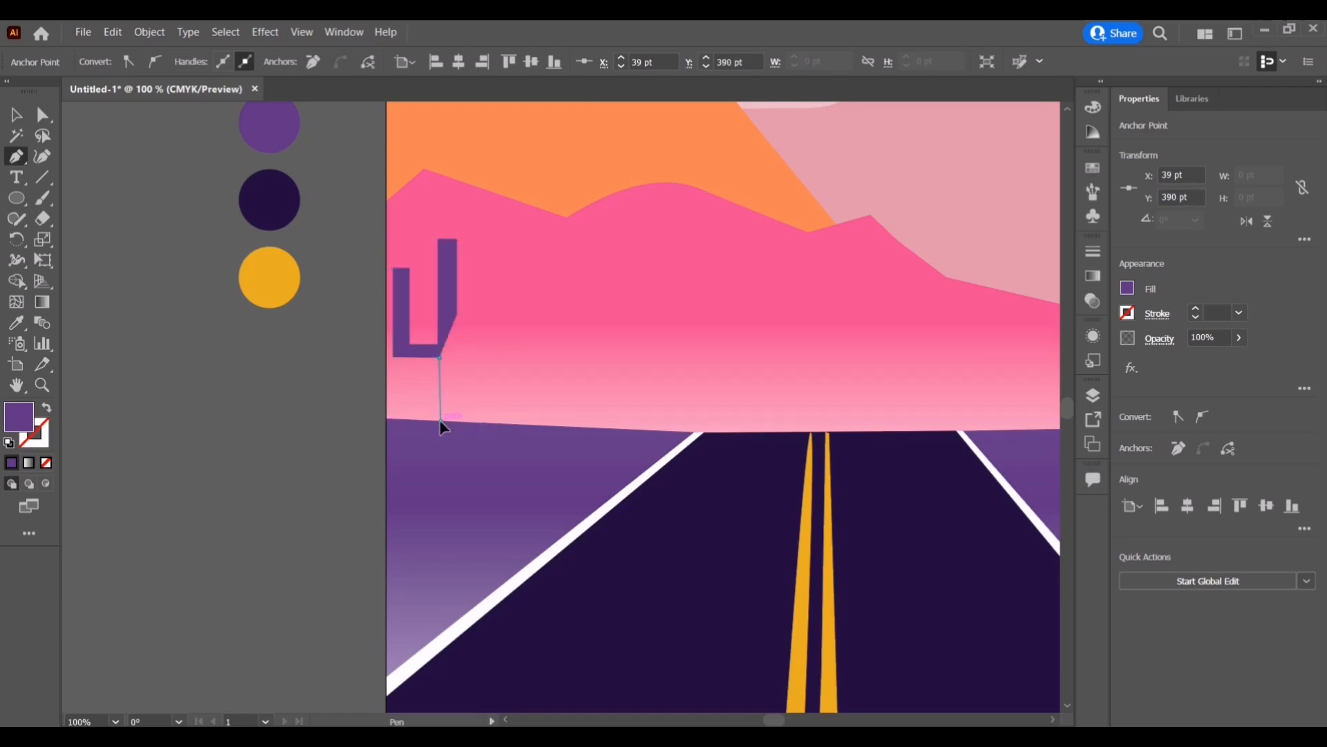
# - Extend the trunk down to the purple ground, add an upturned right arm about 36 pt out, and close the cactus path
pyautogui.click(440, 420)
pyautogui.click(456, 420)
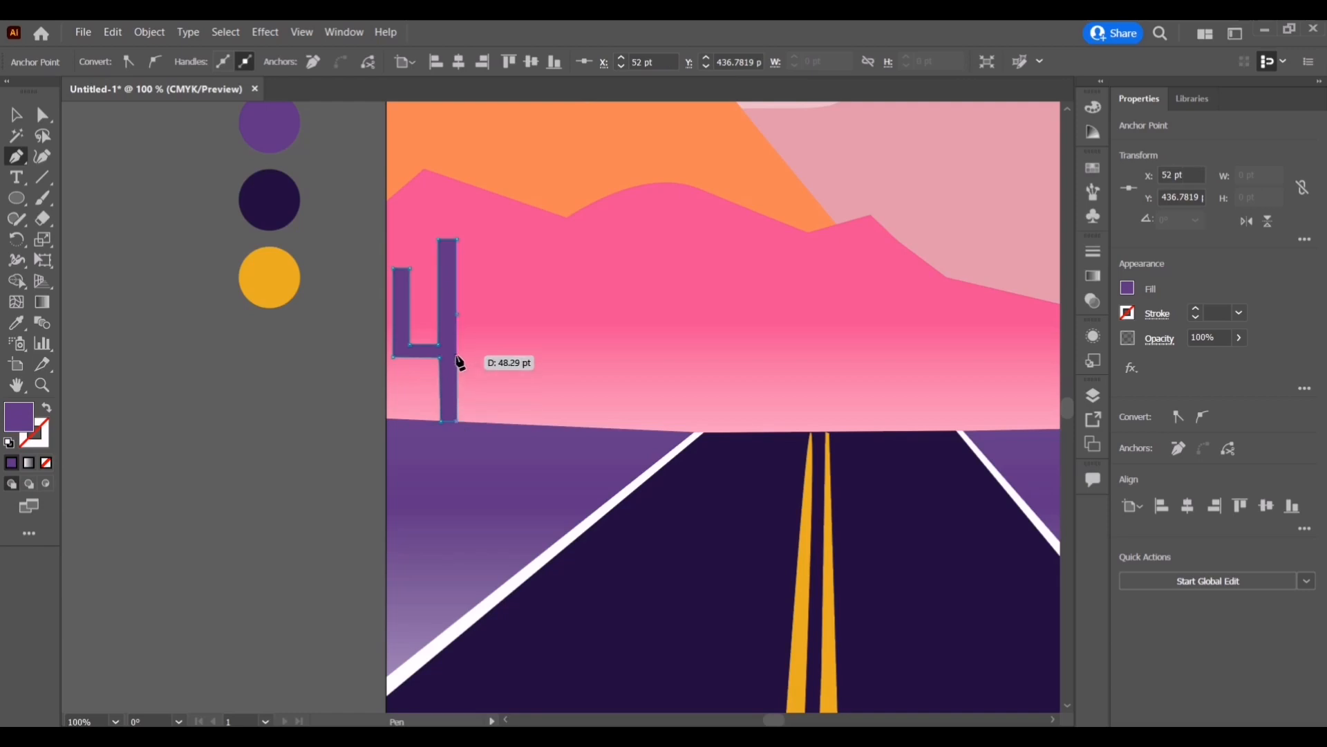
pyautogui.click(456, 330)
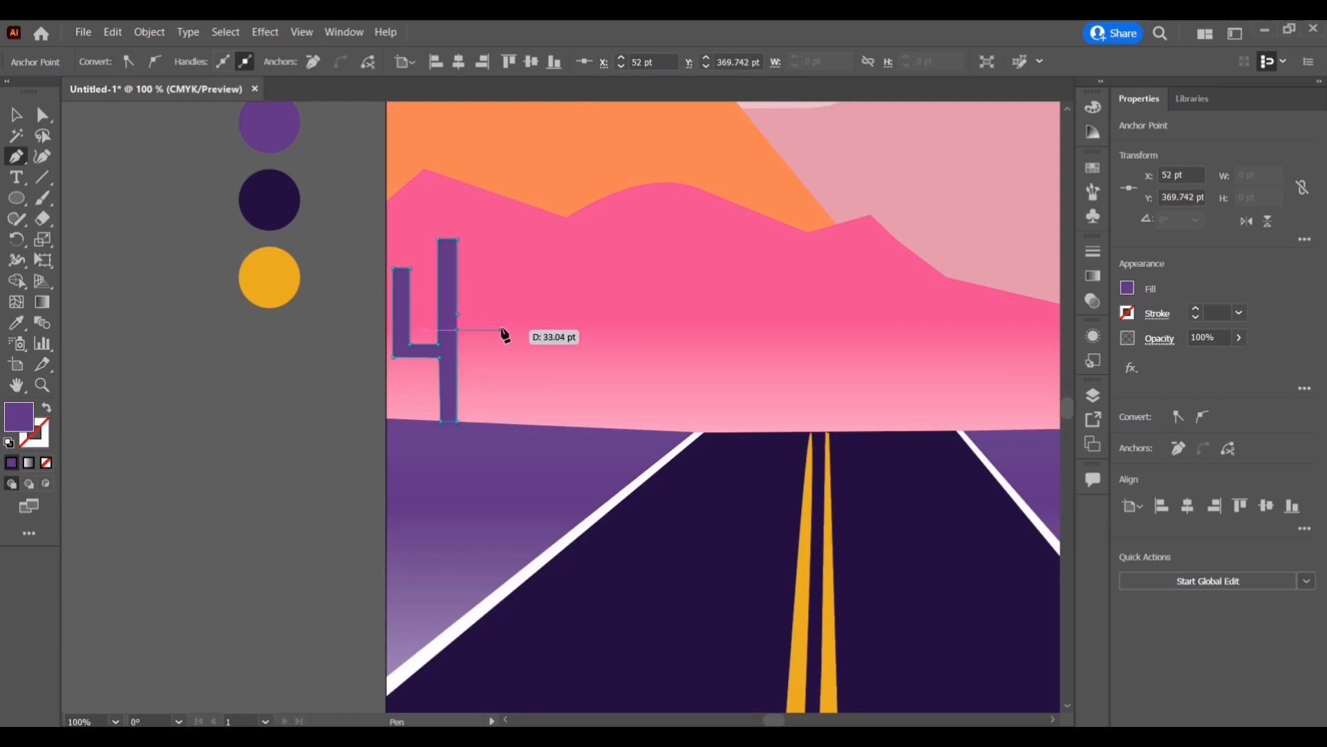
pyautogui.click(503, 330)
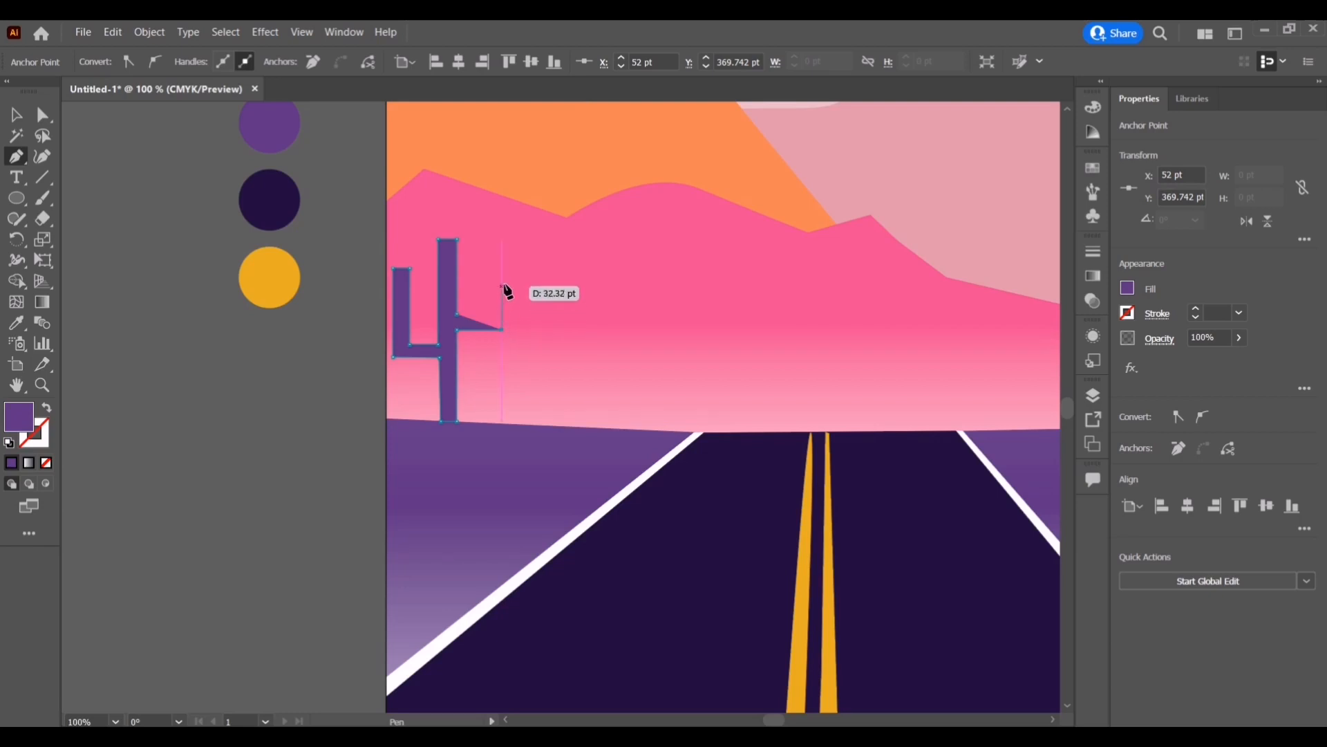
pyautogui.click(503, 247)
pyautogui.click(484, 247)
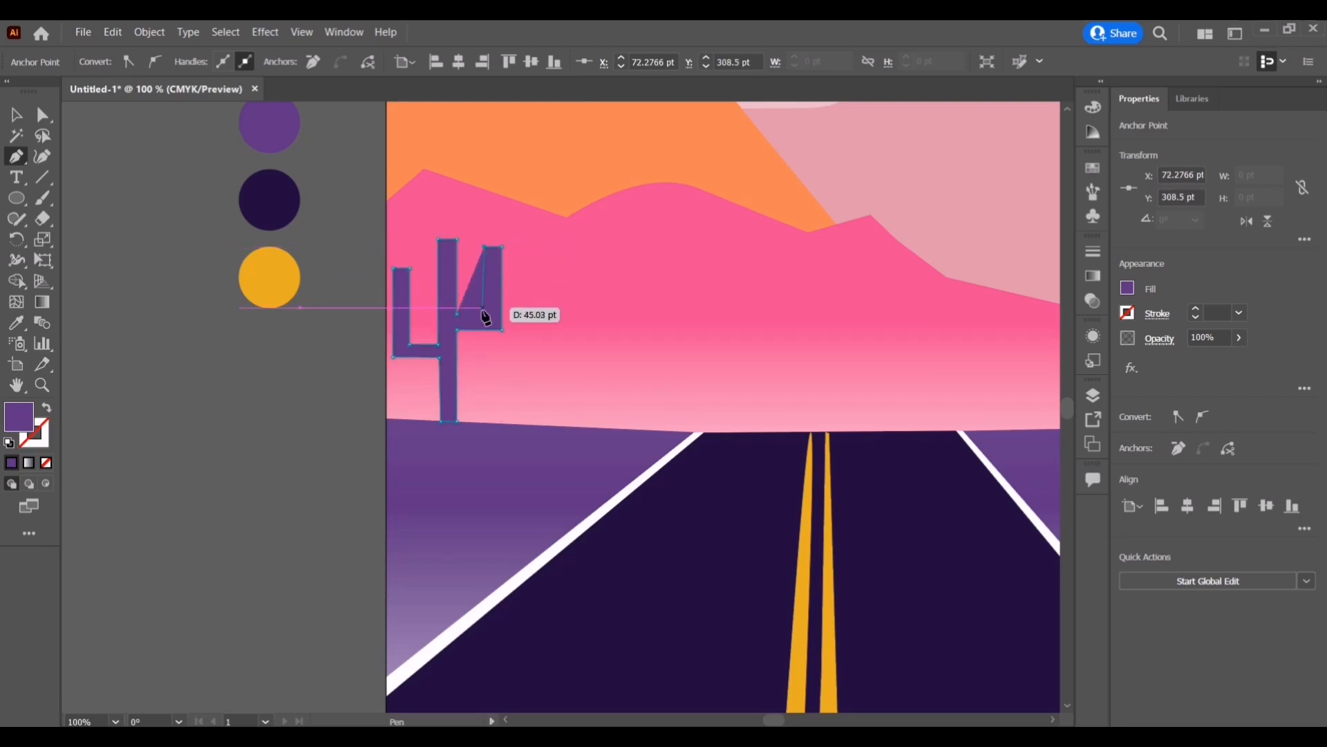
pyautogui.click(483, 310)
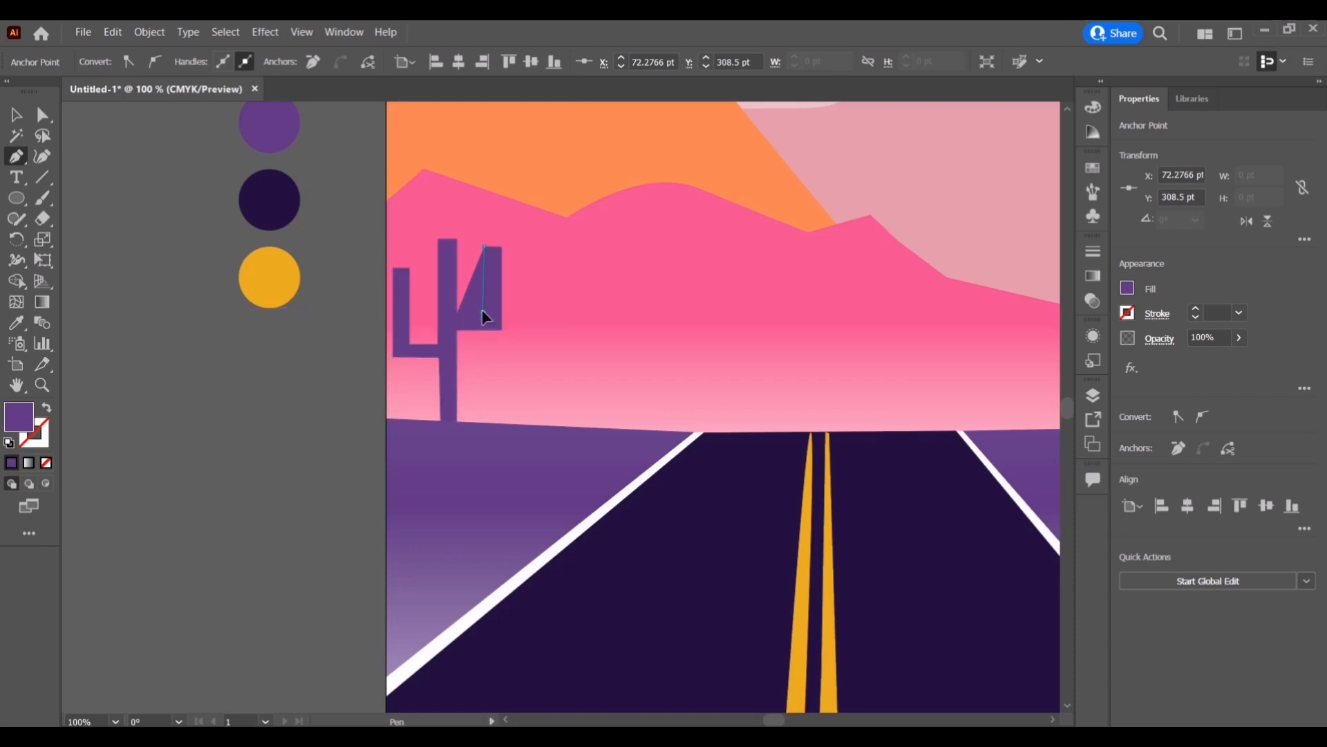
pyautogui.click(458, 316)
# - Level the inner corner of the cactus's right arm and round all of the cactus's corners
pyautogui.press('a')
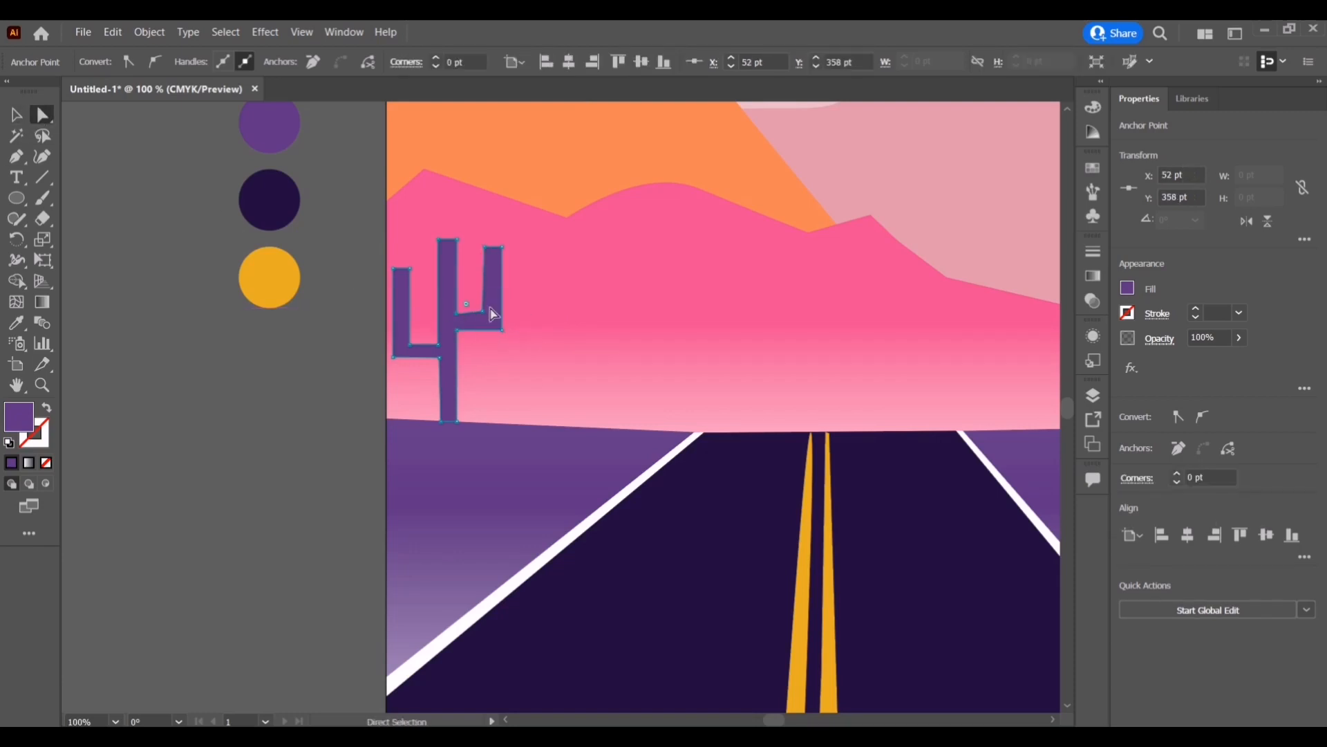
pyautogui.moveTo(483, 310); pyautogui.dragTo(483, 313)
pyautogui.click(444, 252)
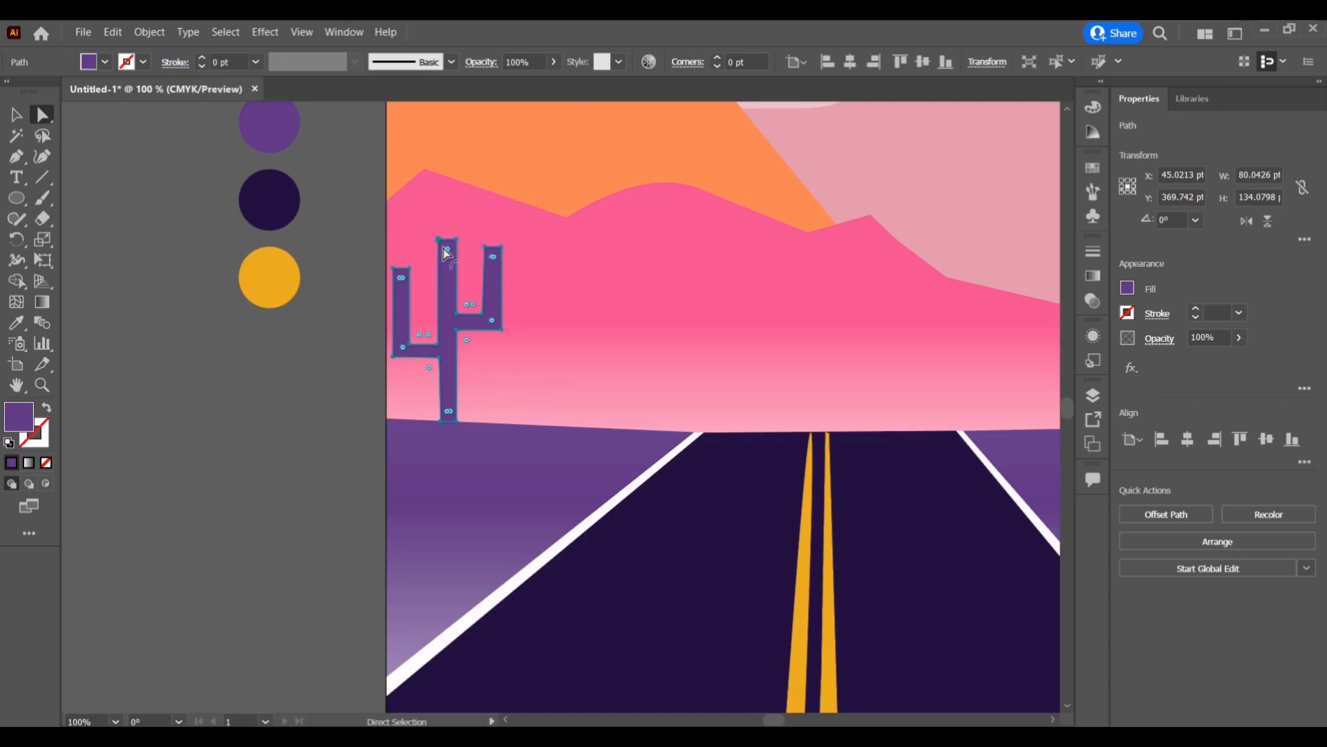
pyautogui.moveTo(446, 253); pyautogui.dragTo(453, 262)
pyautogui.press('v')
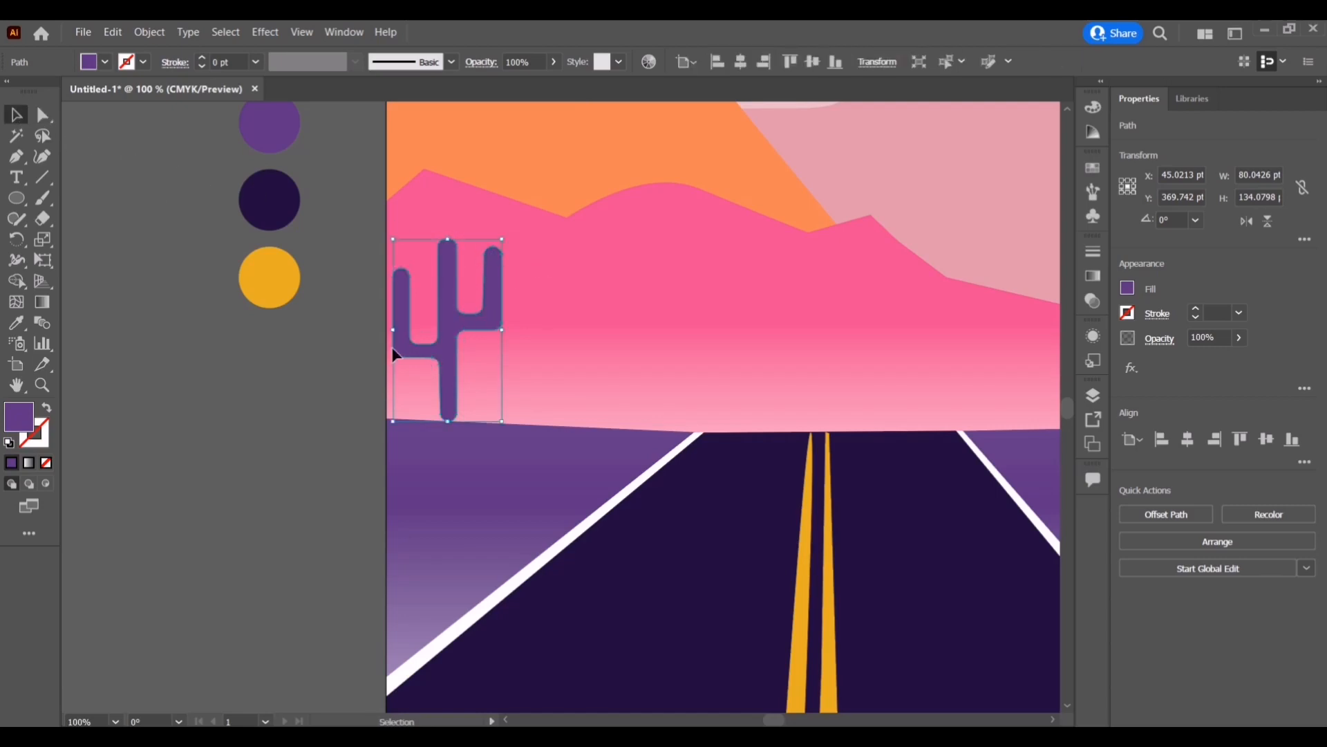
# - Move the cactus down 11 pt so its base overlaps the purple ground
pyautogui.click(504, 418)
pyautogui.doubleClick(450, 356)
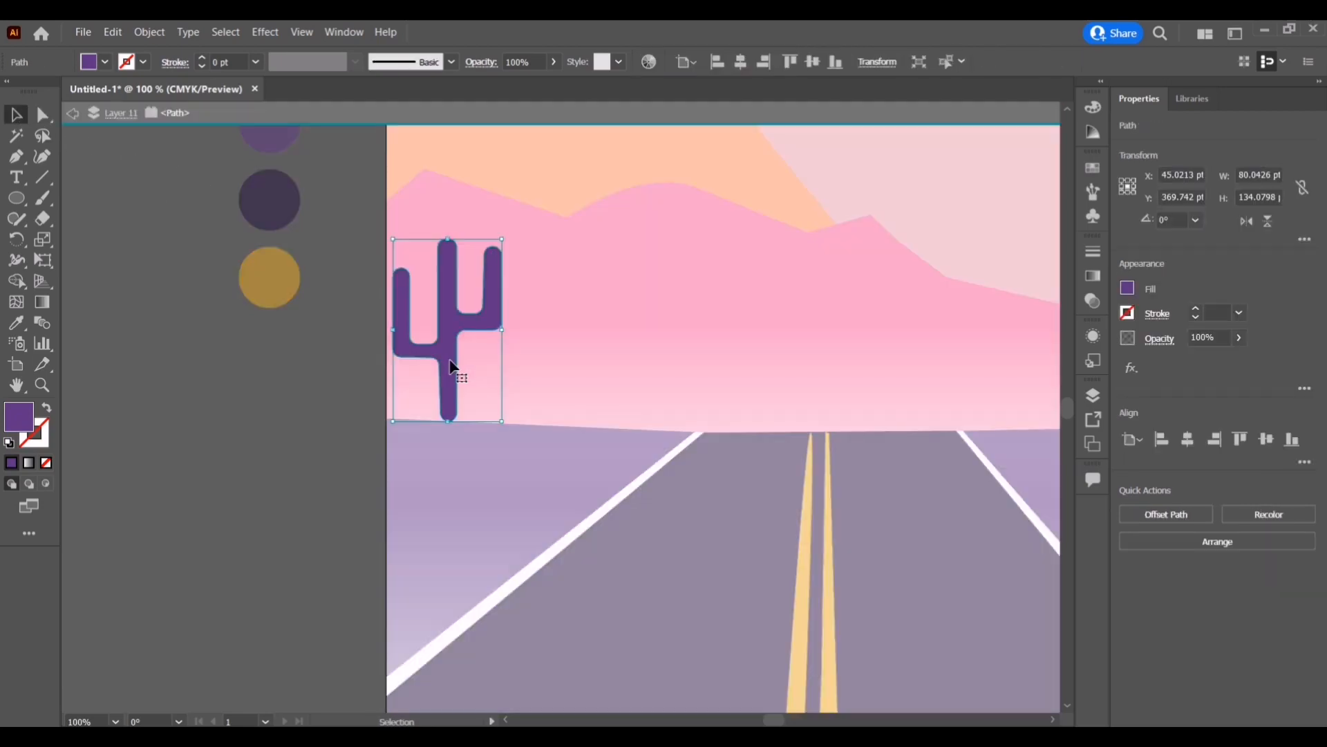
pyautogui.doubleClick(220, 288)
pyautogui.moveTo(446, 350); pyautogui.dragTo(463, 365)
pyautogui.click(496, 484)
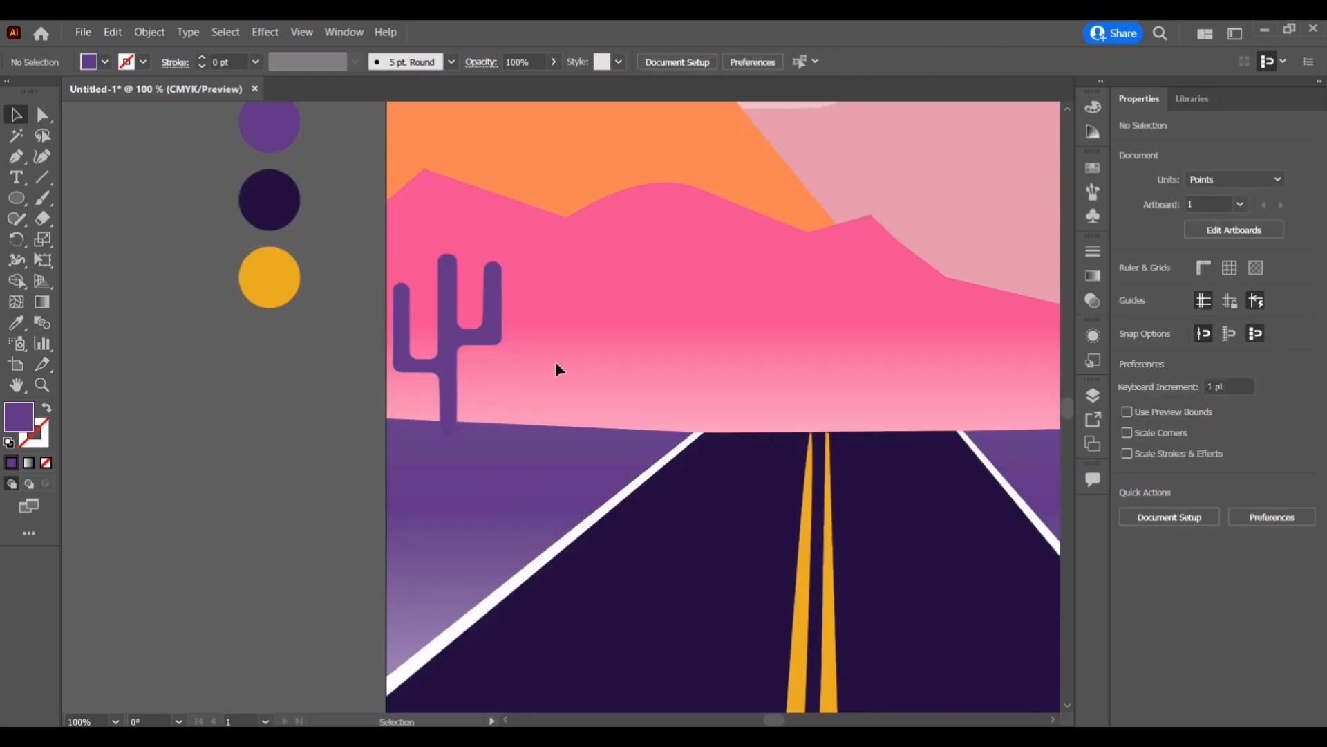
# - Move Layer 11 with the cactus between Layer 5 and Layer 3, so the ground covers its base
pyautogui.click(457, 326)
pyautogui.click(1093, 394)
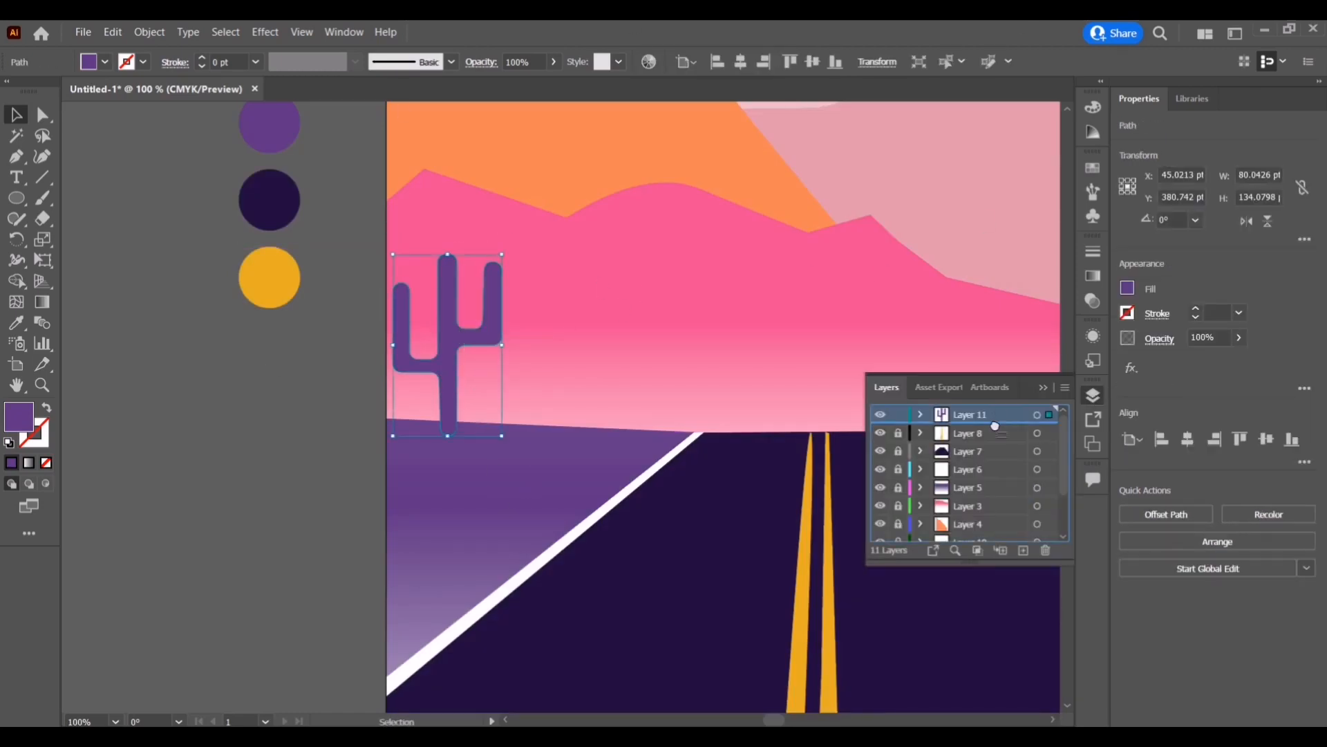
pyautogui.moveTo(981, 415); pyautogui.dragTo(990, 497)
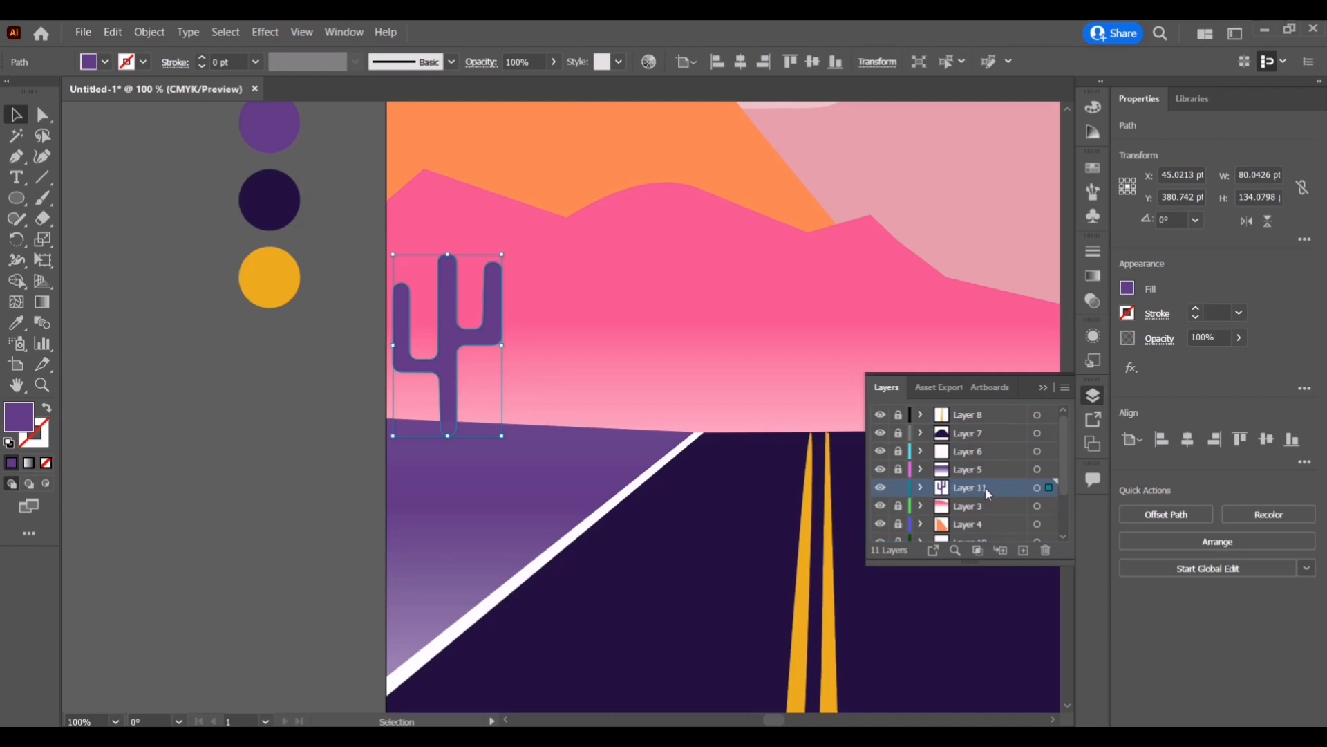
pyautogui.click(674, 513)
# - Lower the cactus's opacity to 81%
pyautogui.scroll(-1, 750, 396)
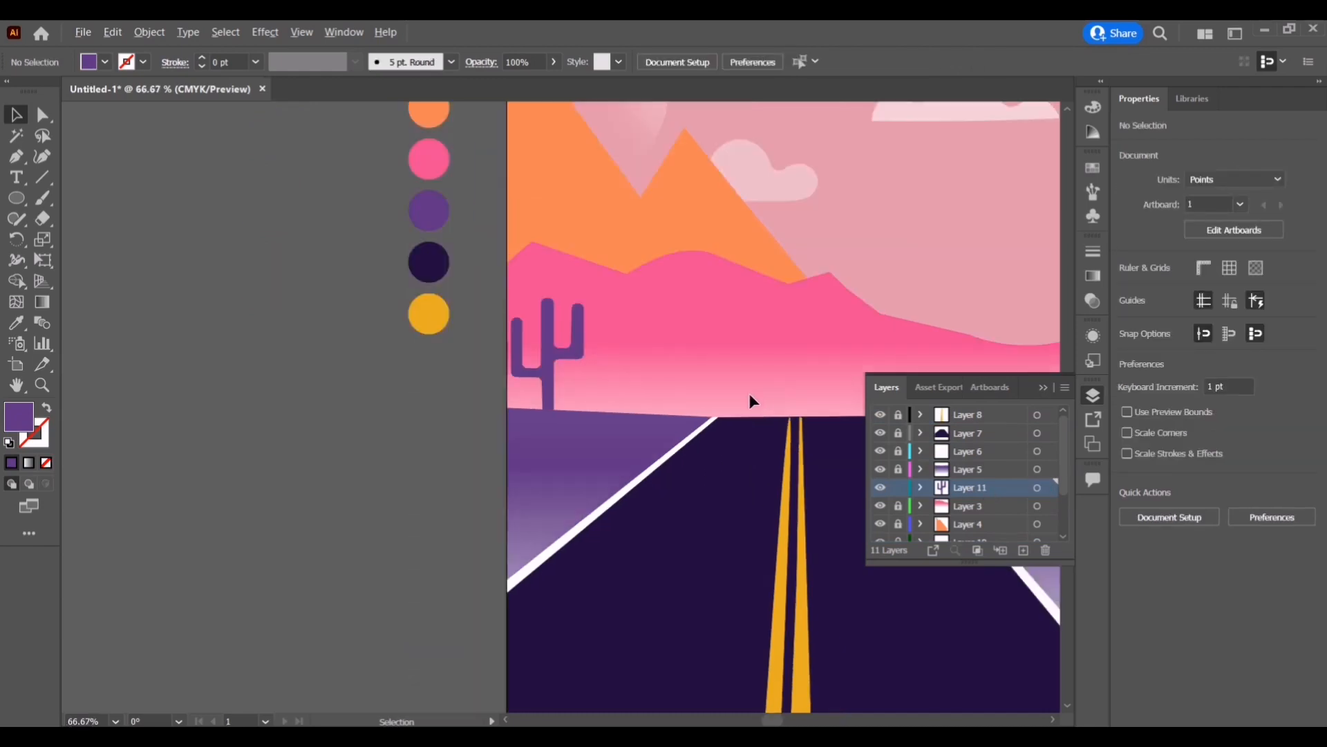
pyautogui.click(990, 387)
pyautogui.click(886, 387)
pyautogui.hotkey('ctrl', 'a')
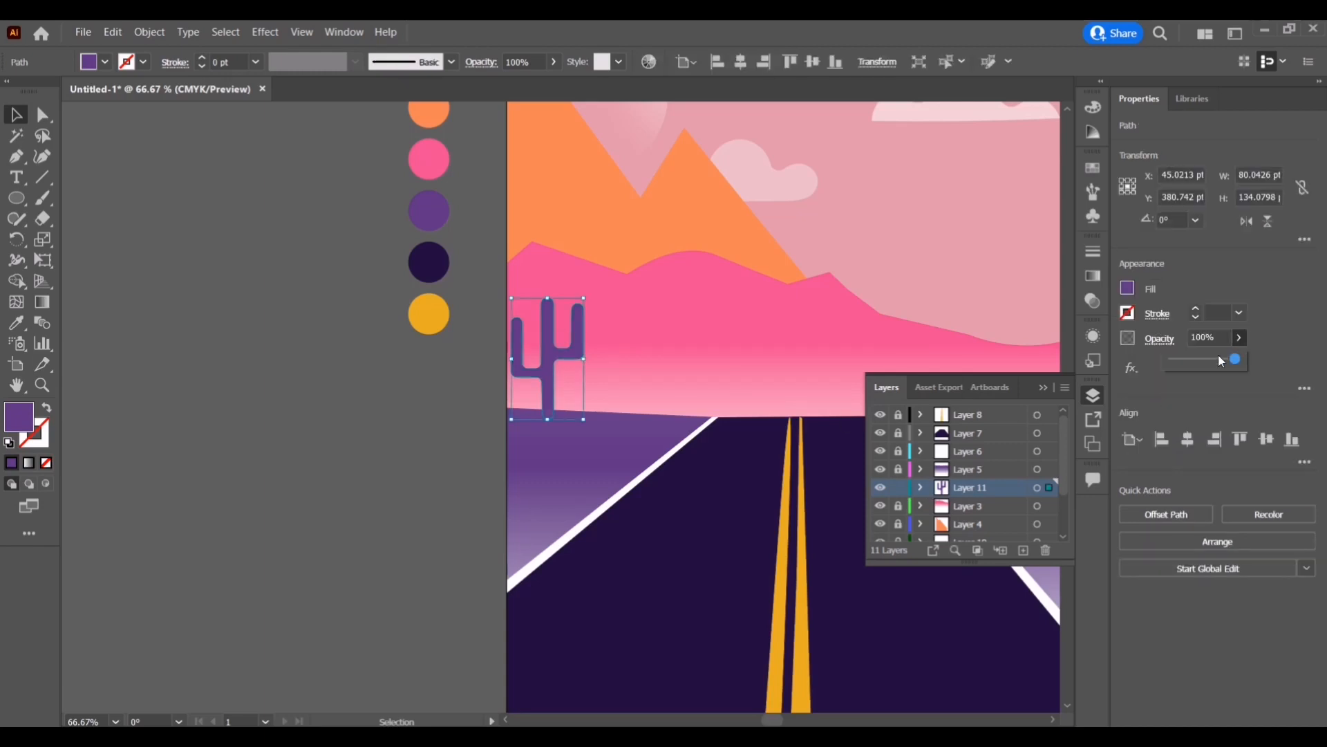
pyautogui.click(1218, 359)
pyautogui.click(754, 340)
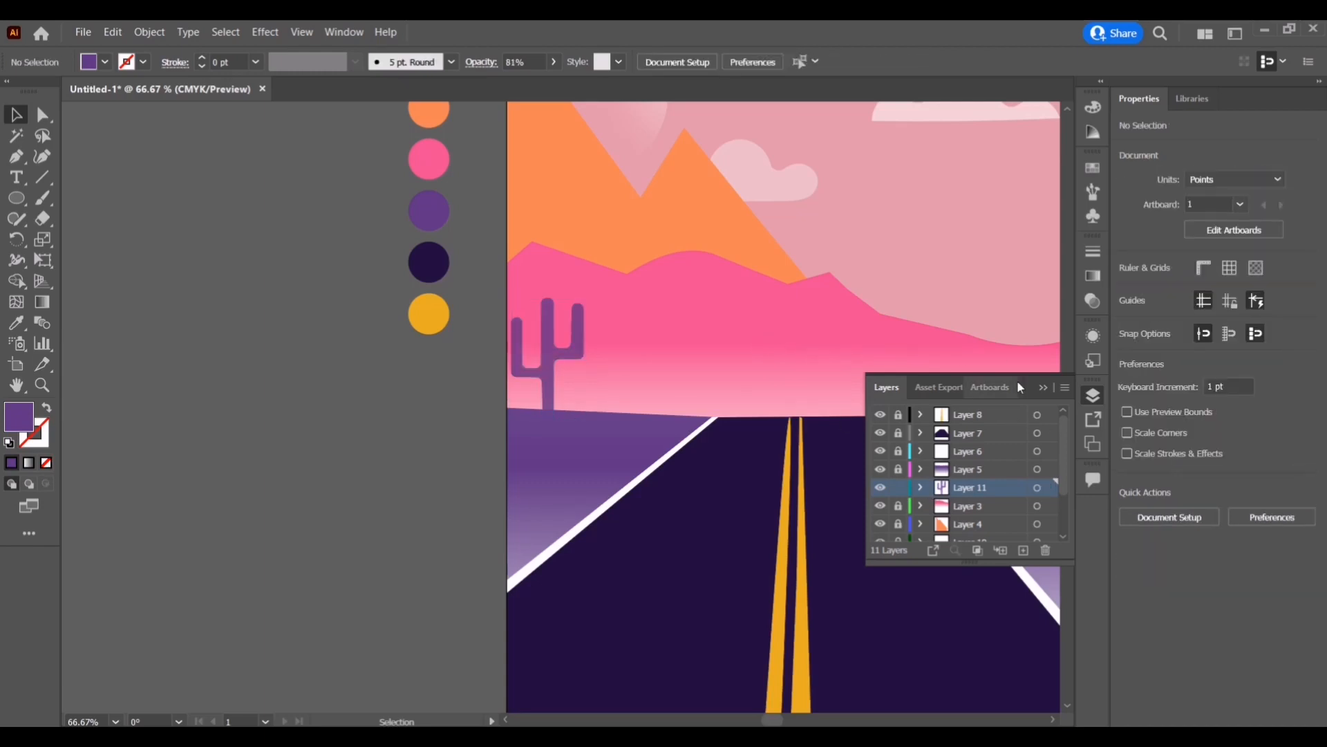
# - Scale the cactus down slightly, keeping it near the artboard's left edge with its base behind the purple ground
pyautogui.click(862, 441)
pyautogui.moveTo(772, 719); pyautogui.dragTo(779, 720)
pyautogui.scroll(-1, 665, 539)
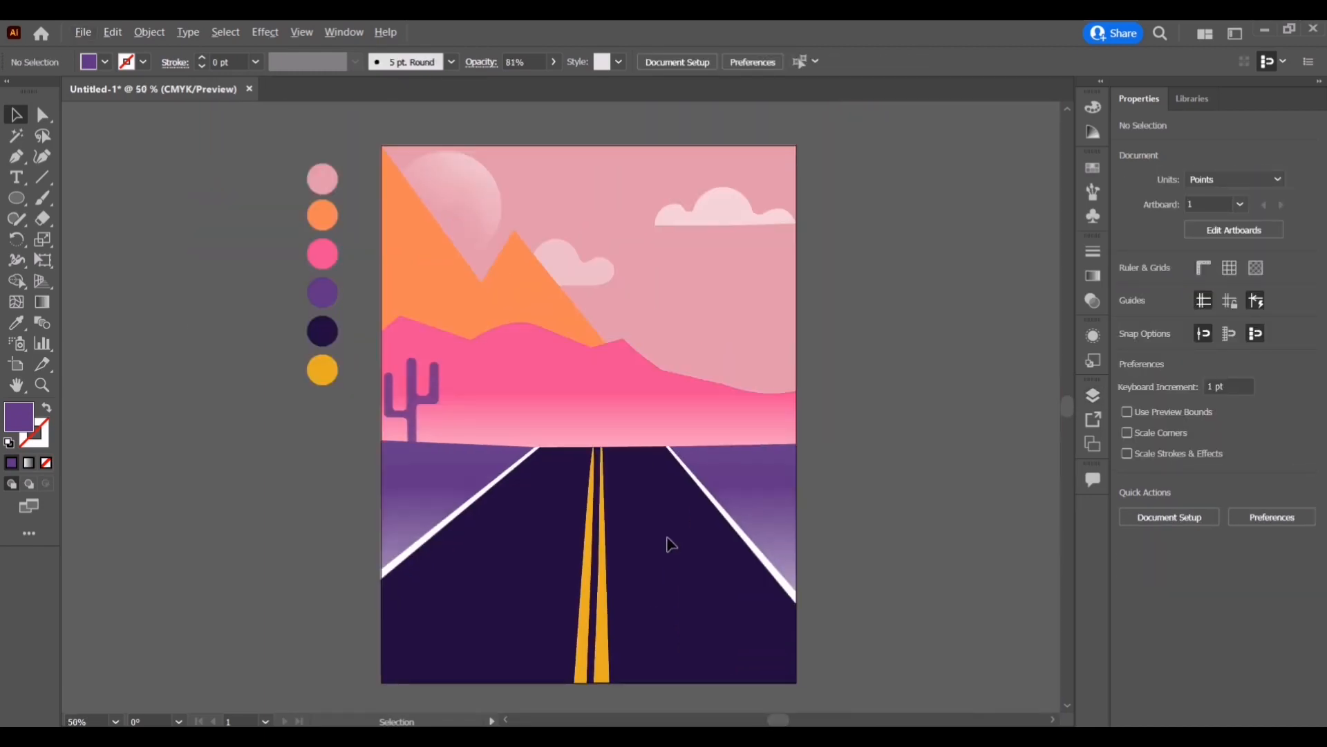
pyautogui.click(430, 392)
pyautogui.moveTo(439, 450); pyautogui.dragTo(433, 412)
pyautogui.click(859, 402)
pyautogui.click(423, 414)
pyautogui.click(418, 404)
pyautogui.click(467, 449)
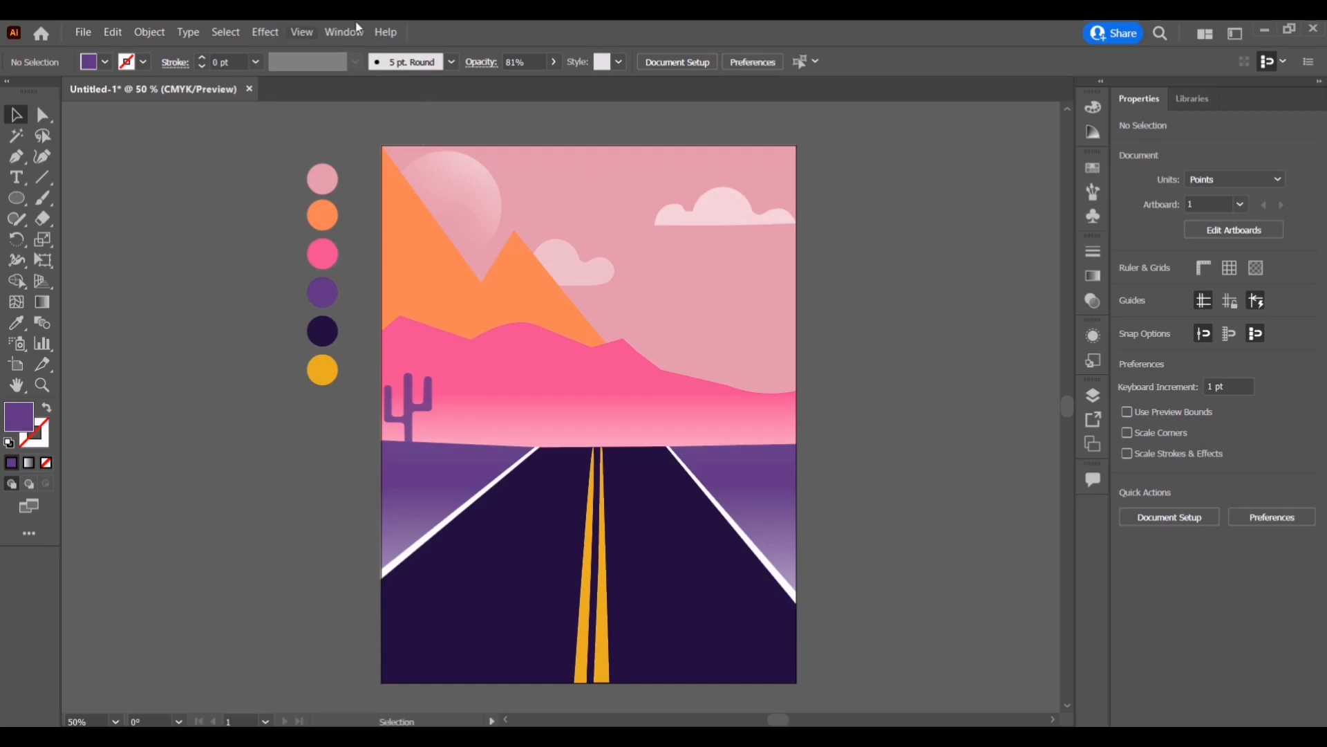
# - Lock Layer 11 and add a new layer above Layer 8
pyautogui.click(1092, 394)
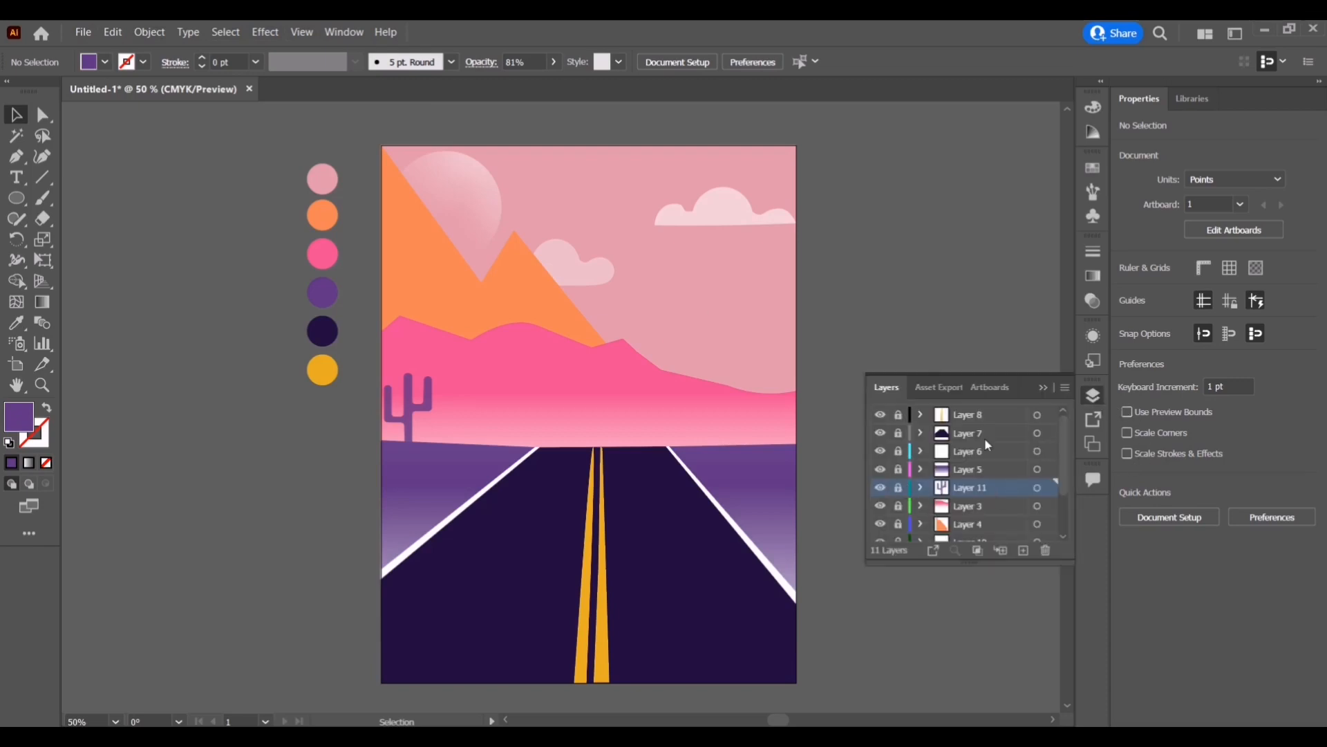
pyautogui.click(1024, 550)
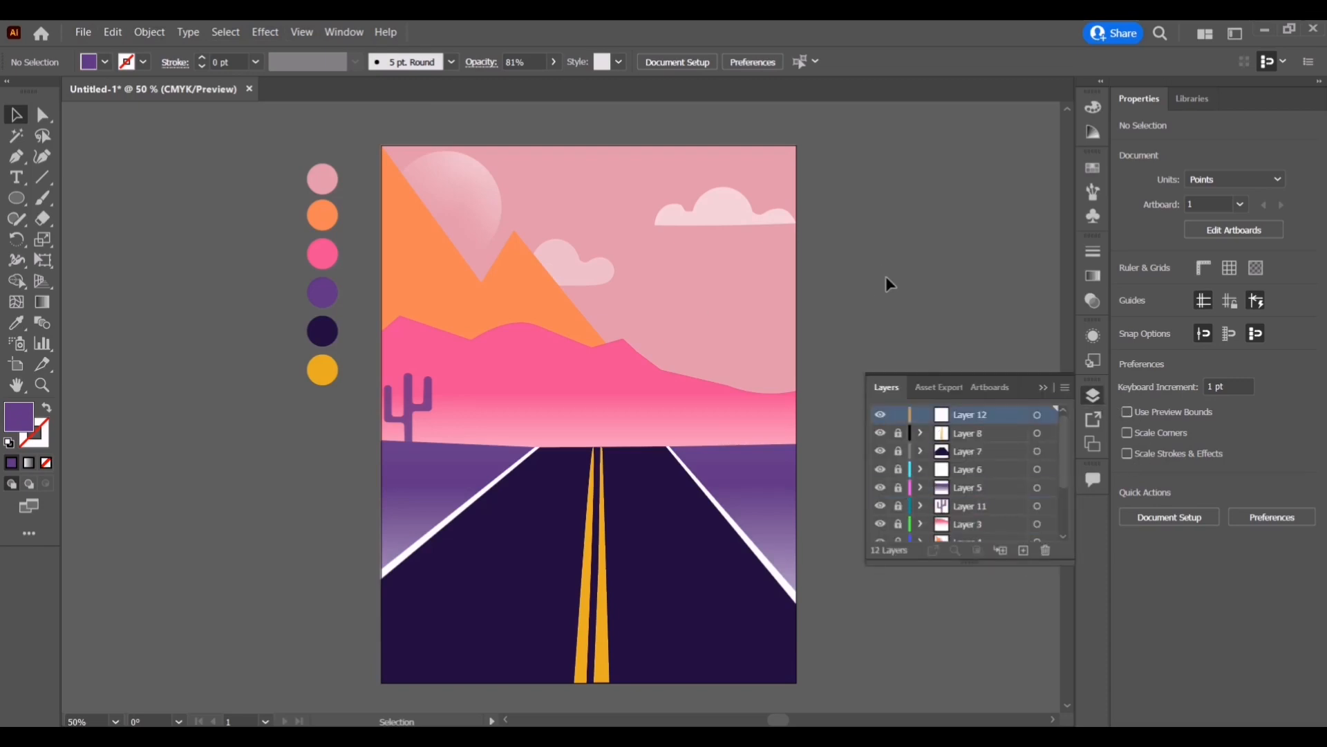
# - Choose the Pen tool and set its fill to a near-black purple, about 140423
pyautogui.press('\\')
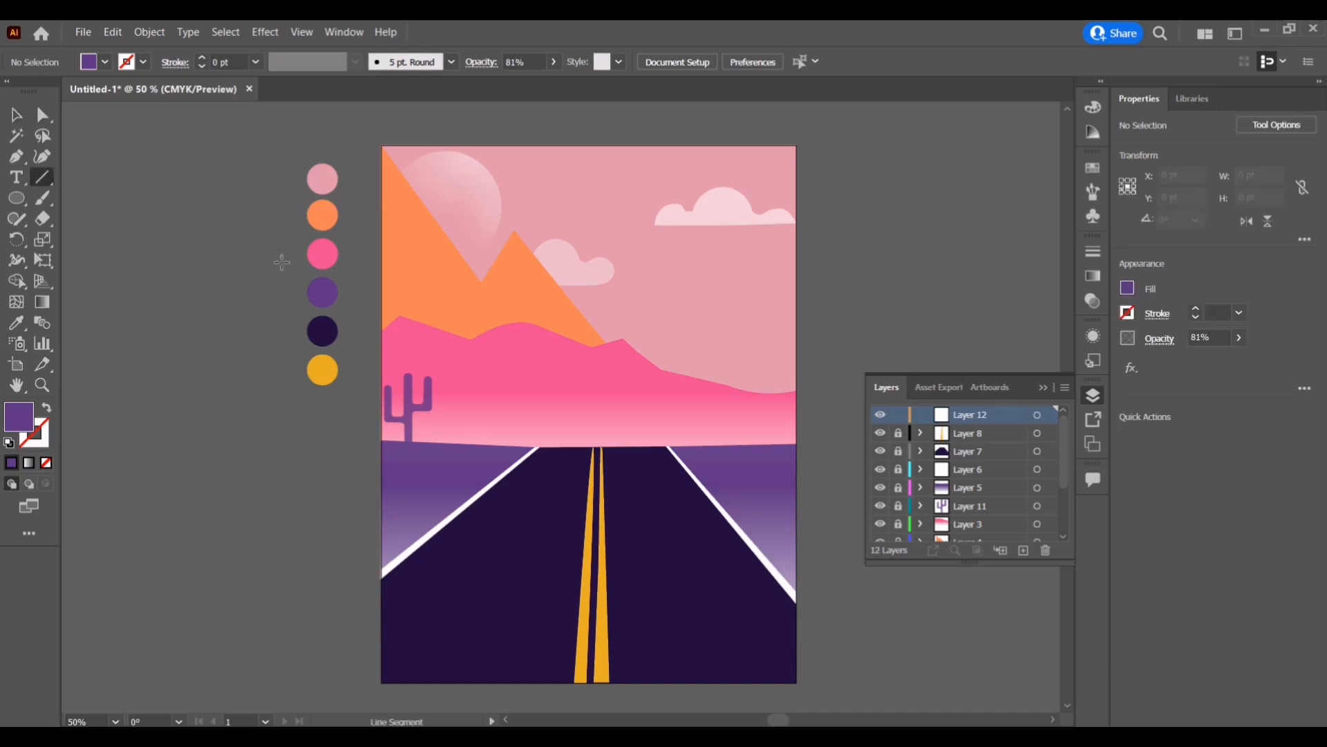
pyautogui.press('p')
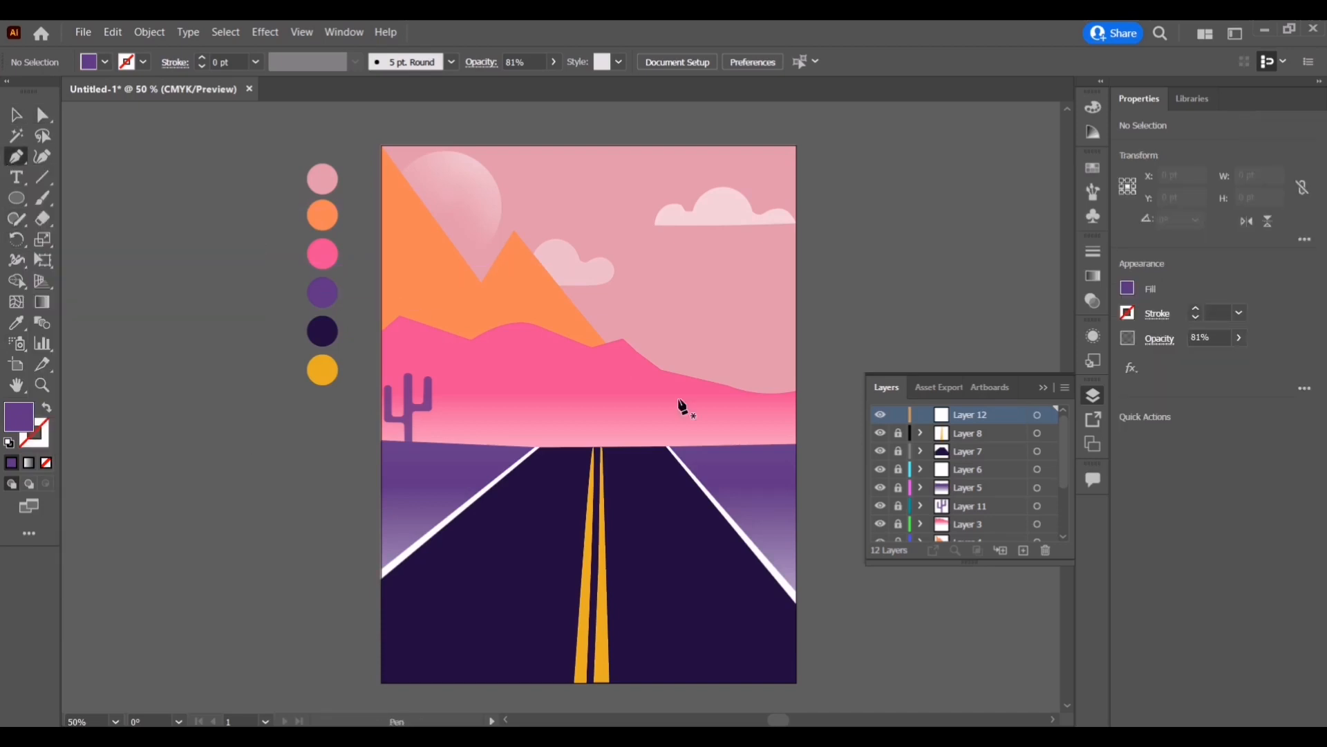
pyautogui.doubleClick(21, 416)
pyautogui.click(889, 436)
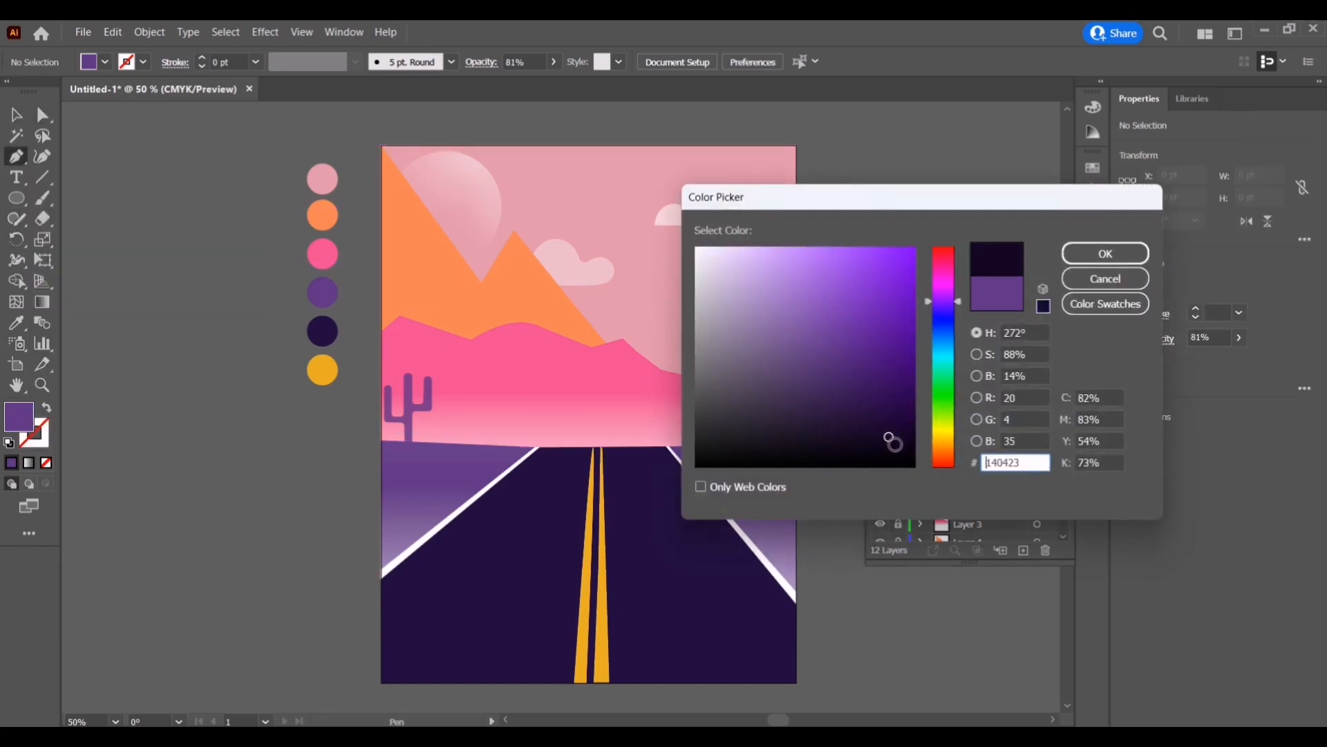
pyautogui.click(1101, 251)
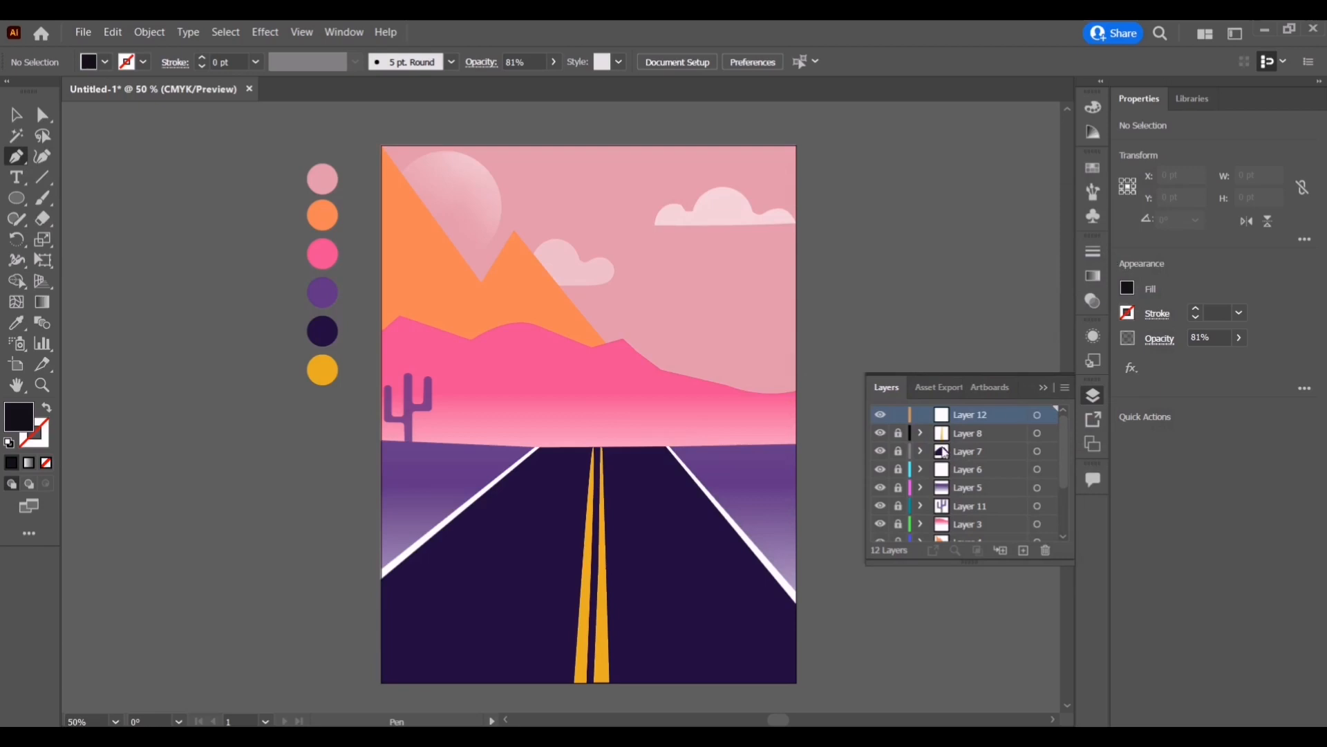
# - Draw a tall tapered pole about 390 pt high near the artboard's right edge, rising from the horizon past the upper cloud
pyautogui.click(758, 446)
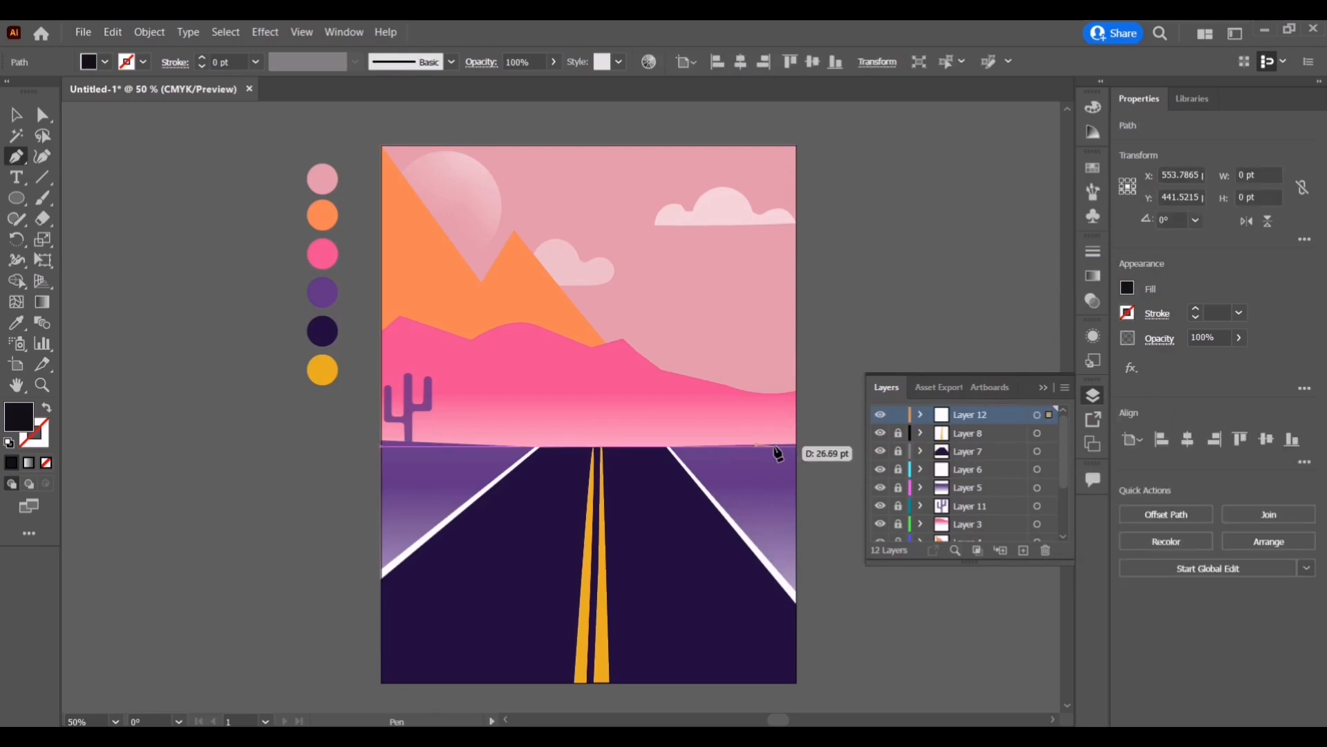
pyautogui.click(777, 449)
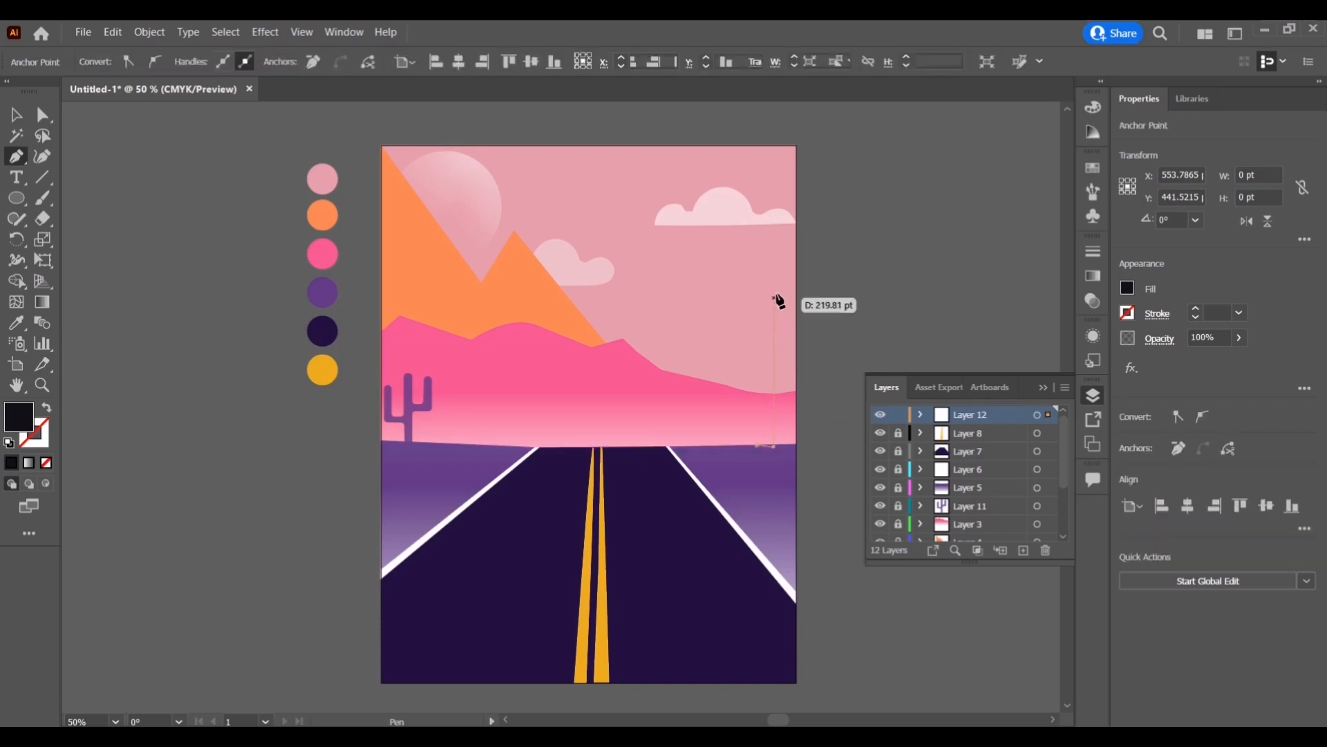
pyautogui.click(773, 180)
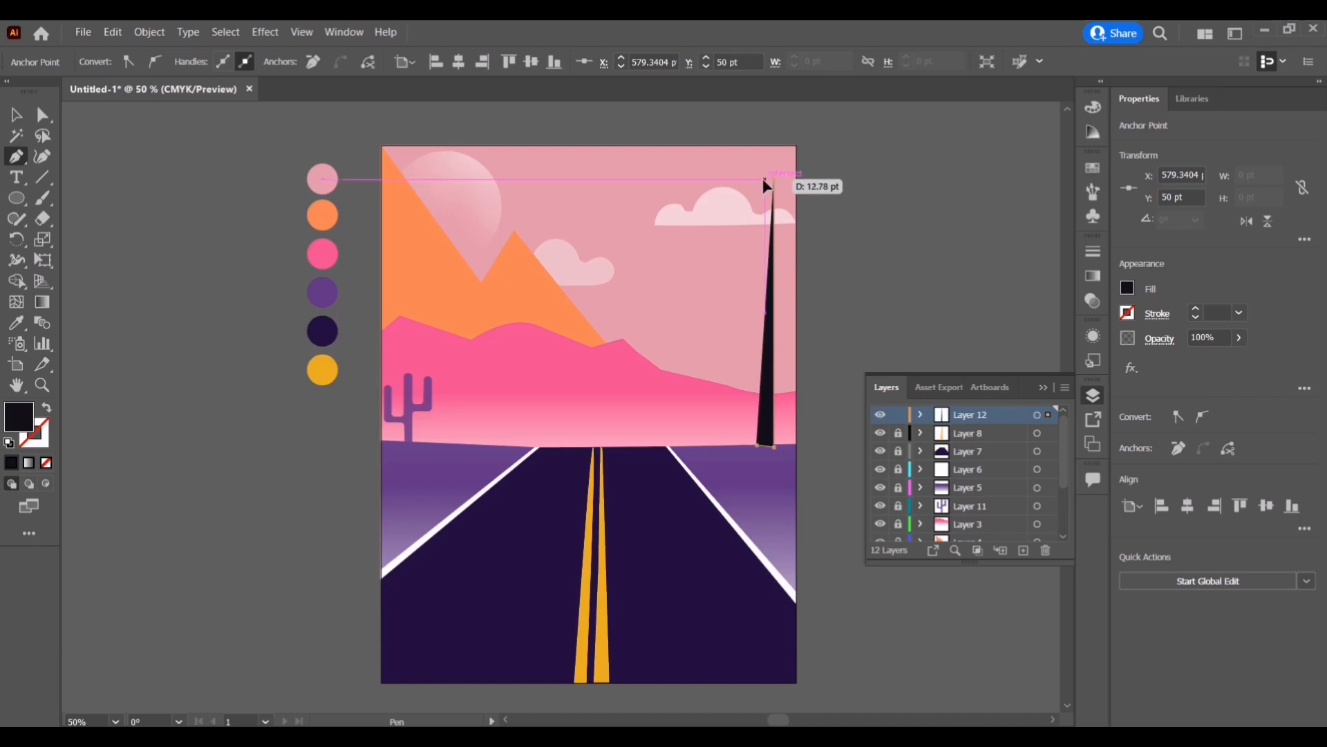
pyautogui.click(766, 182)
pyautogui.click(758, 446)
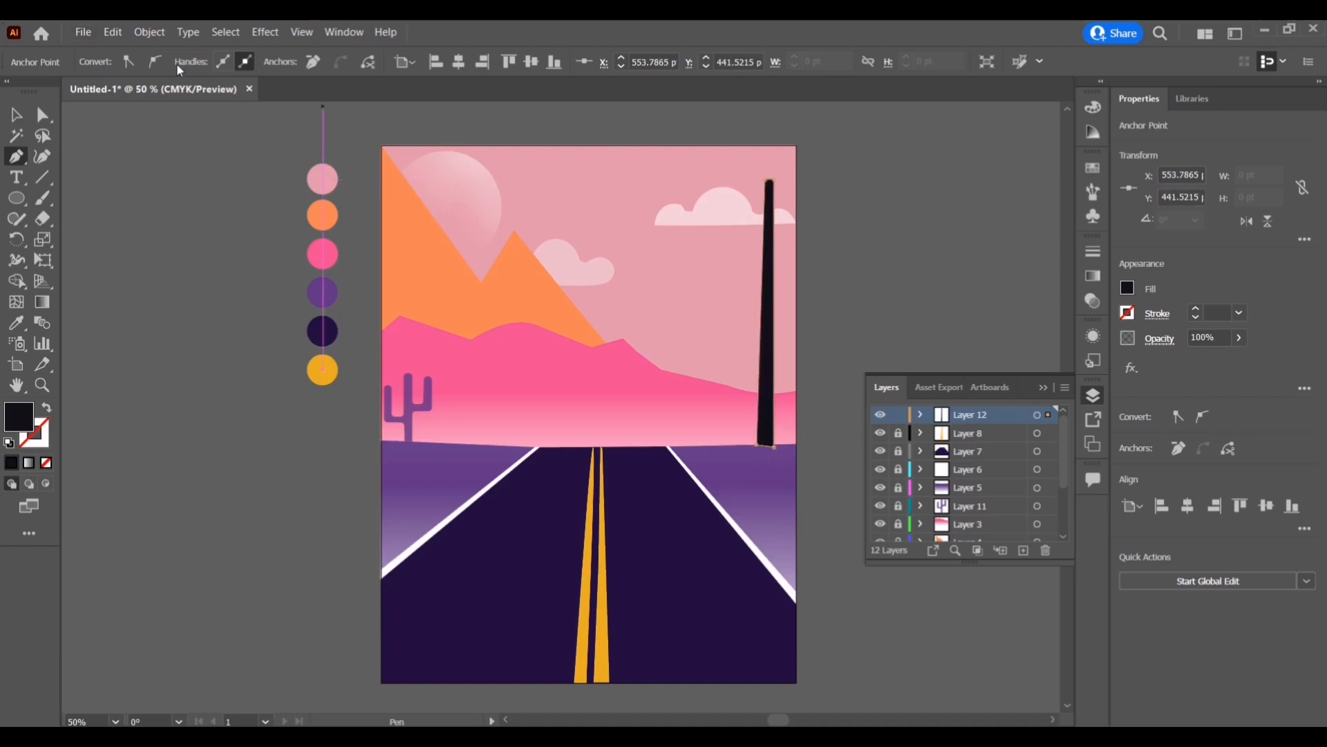
pyautogui.click(12, 118)
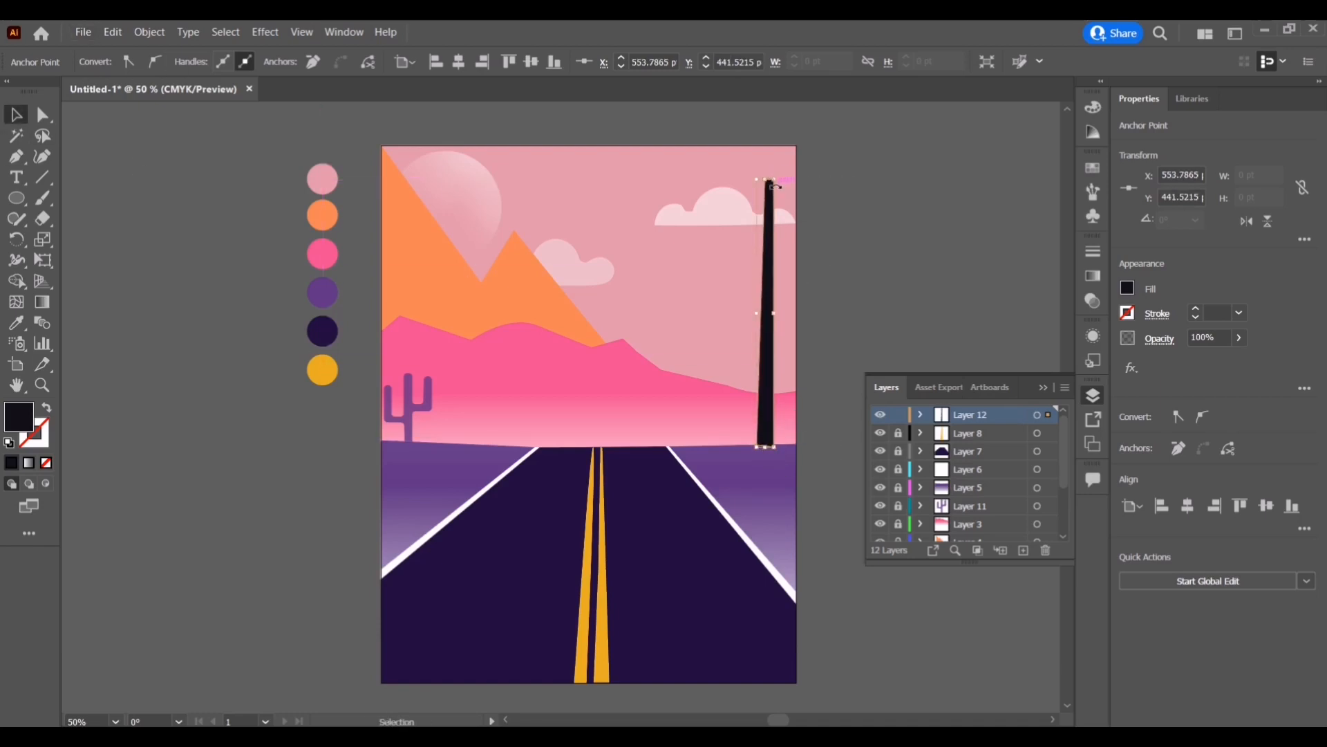
# - Widen the pole's tapered top to match its base and round off both top corners
pyautogui.scroll(4, 775, 186)
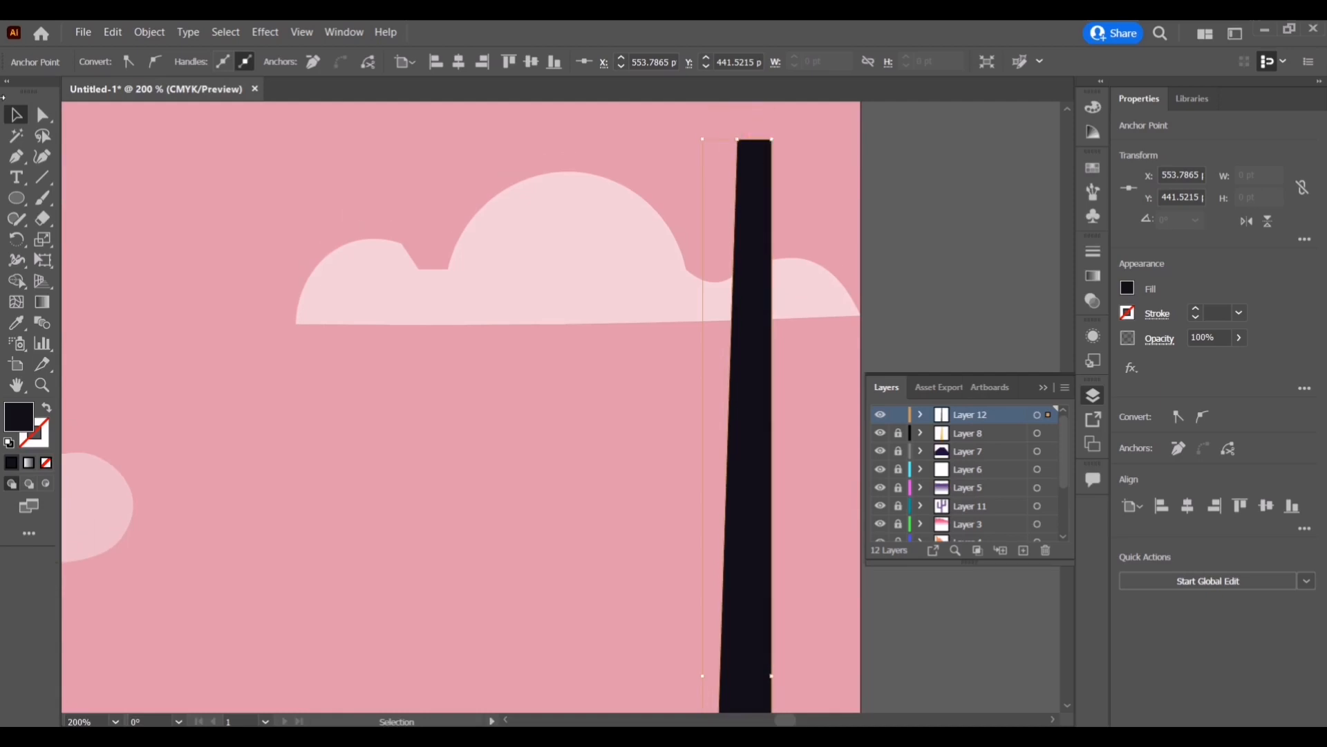
pyautogui.press('a')
pyautogui.click(737, 142)
pyautogui.moveTo(712, 146); pyautogui.dragTo(741, 171)
pyautogui.click(773, 143)
pyautogui.click(712, 147)
pyautogui.hotkey('ctrl', 'z')
pyautogui.click(705, 144)
pyautogui.press('v')
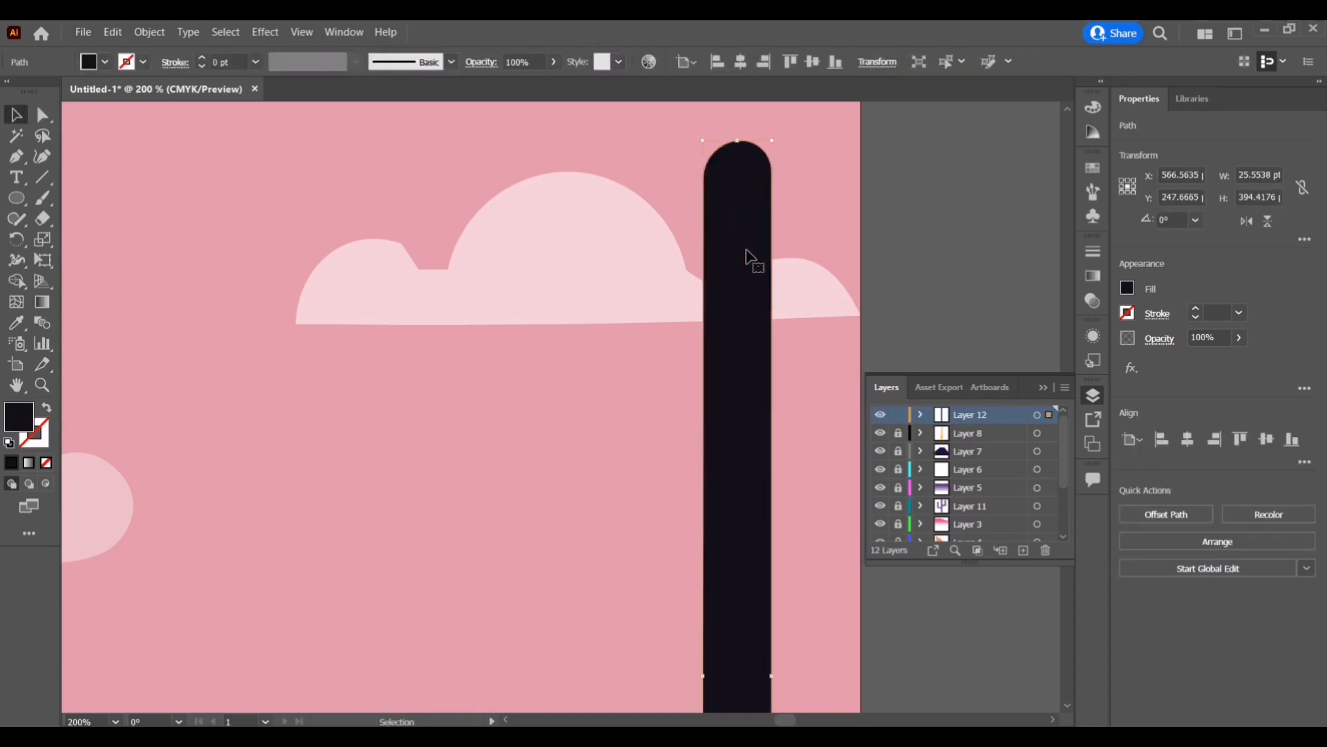
# - Reposition the pole's two bottom anchor points so its base follows the edge of the purple ground
pyautogui.hotkey('ctrl', '0')
pyautogui.click(810, 520)
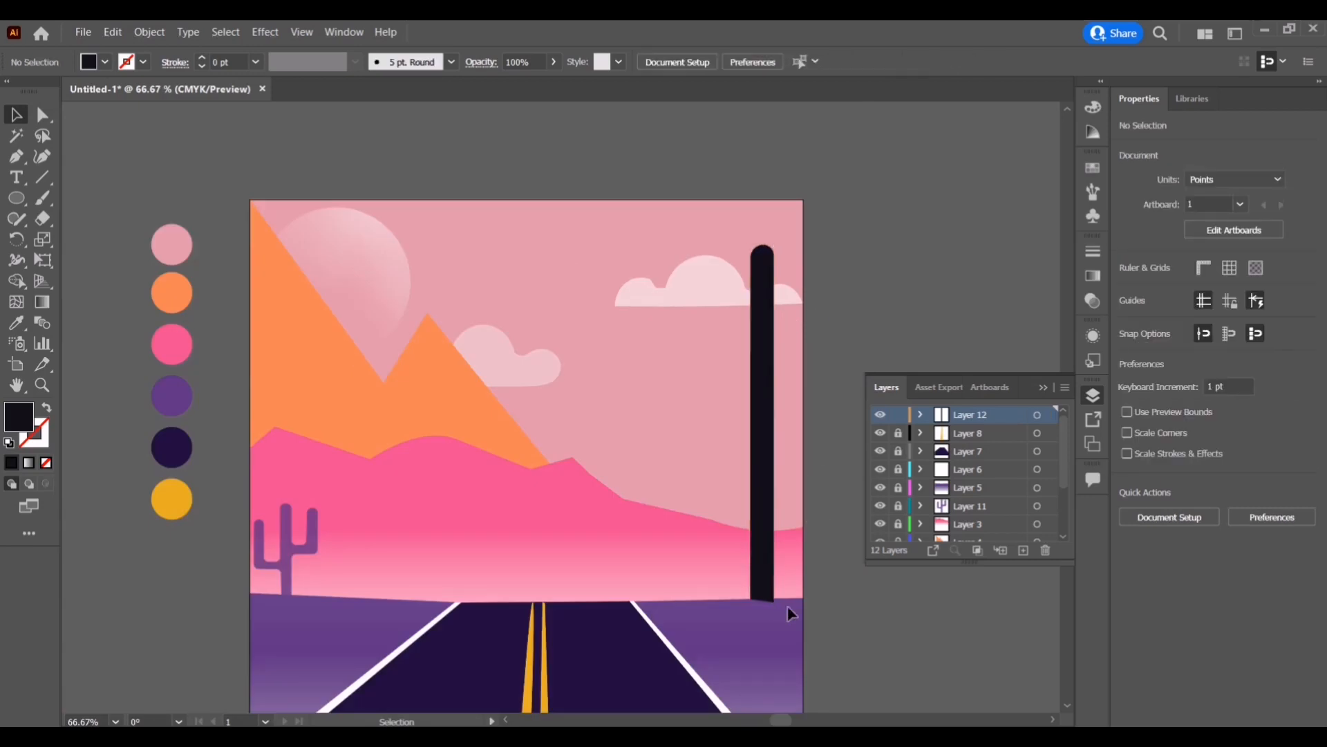
pyautogui.scroll(3, 787, 606)
pyautogui.click(784, 575)
pyautogui.click(42, 156)
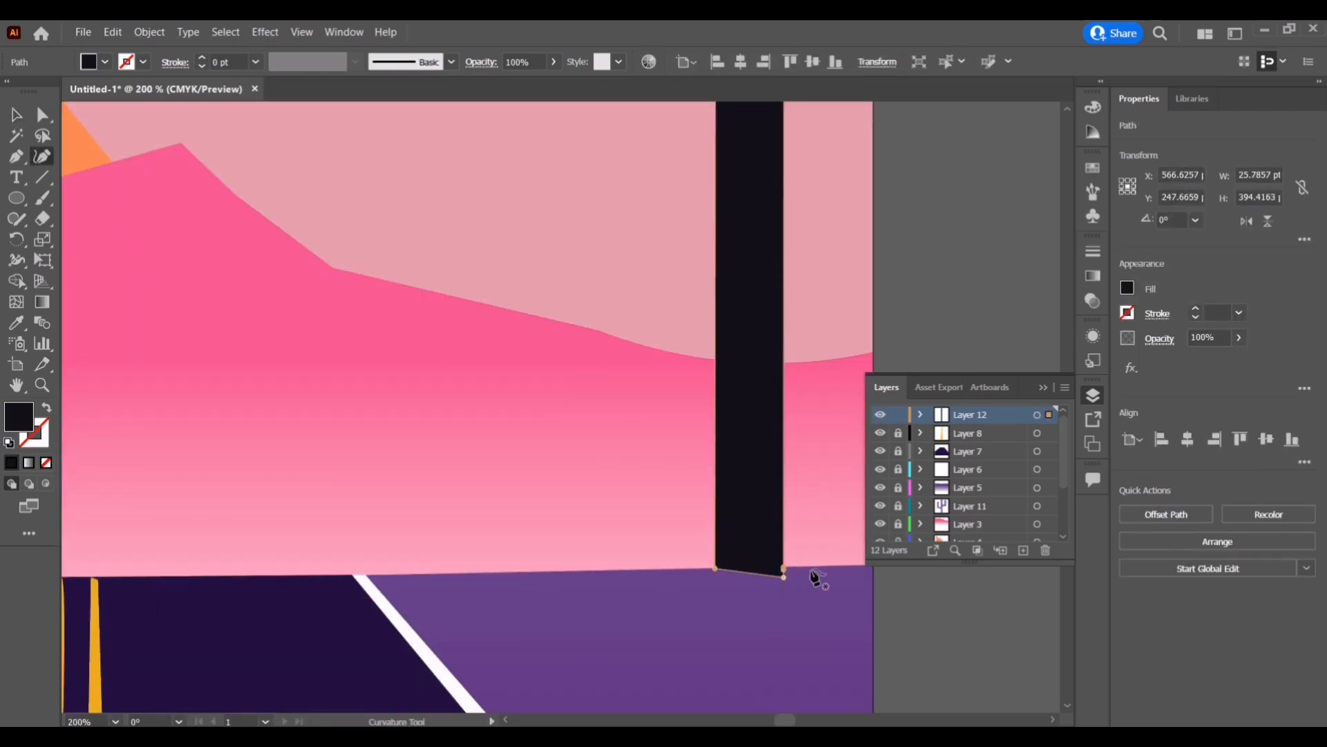
pyautogui.hotkey('ctrl', 'z')
pyautogui.click(42, 115)
pyautogui.moveTo(784, 576); pyautogui.dragTo(718, 569)
pyautogui.hotkey('ctrl', 'z')
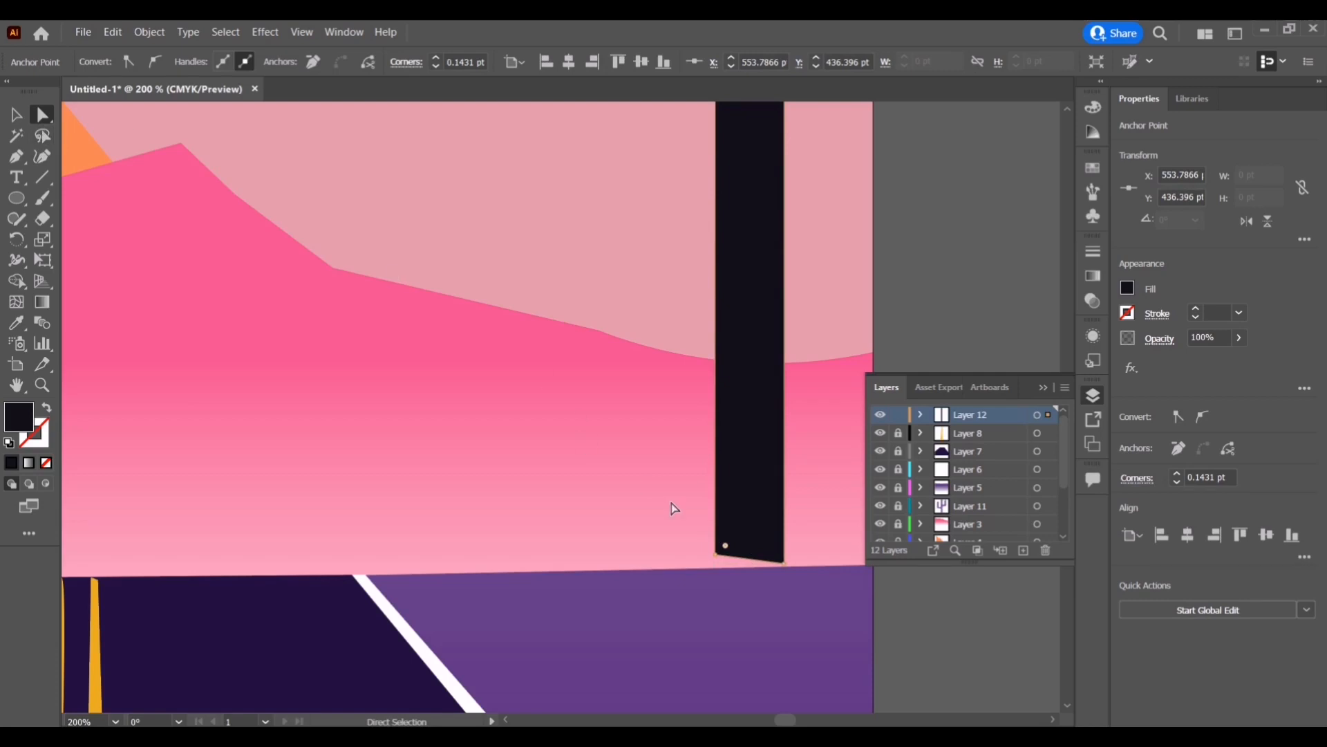
pyautogui.hotkey('ctrl', 'z')
pyautogui.moveTo(715, 556); pyautogui.dragTo(783, 569)
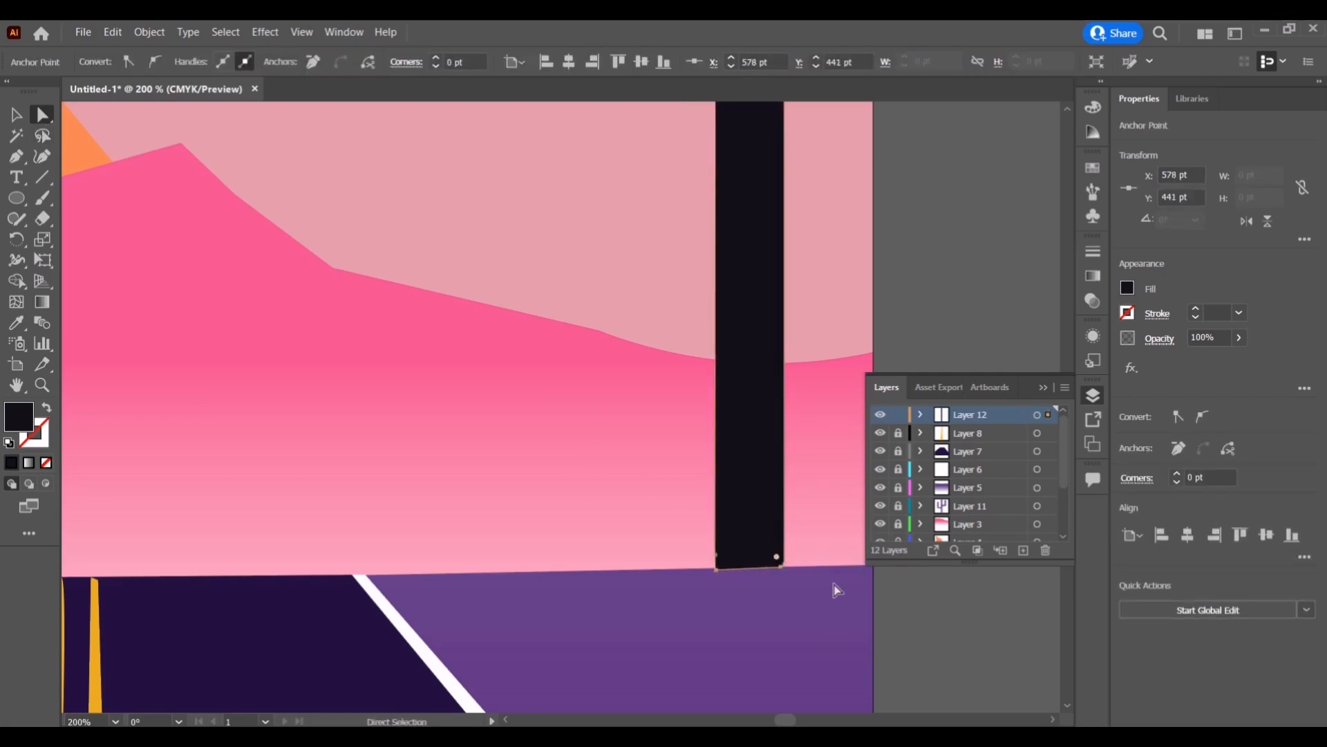
# - Narrow the whole pole to 9 pt wide, keeping it centred in place
pyautogui.hotkey('ctrl', '0')
pyautogui.click(910, 300)
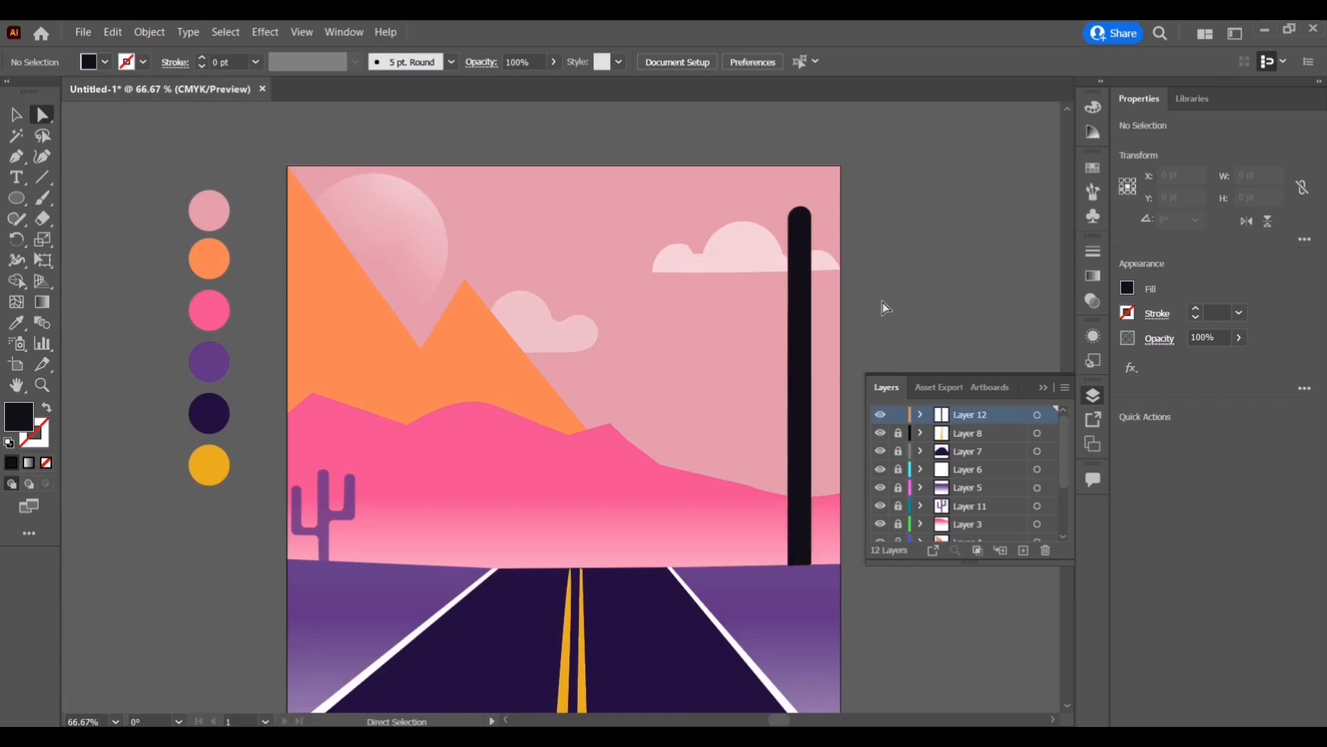
pyautogui.press('v')
pyautogui.click(800, 311)
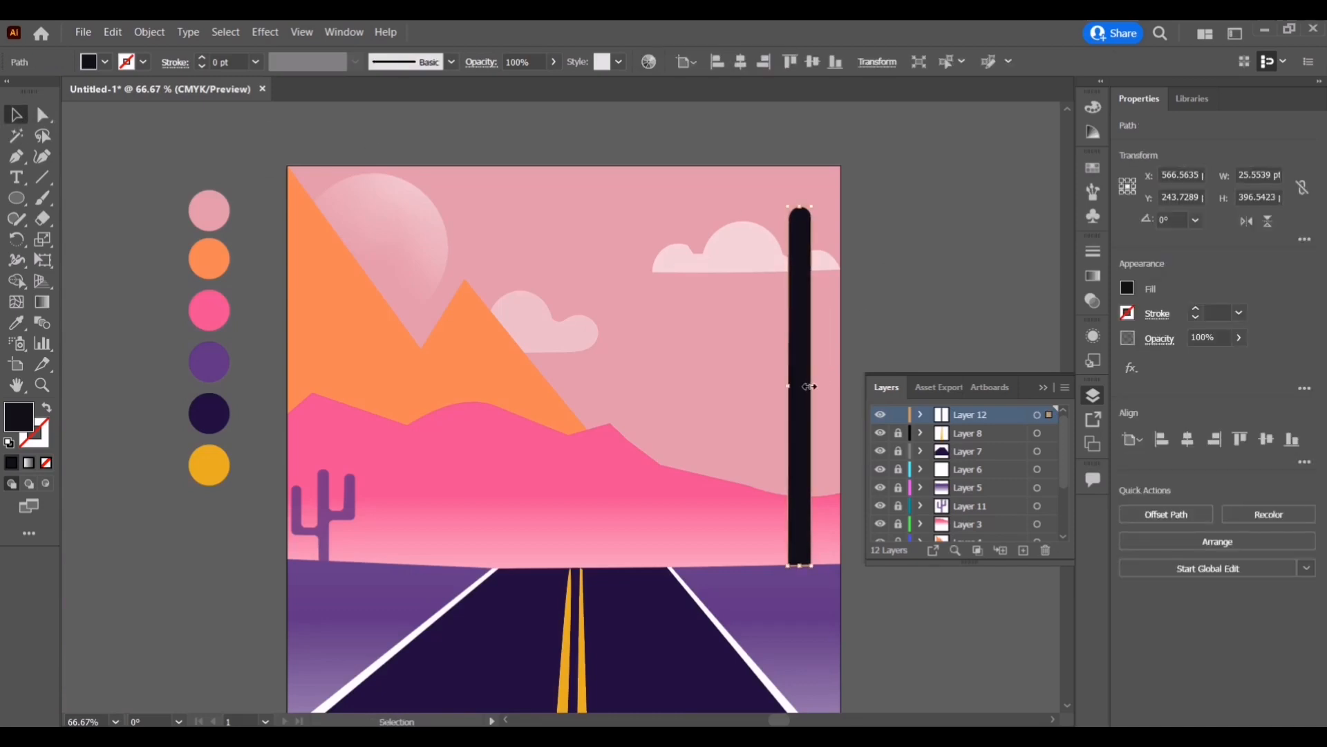
pyautogui.moveTo(810, 387); pyautogui.dragTo(793, 387)
pyautogui.click(937, 316)
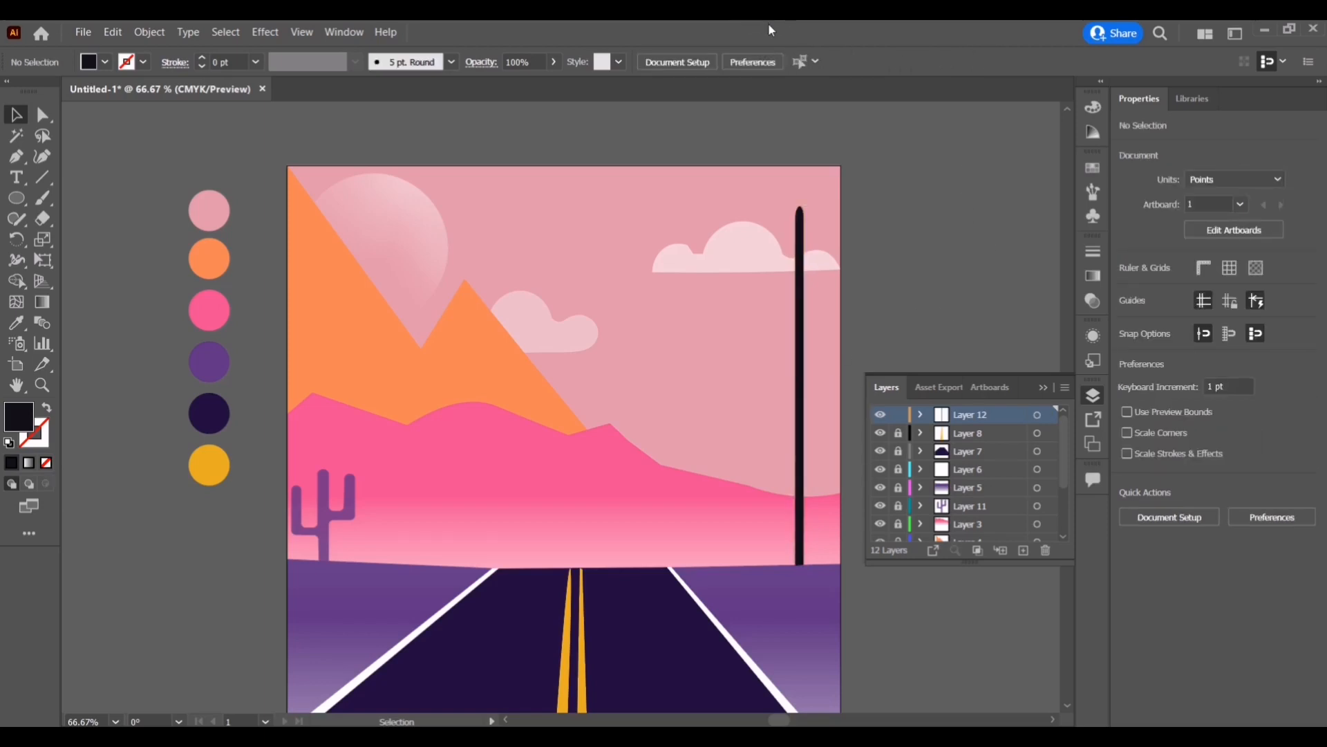
# - Lower the pole's rounded tip slightly so the pole is 393 pt tall
pyautogui.scroll(4, 812, 228)
pyautogui.scroll(1, 779, 199)
pyautogui.click(779, 199)
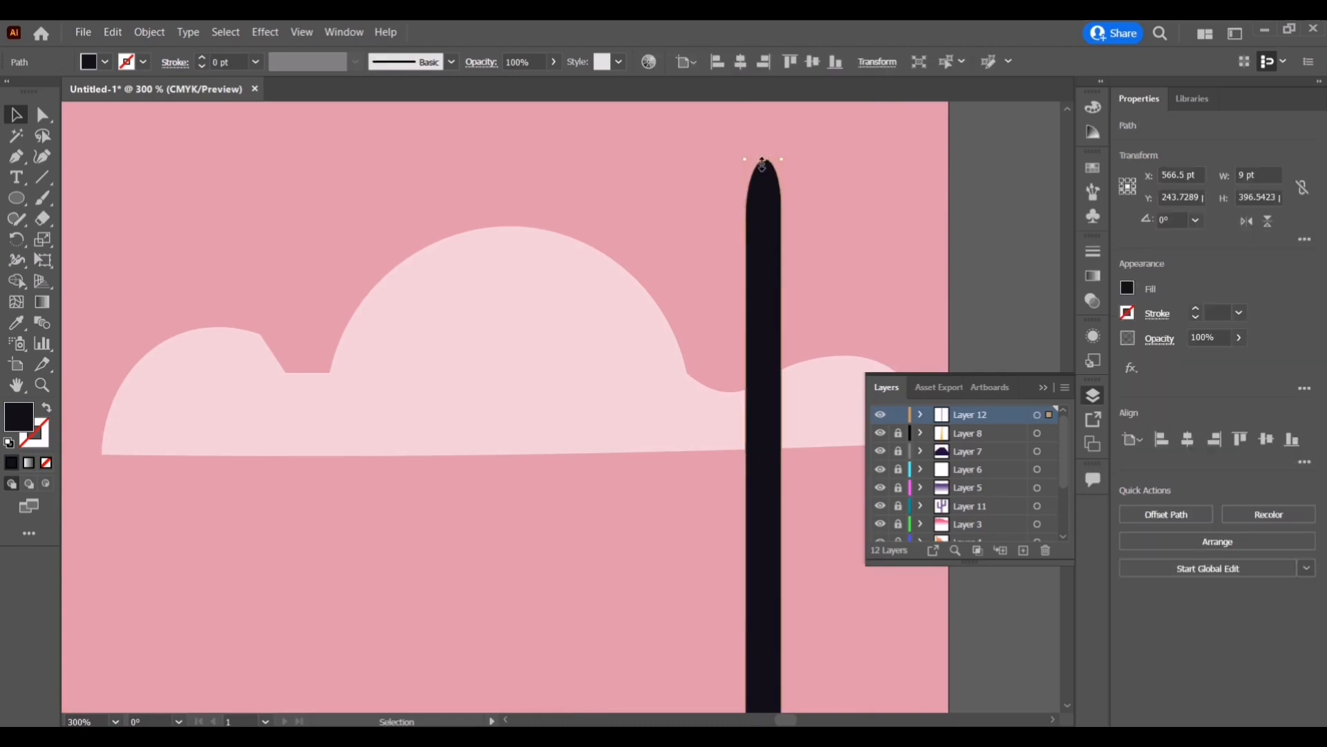
pyautogui.moveTo(763, 159); pyautogui.dragTo(757, 202)
pyautogui.press('a')
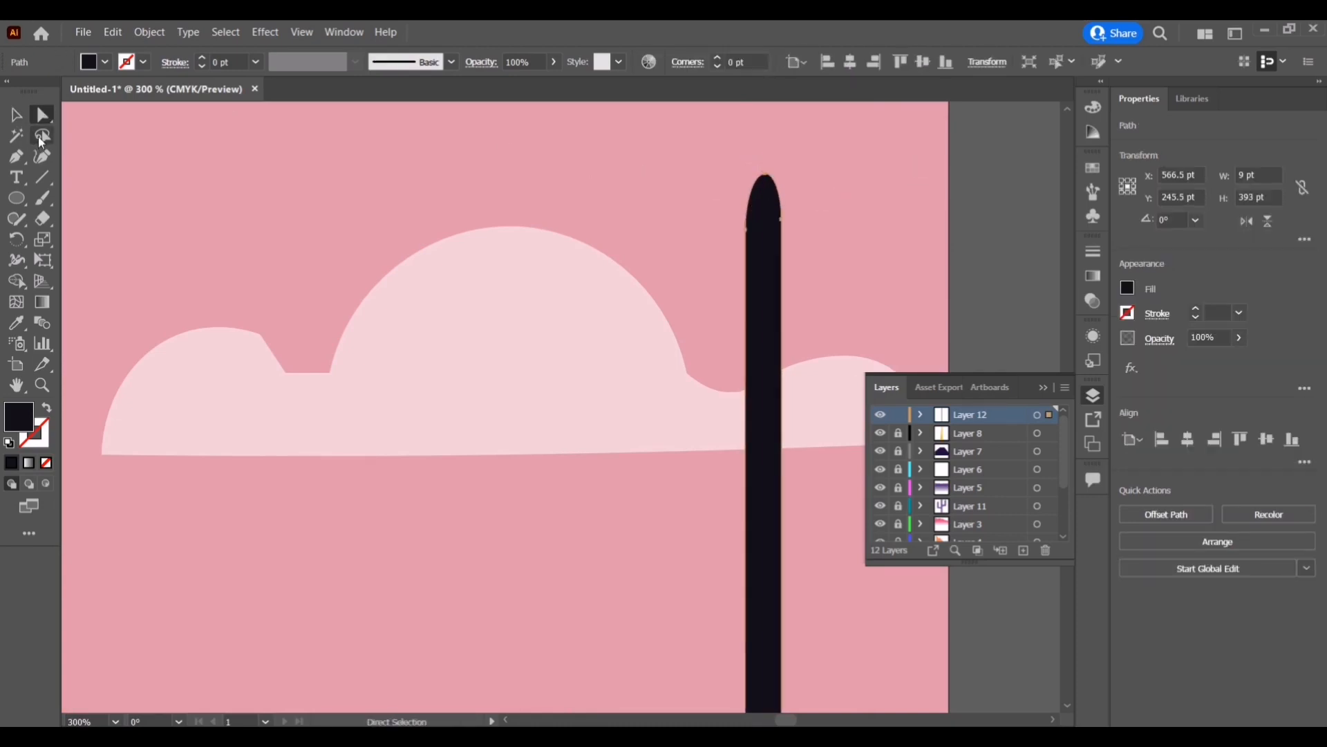
pyautogui.hotkey('ctrl', 'z')
pyautogui.hotkey('ctrl', 'z')
pyautogui.hotkey('ctrl', 'shift', 'z')
pyautogui.hotkey('ctrl', 'shift', 'z')
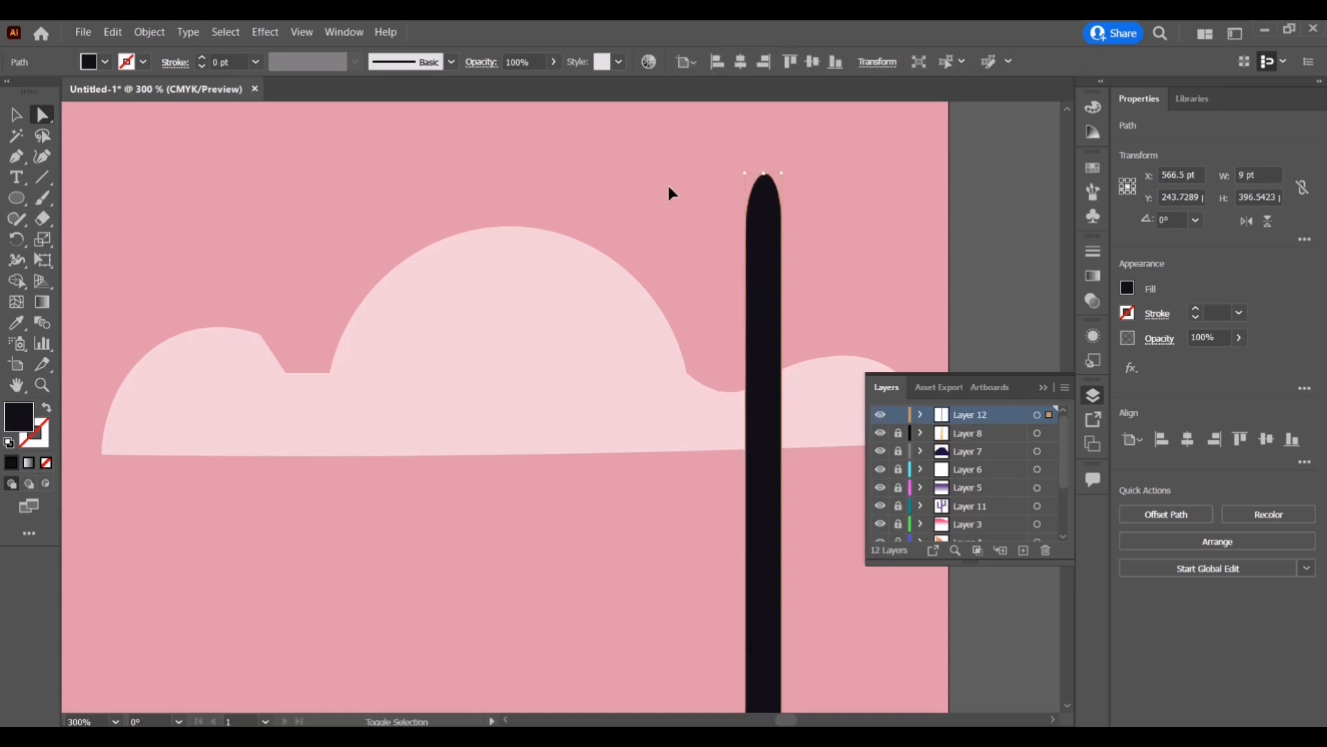
# - Draw a thin crossarm with upturned ends across the pole's top, about 35 pt wide and 7 pt tall
pyautogui.click(17, 156)
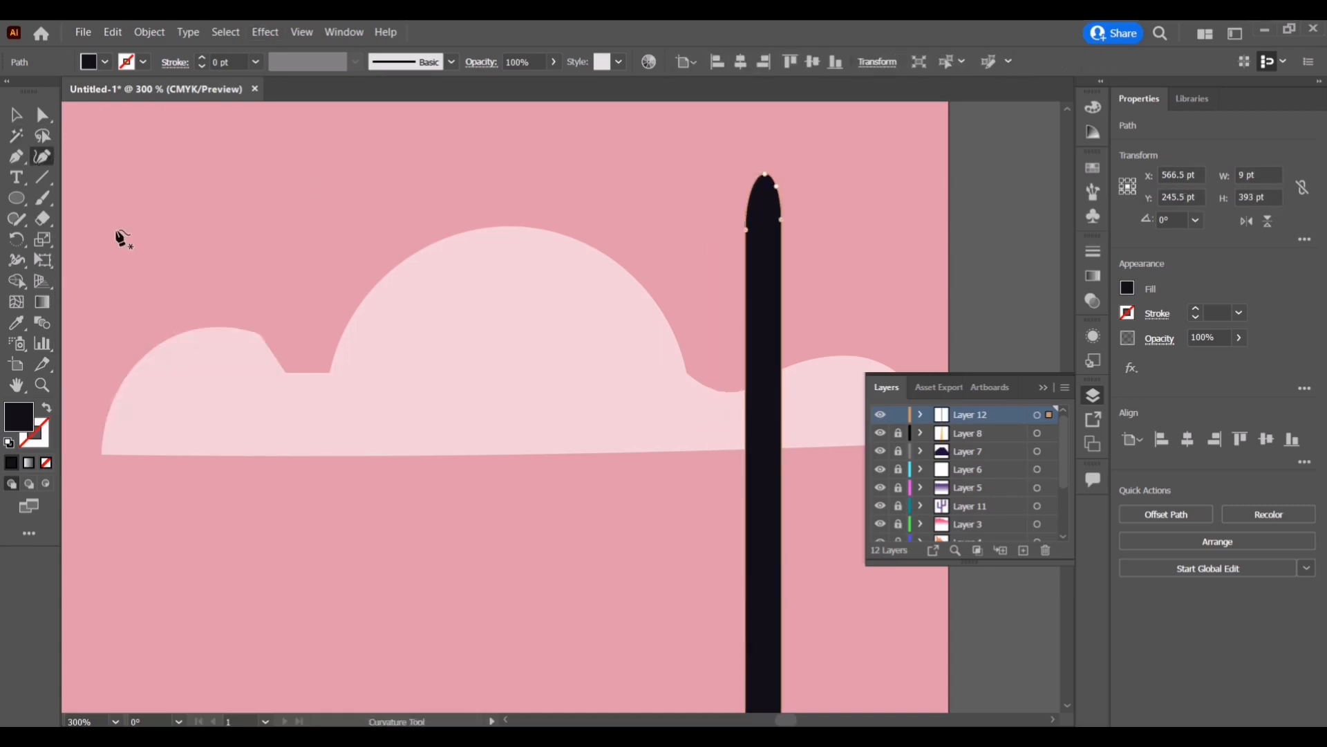
pyautogui.click(846, 210)
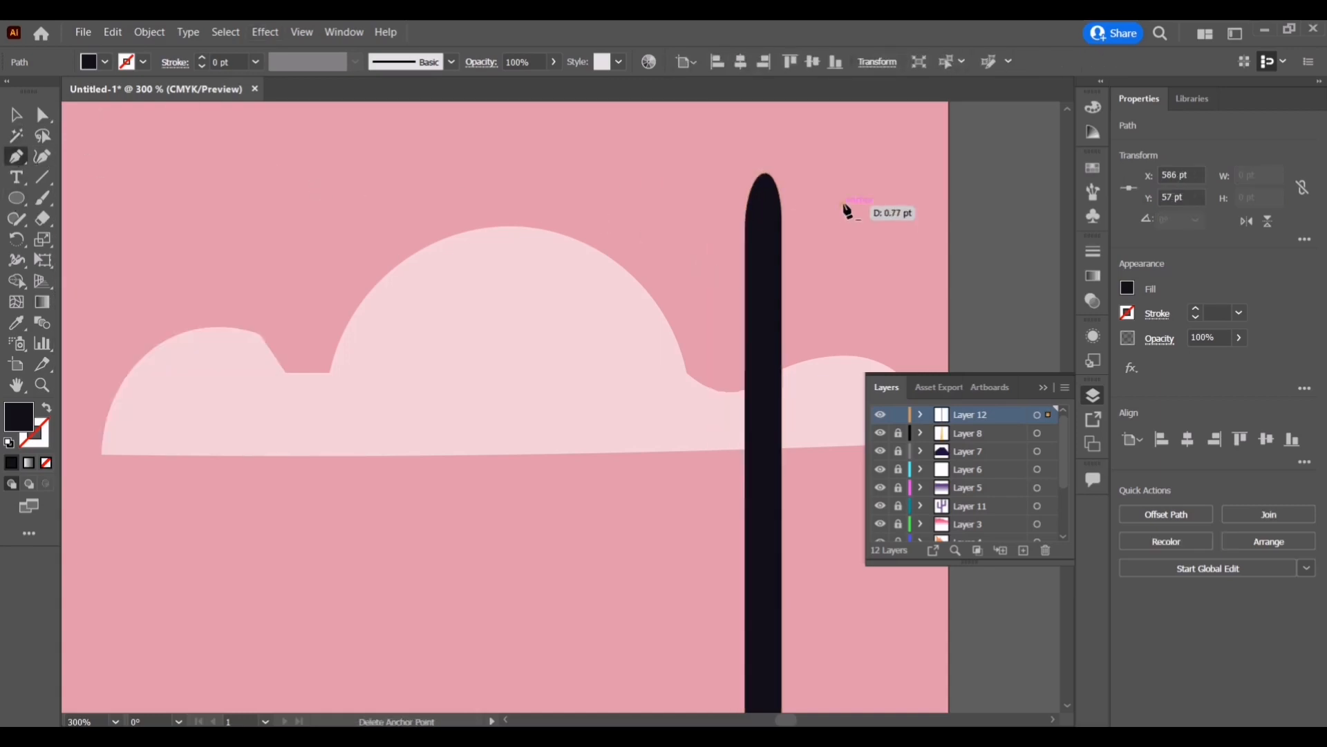
pyautogui.click(843, 198)
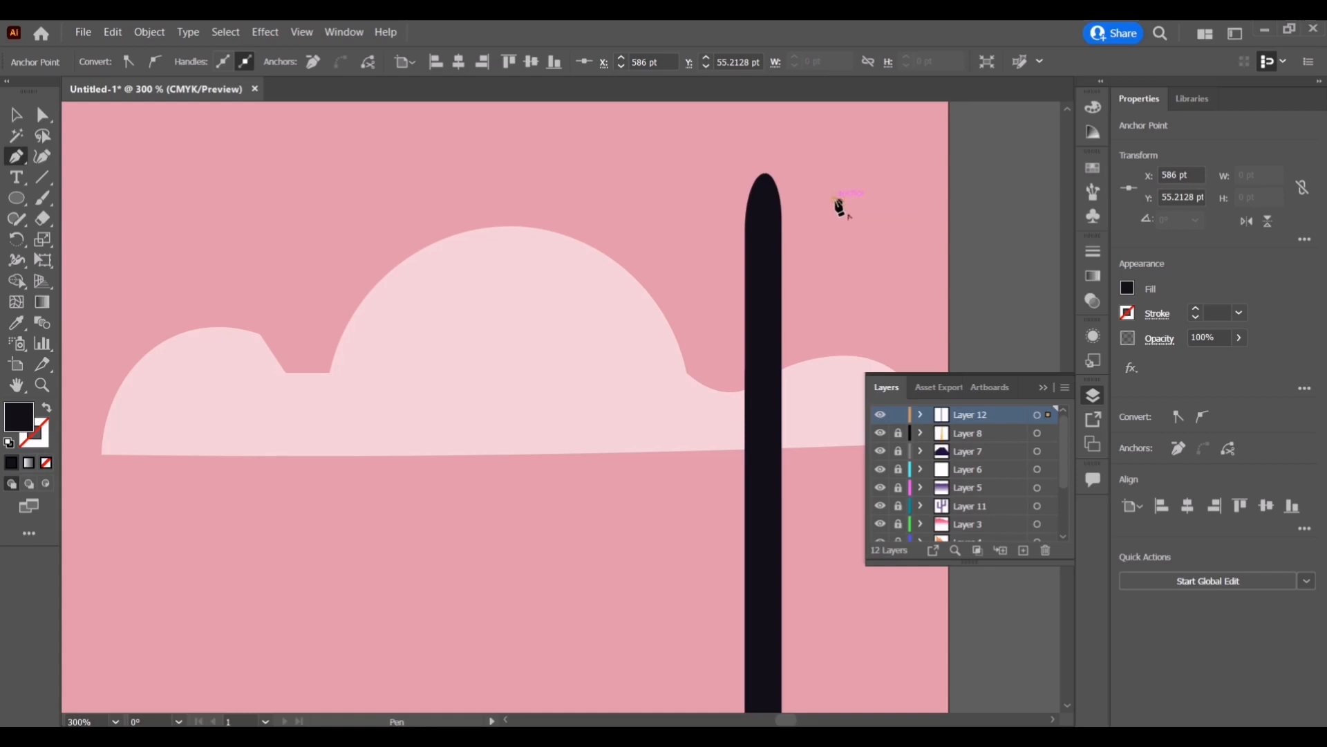
pyautogui.moveTo(835, 215); pyautogui.dragTo(701, 204)
pyautogui.click(703, 222)
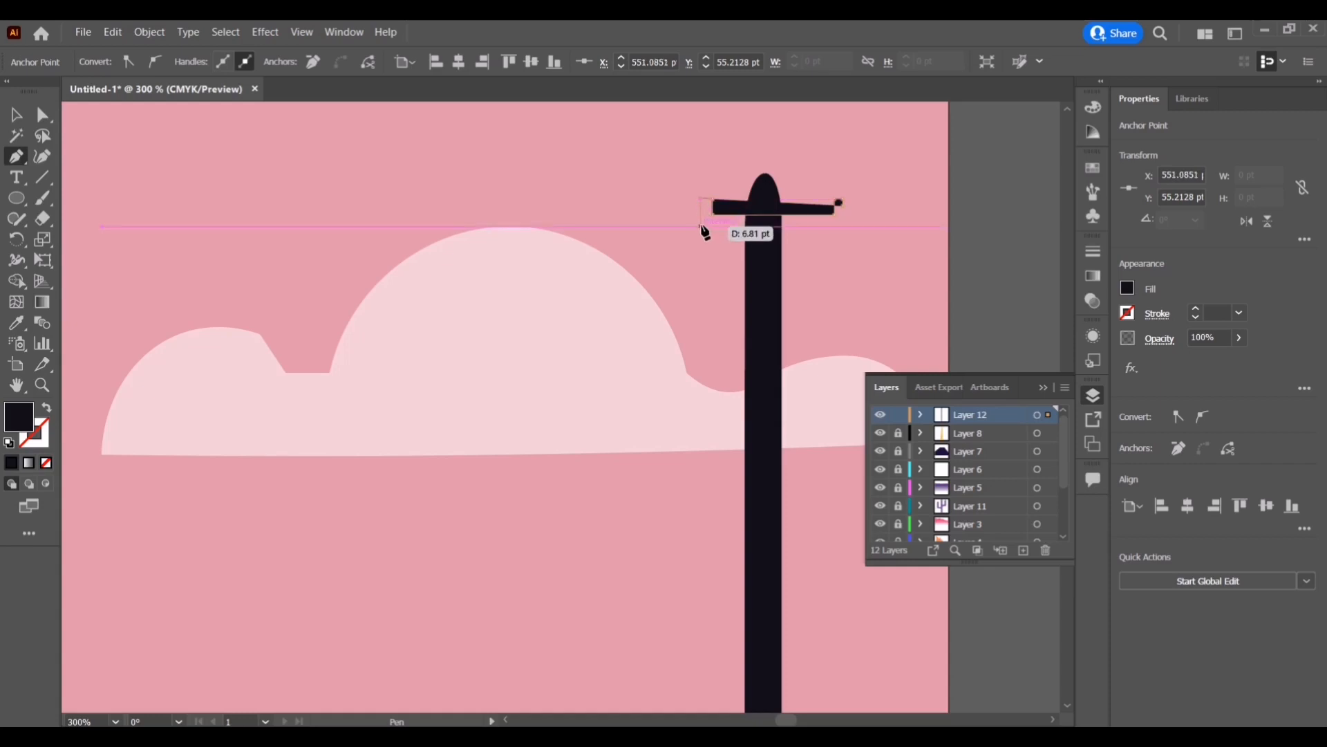
pyautogui.click(841, 222)
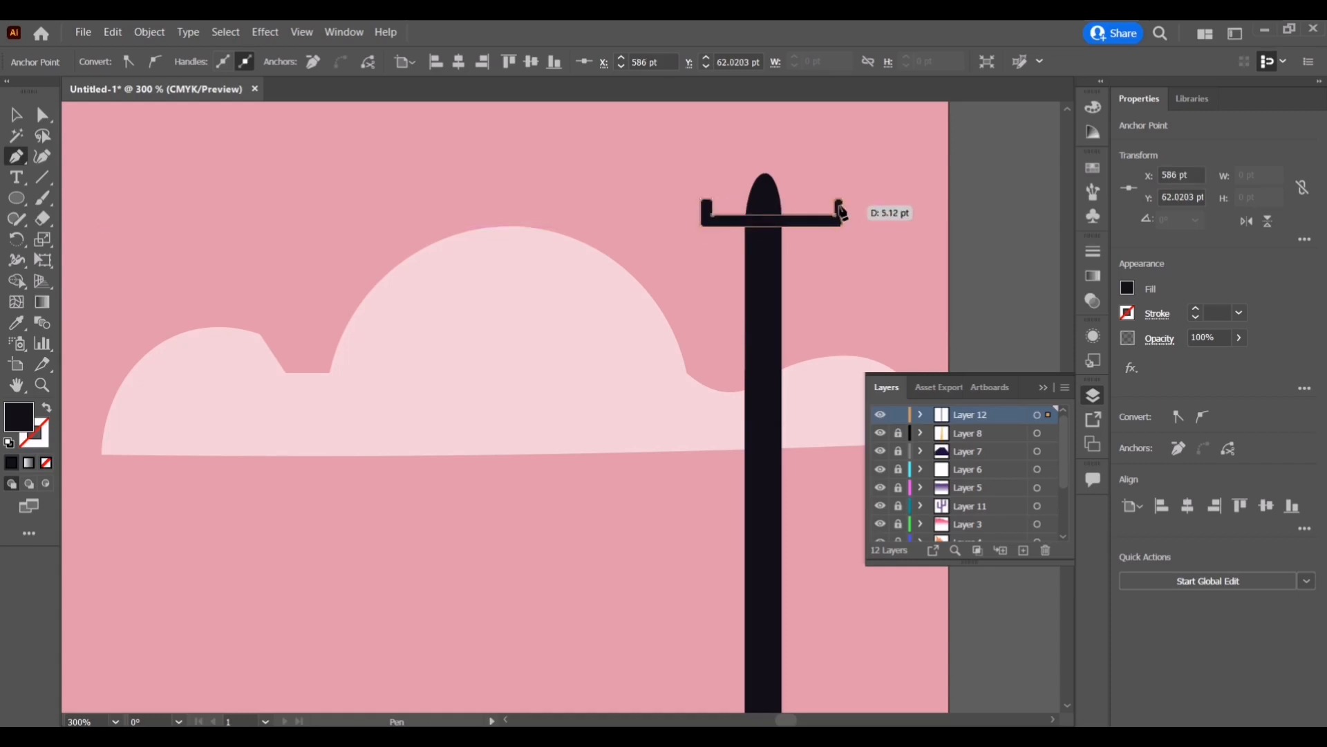
pyautogui.click(839, 203)
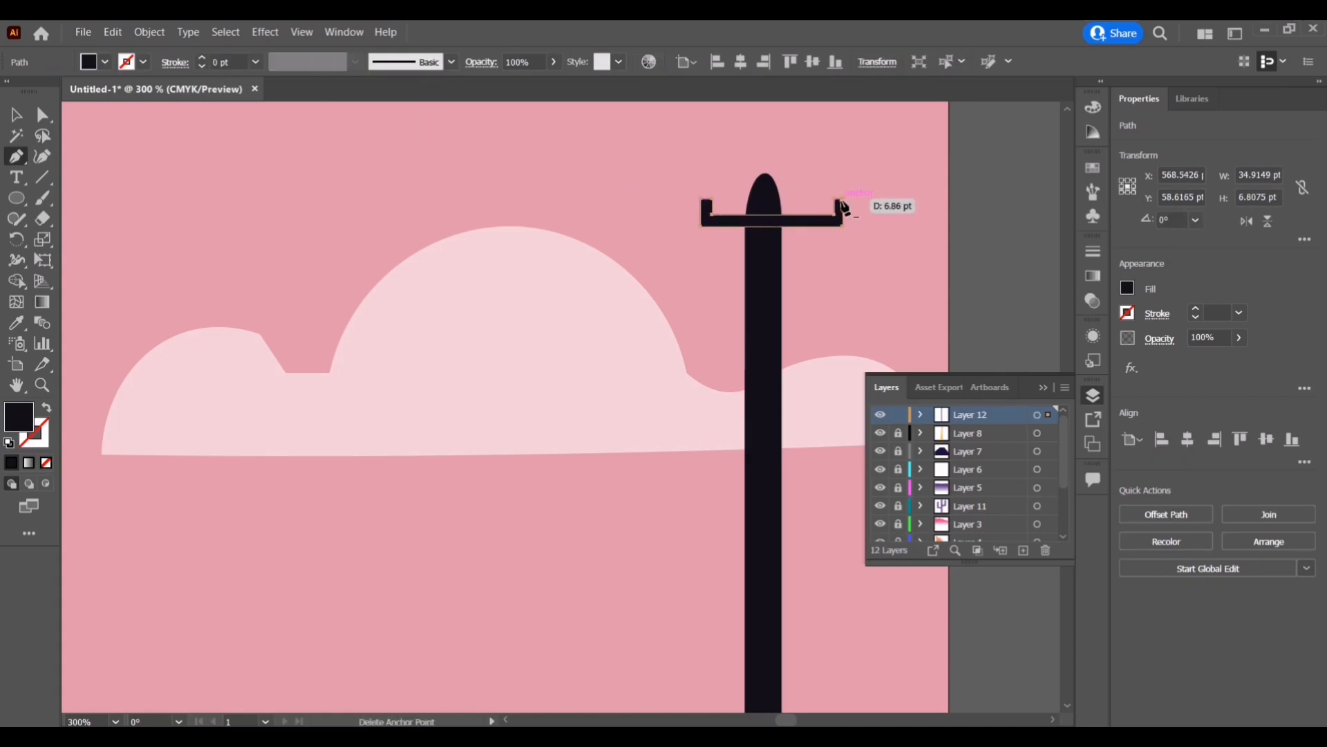
pyautogui.scroll(2, 844, 205)
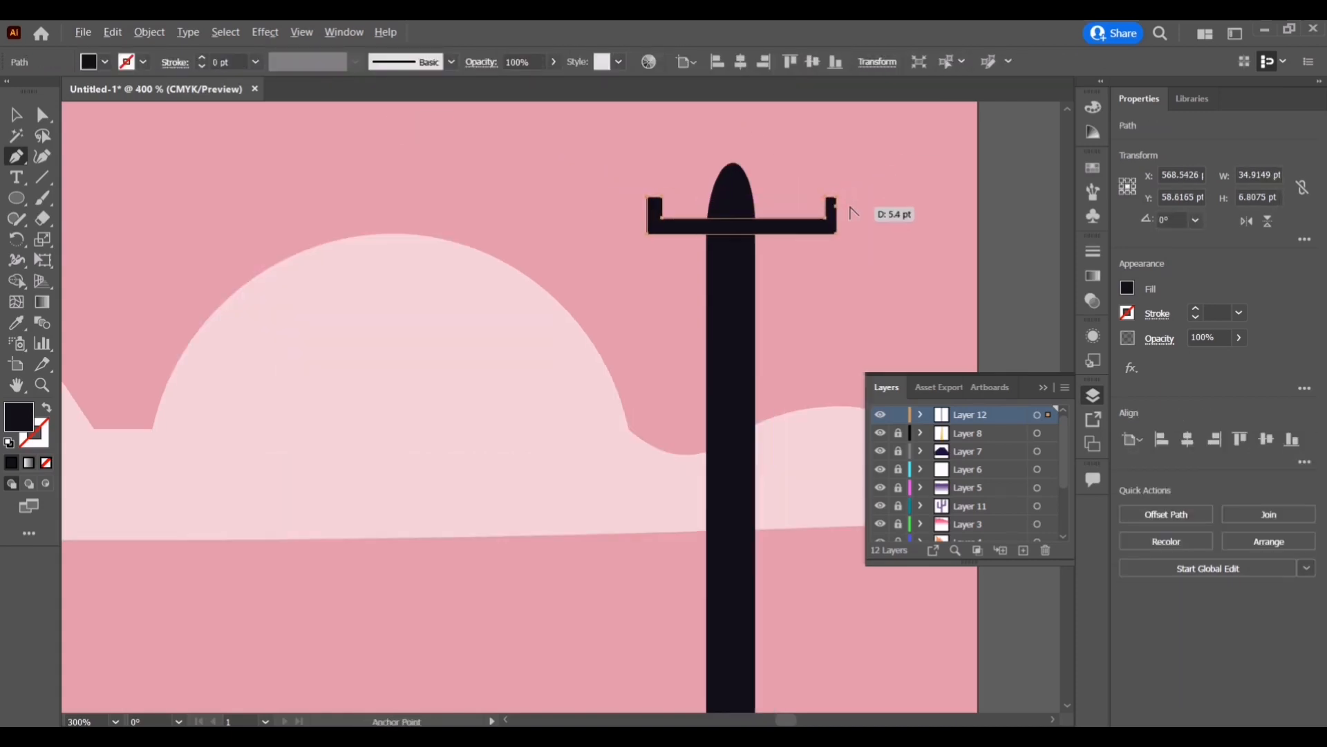
pyautogui.press('Delete')
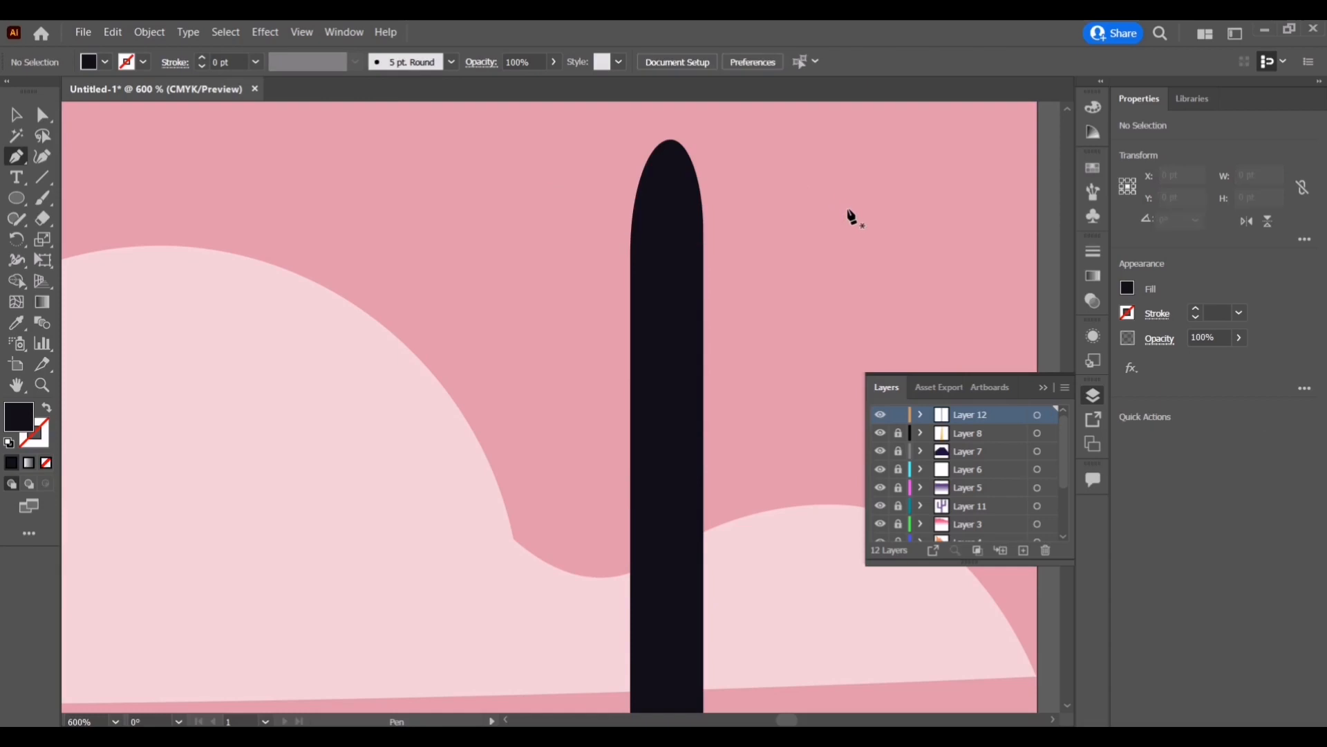
pyautogui.hotkey('ctrl', 'z')
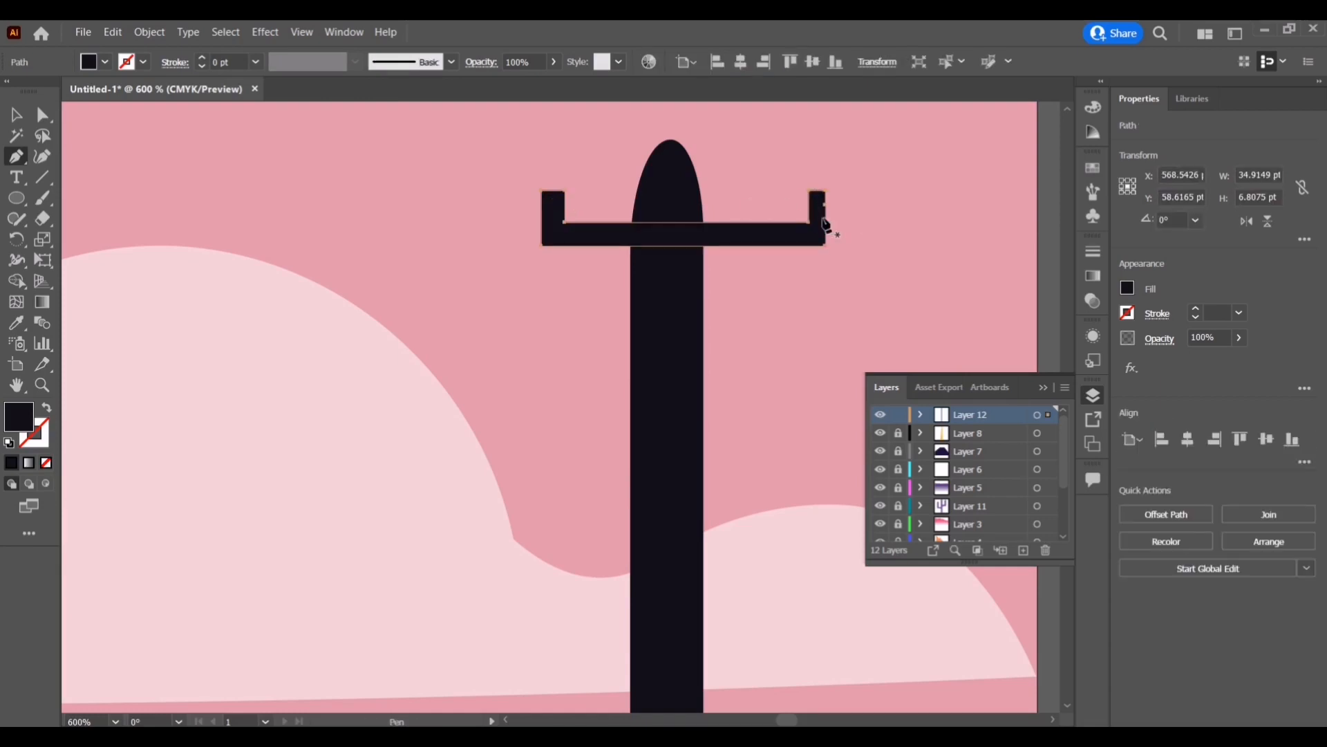
# - Shift the crossarm slightly left so it is centred on the pole
pyautogui.press('v')
pyautogui.click(737, 338)
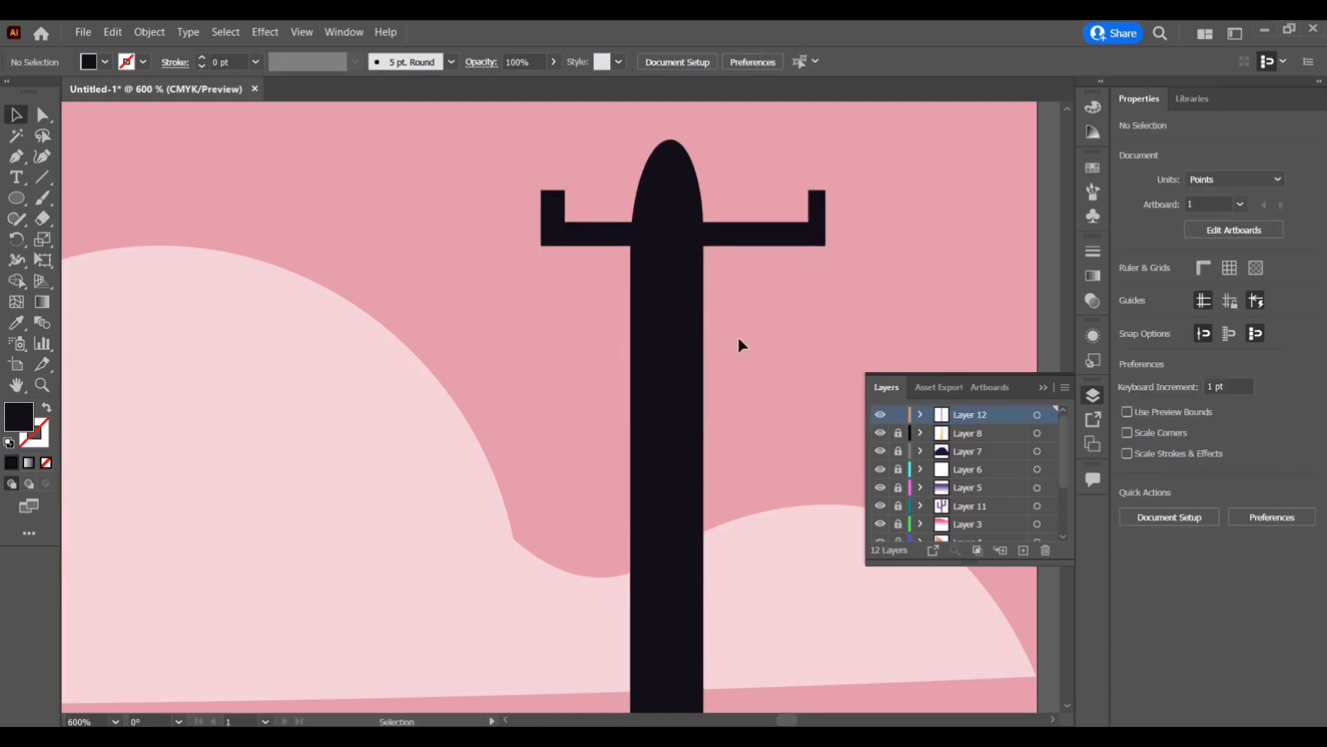
pyautogui.click(764, 237)
pyautogui.moveTo(764, 237); pyautogui.dragTo(745, 240)
pyautogui.click(764, 275)
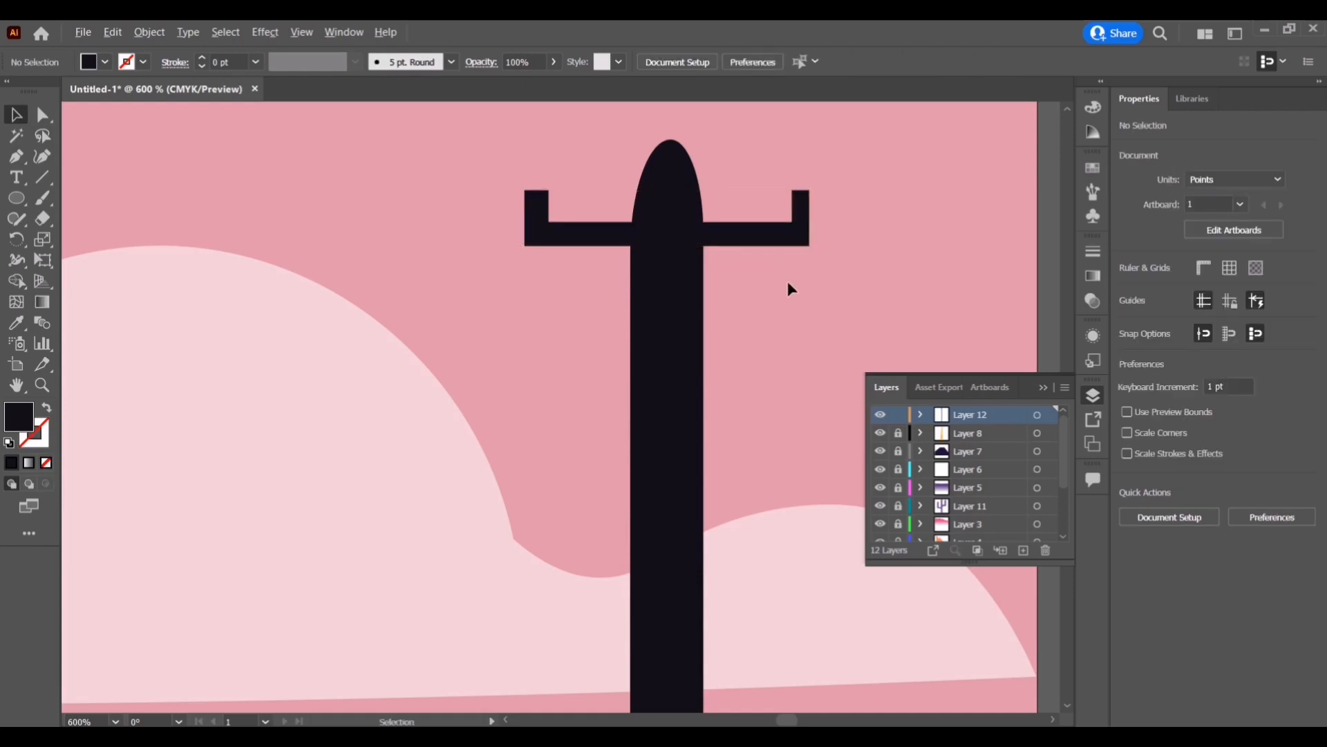
# - Group the tall utility pole with its crossarm
pyautogui.scroll(-10, 788, 288)
pyautogui.scroll(2, 837, 408)
pyautogui.scroll(-2, 829, 400)
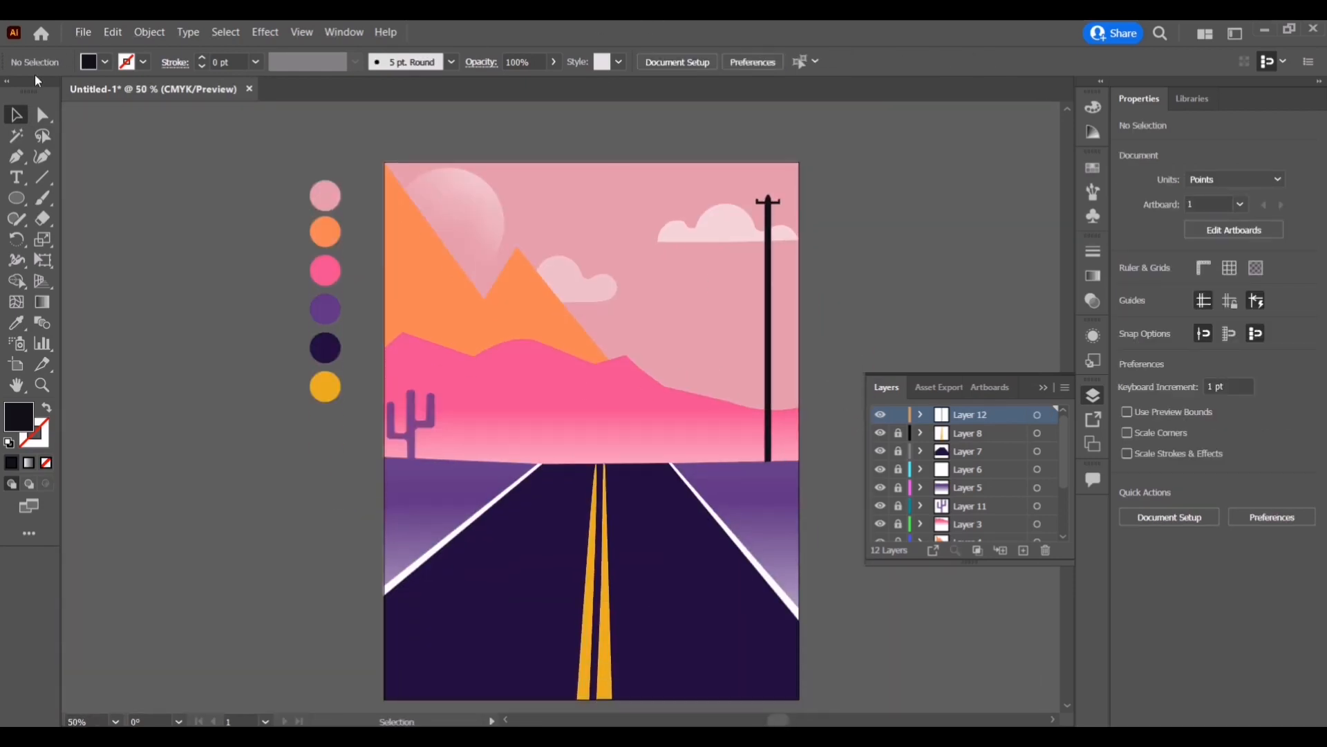
pyautogui.click(767, 311)
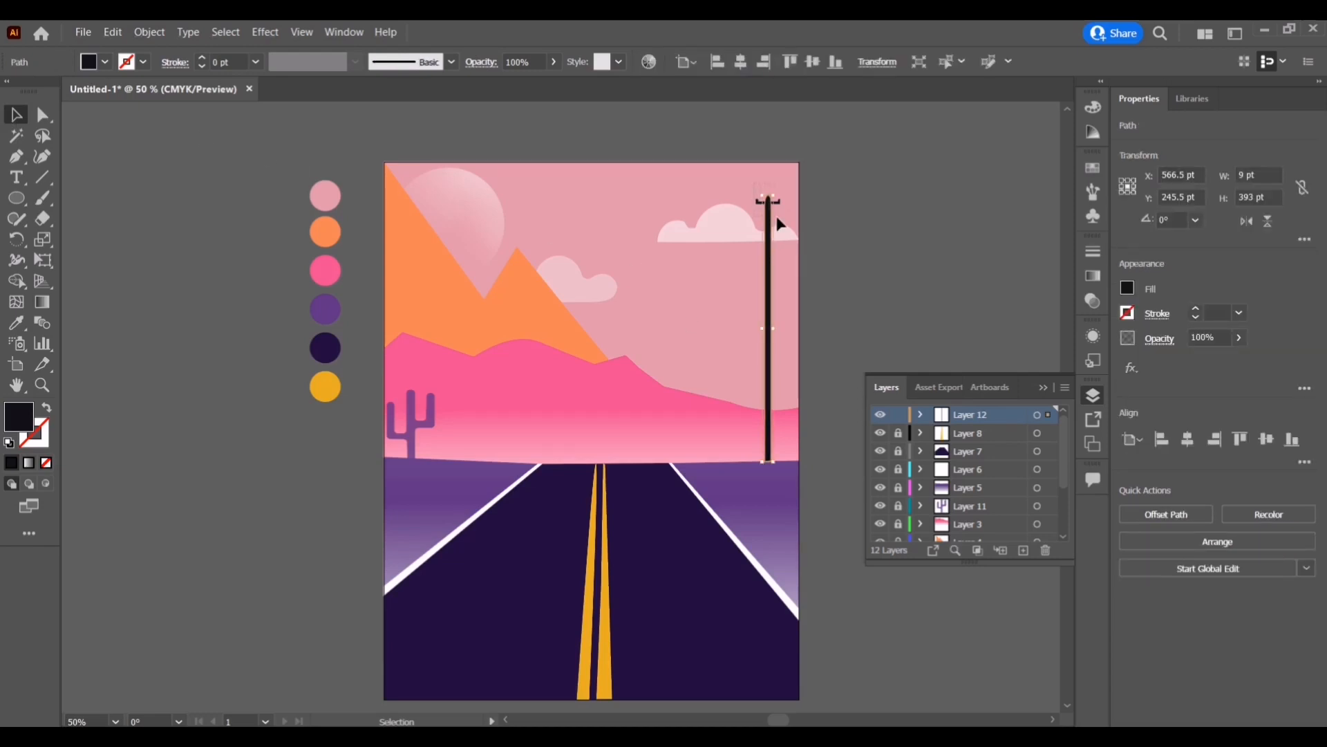
pyautogui.keyDown('shift'); pyautogui.click(778, 220); pyautogui.keyUp('shift')
pyautogui.rightClick(772, 238)
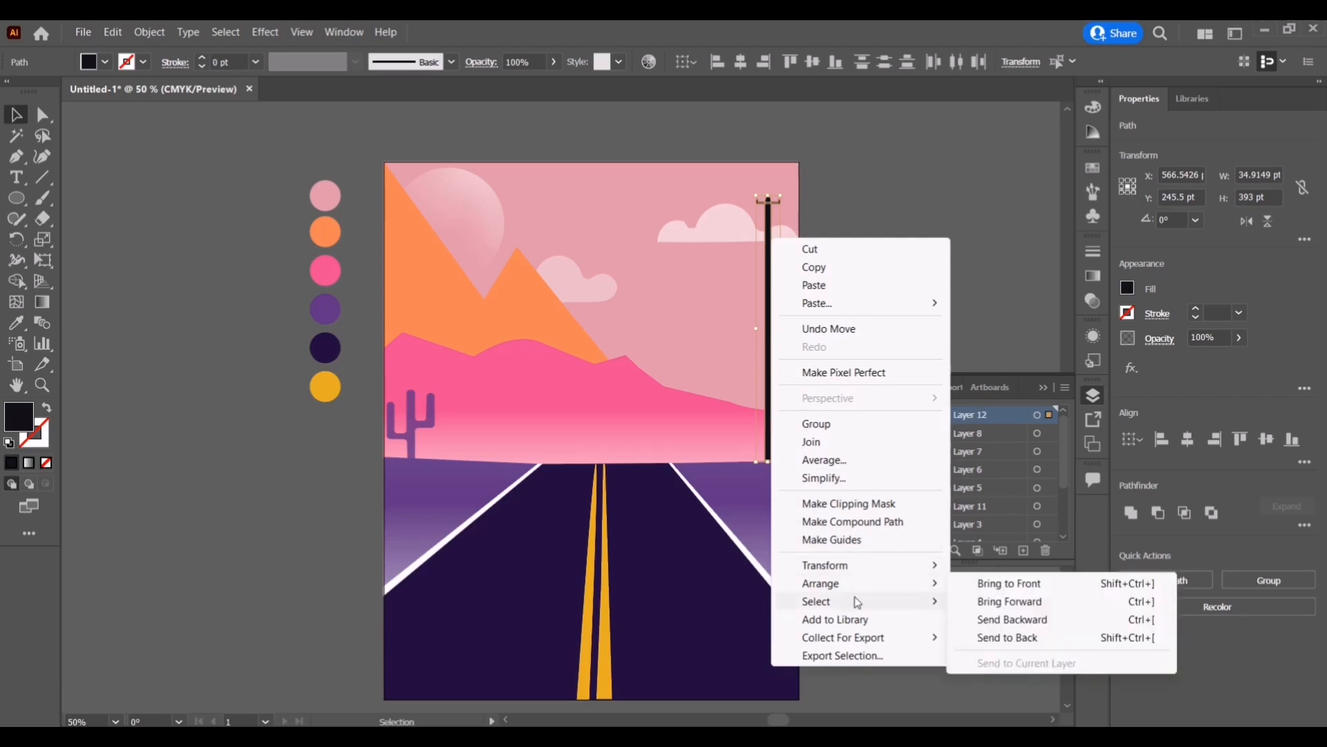
pyautogui.click(817, 424)
# - Duplicate the utility pole to its left and shorten the copy to 220 pt, keeping its base on the horizon
pyautogui.moveTo(780, 461); pyautogui.dragTo(775, 403)
pyautogui.hotkey('ctrl', 'z')
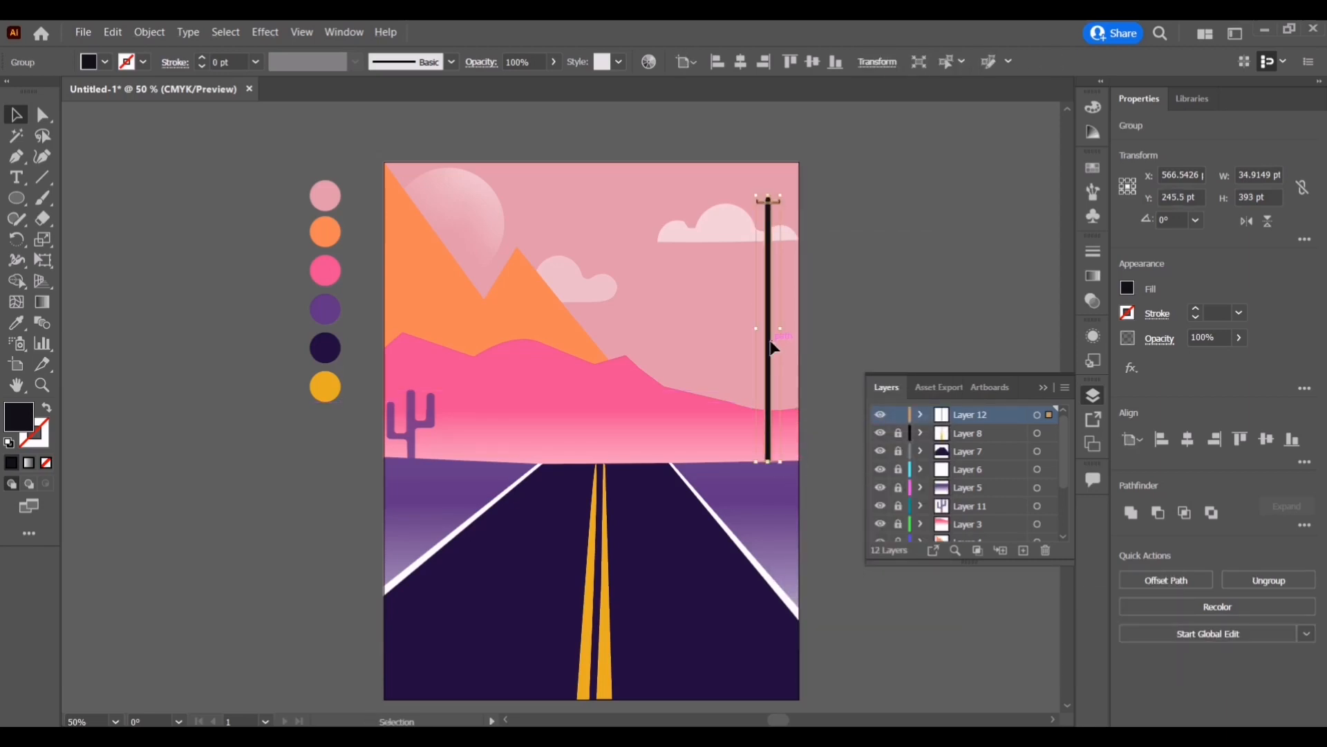
pyautogui.moveTo(774, 348); pyautogui.dragTo(709, 347)
pyautogui.moveTo(717, 196); pyautogui.dragTo(718, 313)
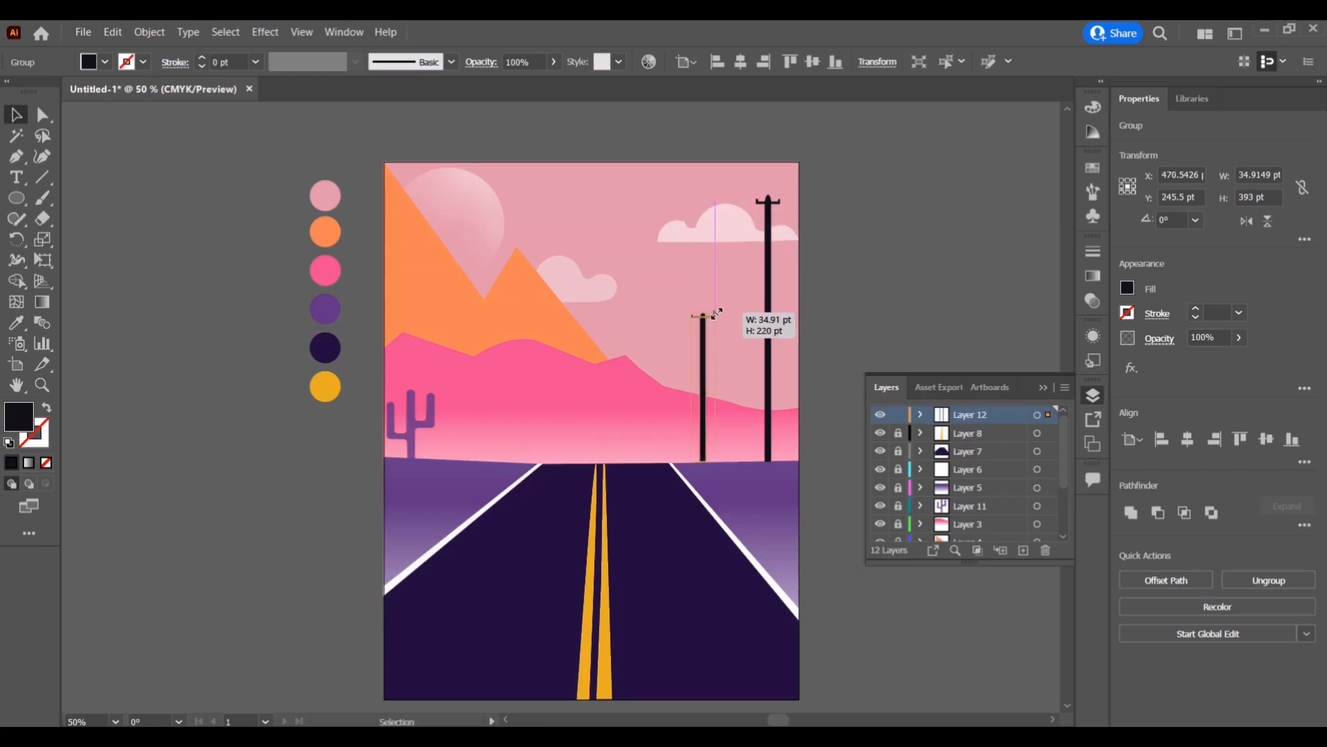
pyautogui.click(874, 293)
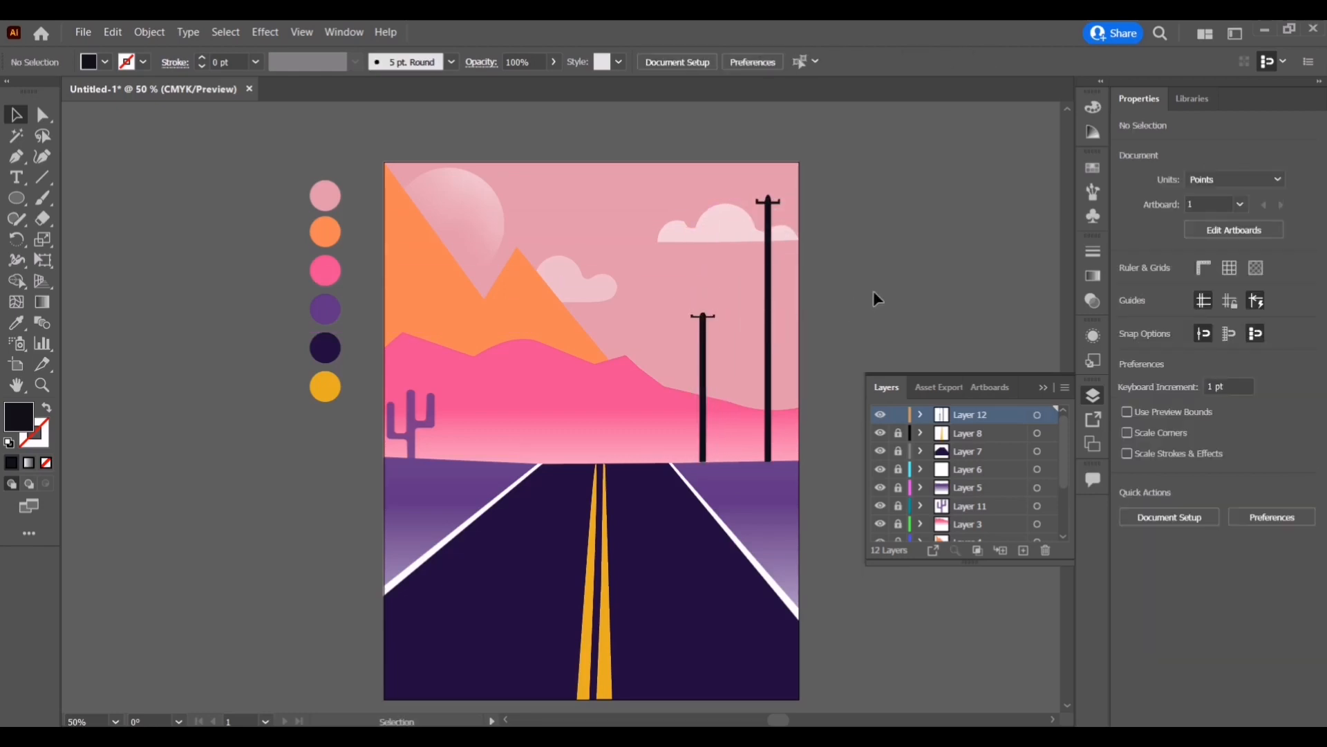
# - Shift the second pole slightly right and add a third, smaller and shorter pole beside the road's right edge at the horizon
pyautogui.click(705, 354)
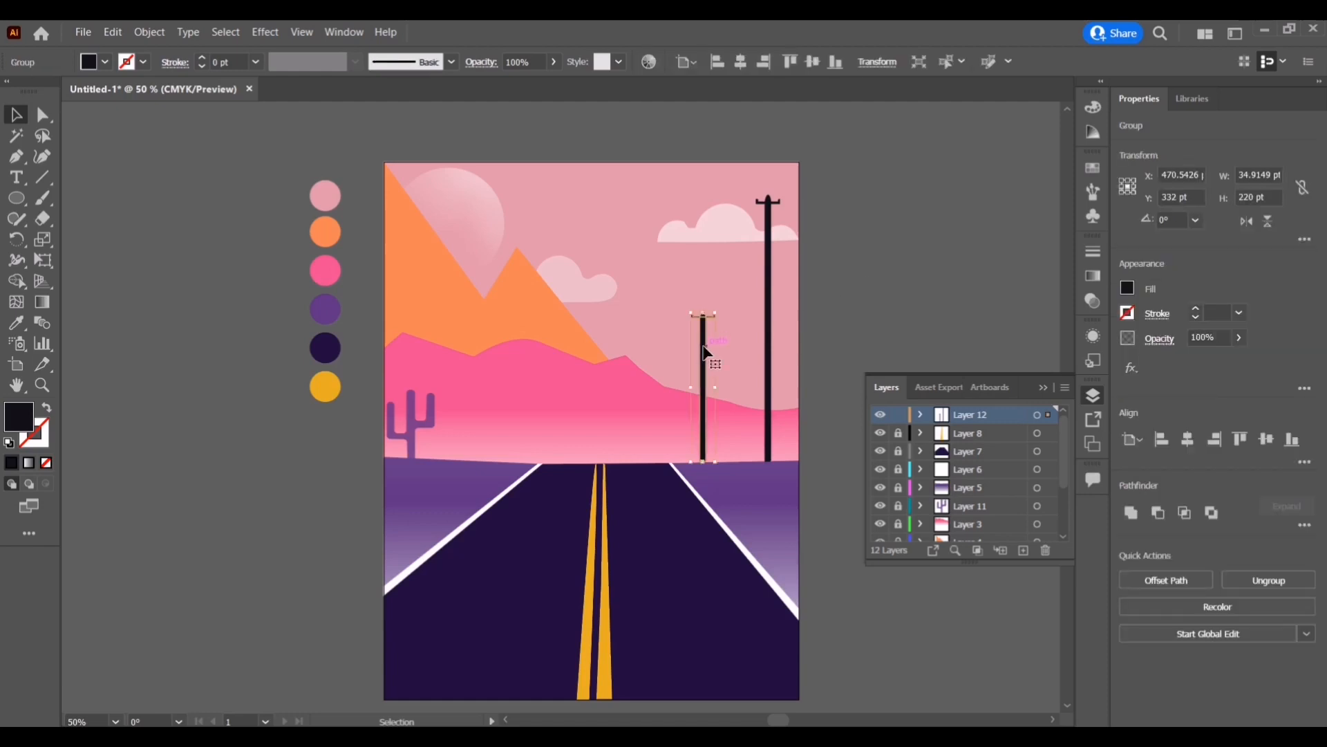
pyautogui.moveTo(708, 353)
pyautogui.mouseDown()
pyautogui.moveTo(655, 359)
pyautogui.moveTo(684, 358)
pyautogui.moveTo(687, 320)
pyautogui.moveTo(682, 387)
pyautogui.moveTo(722, 373)
pyautogui.mouseUp()
pyautogui.doubleClick(704, 350)
pyautogui.doubleClick(824, 305)
pyautogui.click(701, 368)
pyautogui.click(897, 316)
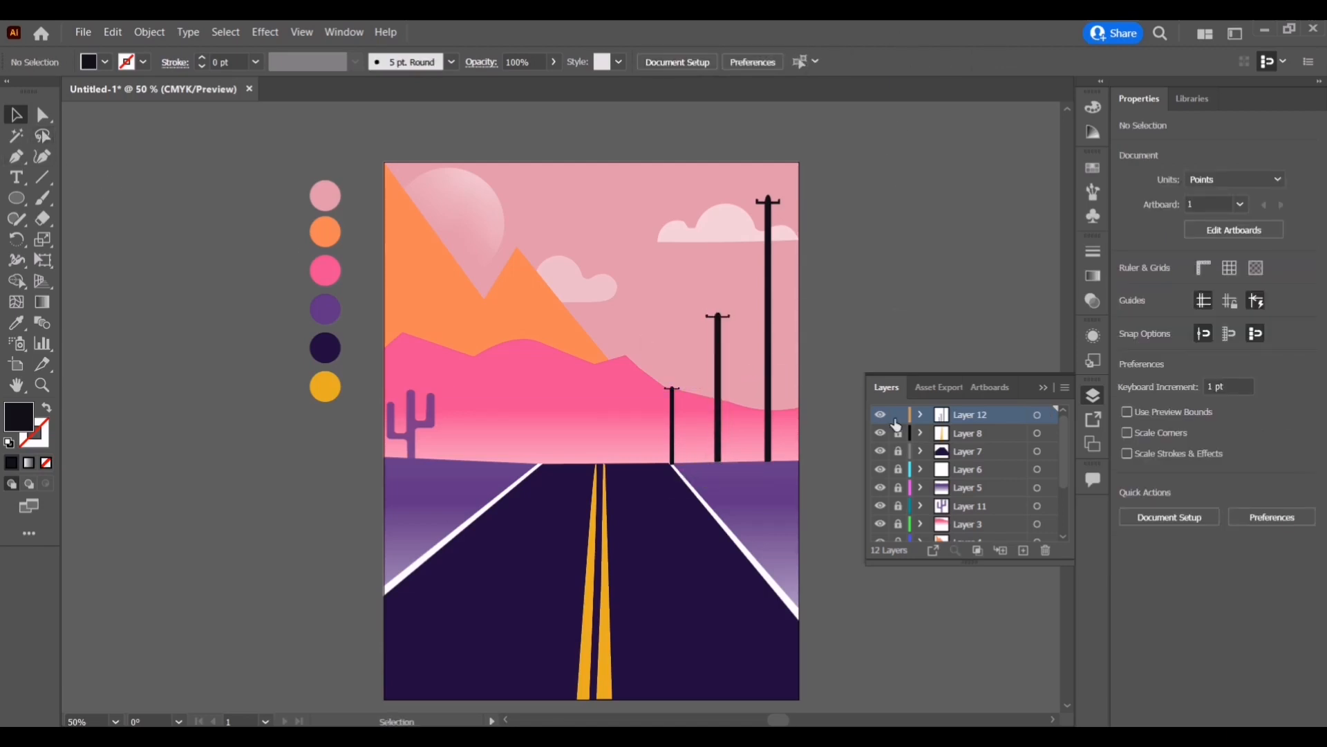
# - Lock the pole layer, then on a new layer draw a thin closed wire from the artboard's top edge past the poles' left crossarm ends
pyautogui.click(898, 415)
pyautogui.click(1023, 550)
pyautogui.click(16, 156)
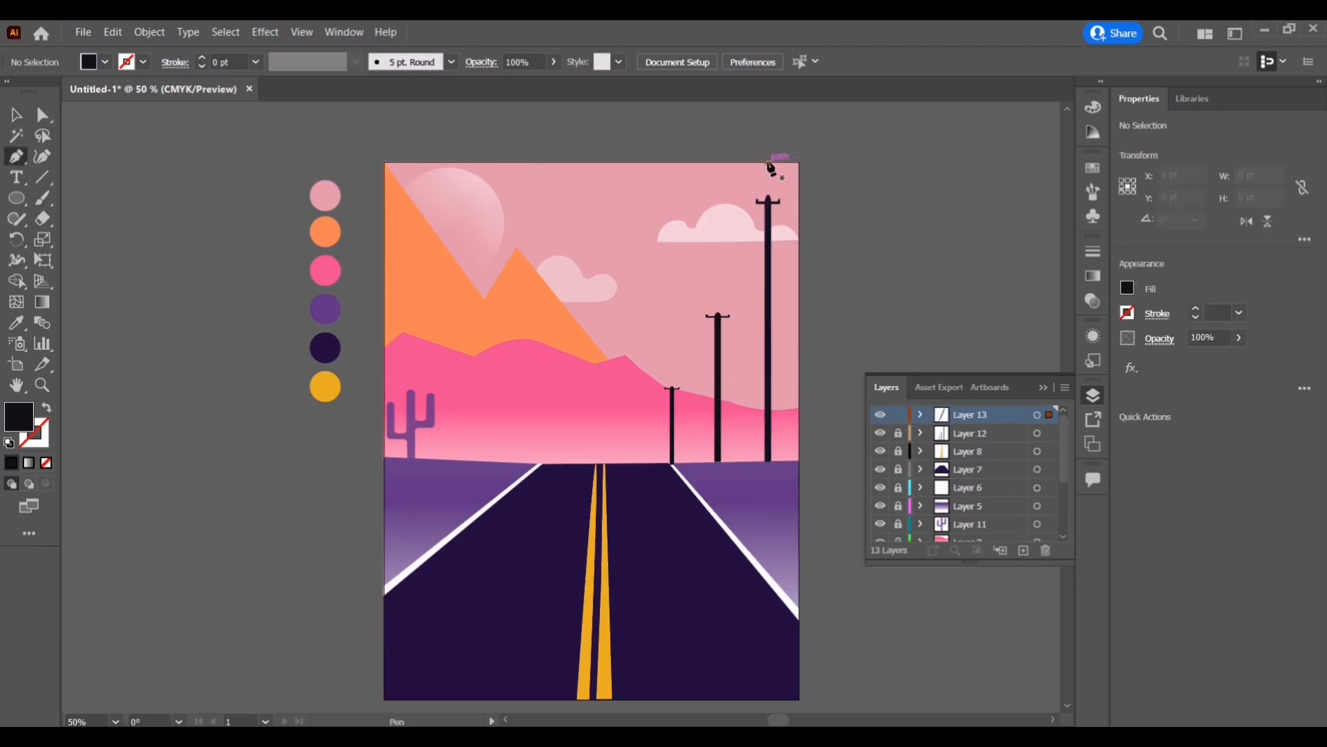
pyautogui.click(768, 164)
pyautogui.click(758, 200)
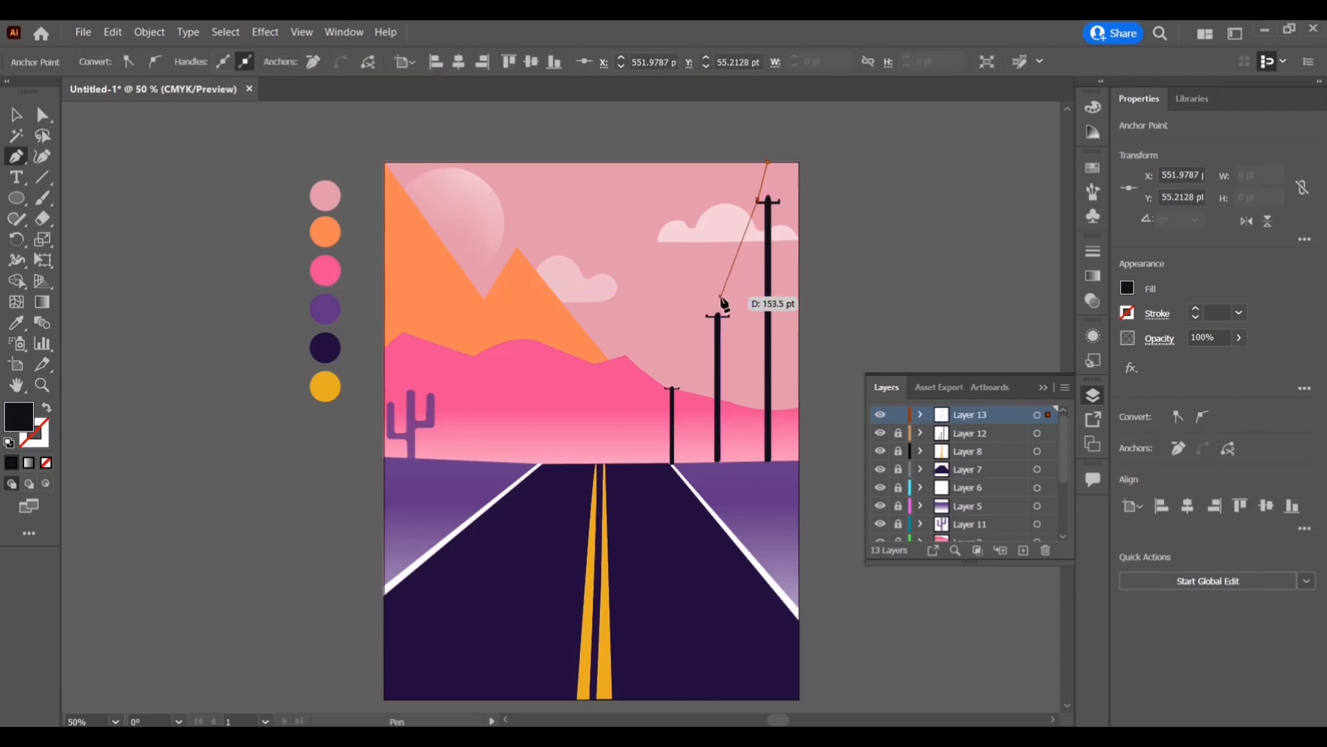
pyautogui.click(708, 315)
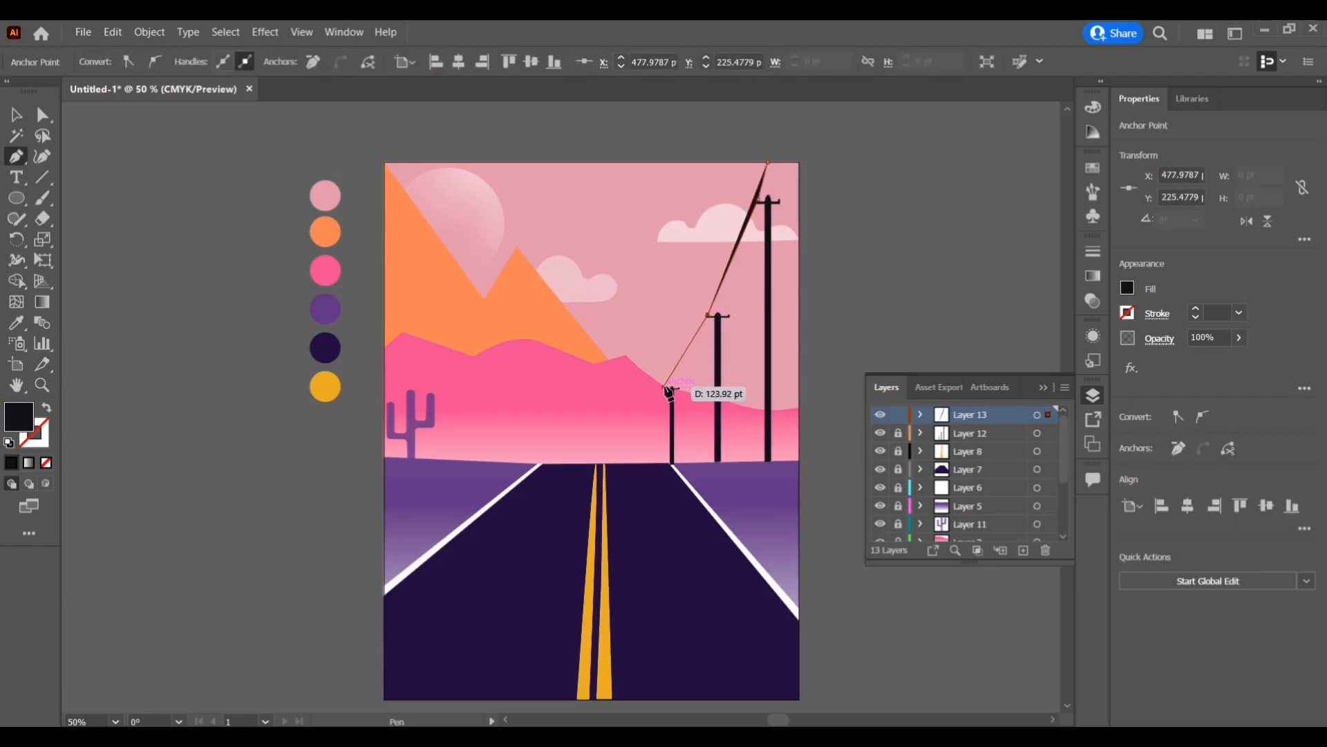
pyautogui.click(667, 388)
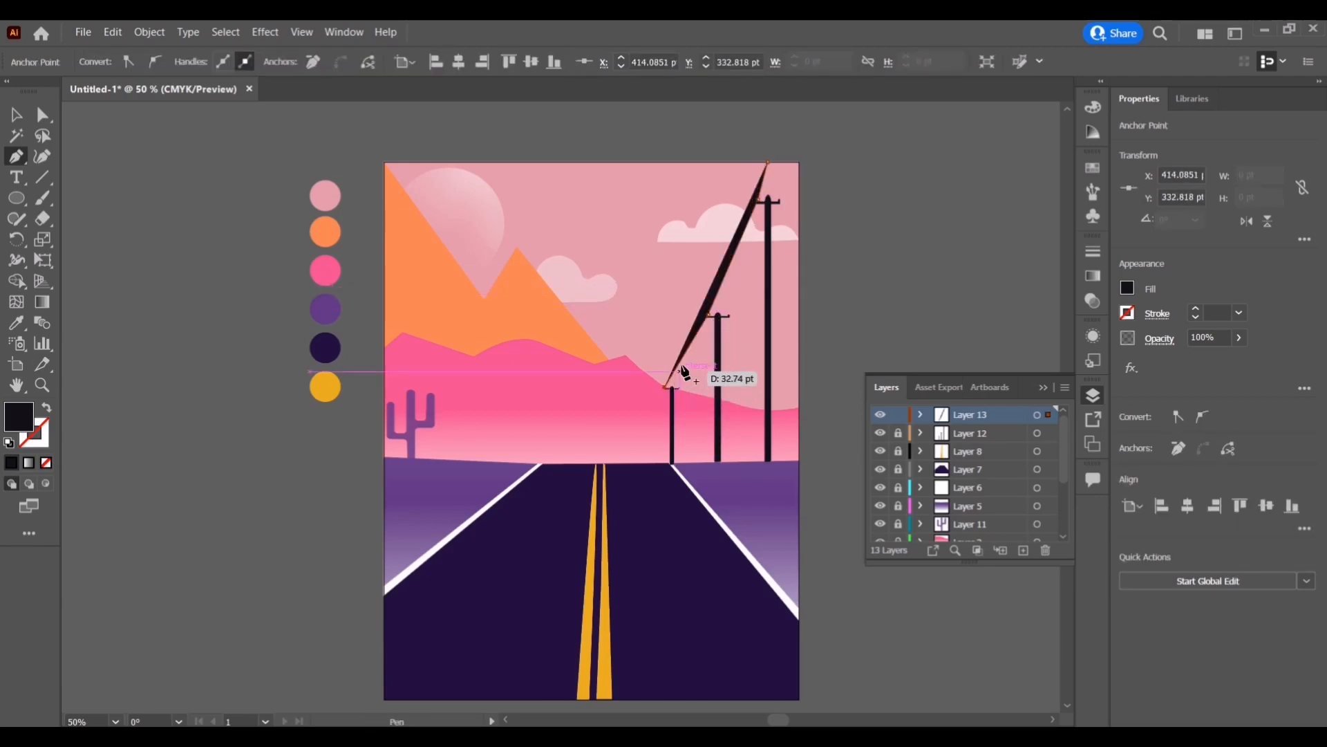
pyautogui.click(708, 315)
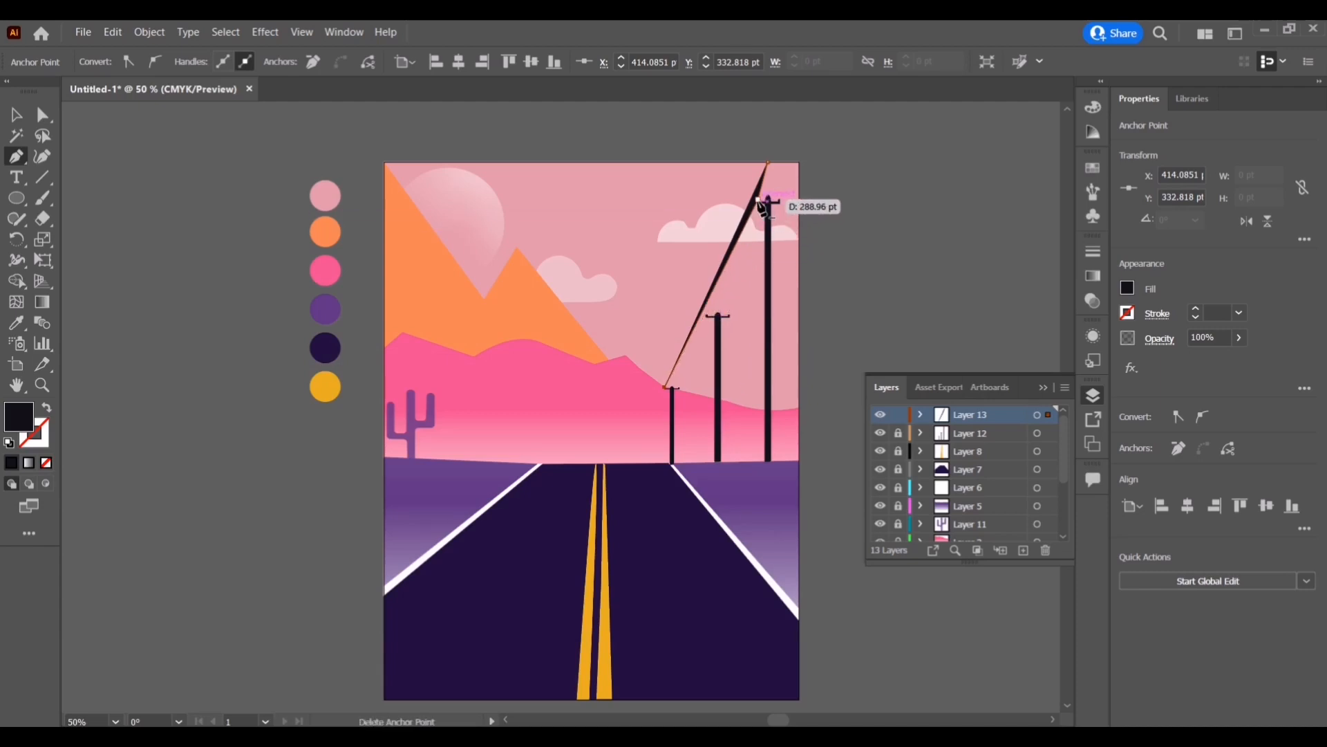
pyautogui.click(758, 201)
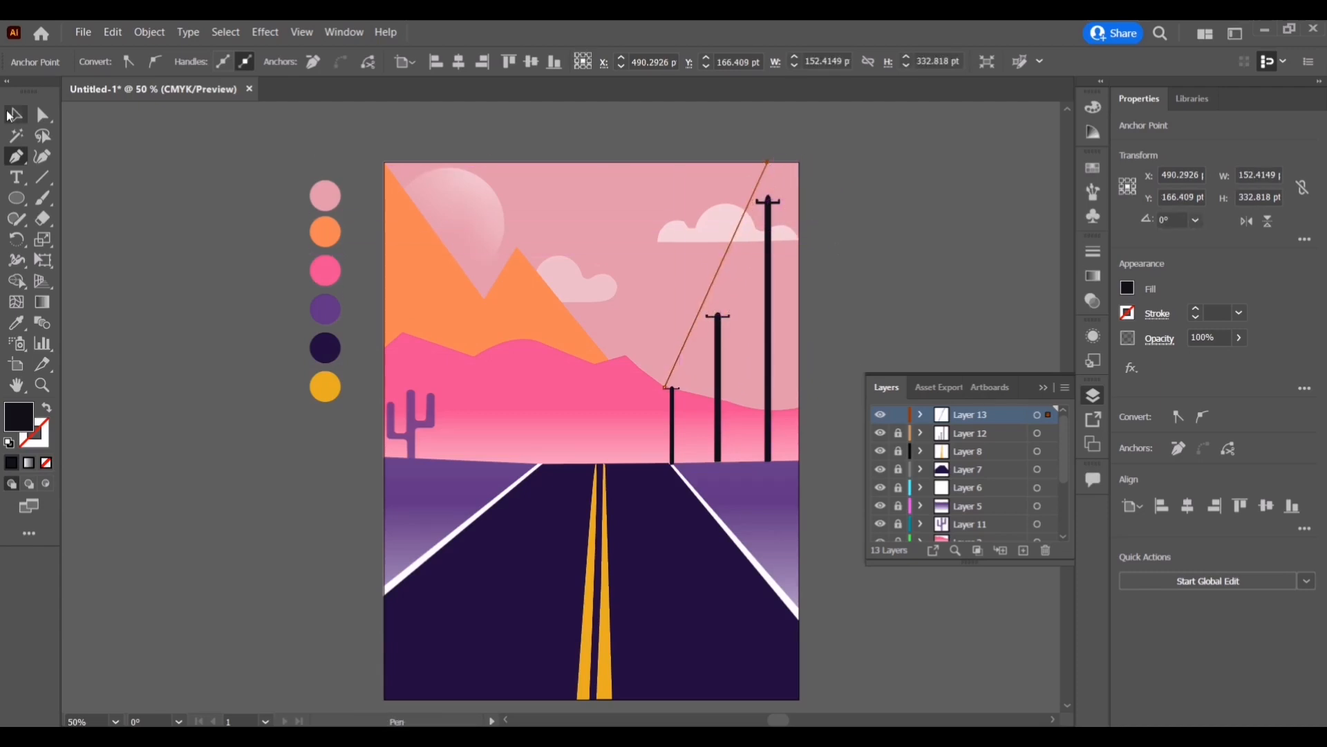
# - Nudge the left wire 2 pt to the right
pyautogui.click(14, 114)
pyautogui.click(818, 275)
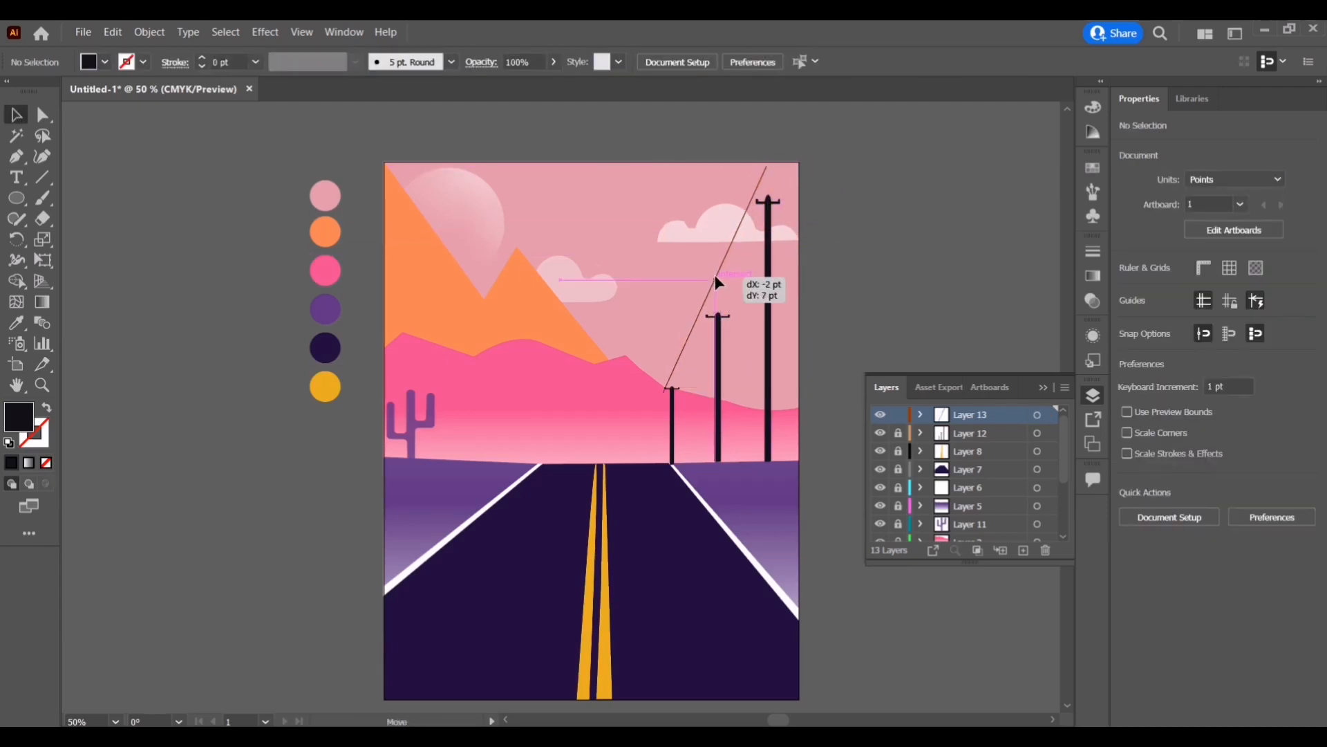
pyautogui.click(717, 274)
pyautogui.click(45, 161)
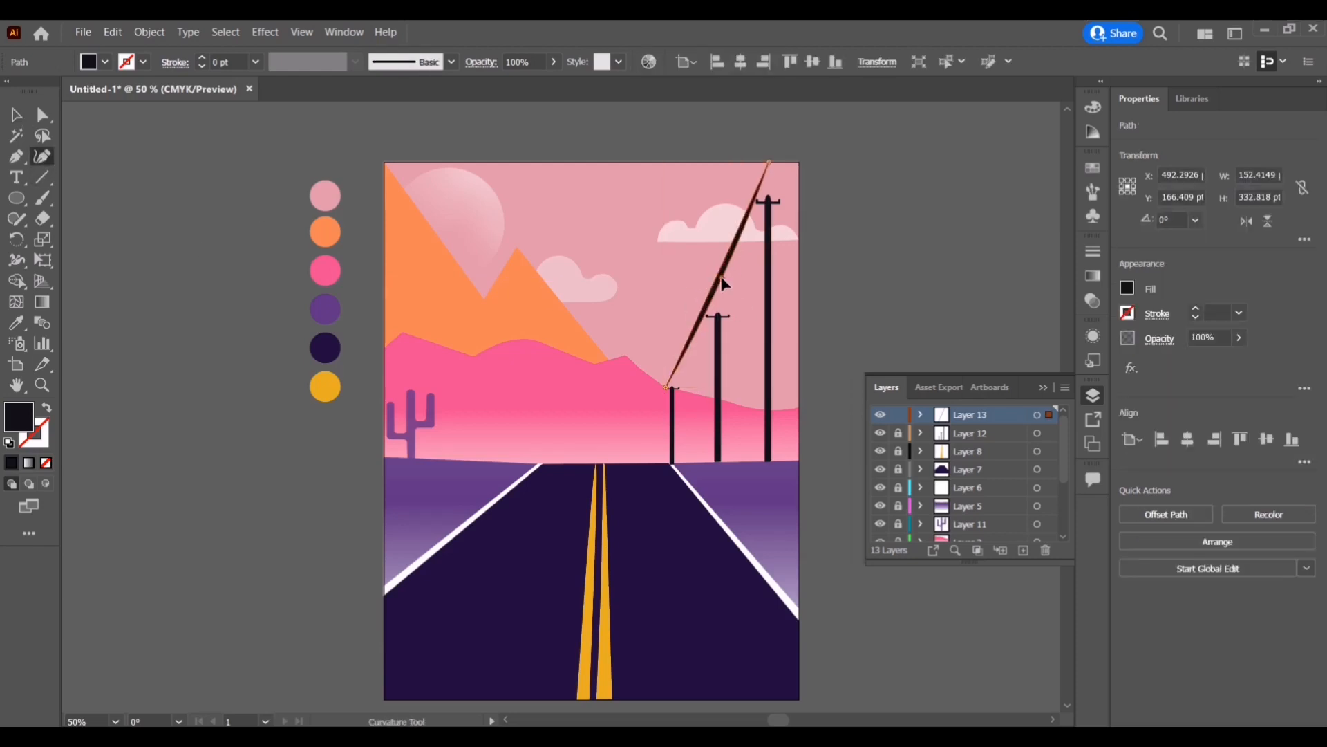
pyautogui.click(856, 247)
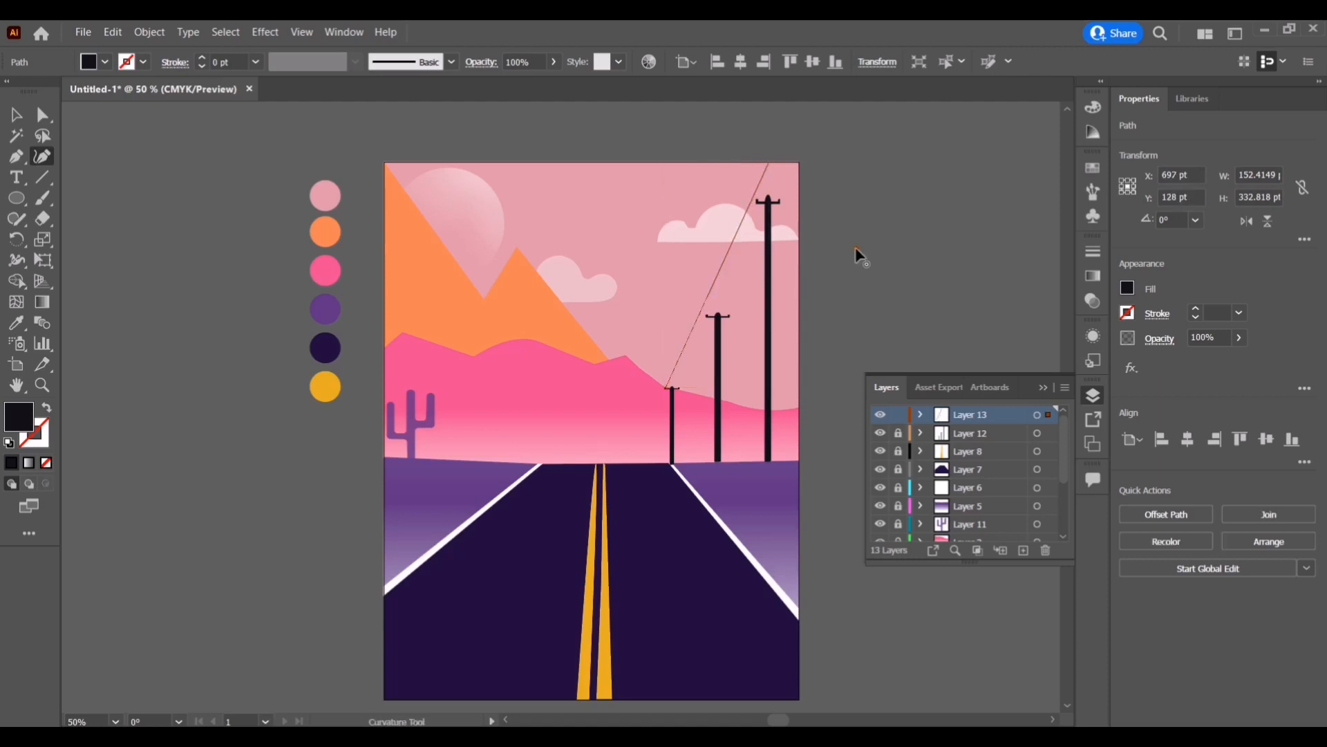
# - Draw a second closed wire from the artboard's top edge past the tops of all three poles
pyautogui.click(777, 162)
pyautogui.click(768, 196)
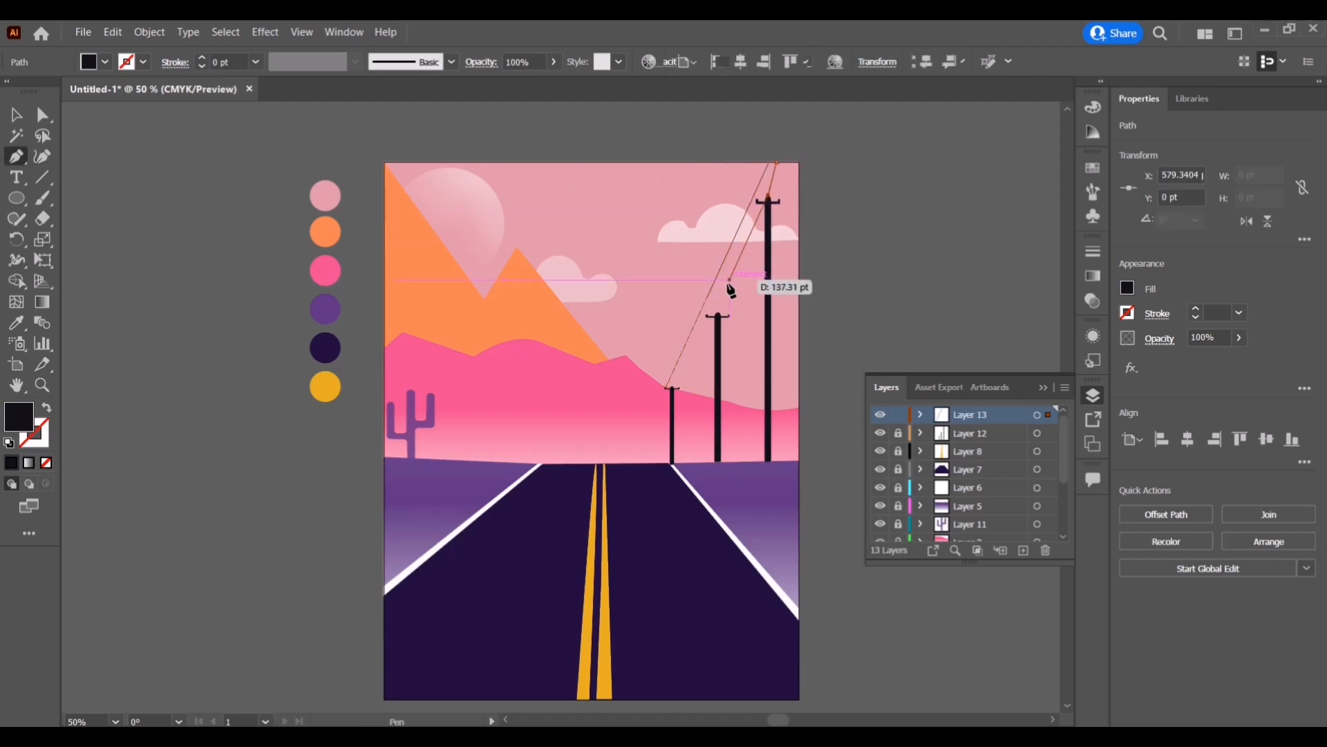
pyautogui.click(718, 313)
pyautogui.click(674, 389)
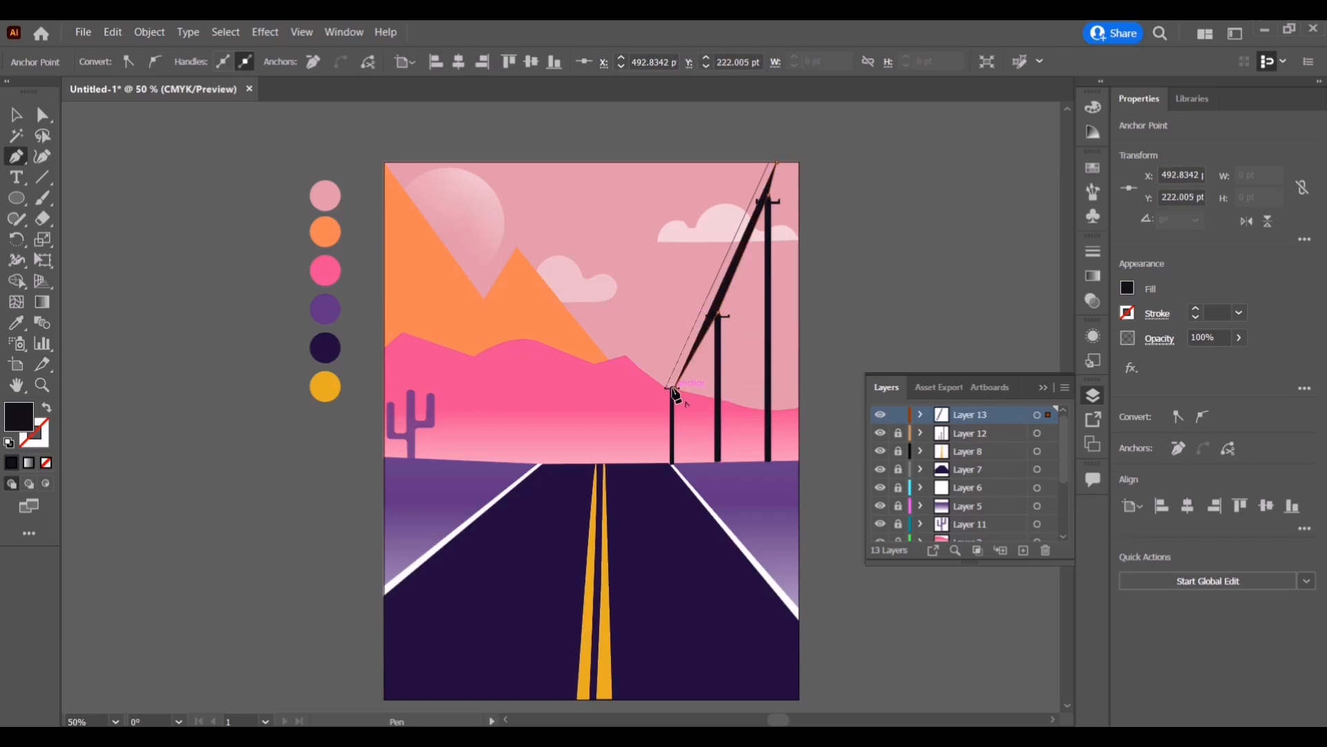
pyautogui.click(718, 314)
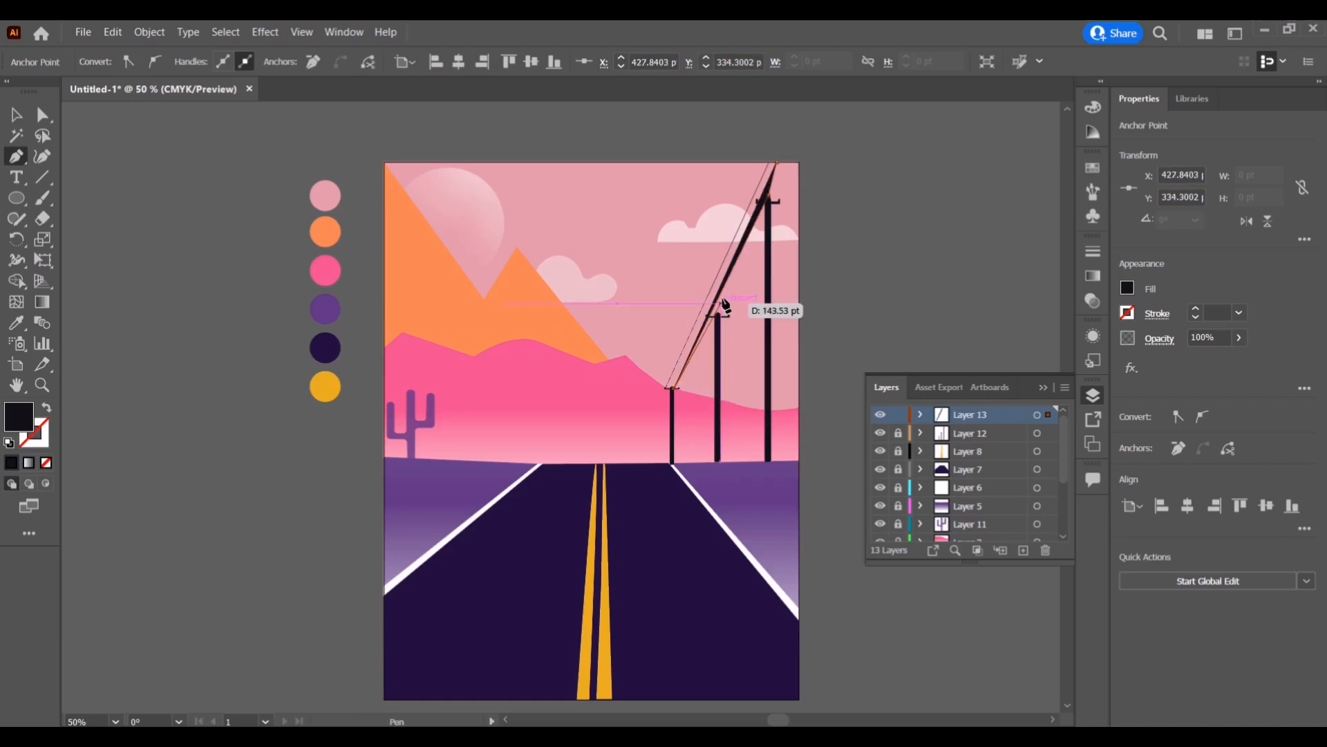
pyautogui.click(766, 163)
pyautogui.click(775, 163)
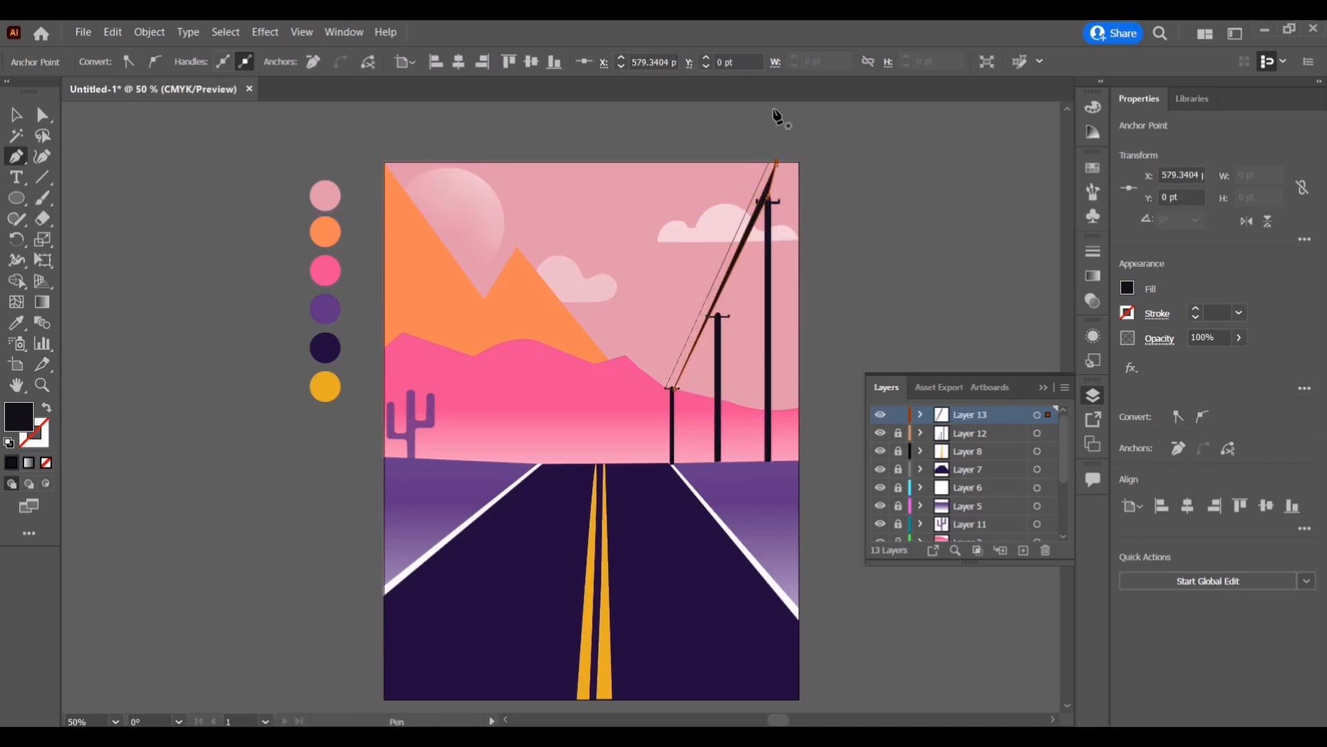
# - Draw a third closed wire from the artboard's top-right corner past the middle pole's right crossarm end to the smallest pole
pyautogui.click(800, 161)
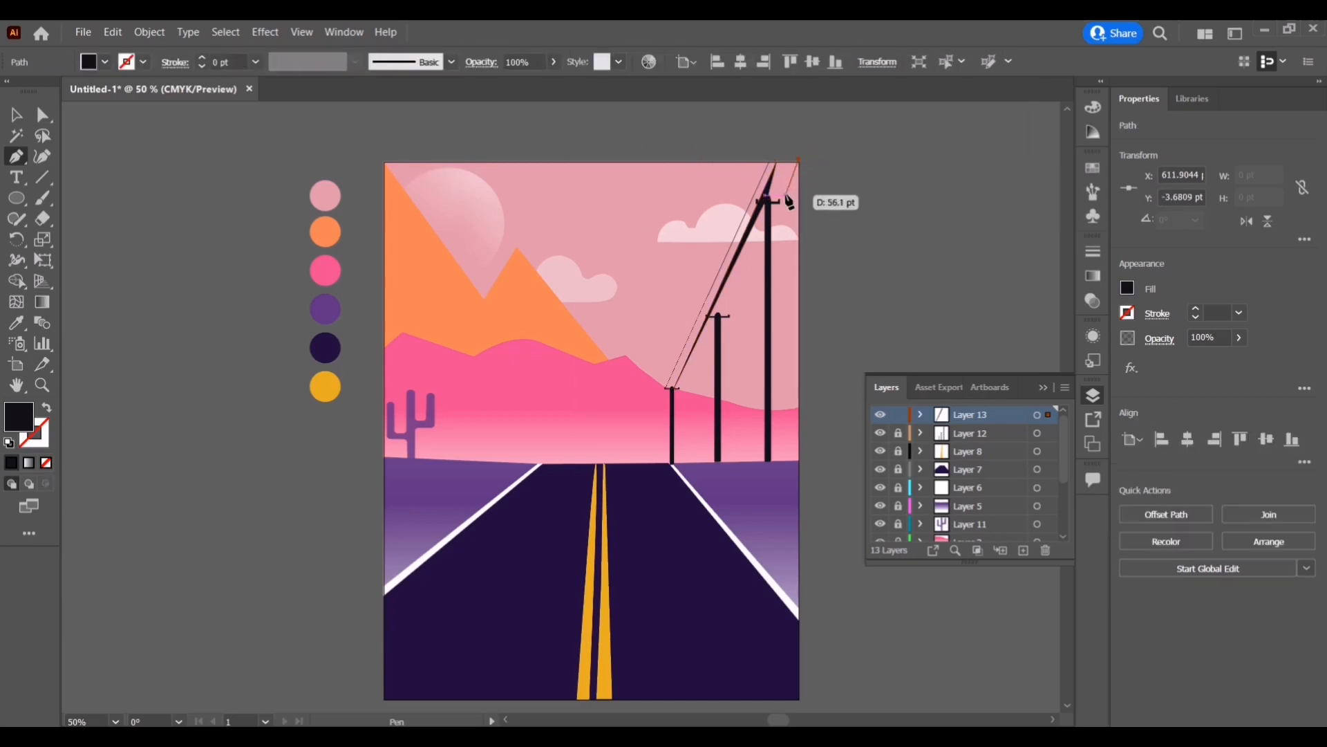
pyautogui.click(730, 317)
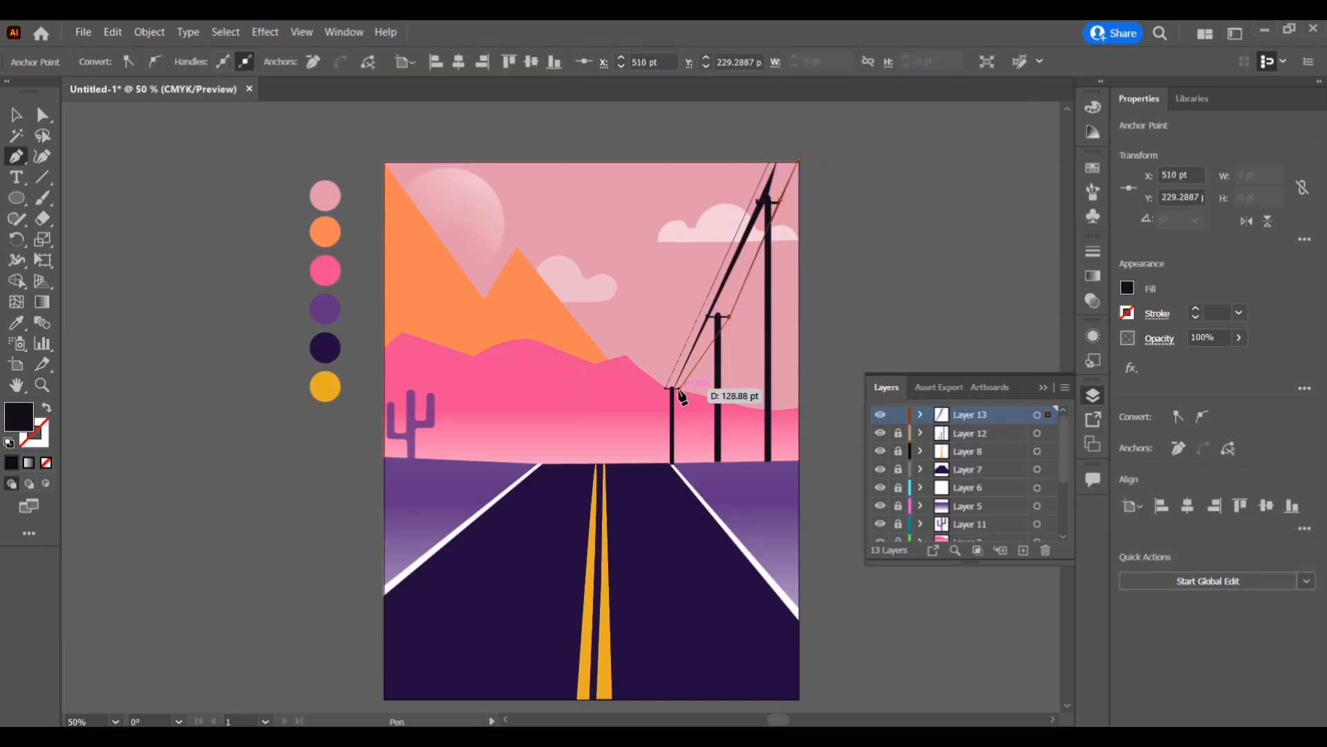
pyautogui.click(678, 389)
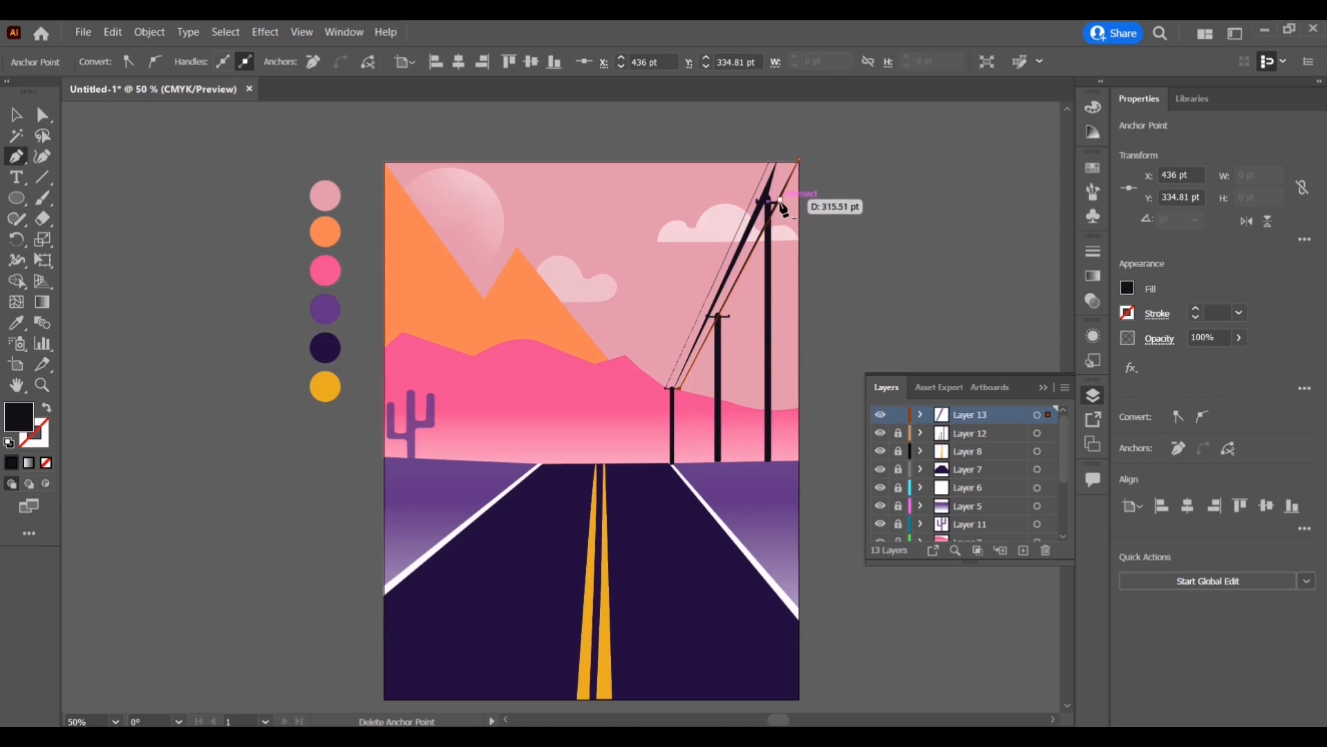
pyautogui.click(800, 161)
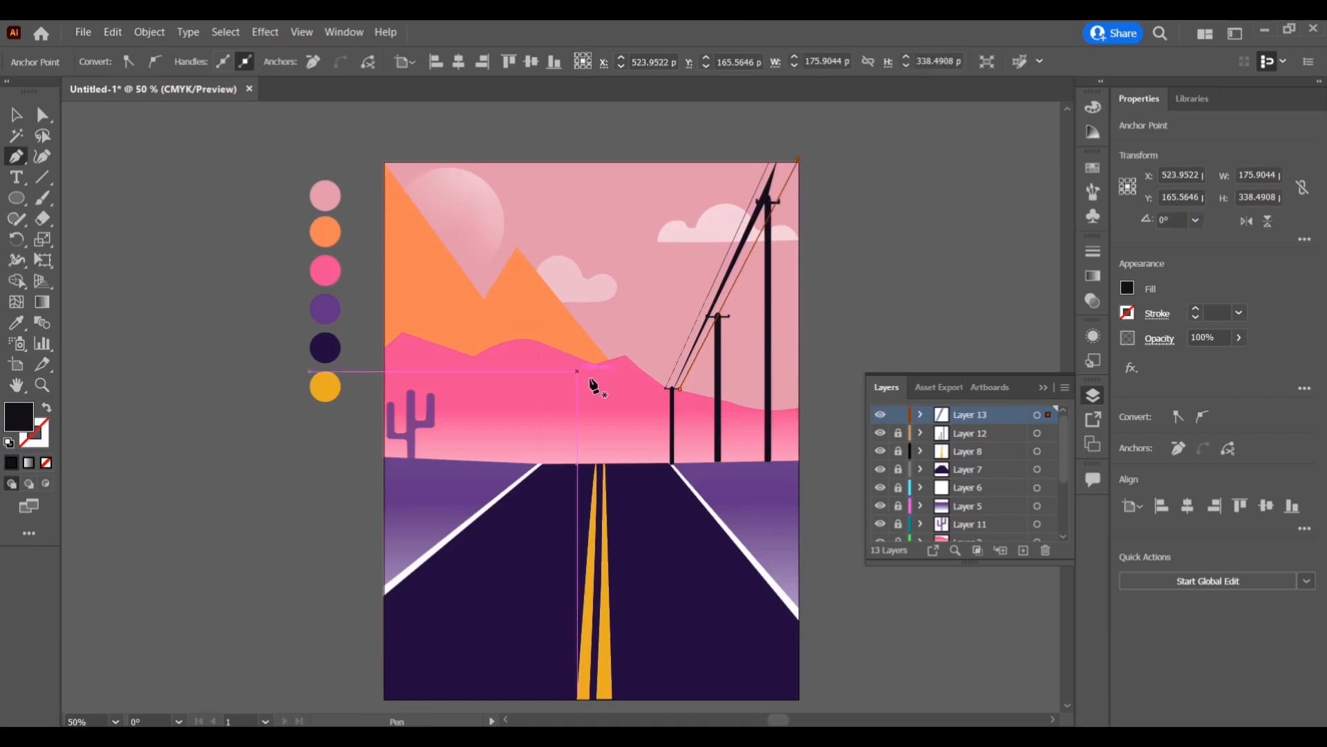
# - Thicken the right wire slightly by adding curve points between the poles and pulling them outward
pyautogui.scroll(3, 733, 325)
pyautogui.click(44, 119)
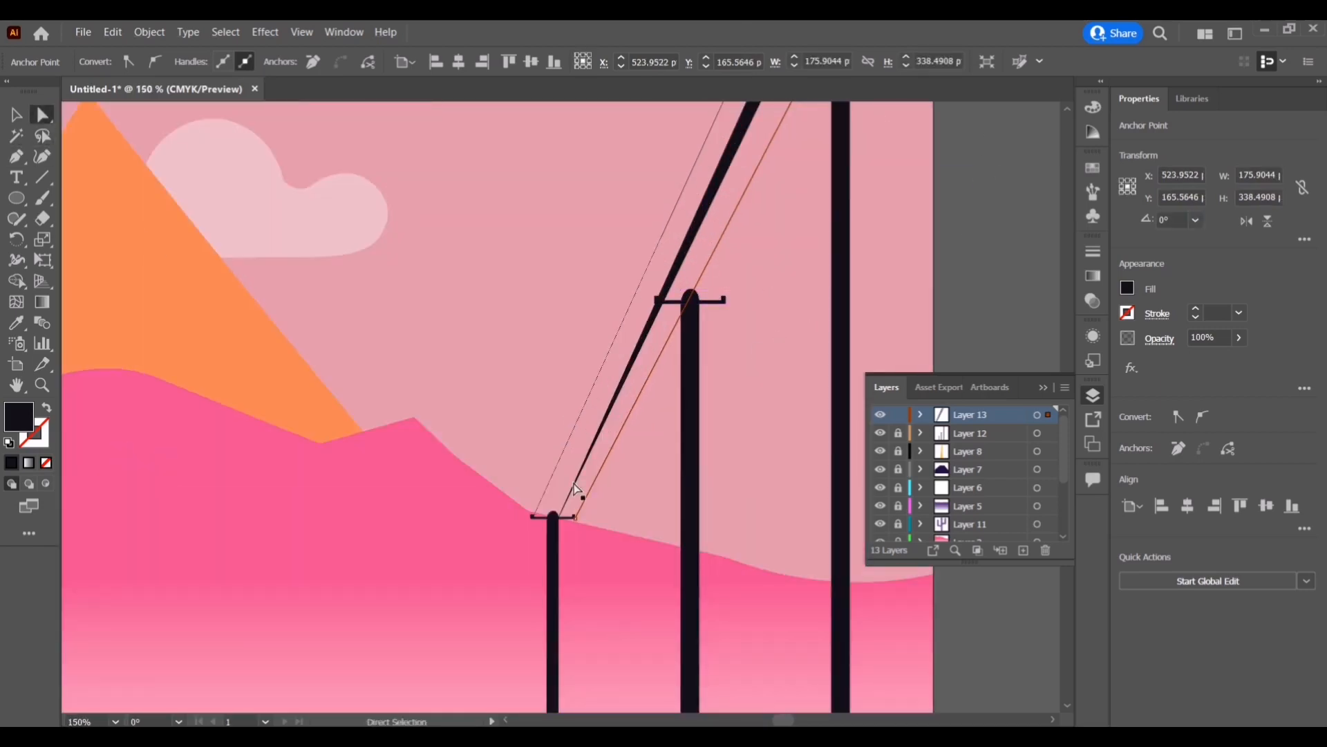
pyautogui.scroll(3, 763, 312)
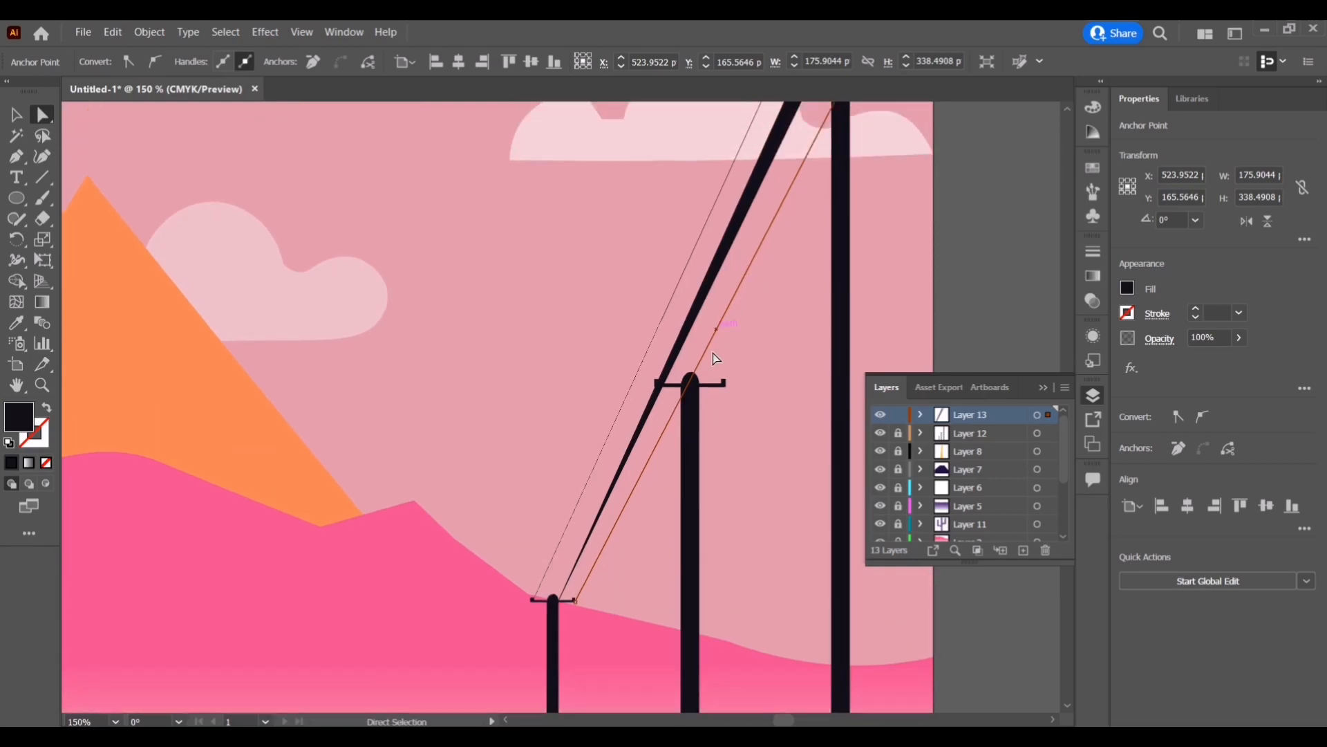
pyautogui.click(699, 437)
pyautogui.click(634, 486)
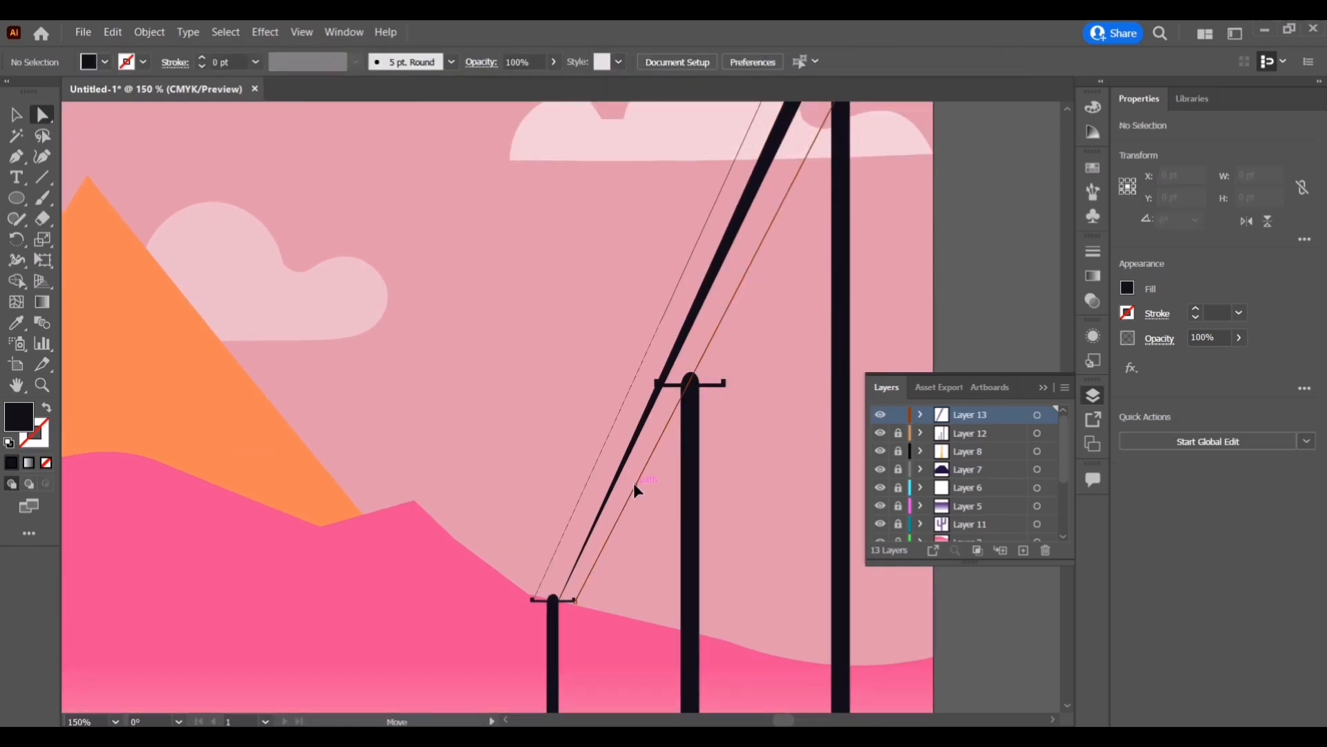
pyautogui.click(42, 156)
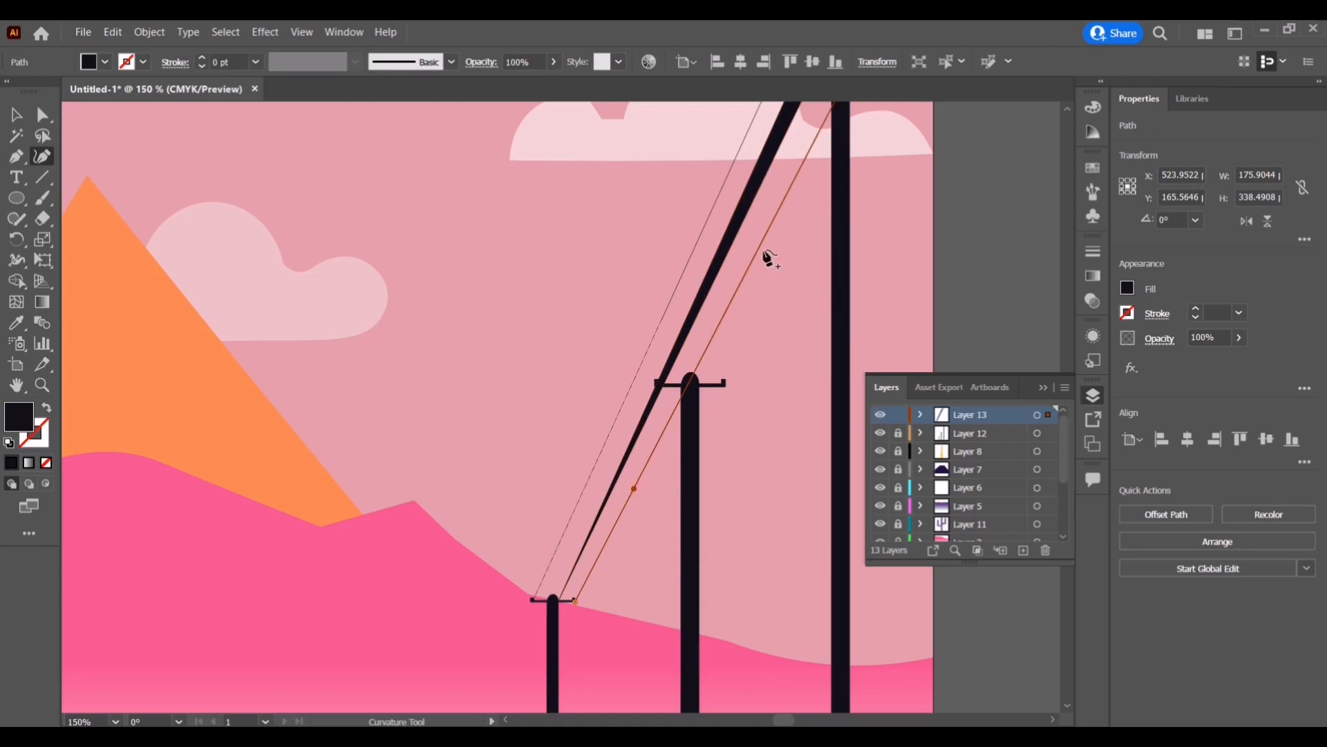
pyautogui.scroll(5, 859, 267)
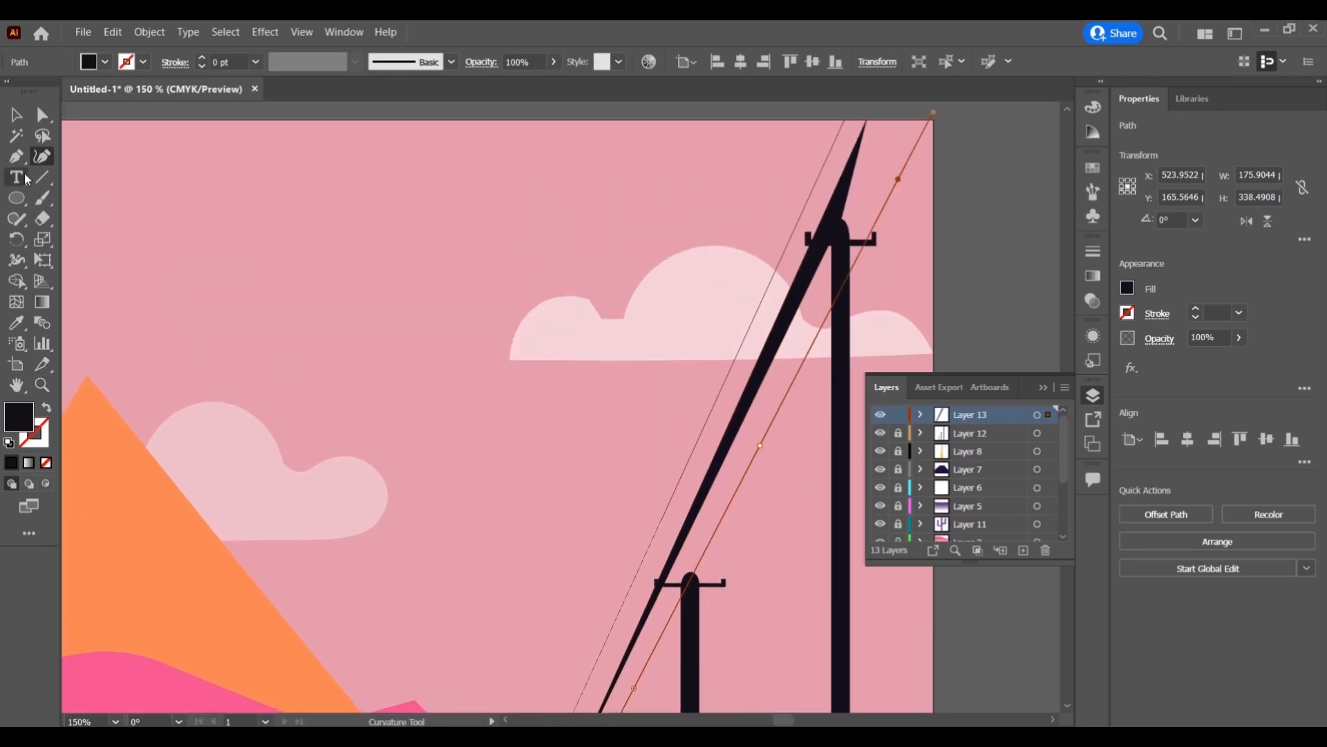
pyautogui.moveTo(901, 184); pyautogui.dragTo(903, 184)
pyautogui.moveTo(762, 446); pyautogui.dragTo(767, 449)
pyautogui.scroll(-2, 698, 542)
pyautogui.moveTo(634, 576); pyautogui.dragTo(636, 572)
# - Slim the middle wire and adjust the right wire by moving their anchor points beside the tallest pole's crossarm
pyautogui.click(751, 282)
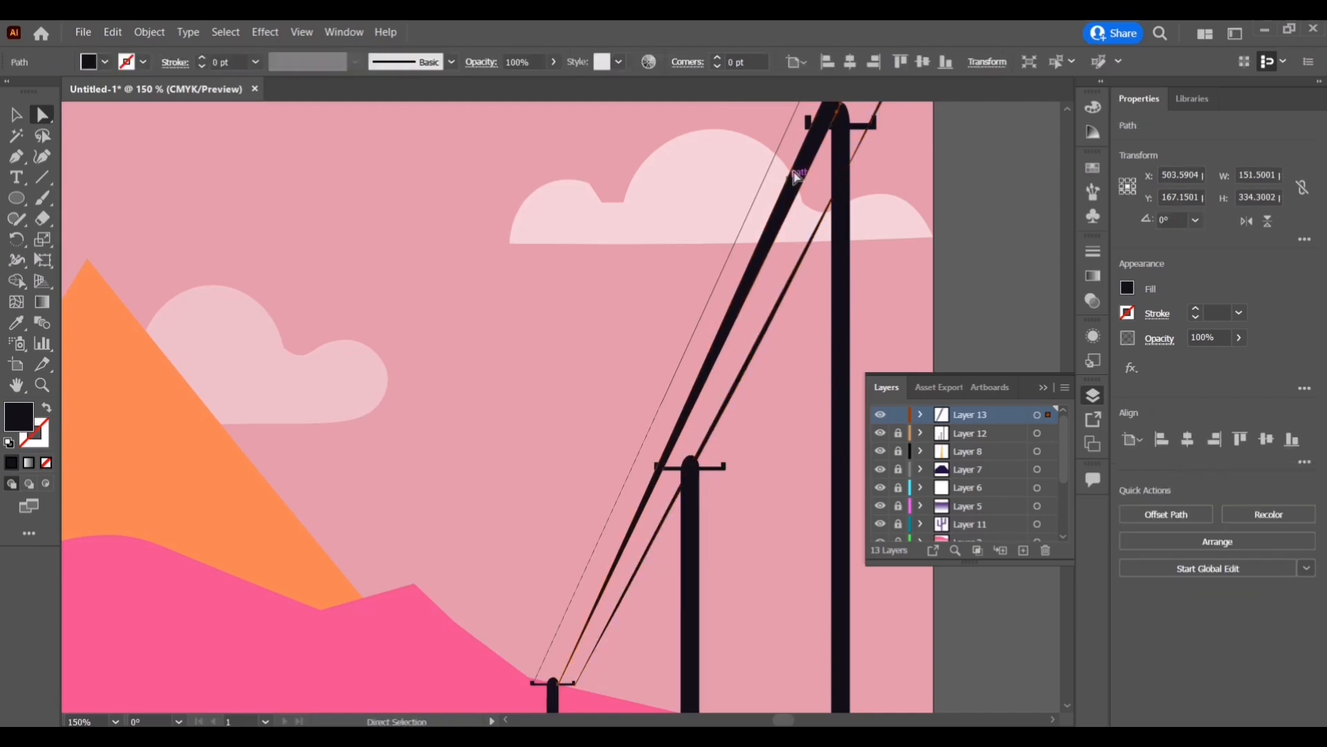
pyautogui.scroll(1, 816, 185)
pyautogui.moveTo(837, 161); pyautogui.dragTo(879, 155)
pyautogui.moveTo(849, 263); pyautogui.dragTo(883, 154)
pyautogui.click(977, 272)
# - Thicken the left wire slightly by pulling its anchor points between the poles to the left
pyautogui.scroll(-3, 977, 271)
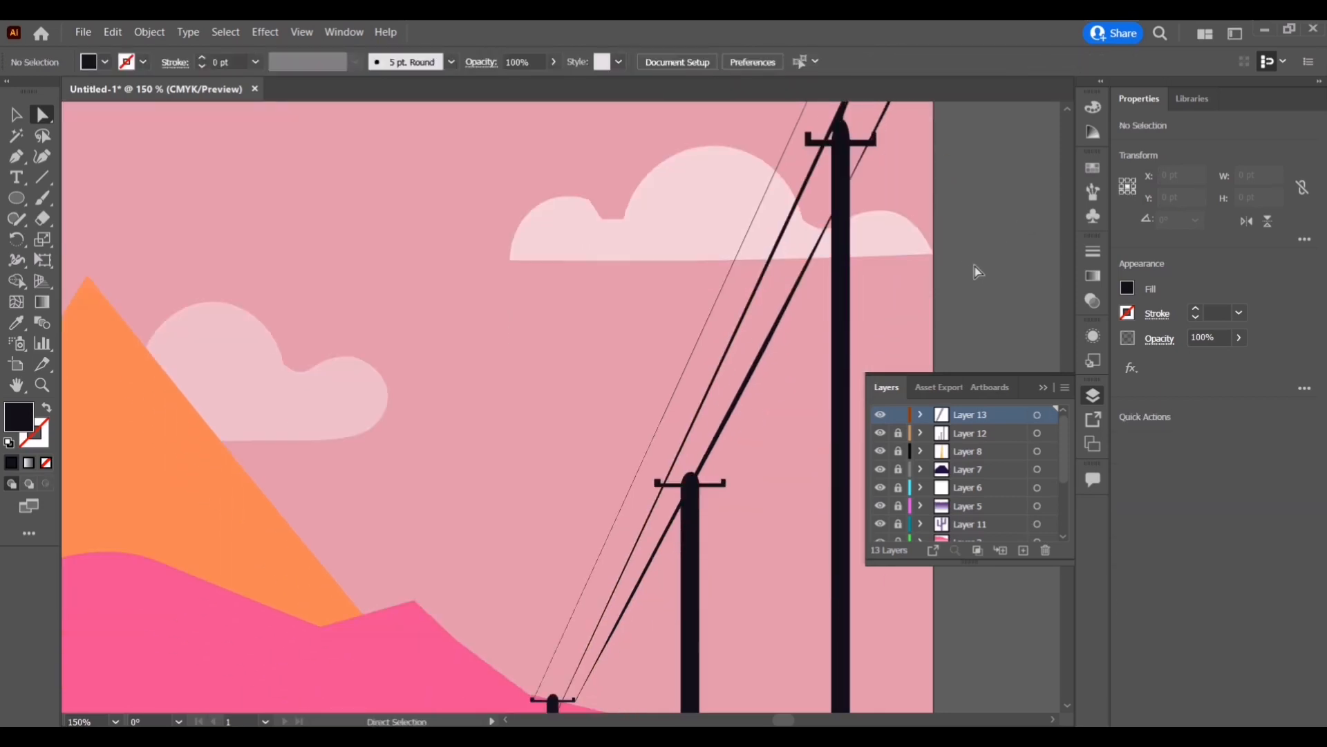
pyautogui.click(689, 366)
pyautogui.moveTo(689, 366); pyautogui.dragTo(686, 364)
pyautogui.scroll(-2, 687, 364)
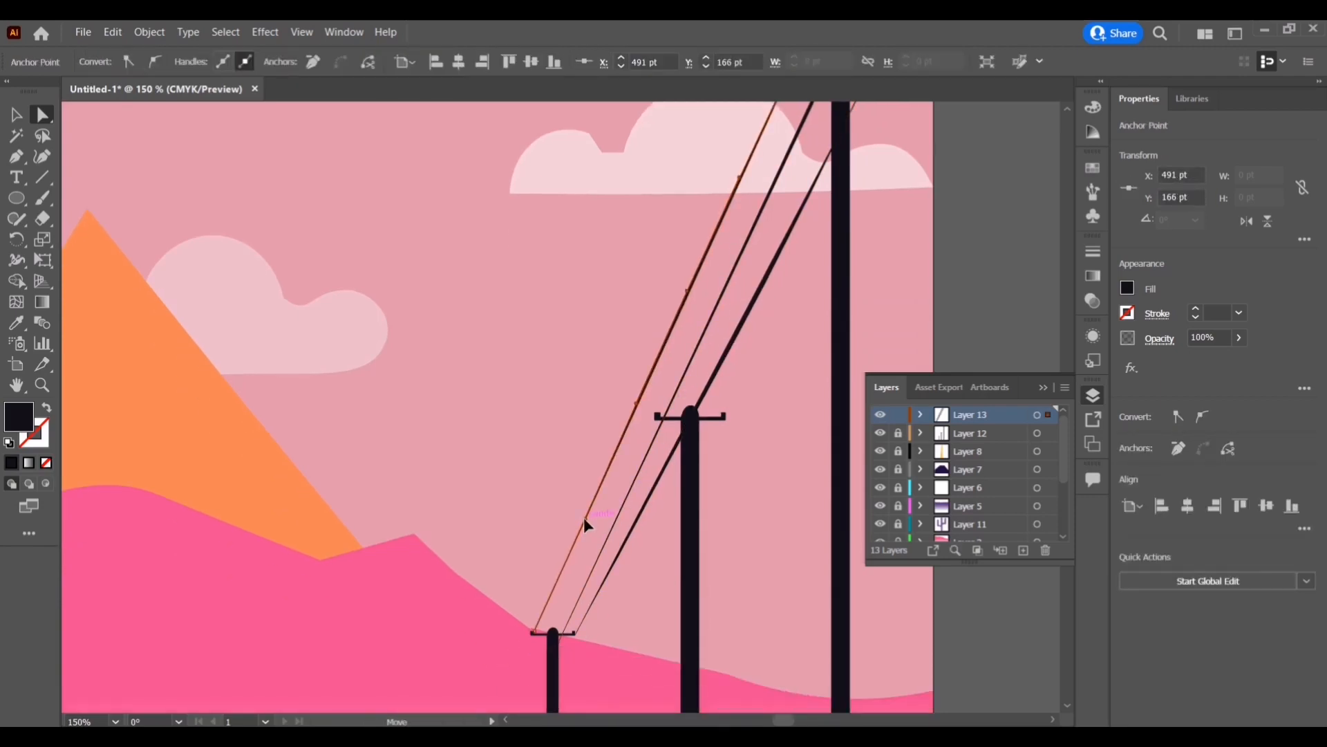
pyautogui.moveTo(584, 518); pyautogui.dragTo(582, 519)
pyautogui.click(799, 499)
pyautogui.scroll(-2, 820, 464)
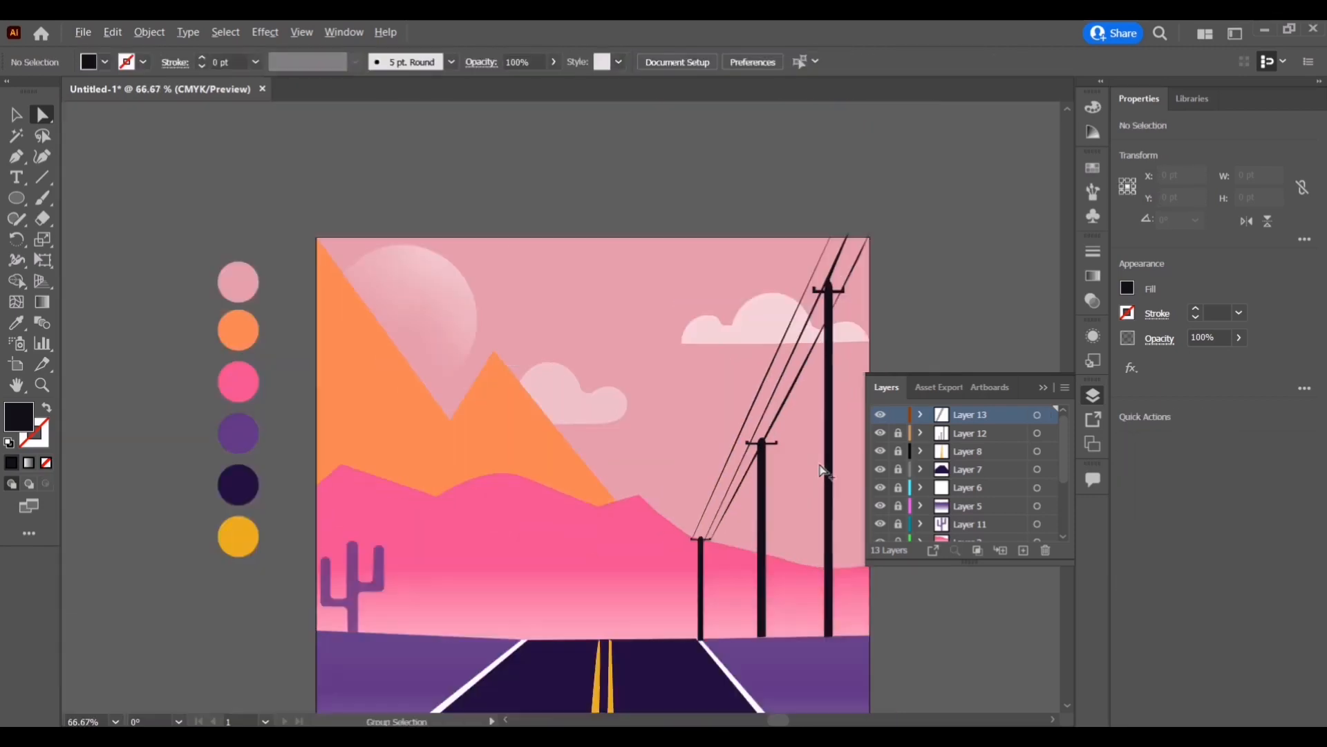
pyautogui.scroll(-1, 822, 471)
pyautogui.scroll(-1, 910, 326)
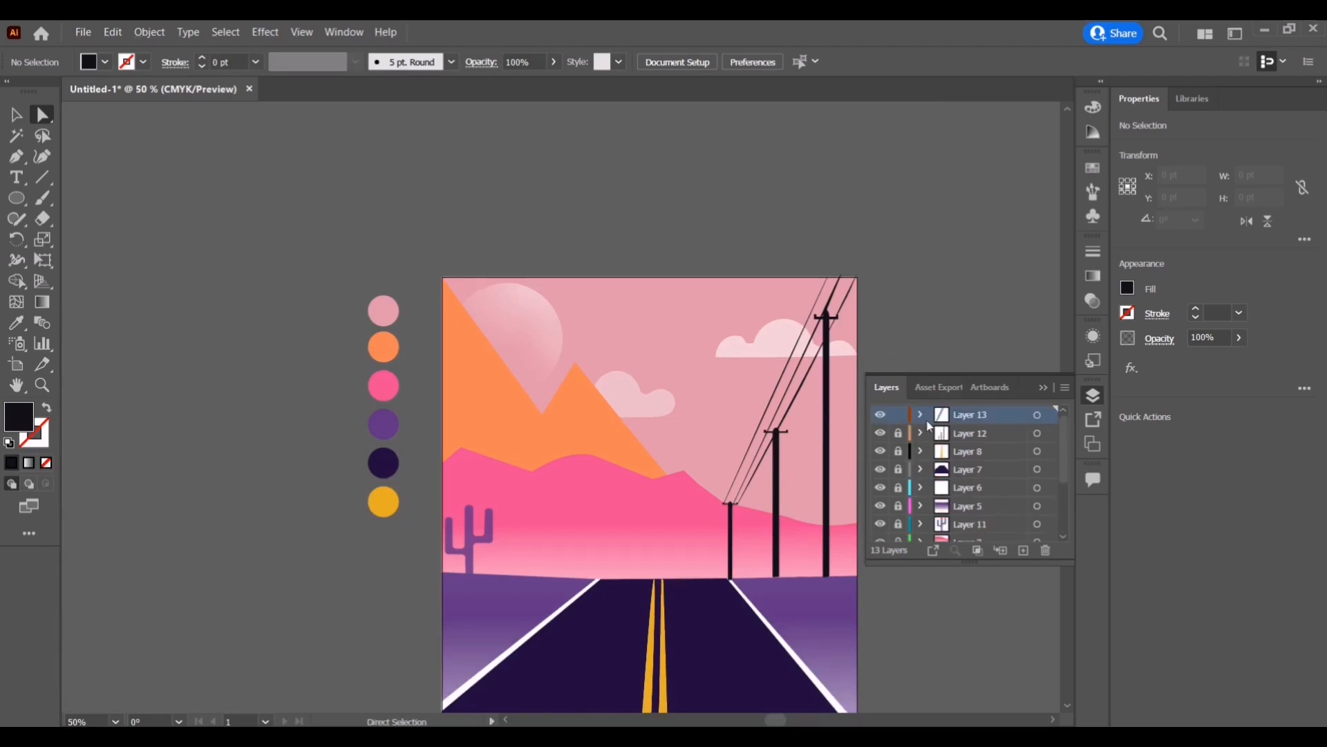
# - Adjust the middle wire's lower anchor point at the smallest pole's crossarm
pyautogui.scroll(-4, 919, 578)
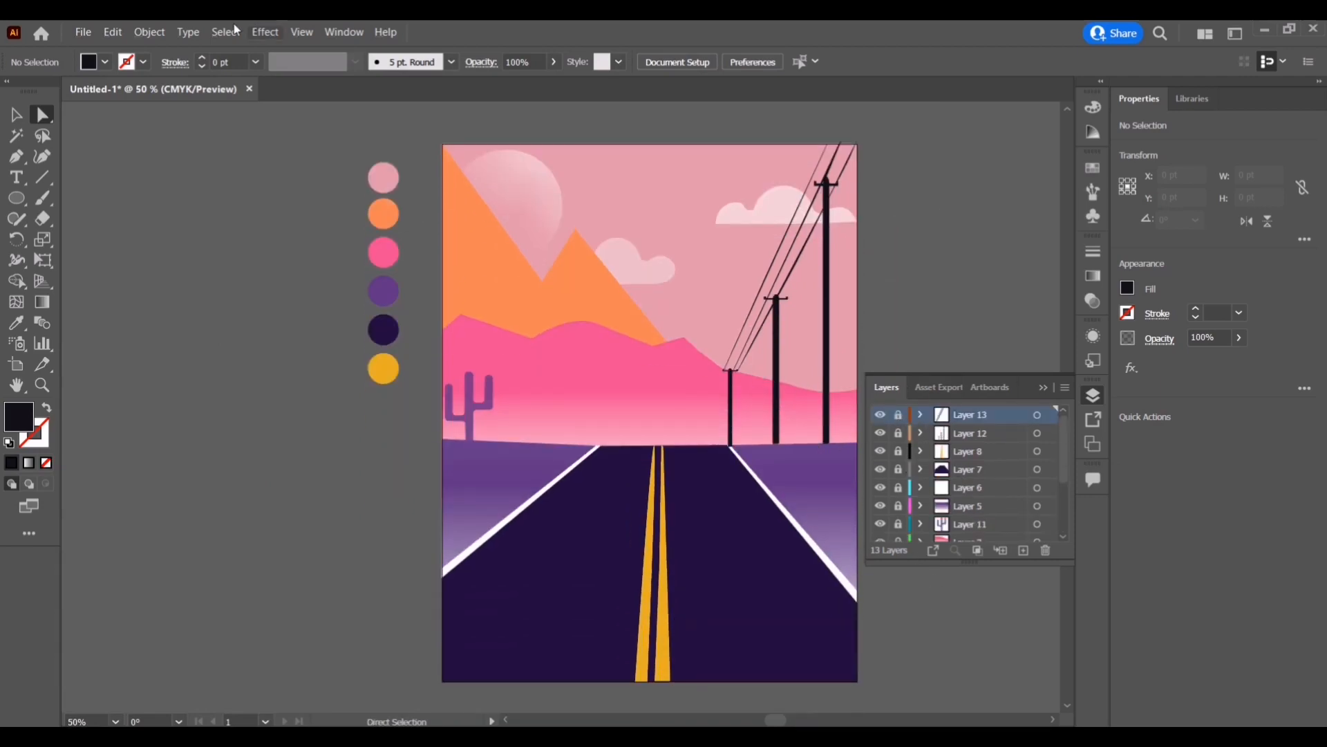
pyautogui.scroll(-1, 751, 415)
pyautogui.scroll(3, 744, 397)
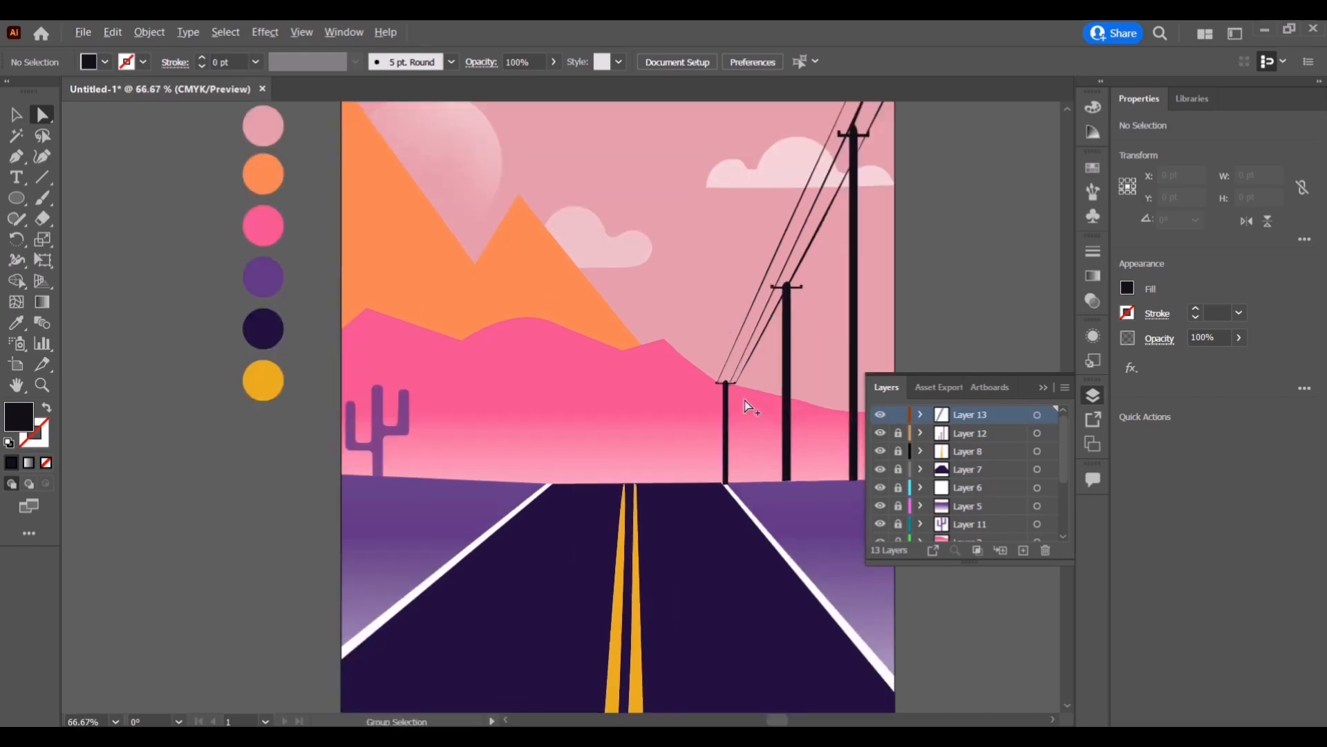
pyautogui.moveTo(718, 361); pyautogui.dragTo(699, 372)
pyautogui.scroll(-3, 755, 361)
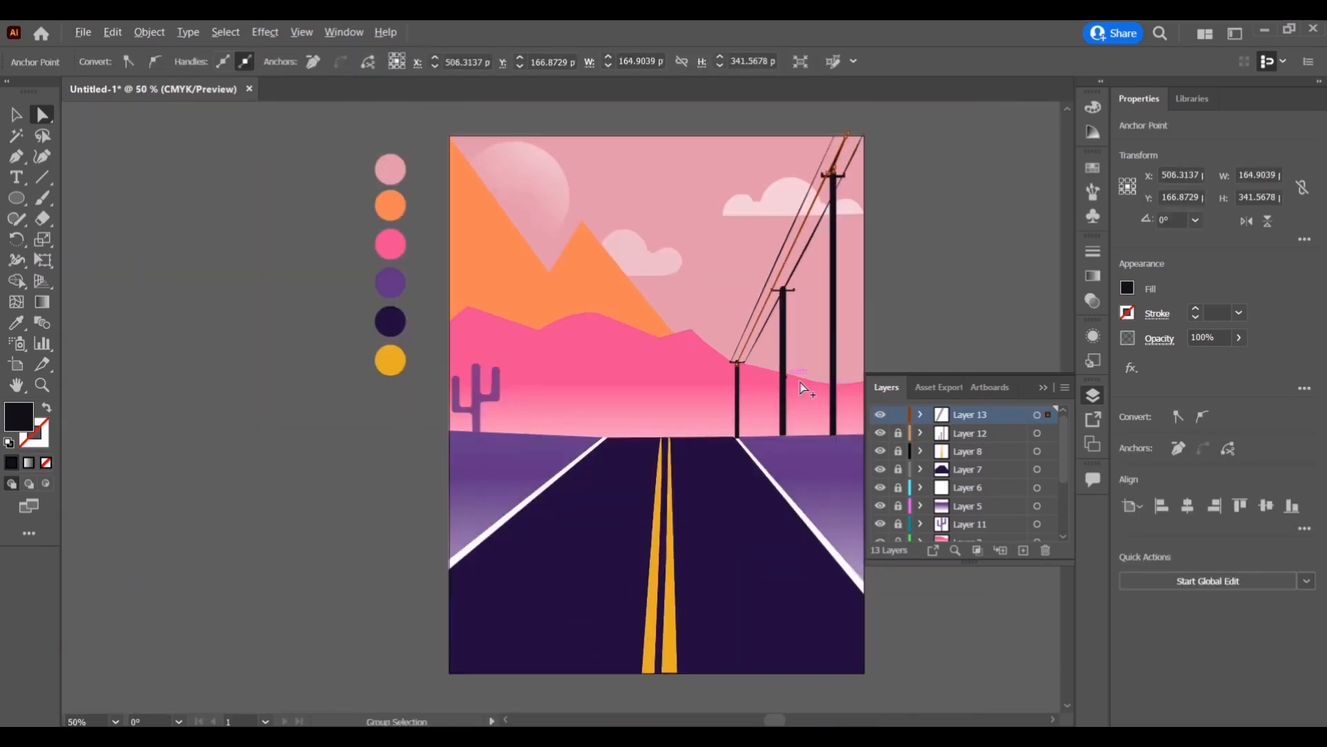
# - Deselect the wire, lock Layer 13 and collapse the layer list
pyautogui.click(1040, 357)
pyautogui.click(900, 416)
pyautogui.click(1046, 387)
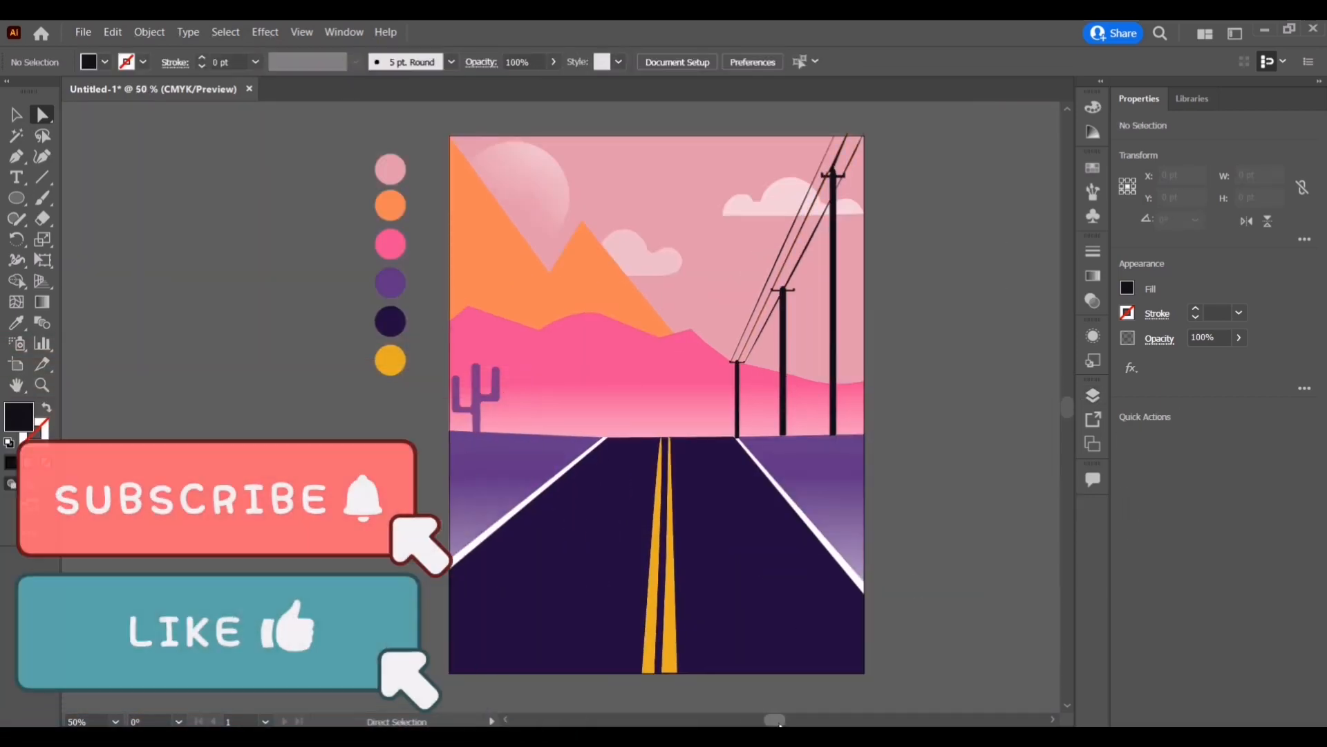
pyautogui.moveTo(773, 719); pyautogui.dragTo(776, 710)
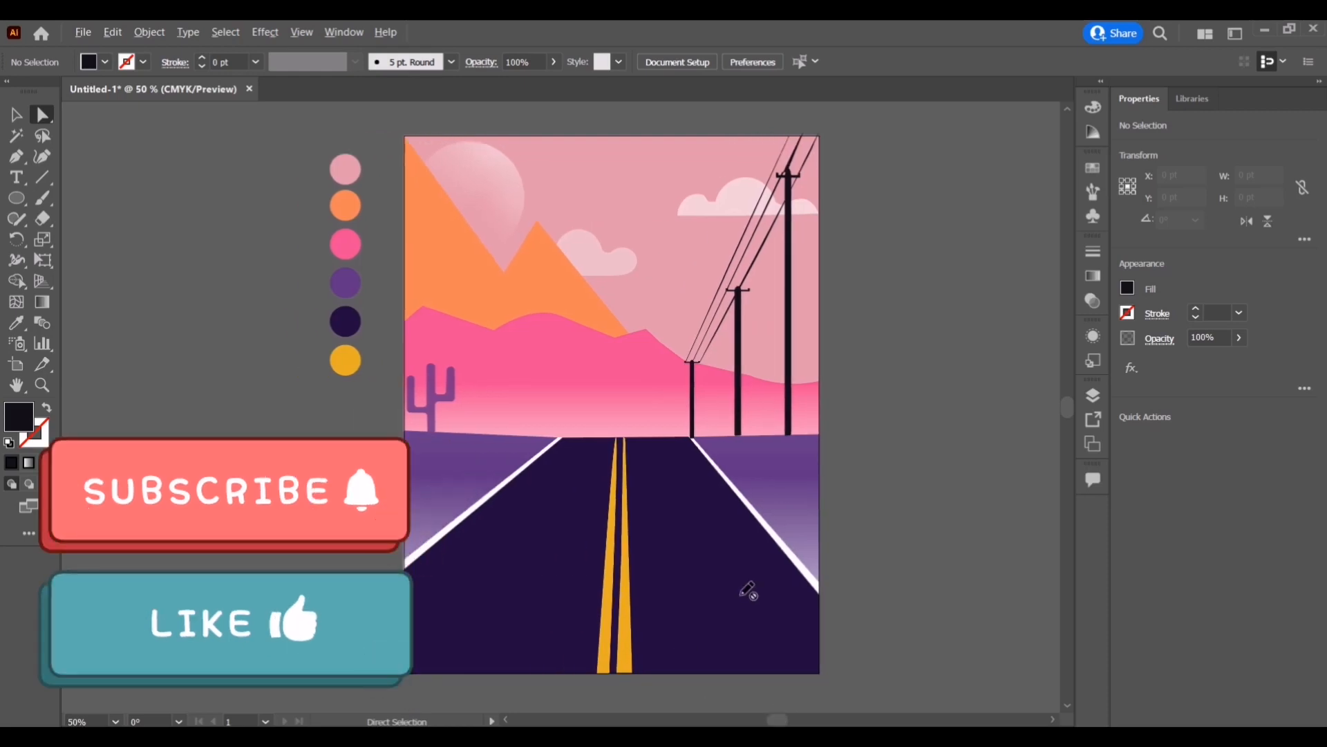
pyautogui.scroll(1, 747, 590)
pyautogui.scroll(-1, 753, 551)
pyautogui.press('v')
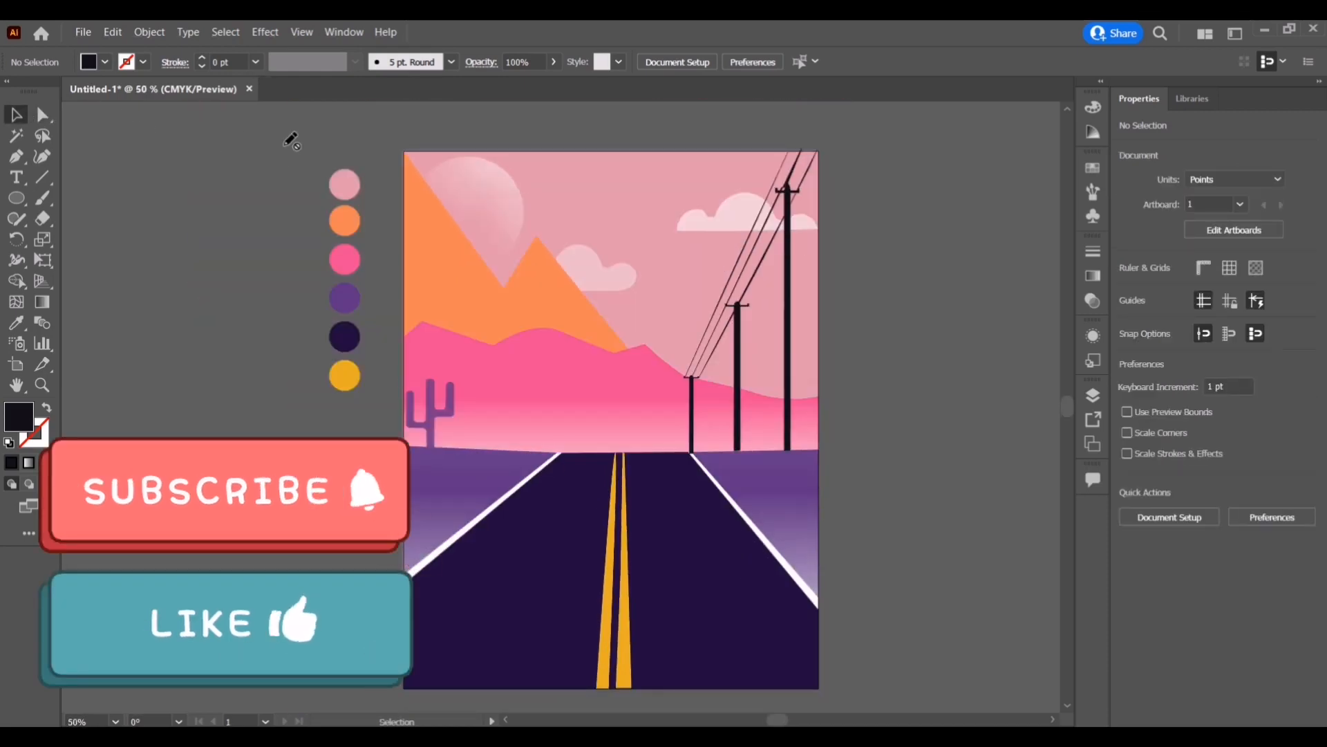